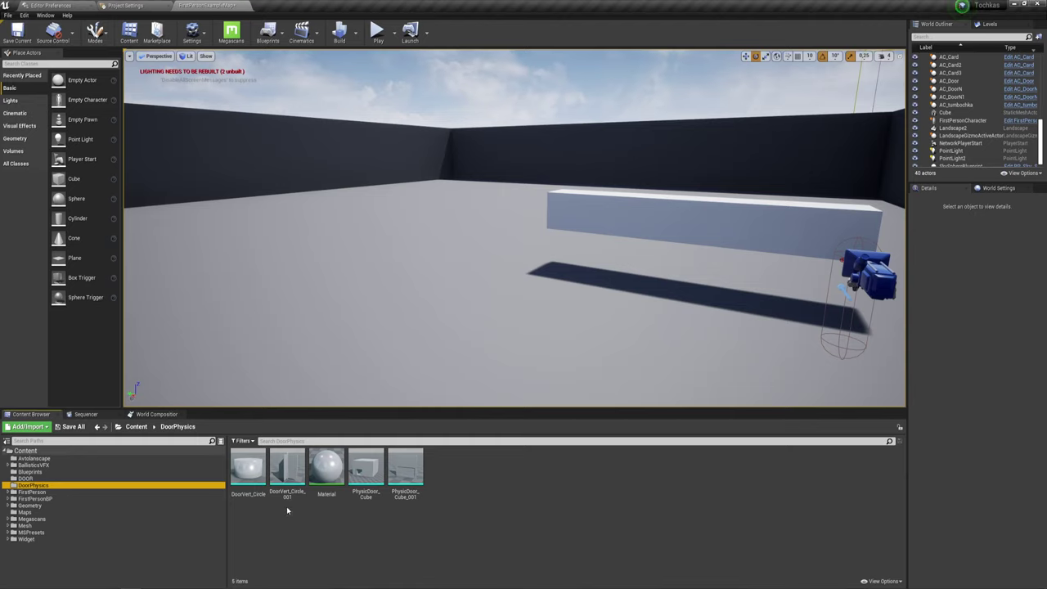
Step: Place the DoorVert_Circle_001 mesh into the level and frame it in the view
mouse_move(276, 470)
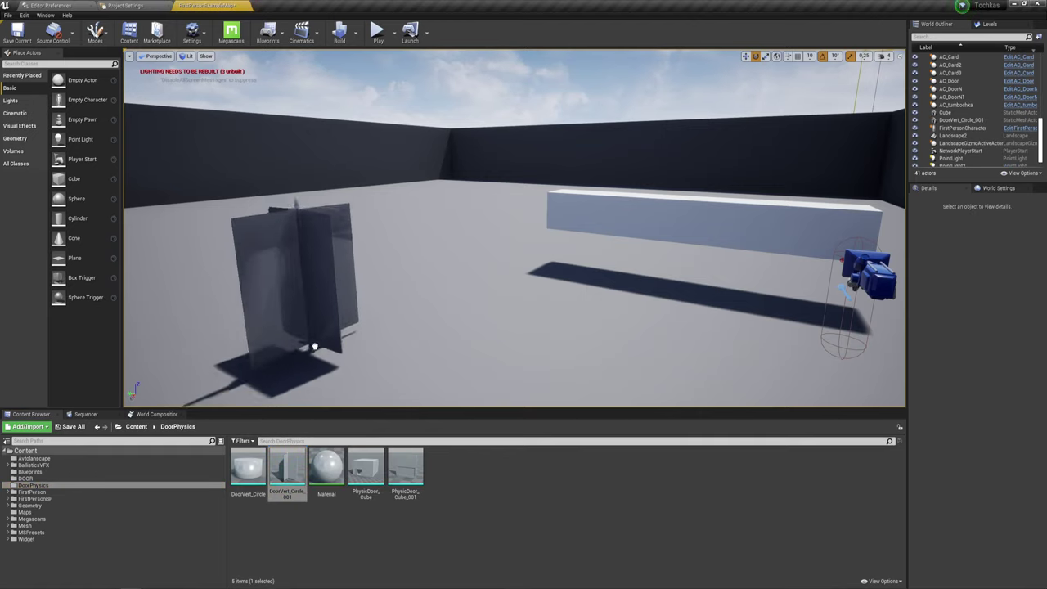
drag(279, 470, 382, 367)
key(f)
mouse_move(515, 229)
alt+mouse_down()
mouse_move(573, 233)
mouse_move(516, 270)
alt+mouse_up()
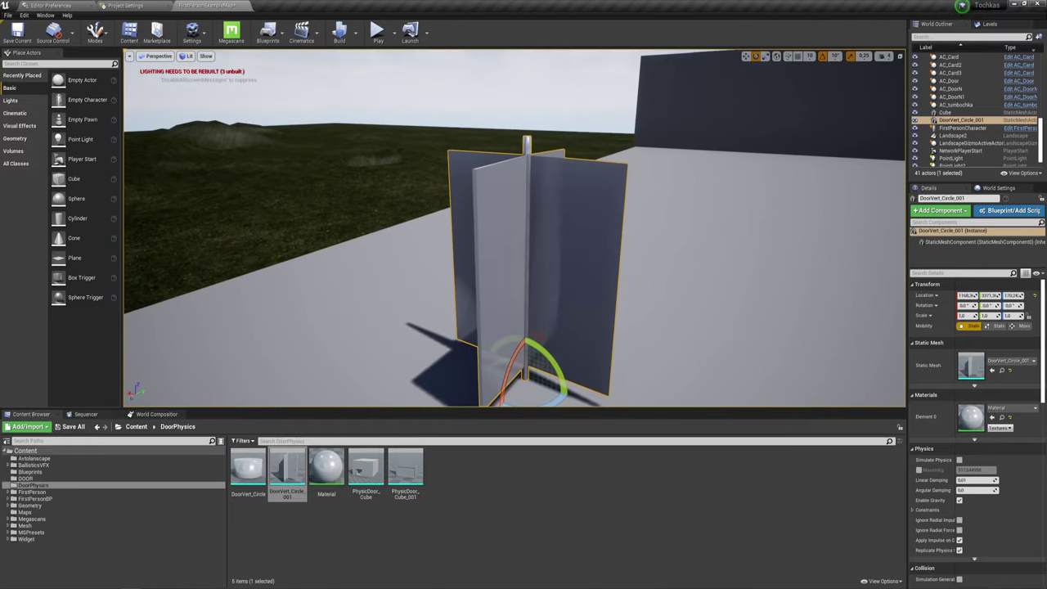
mouse_move(584, 279)
alt+mouse_down()
mouse_move(556, 270)
mouse_move(611, 299)
alt+mouse_up()
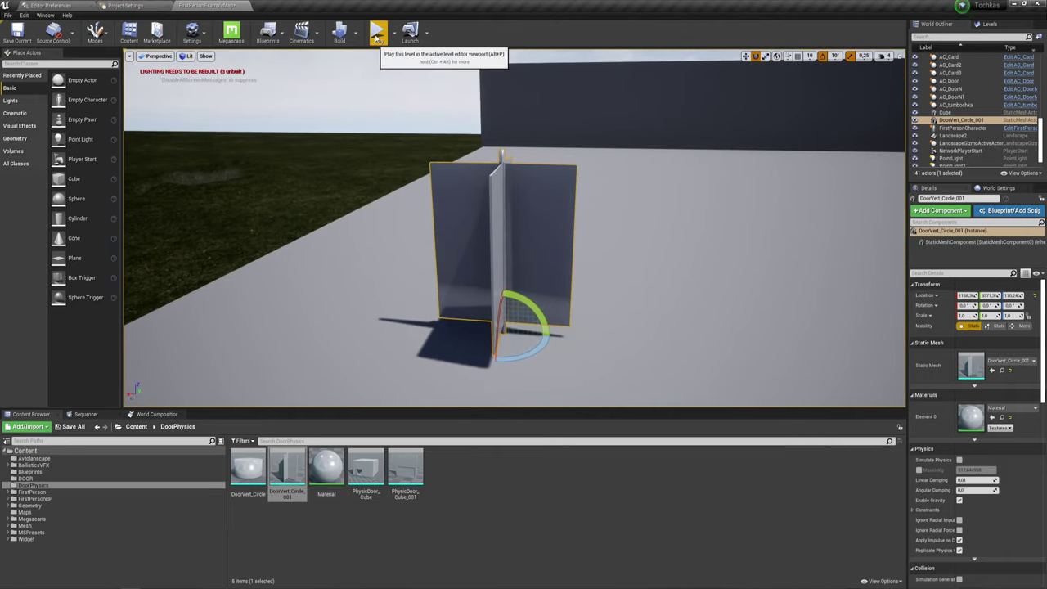
Step: Play-test by shooting the placed door, then delete the test door from the level
click(377, 31)
click(425, 99)
key(w)
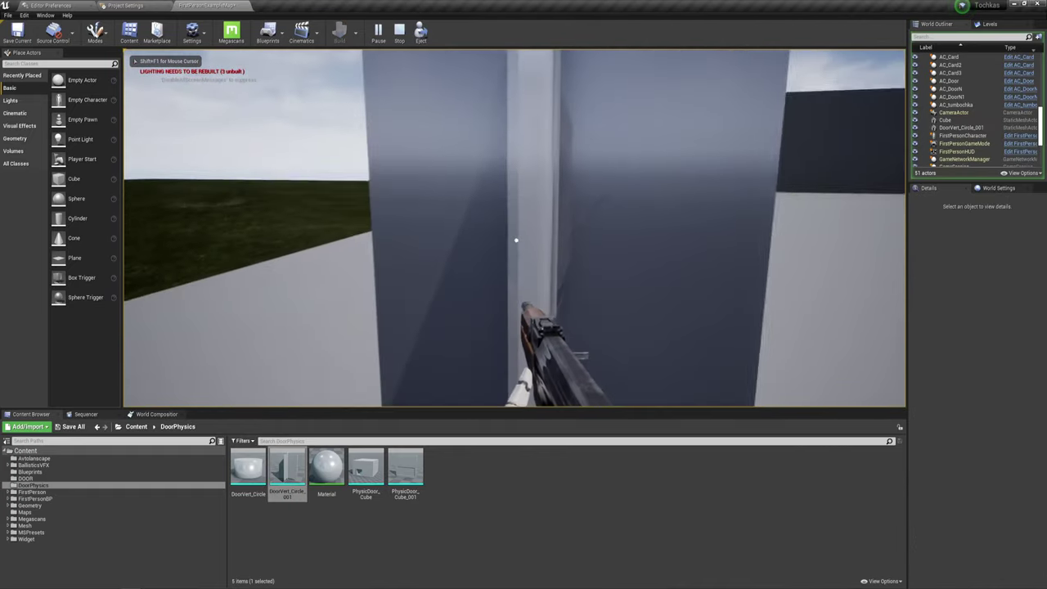
click(517, 240)
key(Escape)
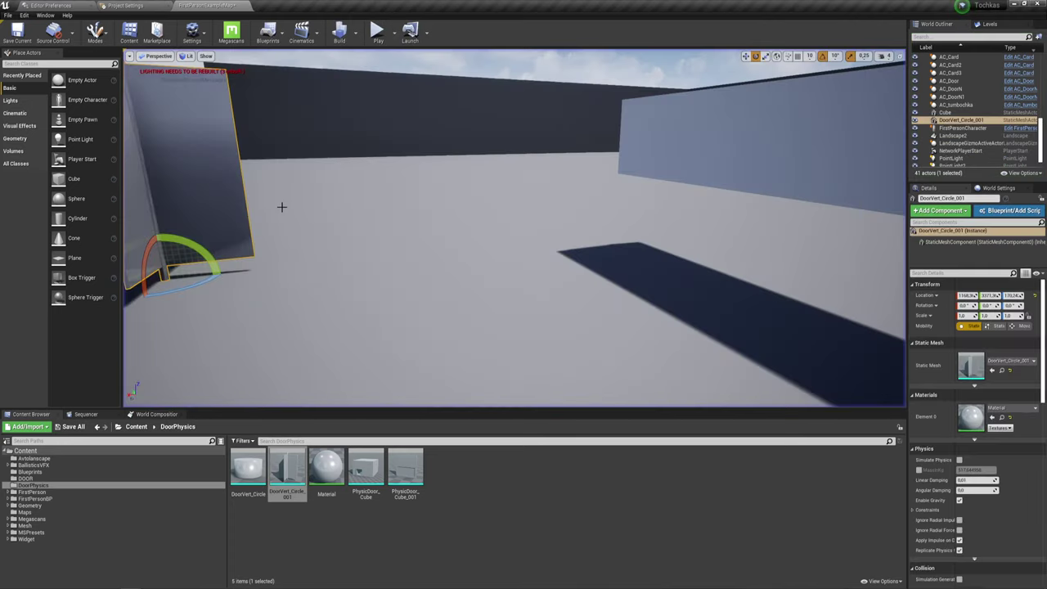
key(f)
key(Delete)
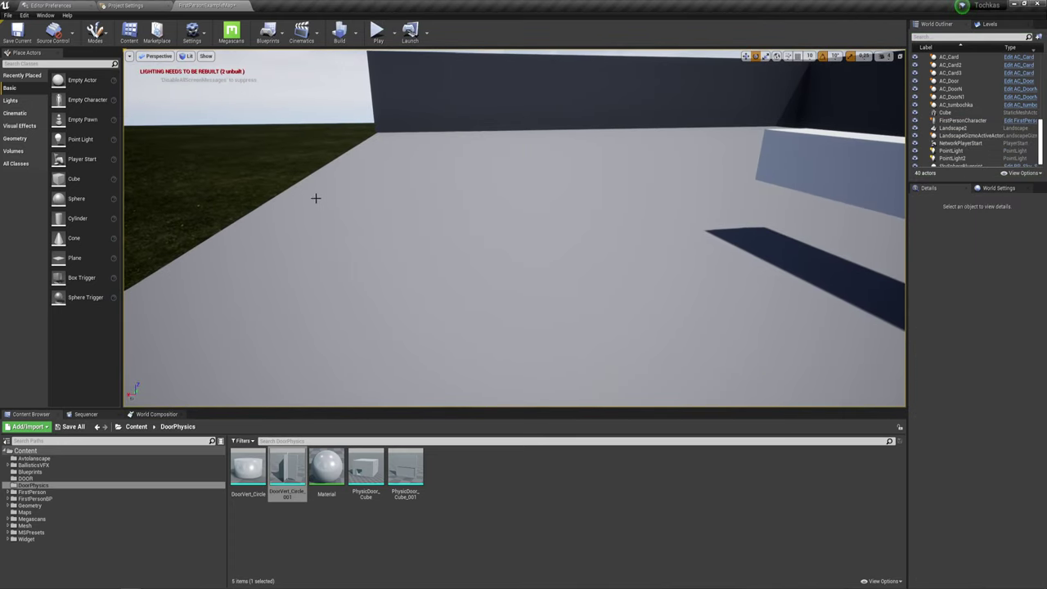
Step: Make a blueprint from DoorVert_Circle named AC_DoorVert in the DoorPhysics folder
click(253, 470)
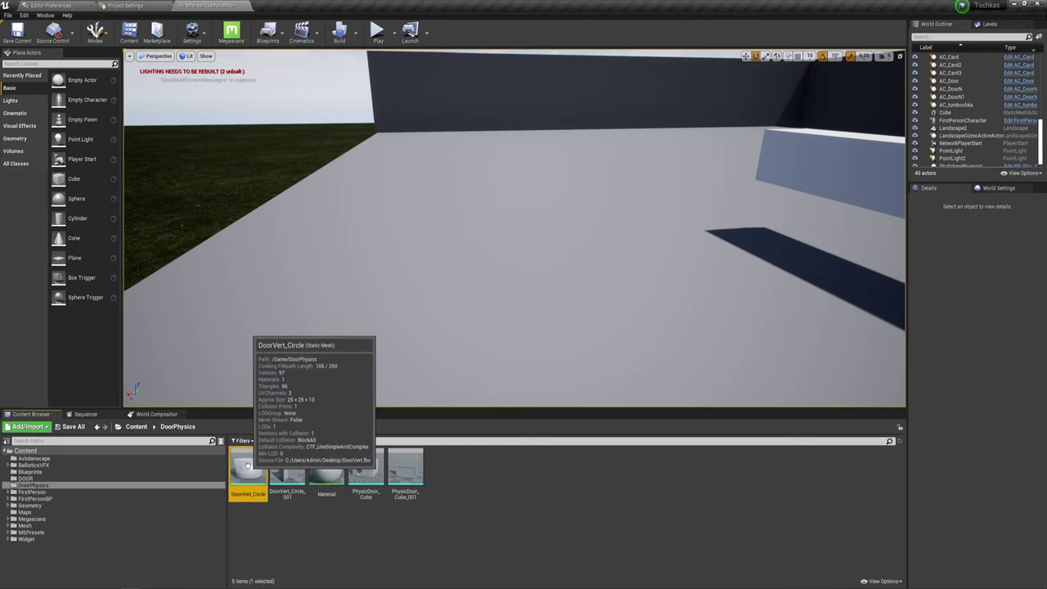
right_click(251, 470)
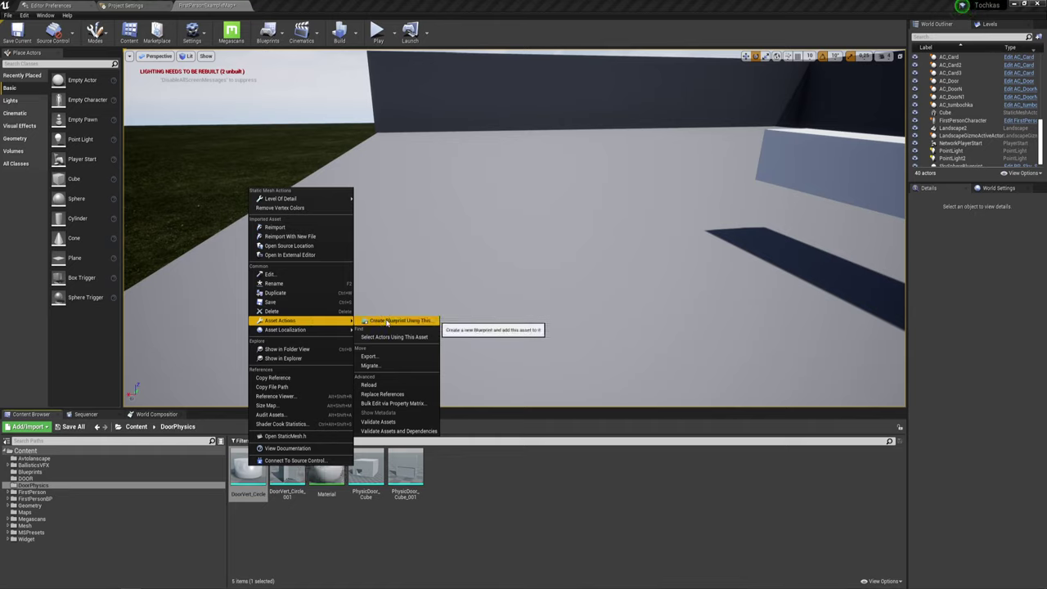
click(387, 320)
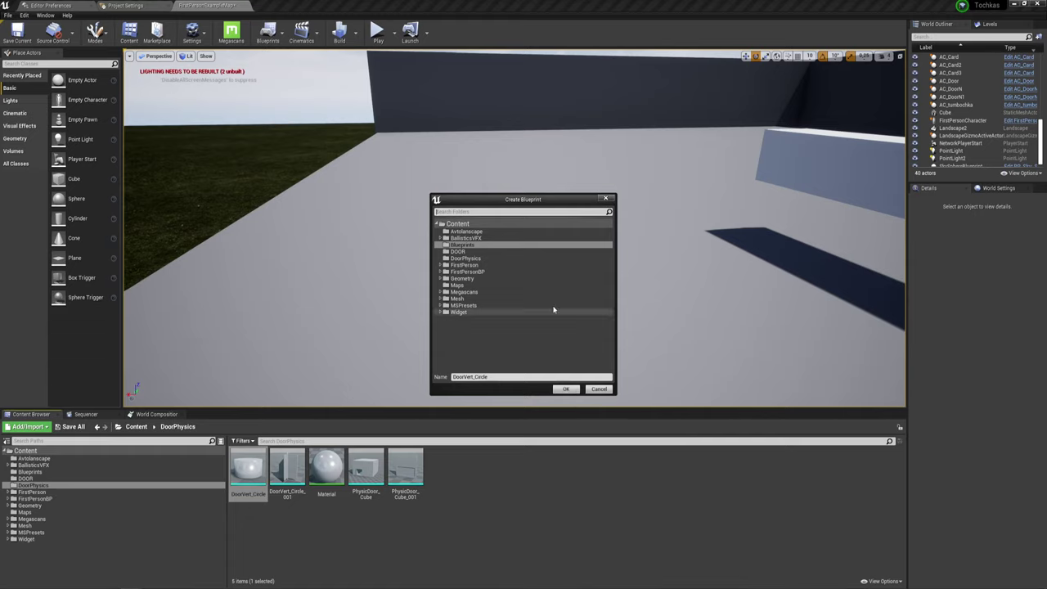
click(468, 259)
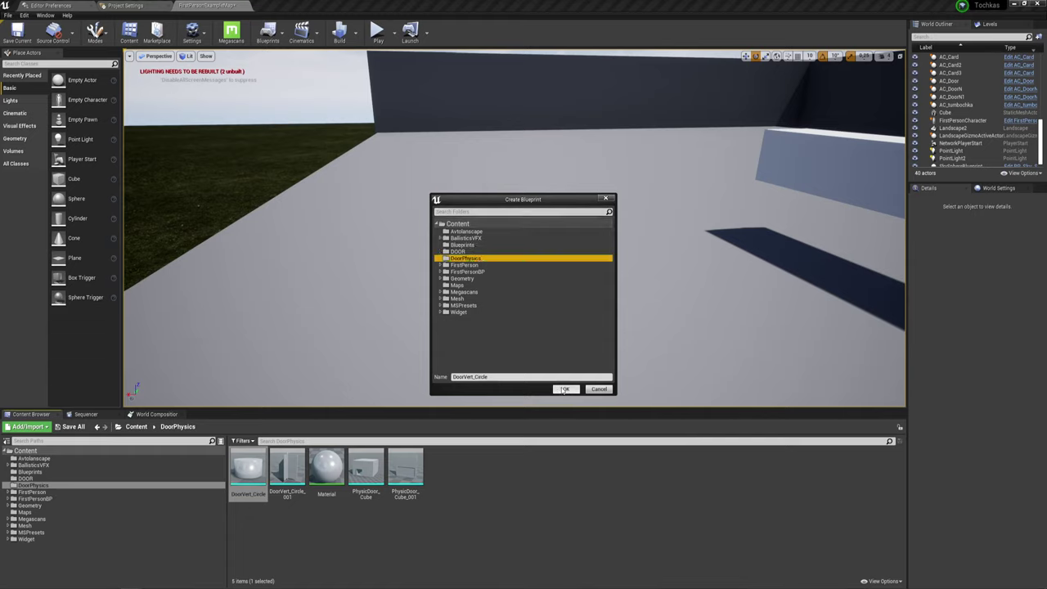
click(501, 376)
text(AC)
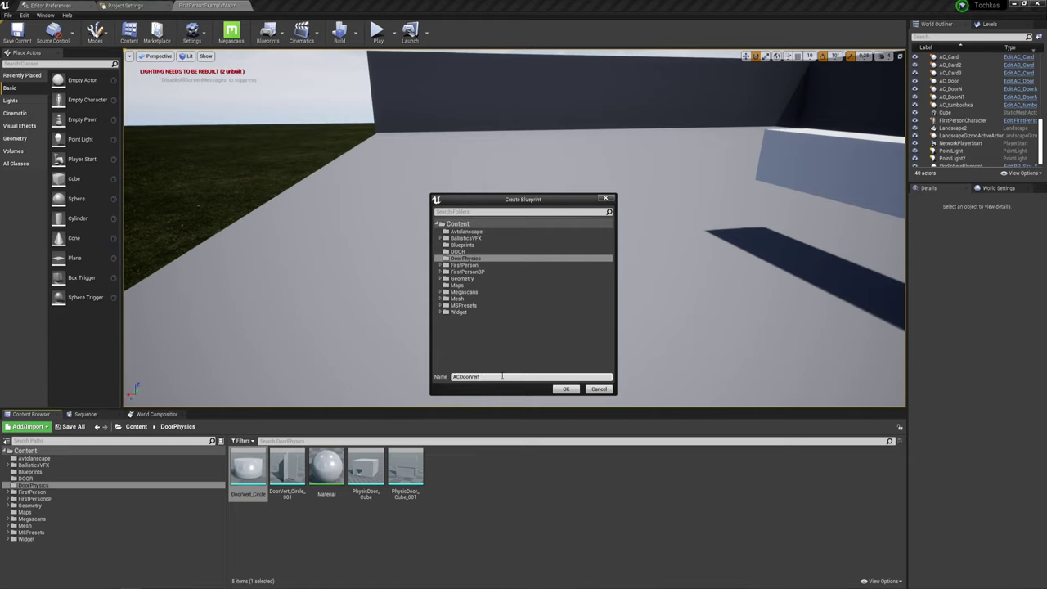
text(_)
click(565, 389)
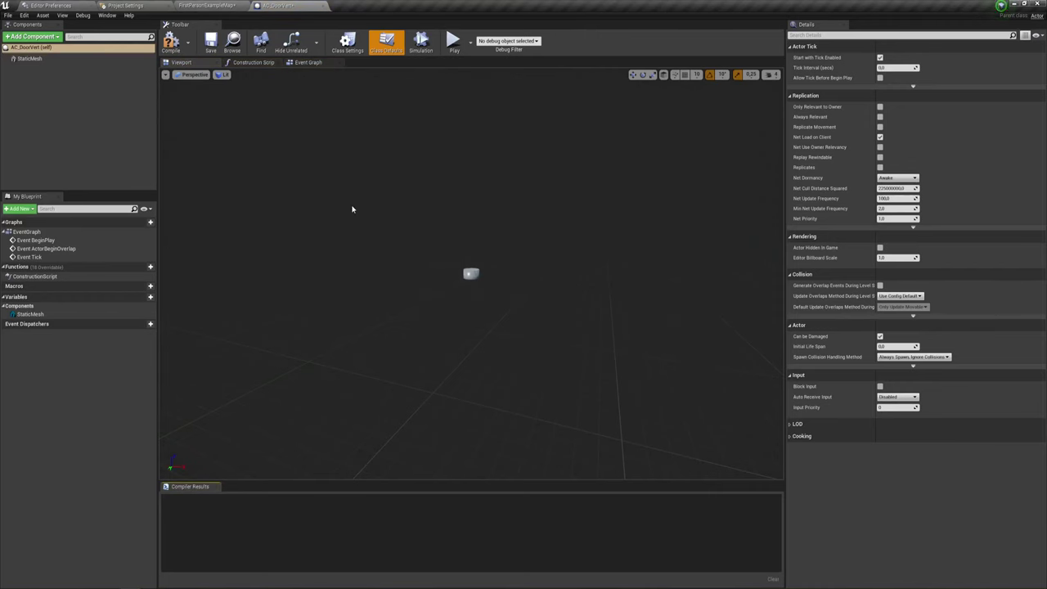
Step: Add the DoorVert_Circle_001 mesh as a component of AC_DoorVert
click(31, 59)
click(206, 5)
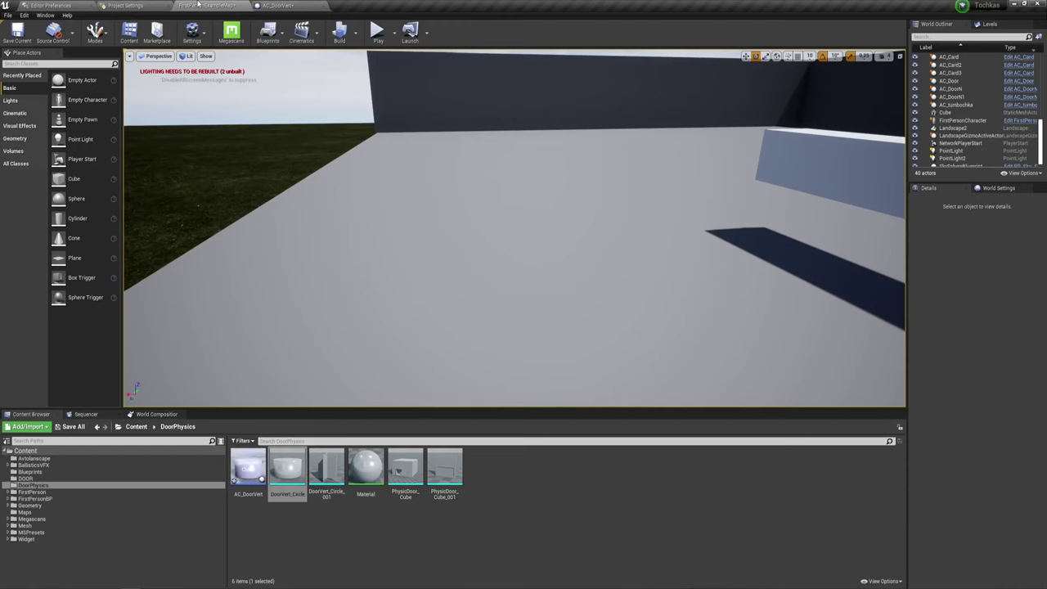
click(281, 6)
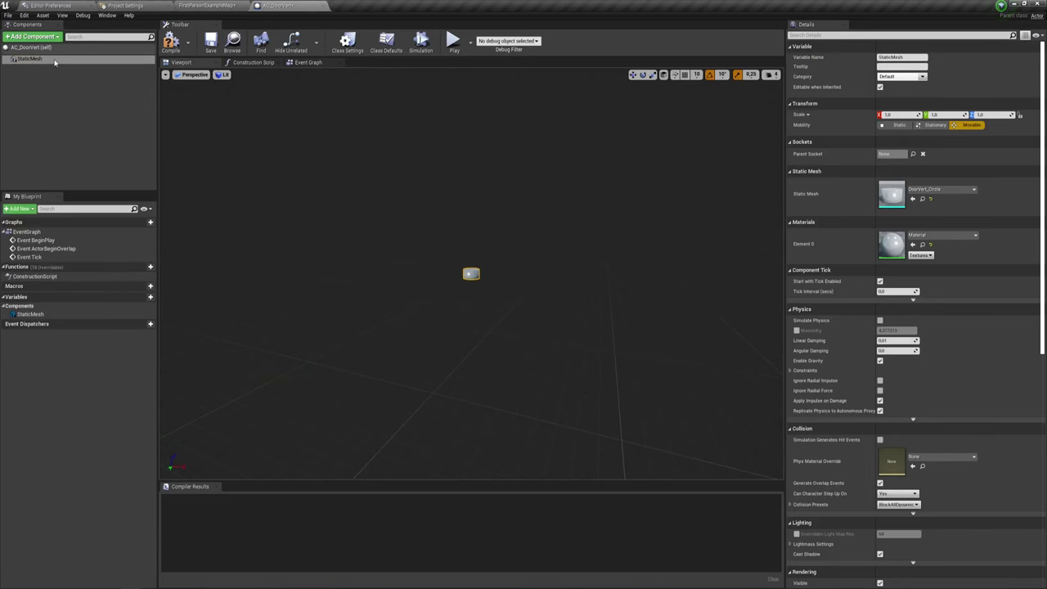
click(33, 36)
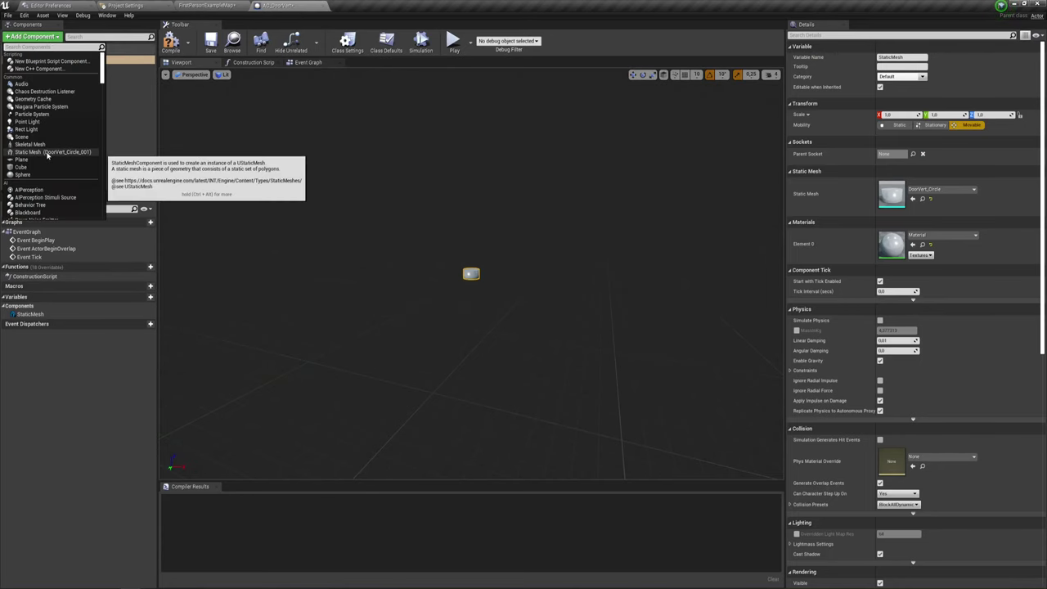
click(49, 151)
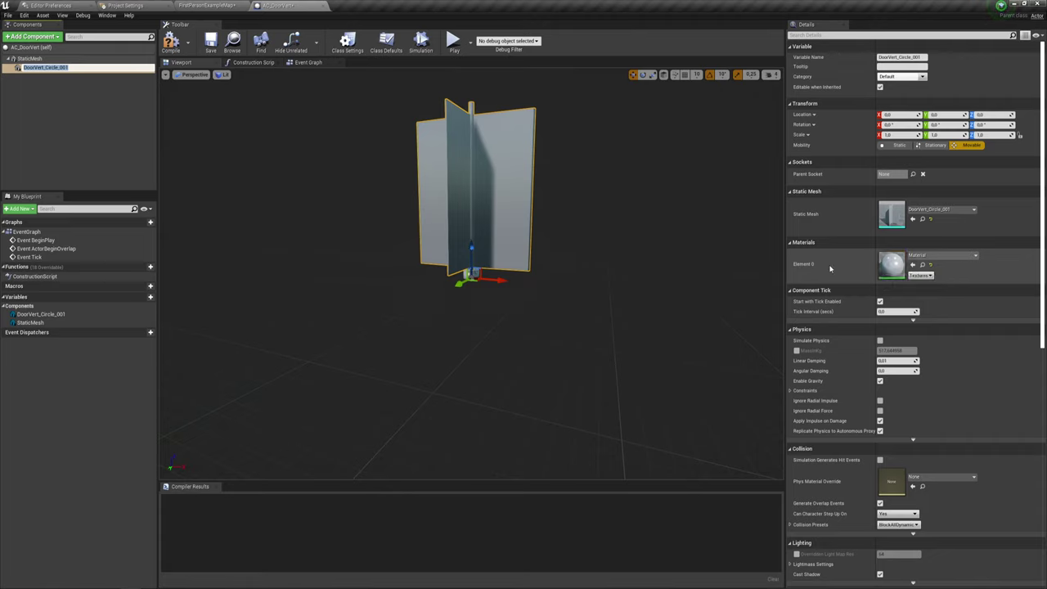
Step: Turn on Simulate Physics for the door mesh and override its mass to 200 kg
click(880, 340)
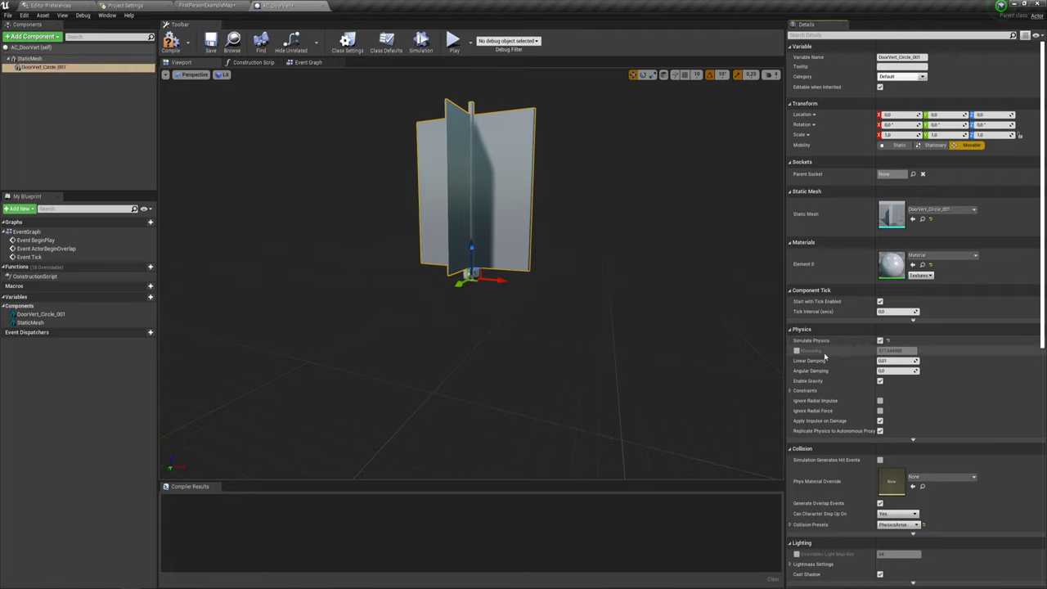
click(797, 351)
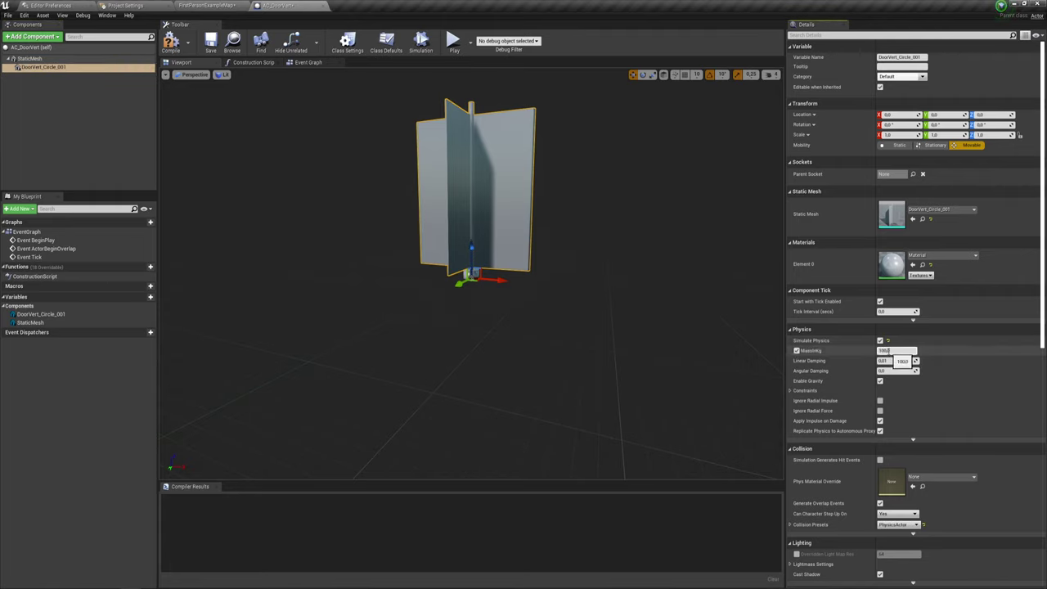
click(883, 350)
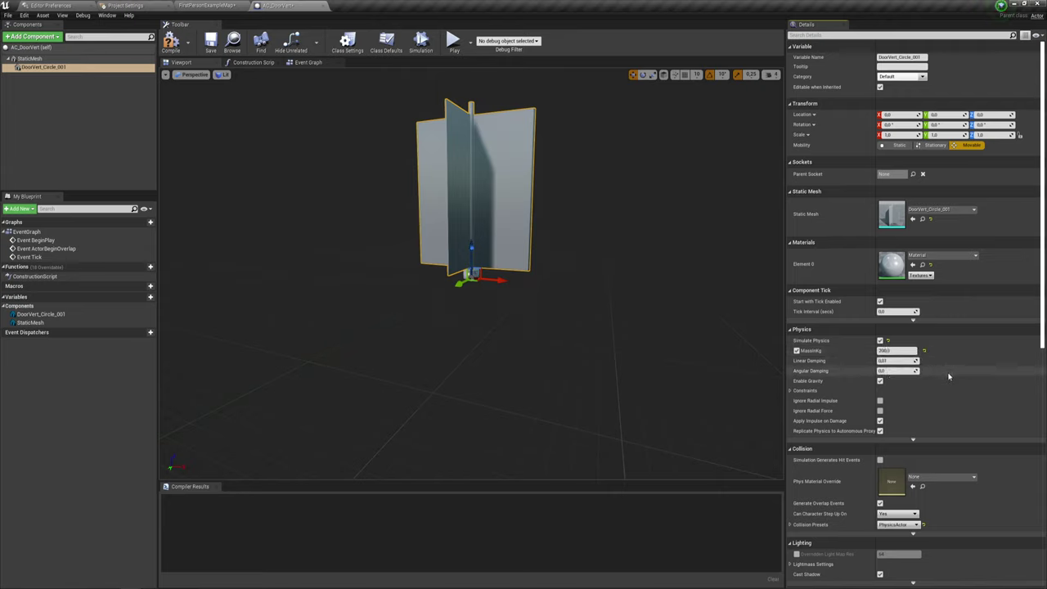
key(Return)
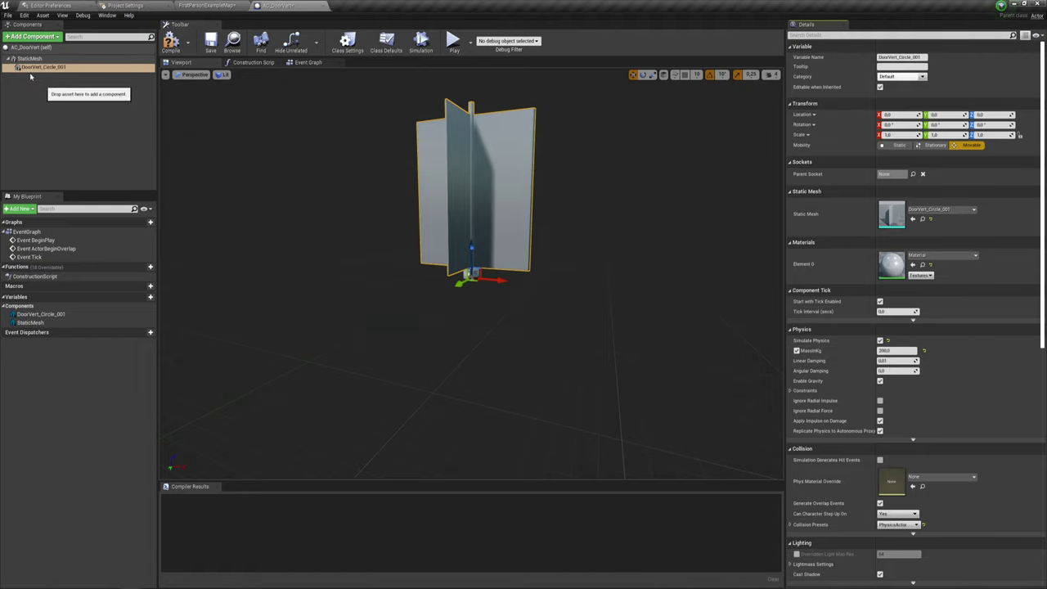
Step: Add a Physics Constraint under StaticMesh by searching 'cons', then select it
click(32, 61)
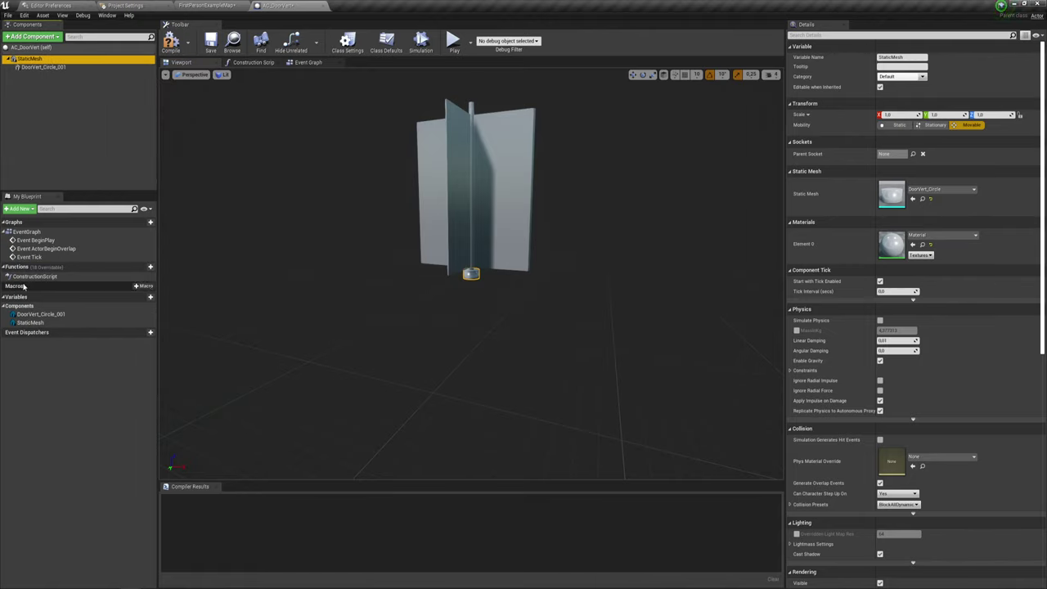
click(50, 42)
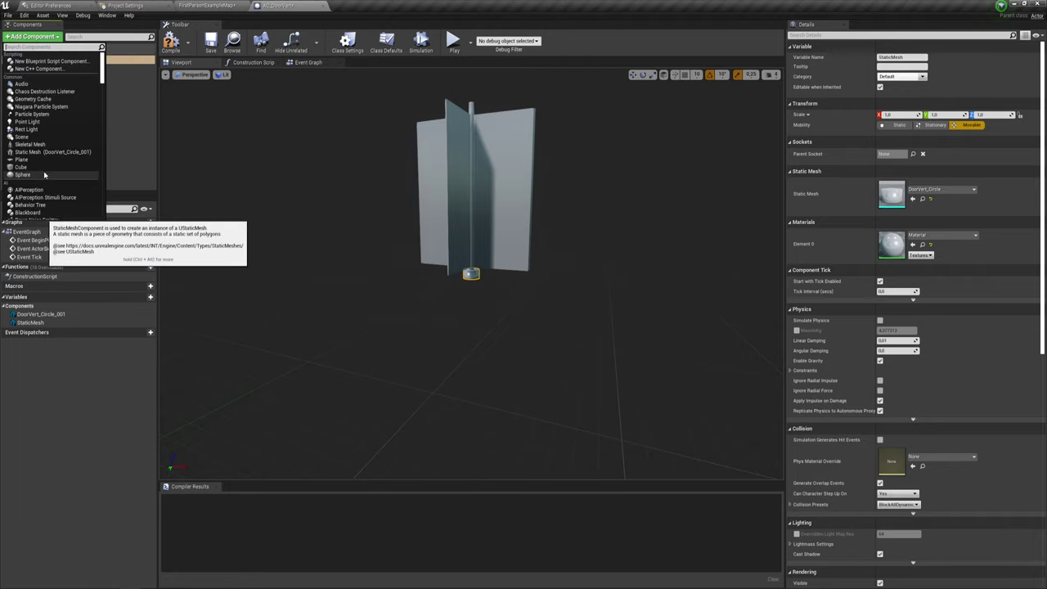
text(cont)
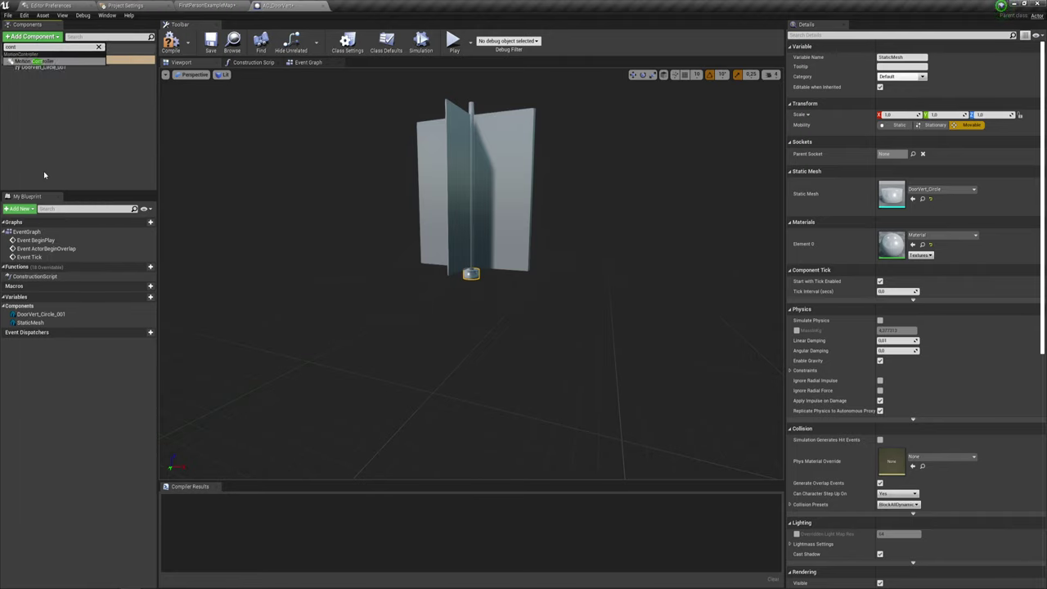
key(BackSpace)
text(s)
click(42, 61)
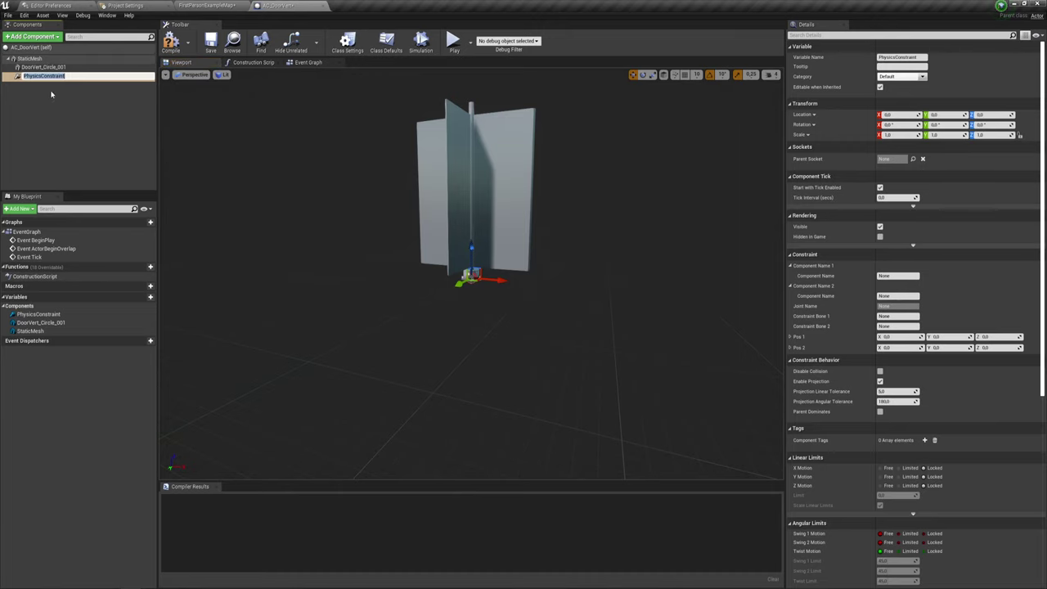
click(49, 76)
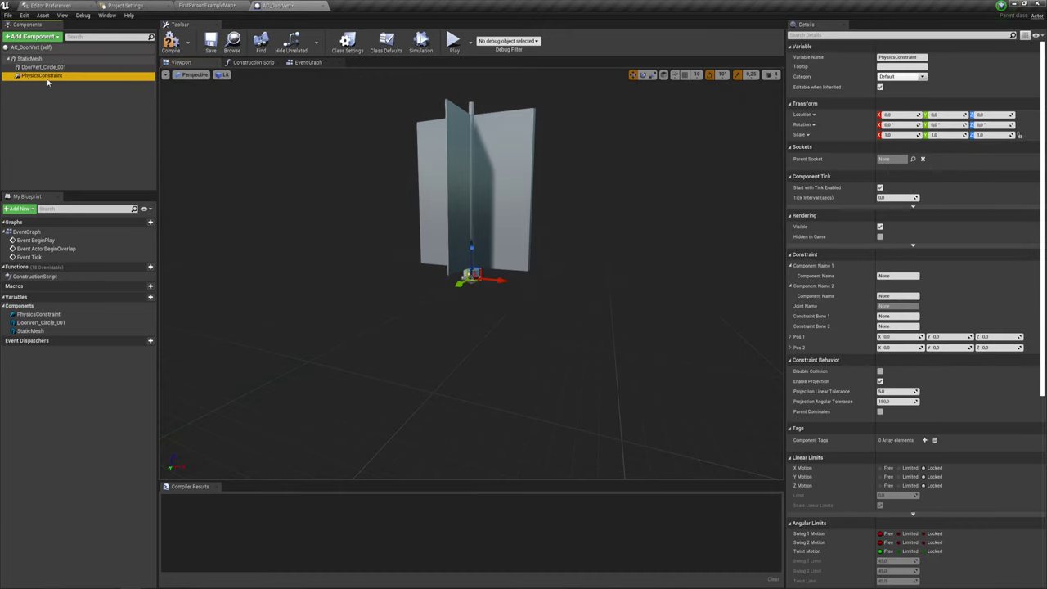
Step: Raise the physics constraint to the top of the base mesh
key(f)
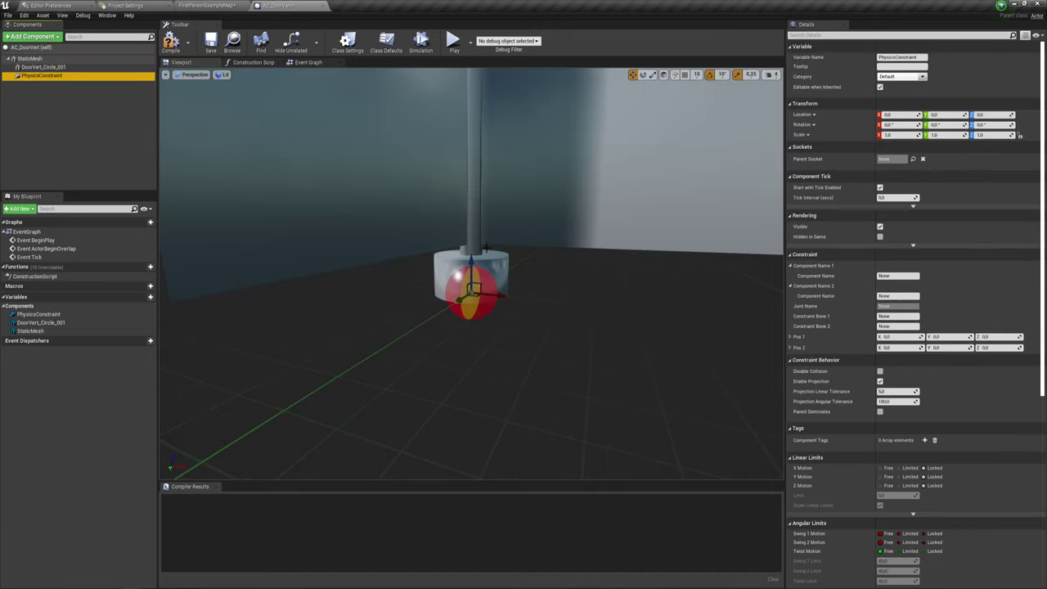
drag(474, 255, 473, 217)
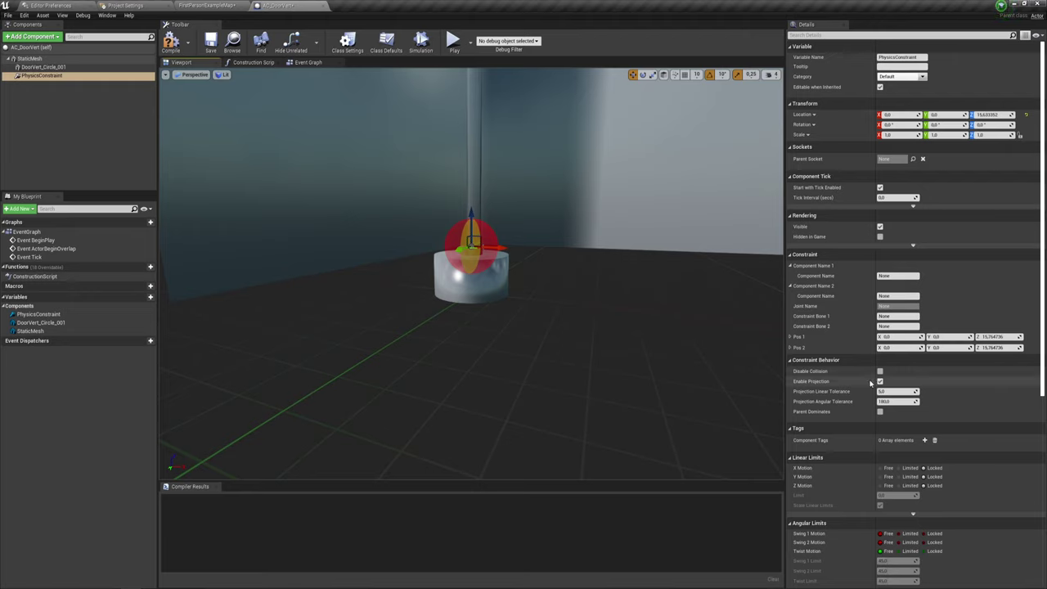
scroll(869, 382, down, 1)
scroll(869, 382, up, 1)
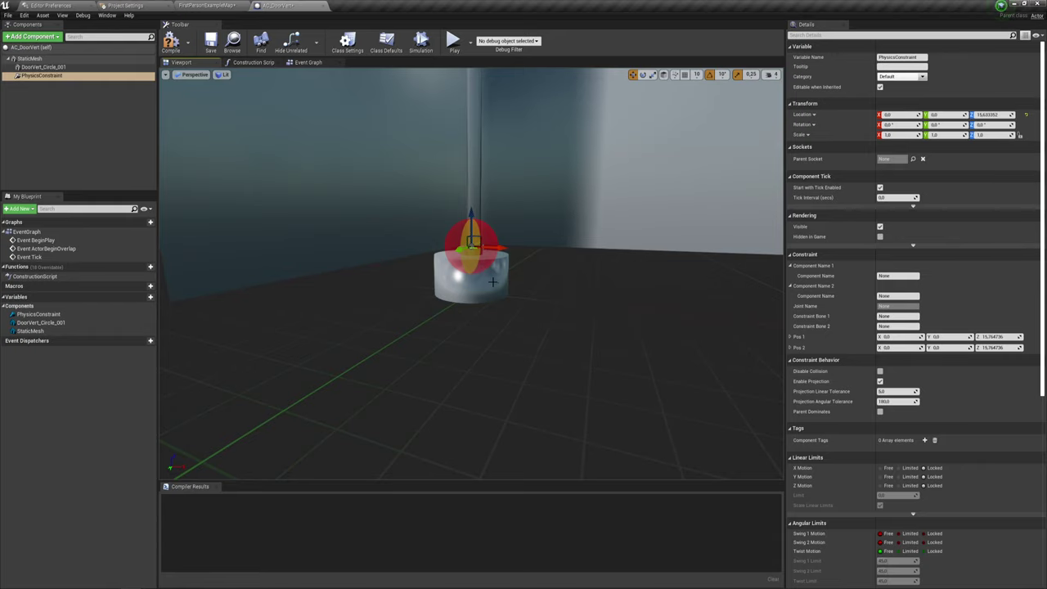
scroll(492, 281, down, 3)
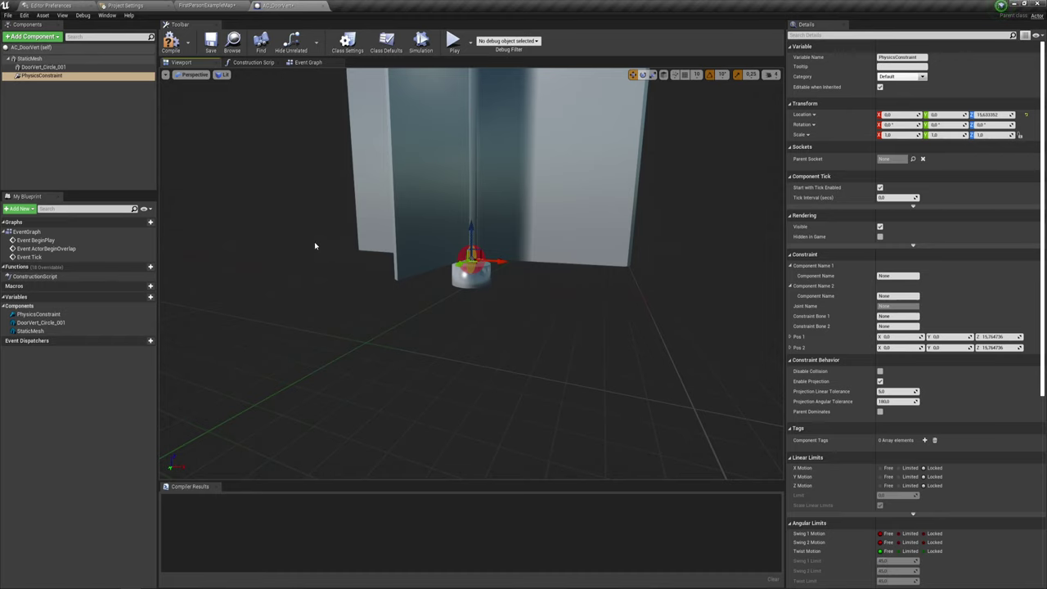
Step: Rename the base mesh component to StaticMesh and show the PhysicsConstraint details
click(30, 59)
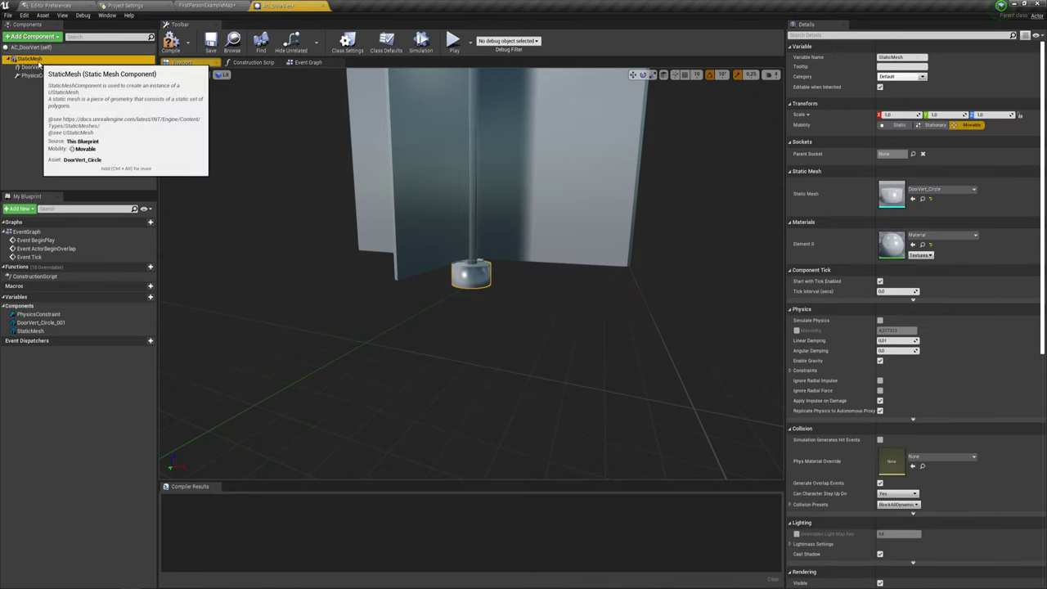
key(F2)
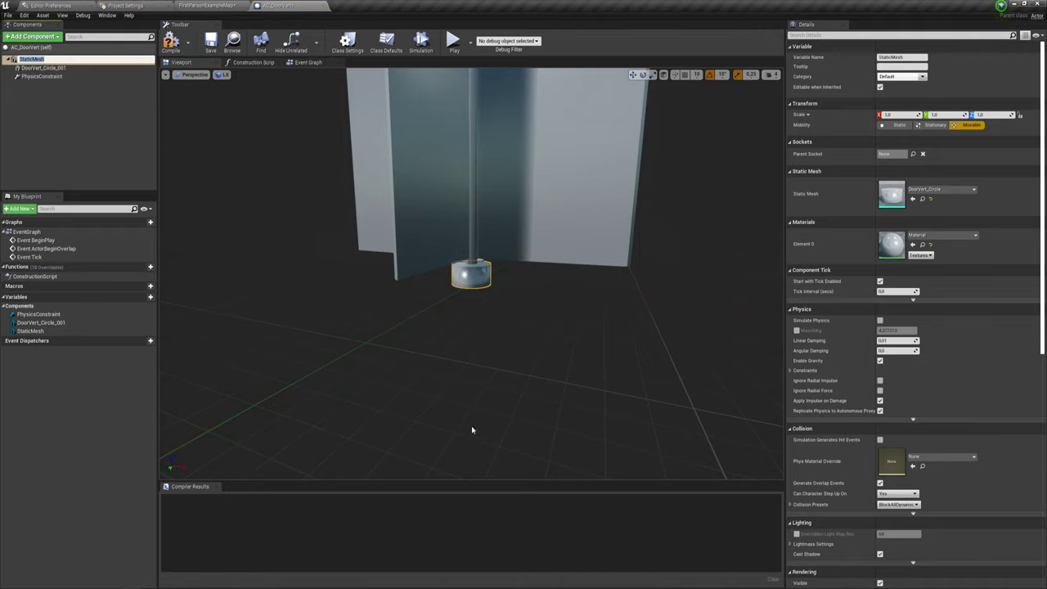
click(41, 75)
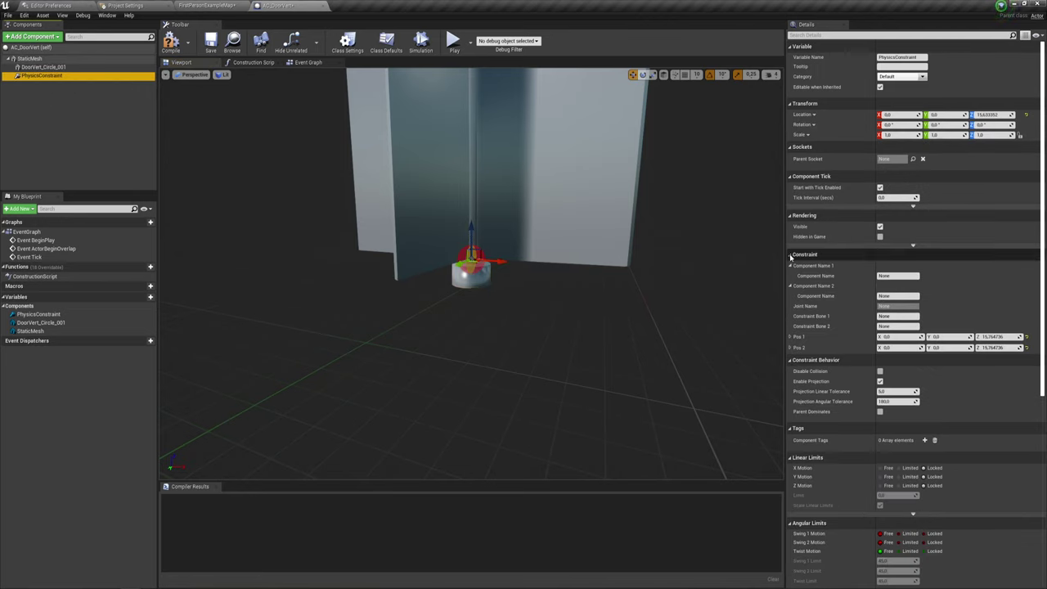
mouse_move(828, 268)
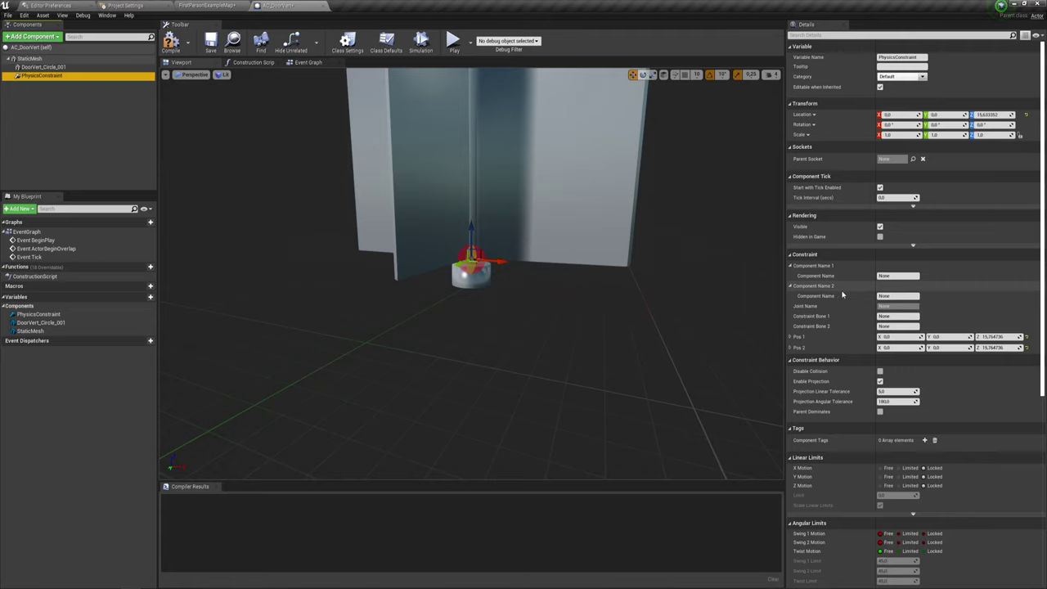
Step: Set Component Name 2 to StaticMesh and Component Name 1 to DoorVert_Circle_001
click(892, 277)
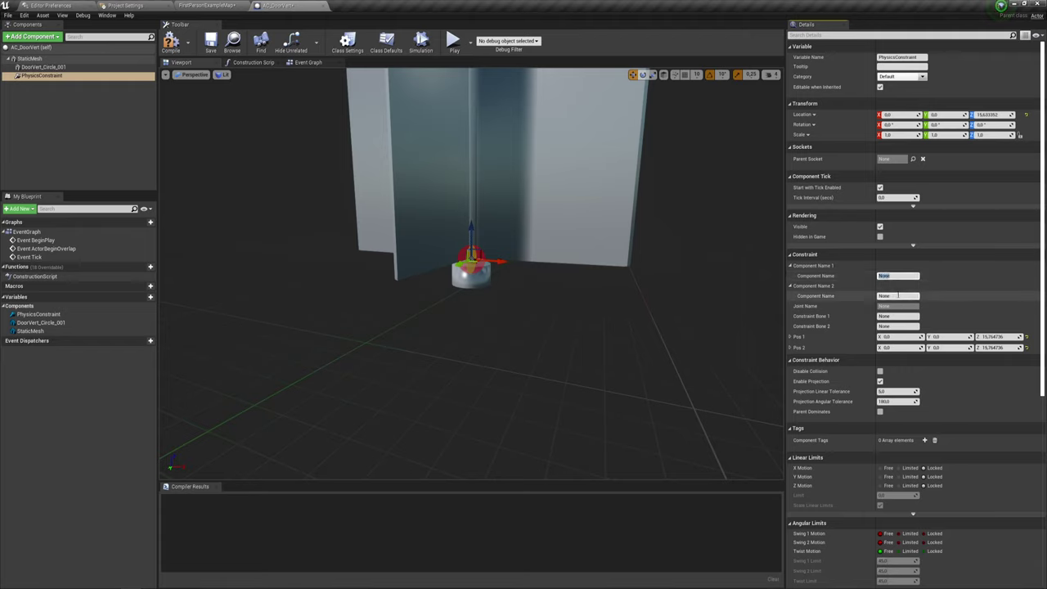
key(Tab)
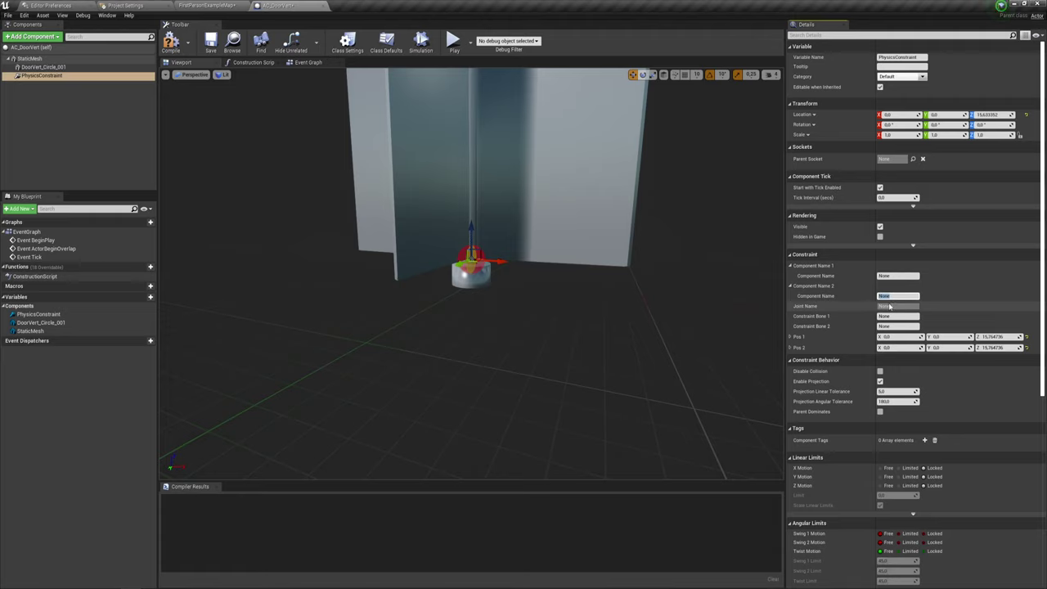
text(StaticMesh)
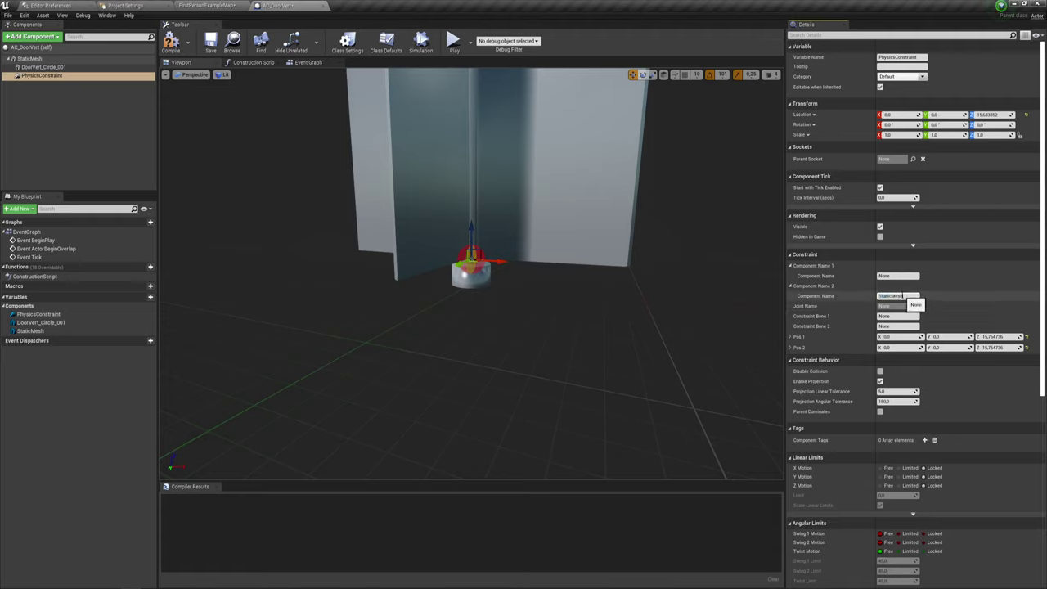
key(Return)
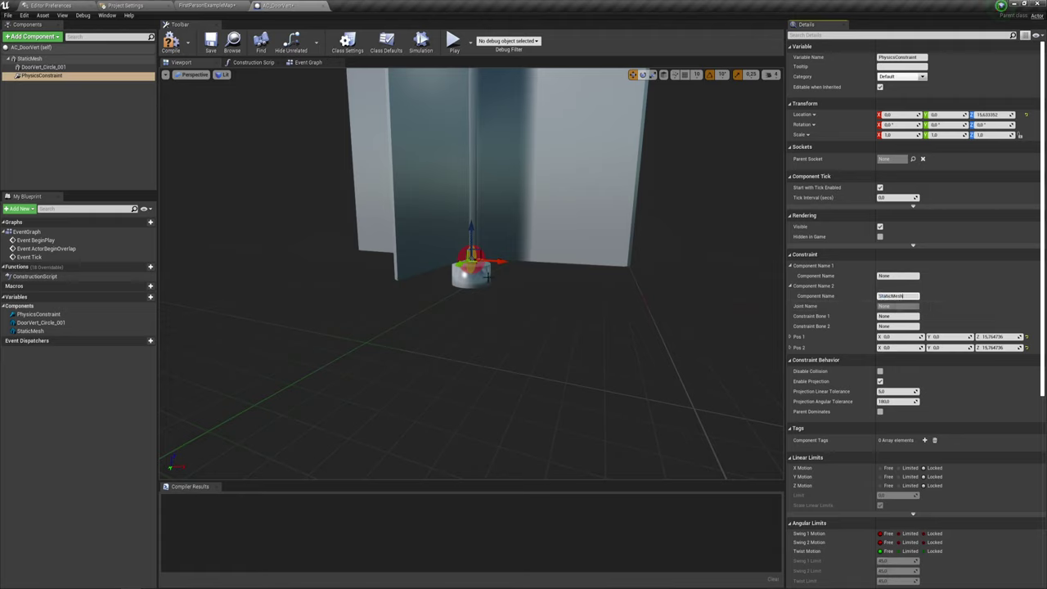
click(59, 68)
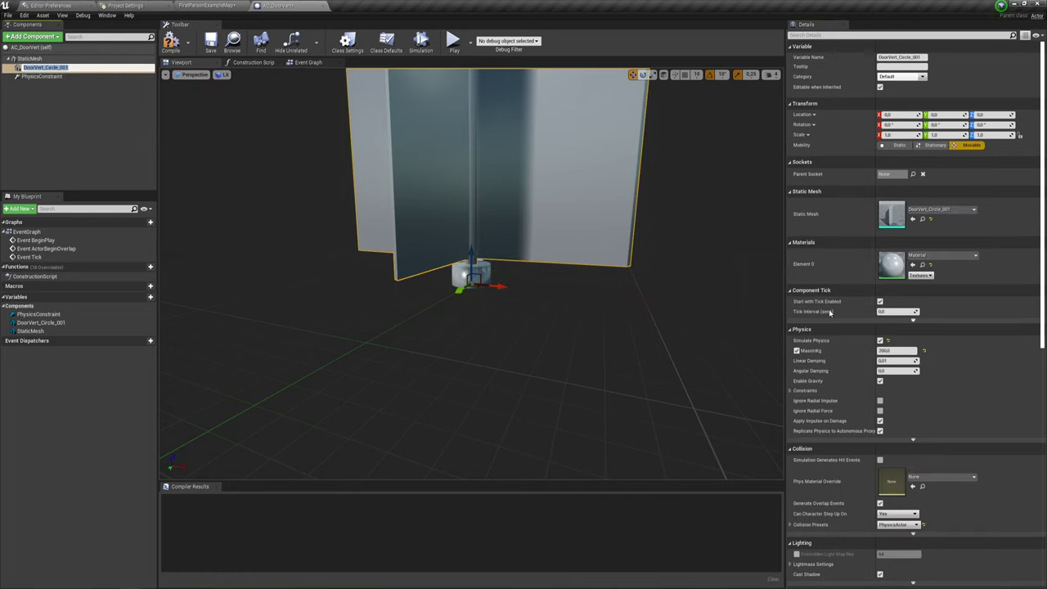
click(41, 75)
click(898, 276)
click(899, 296)
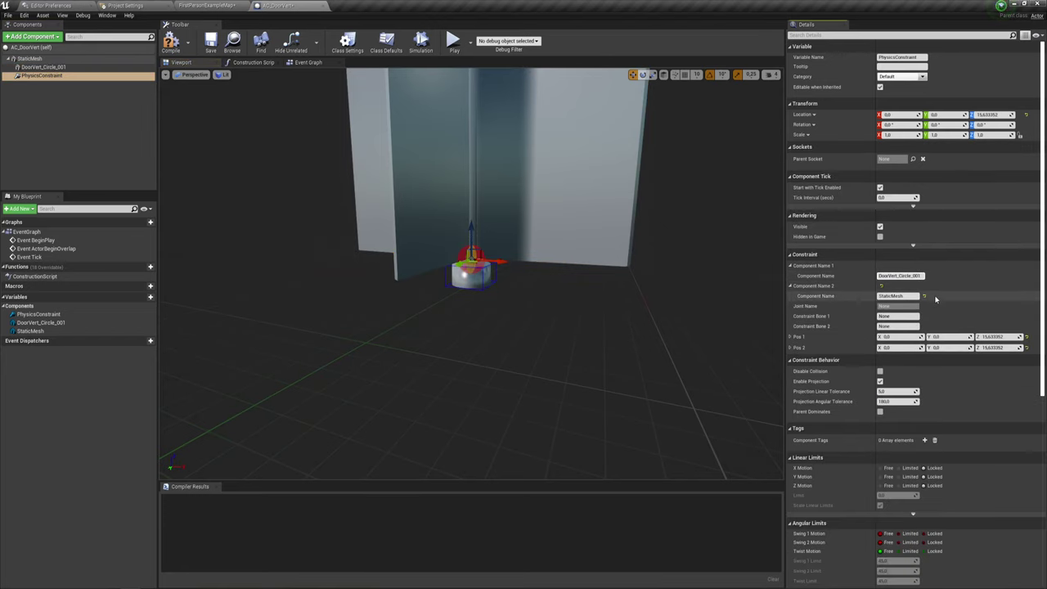
scroll(931, 303, down, 3)
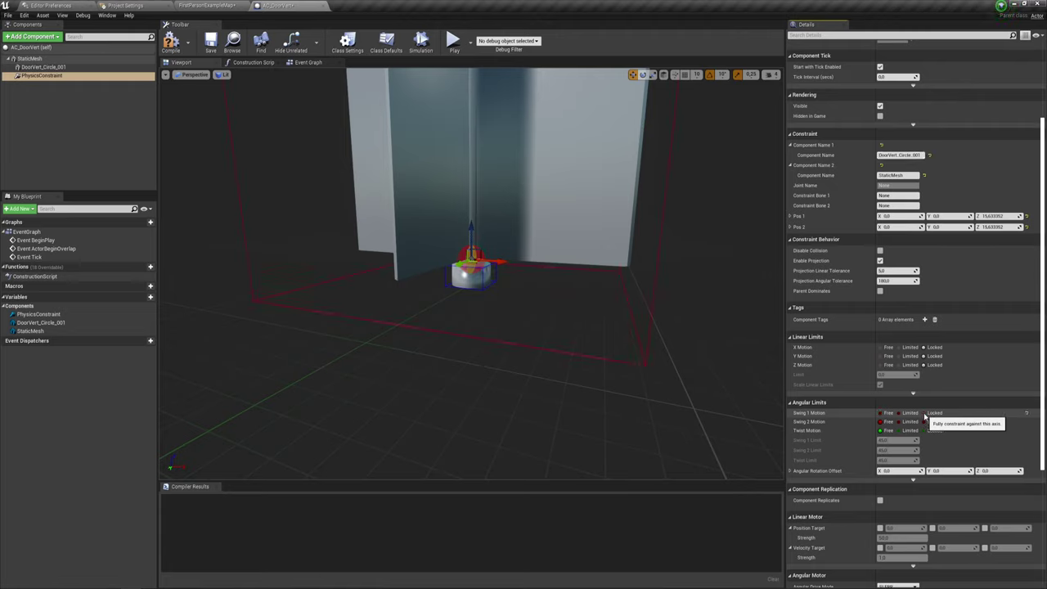
Step: Lock Swing 2 and Twist angular motion and free Swing 1 on the constraint
click(924, 421)
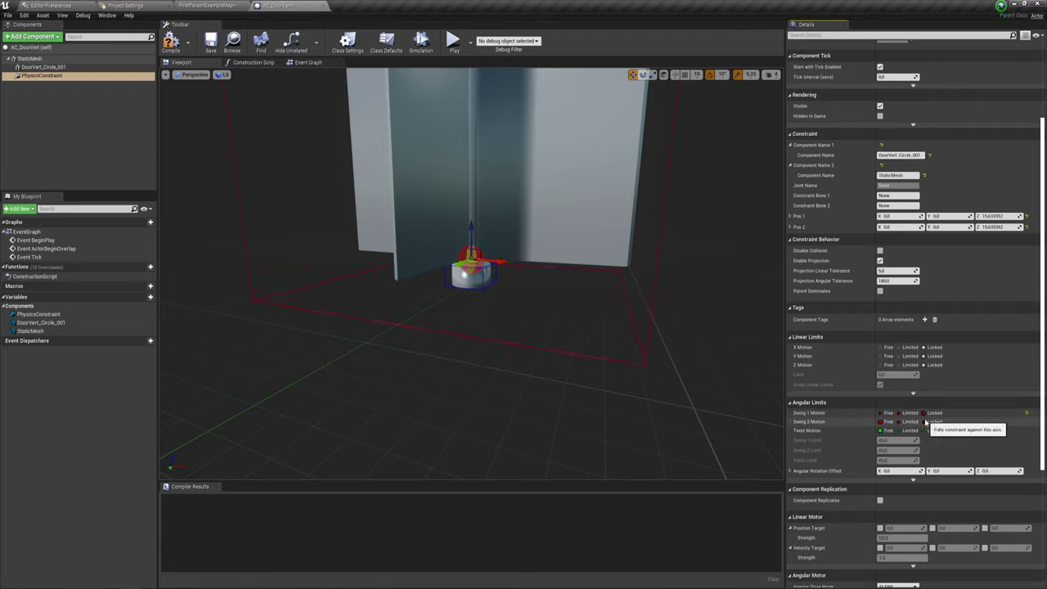
click(924, 430)
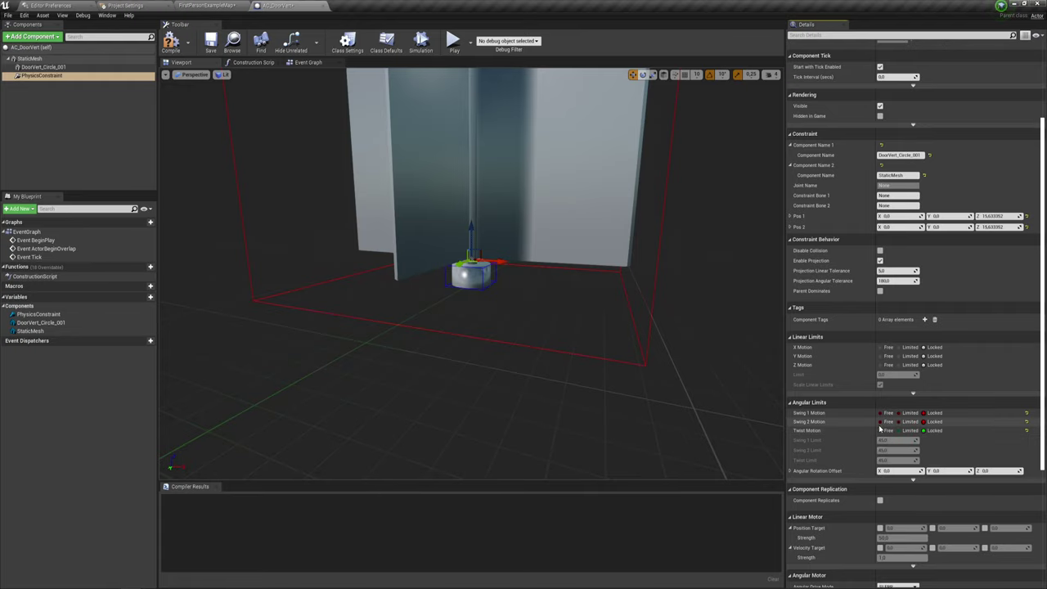
key(f)
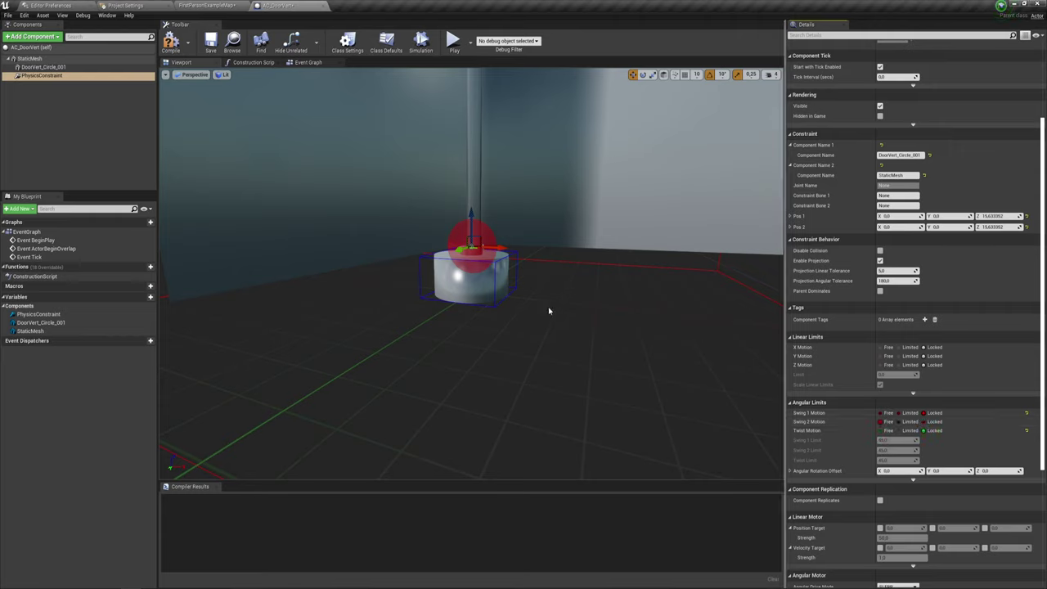
click(890, 421)
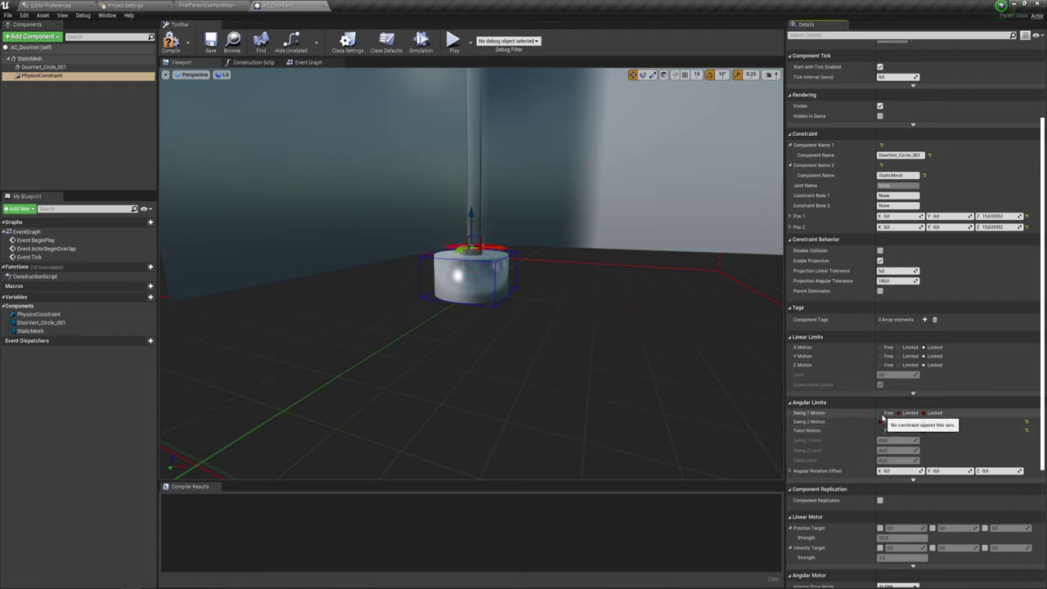
click(881, 413)
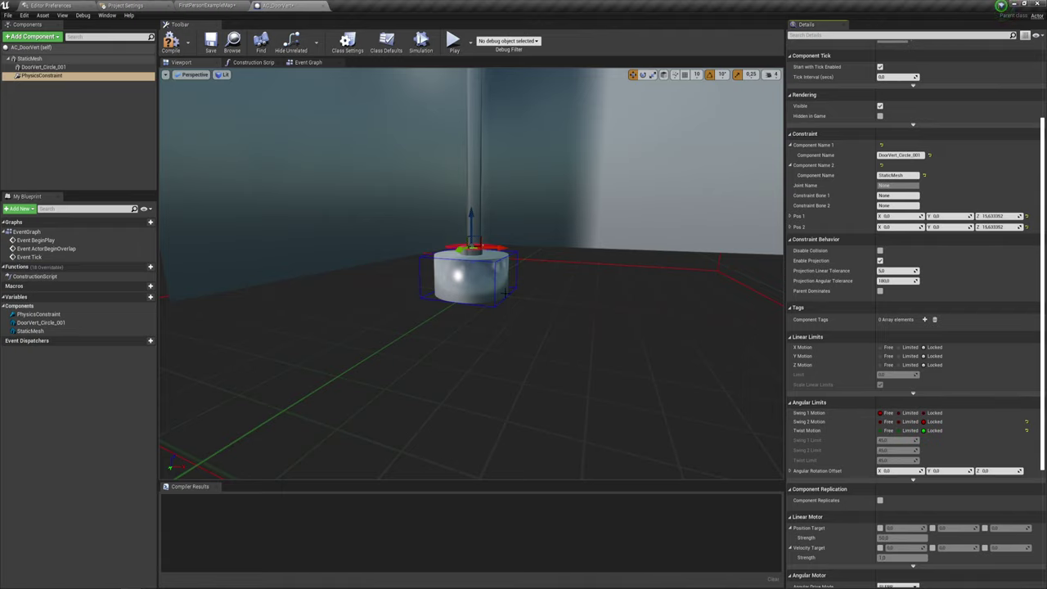
click(930, 422)
click(926, 431)
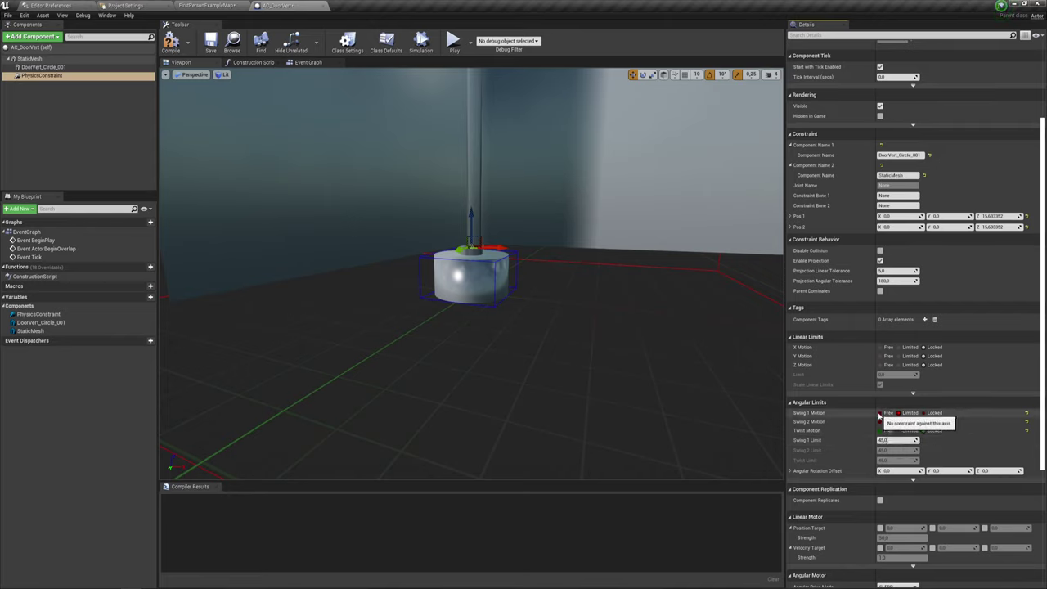
Step: Reset Swing 1 to Free and compile the AC_DoorVert blueprint
click(879, 413)
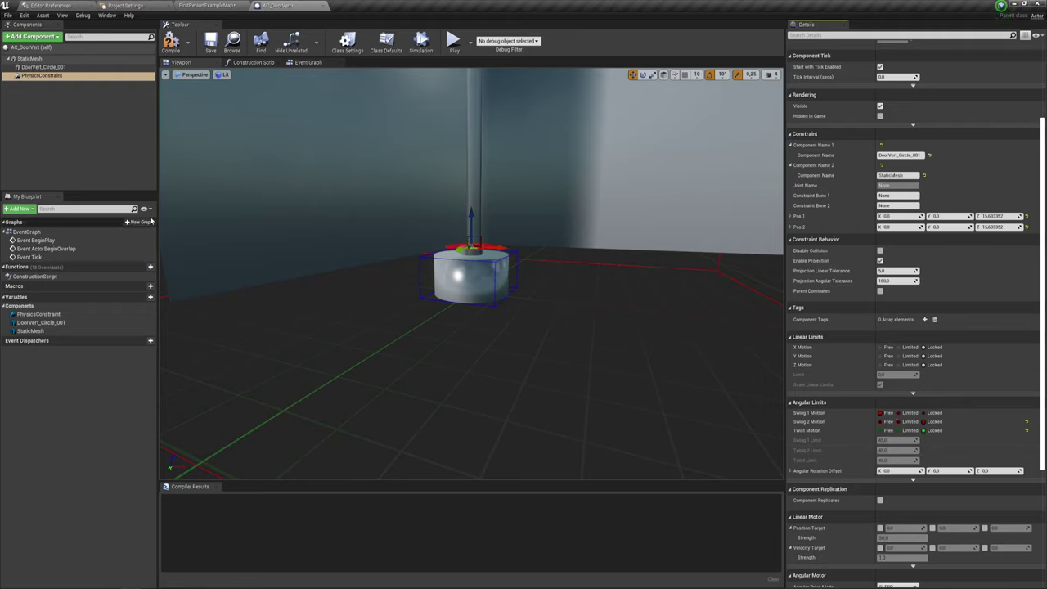
click(175, 44)
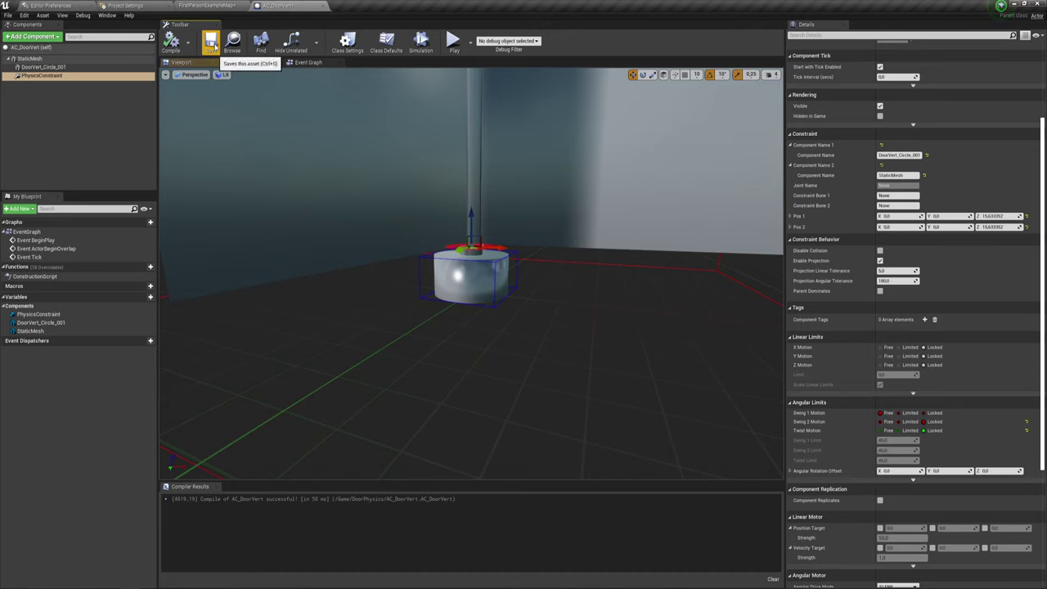
click(203, 5)
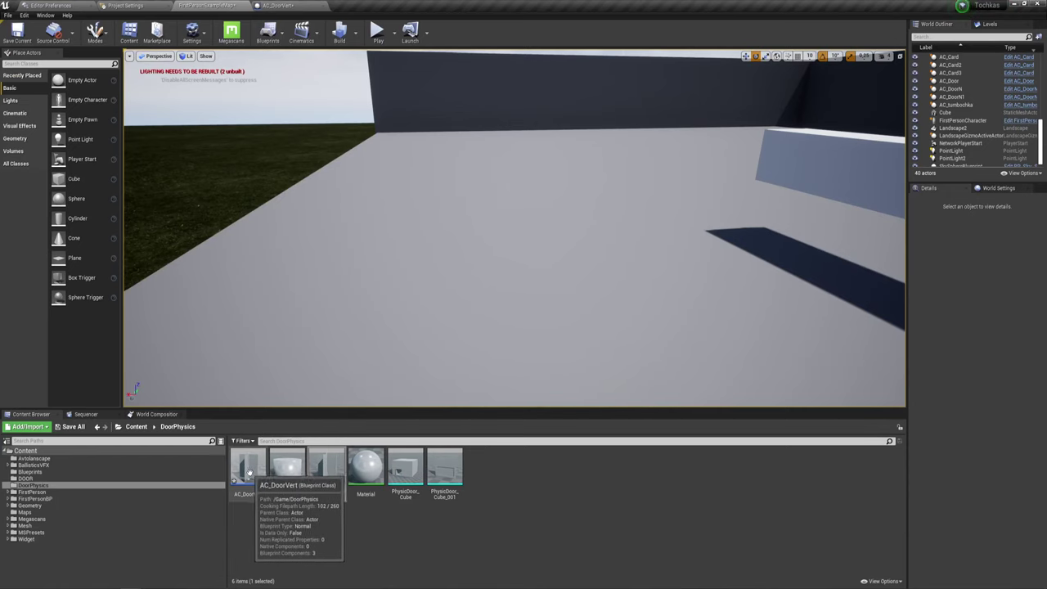
Step: Drop AC_DoorVert into the level and walk into it in play mode to swing it
drag(249, 473, 529, 266)
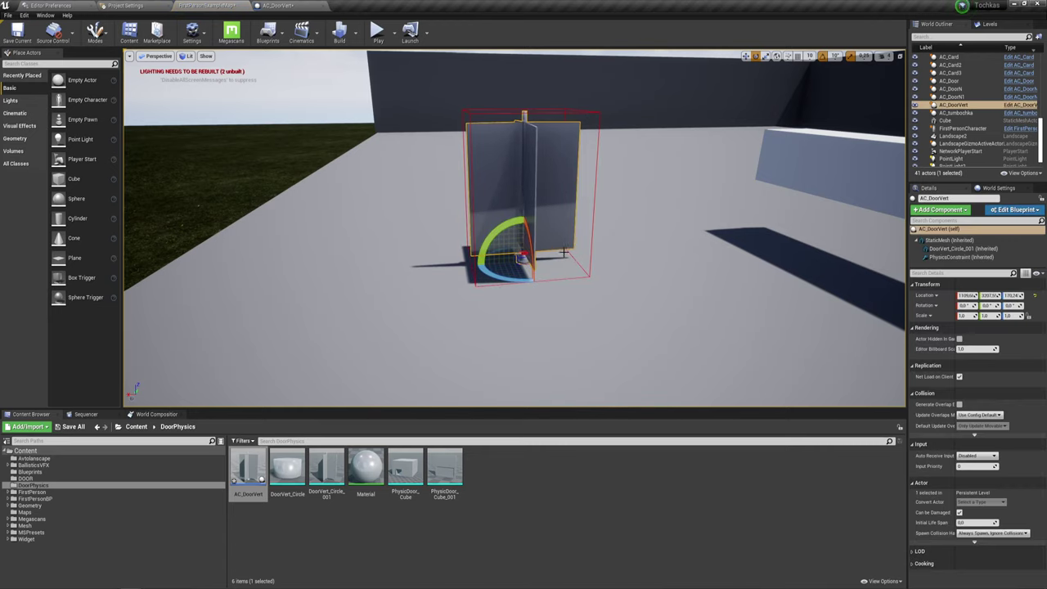
right_drag(624, 184, 743, 347)
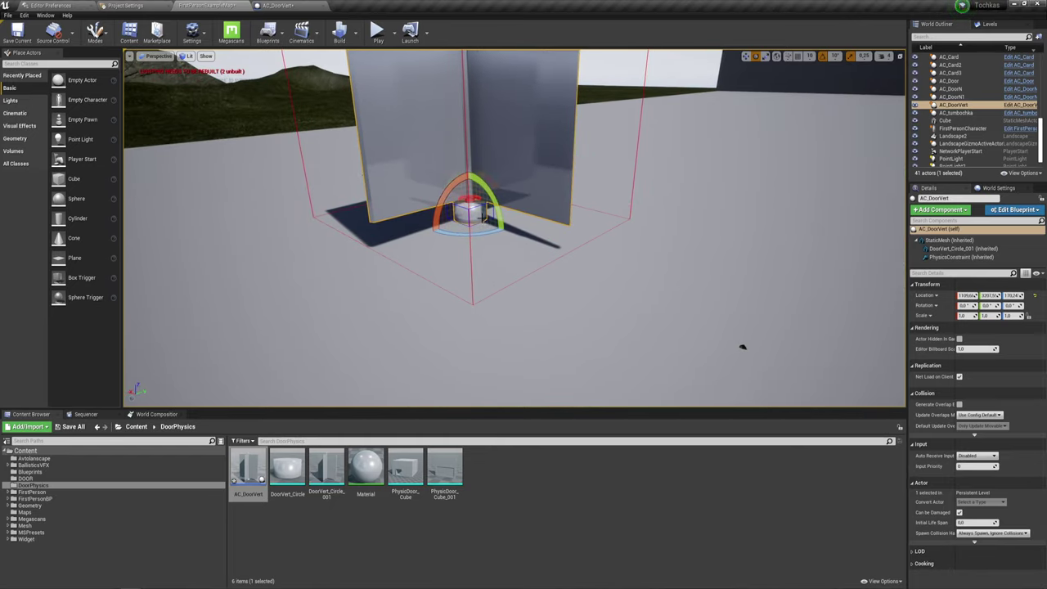
click(378, 33)
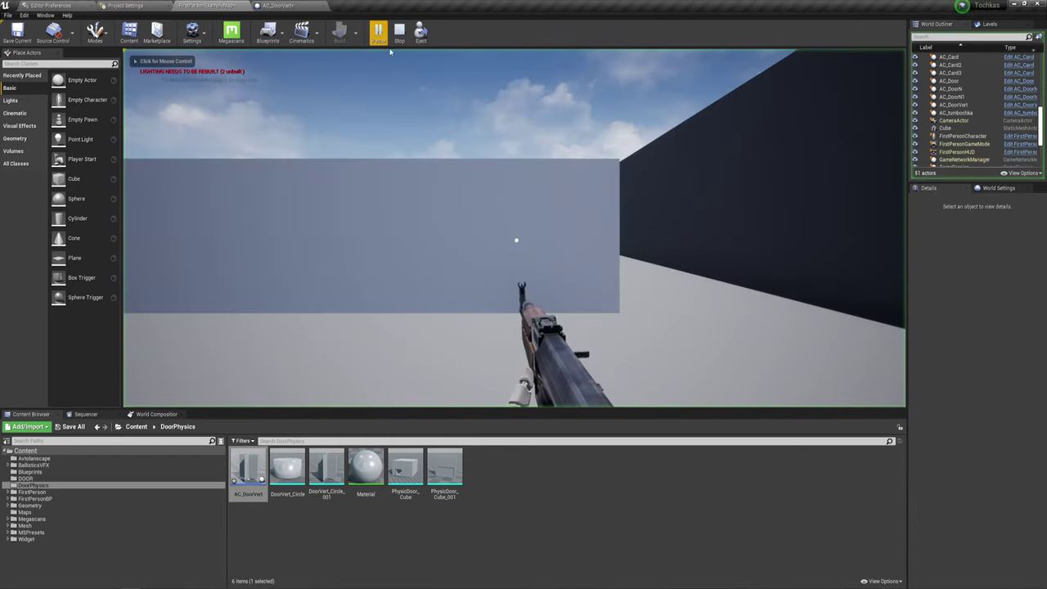
key(w)
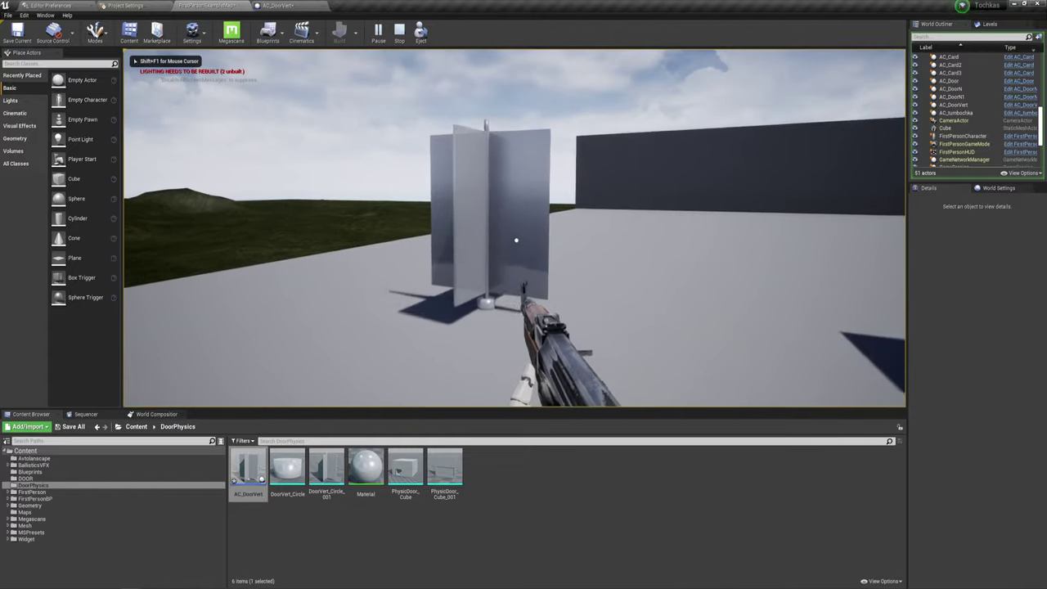
key(w)
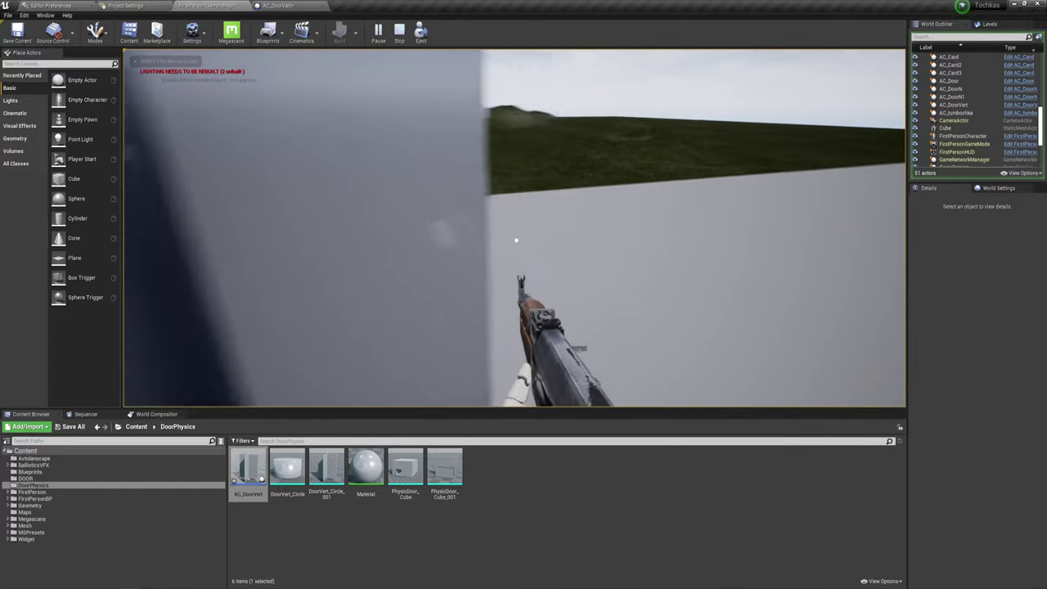
key(w)
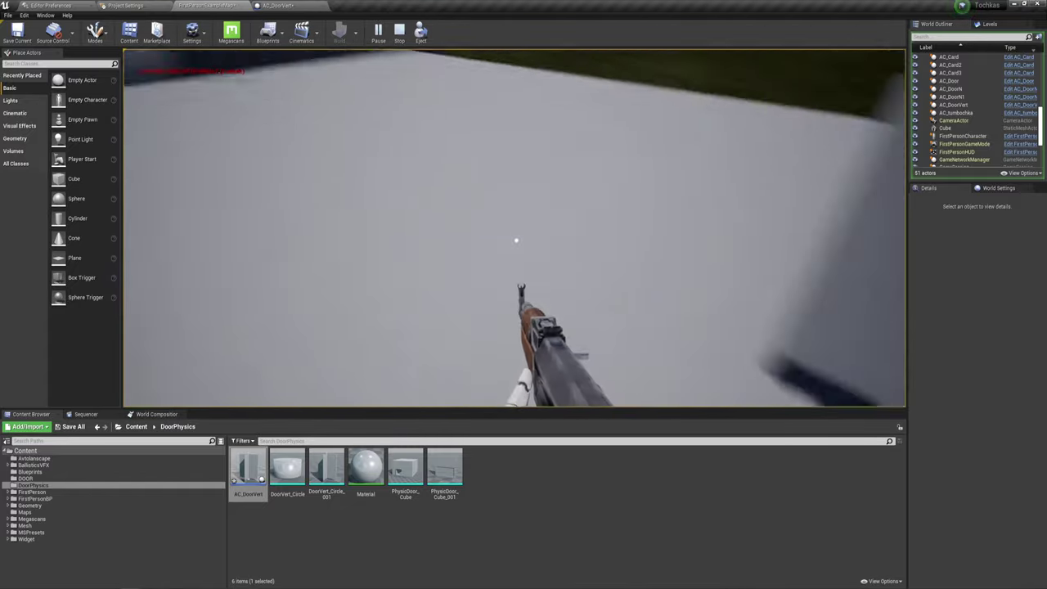
key(w)
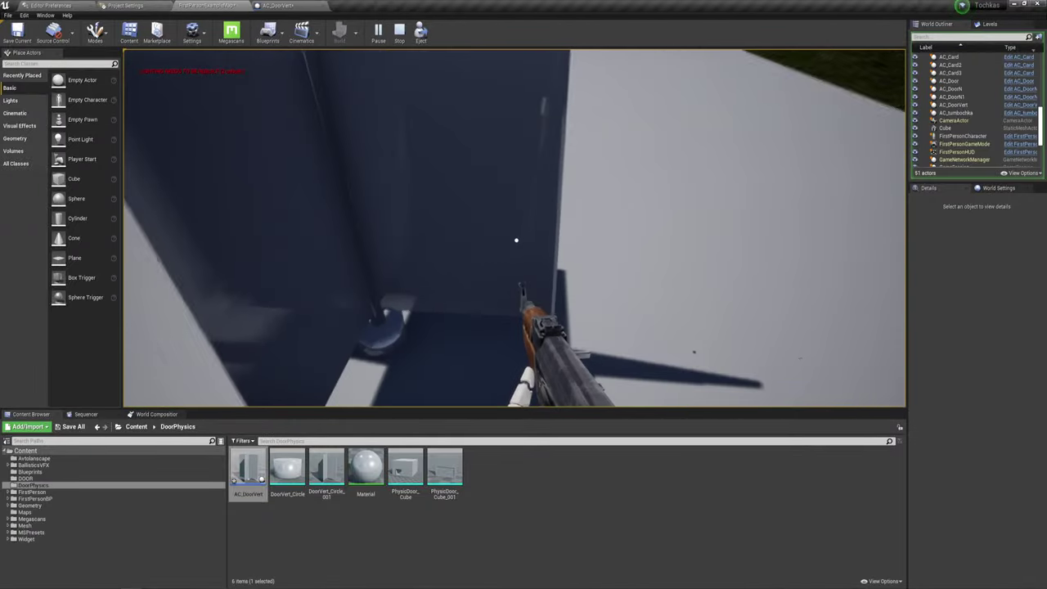
key(w)
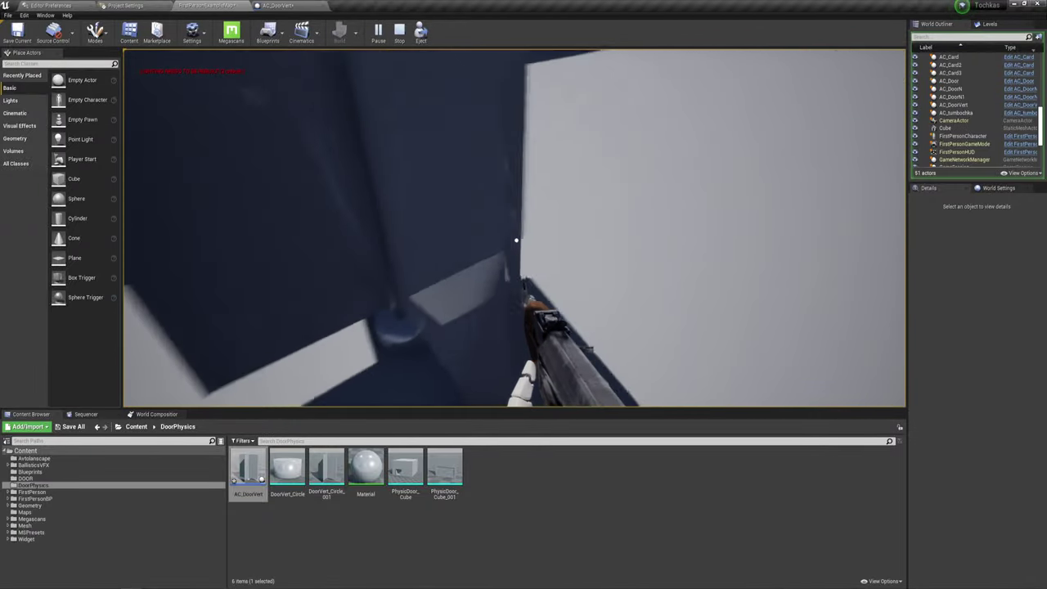
key(s)
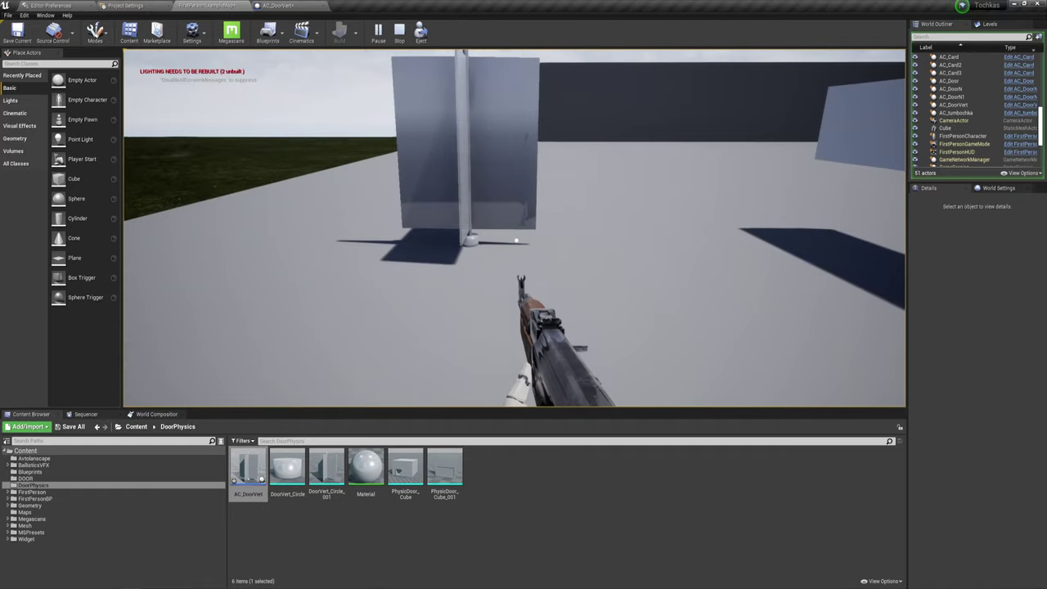
key(Escape)
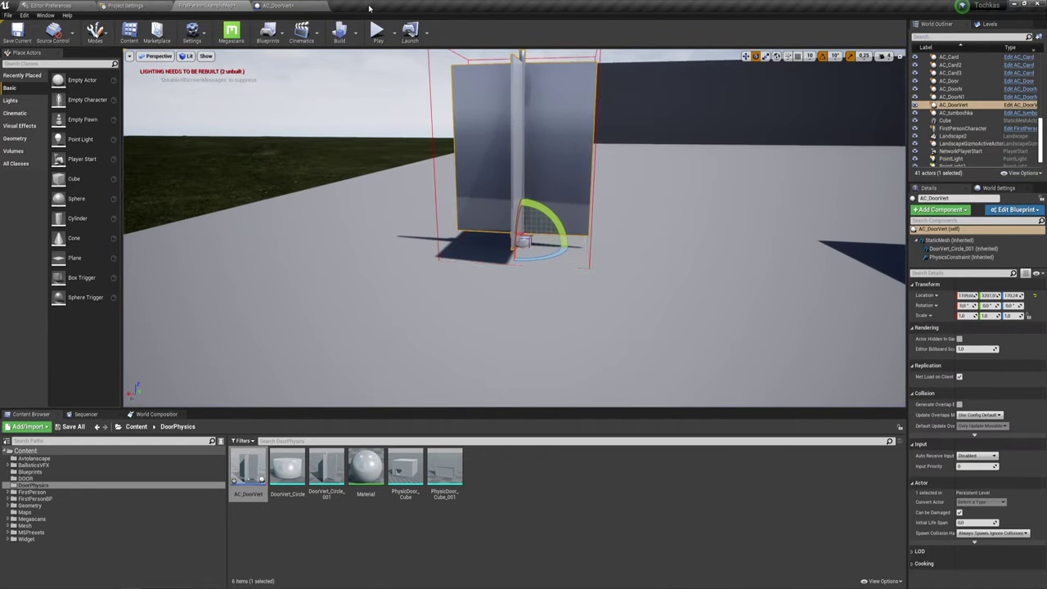
Step: Nudge the door panel about 14 units near the hinge and compile AC_DoorVert
click(278, 5)
click(494, 154)
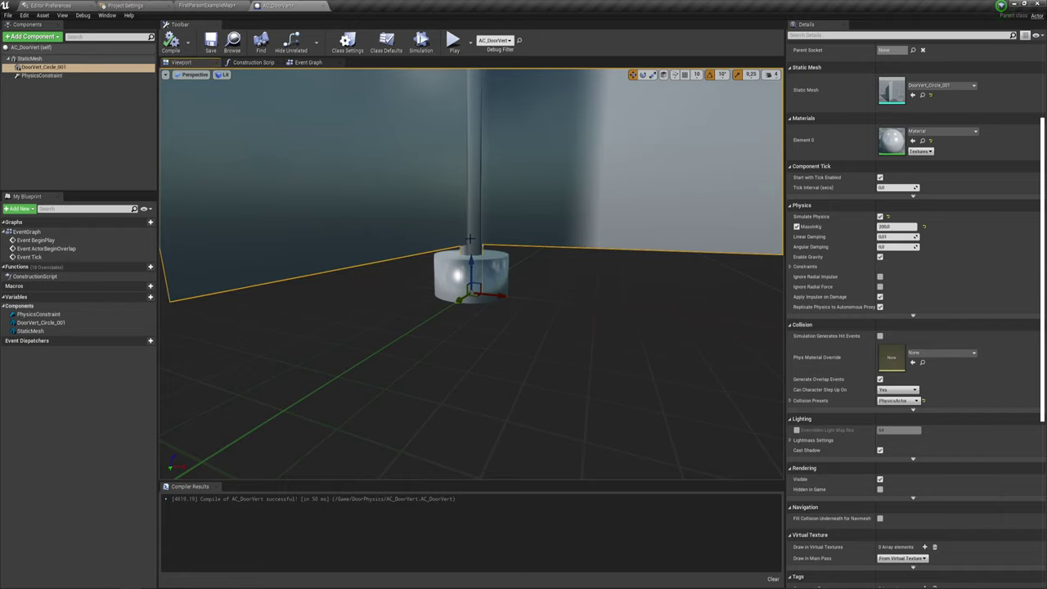
right_drag(473, 260, 473, 245)
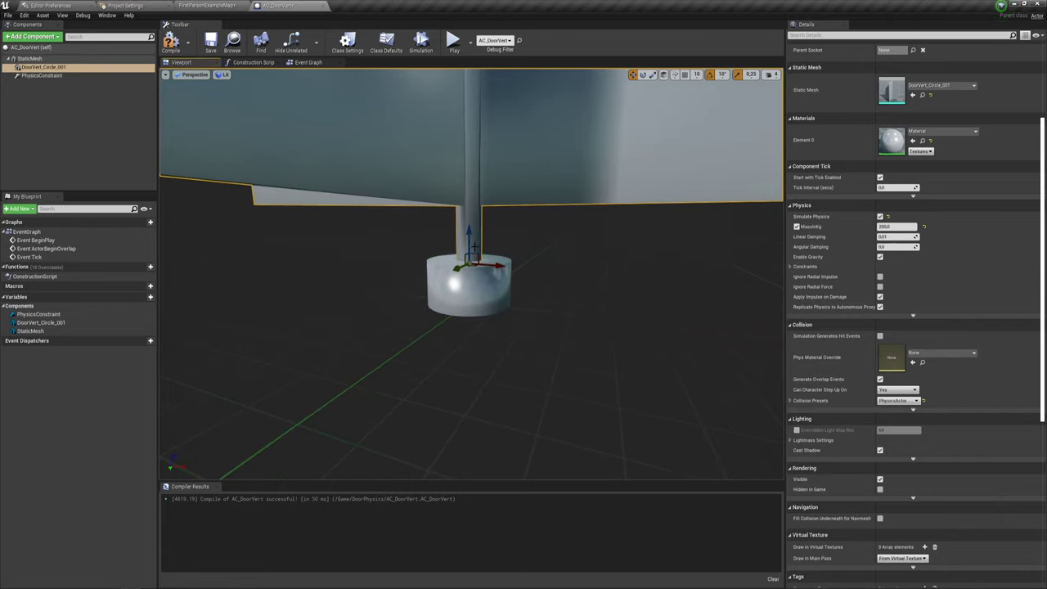
drag(470, 238, 467, 230)
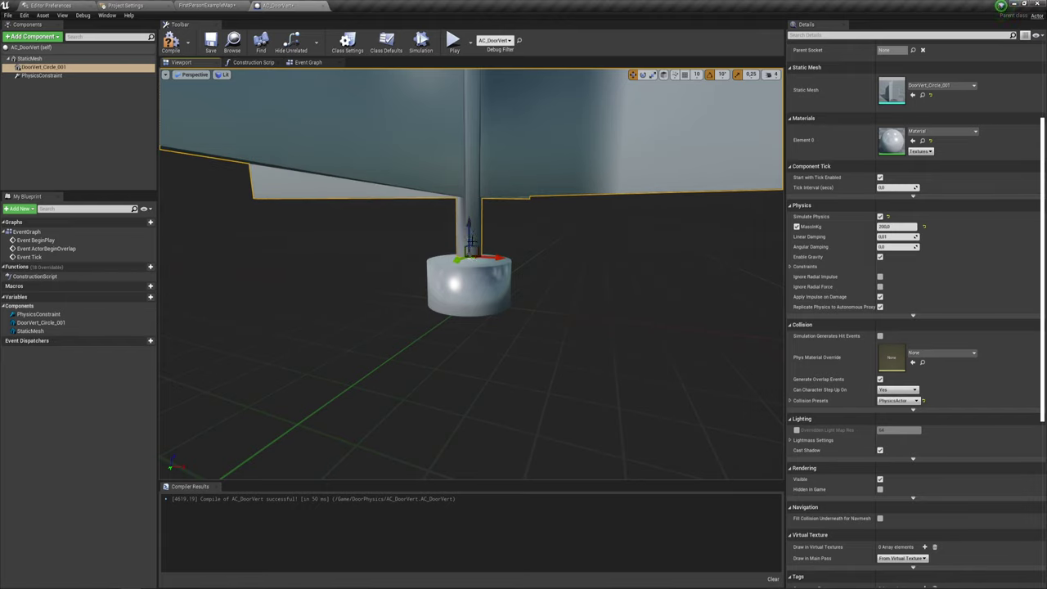
click(171, 41)
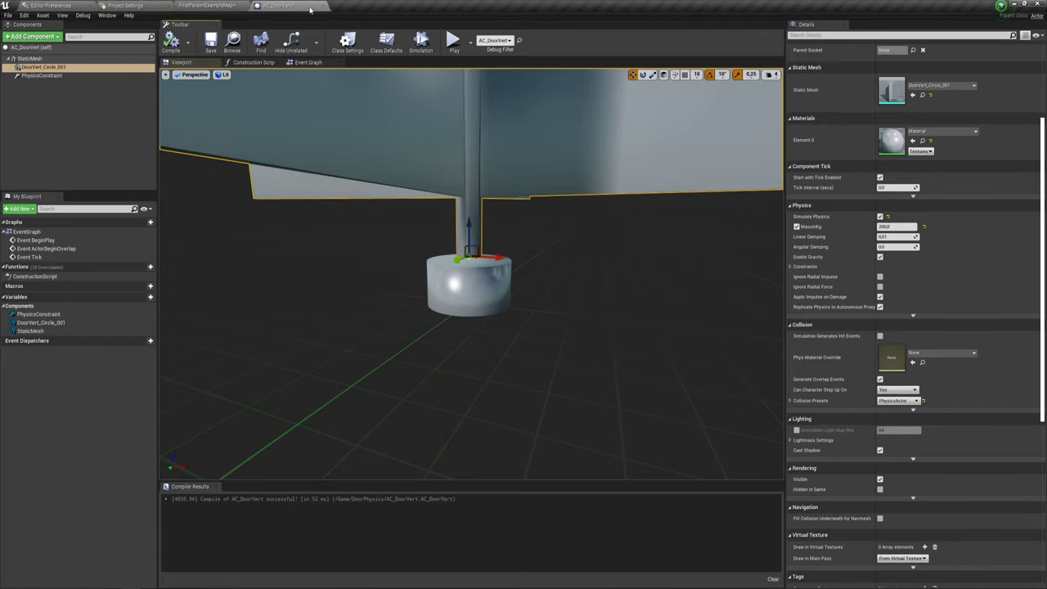
Step: Play-test FirstPersonExampleMap, shooting the door to set it spinning
click(204, 5)
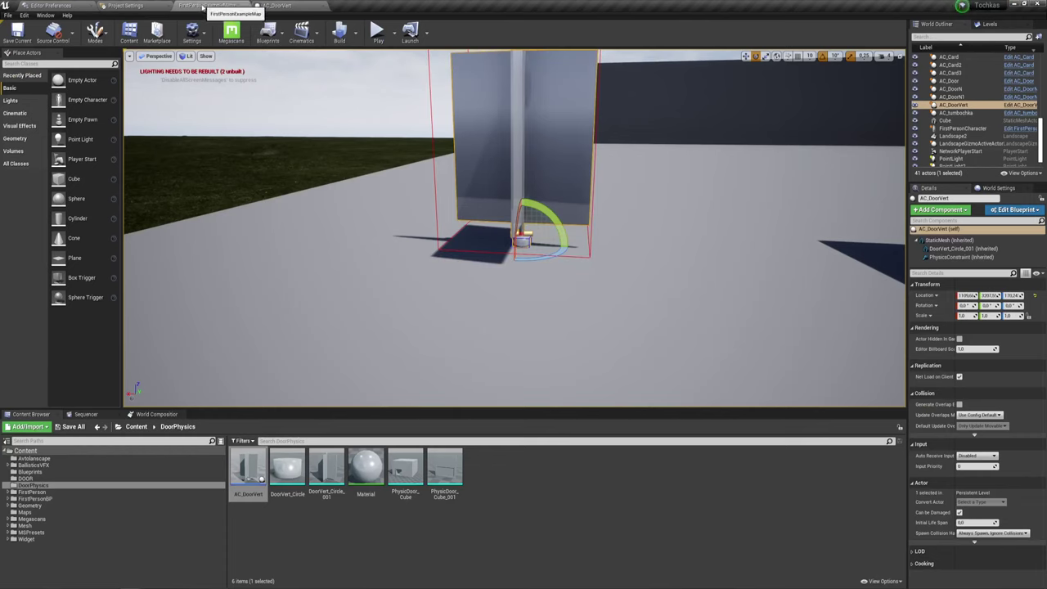
click(380, 32)
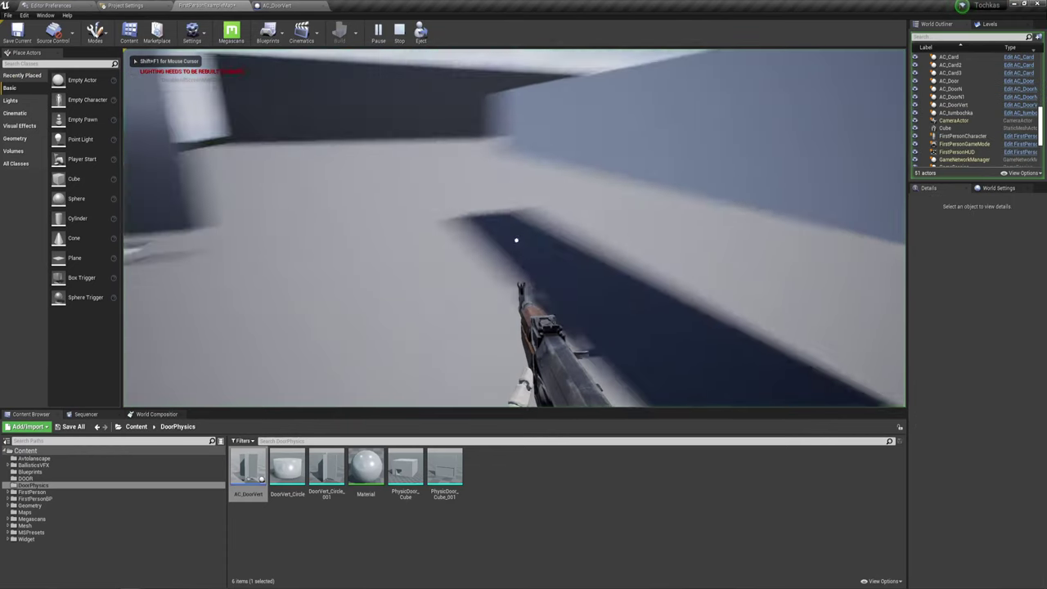
key(w)
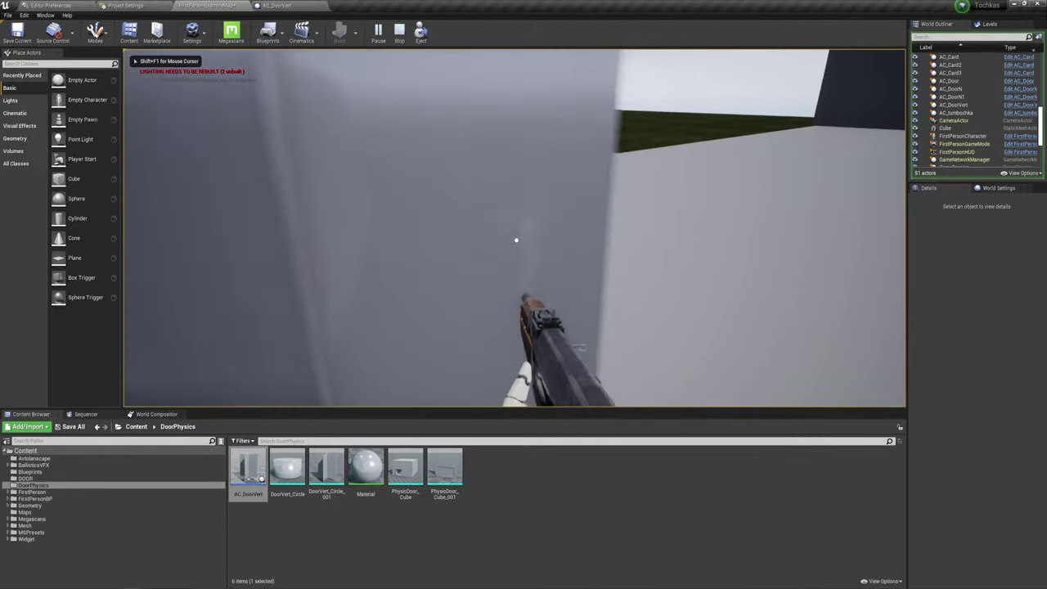
key(s)
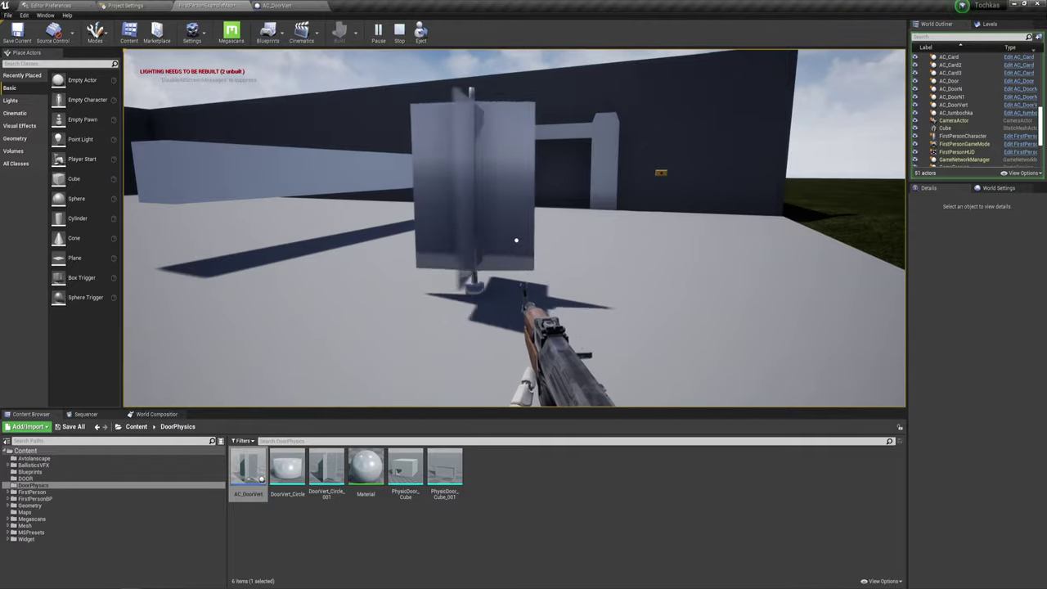
click(516, 241)
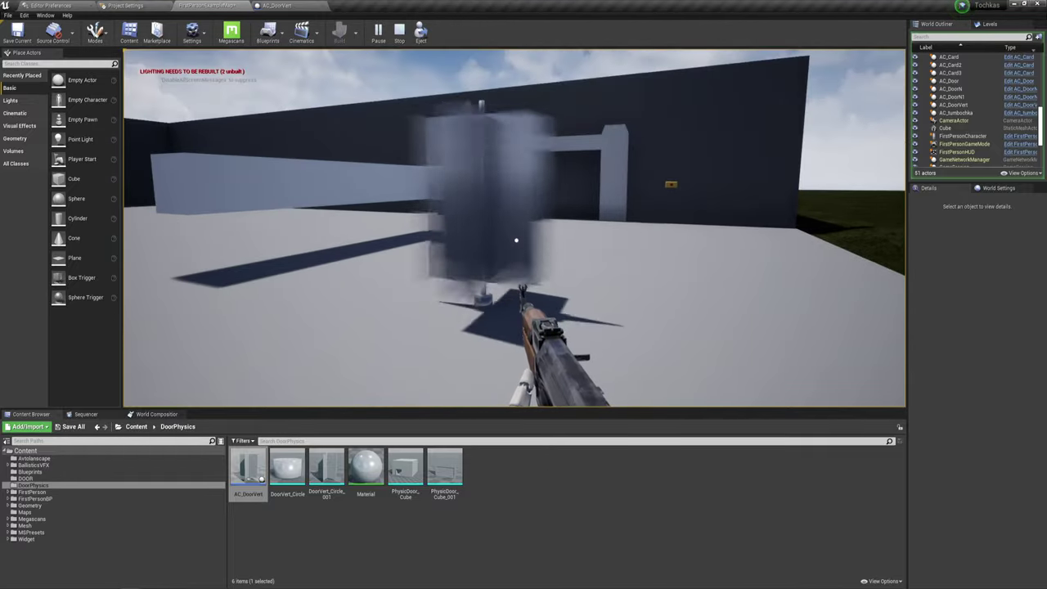
key(w)
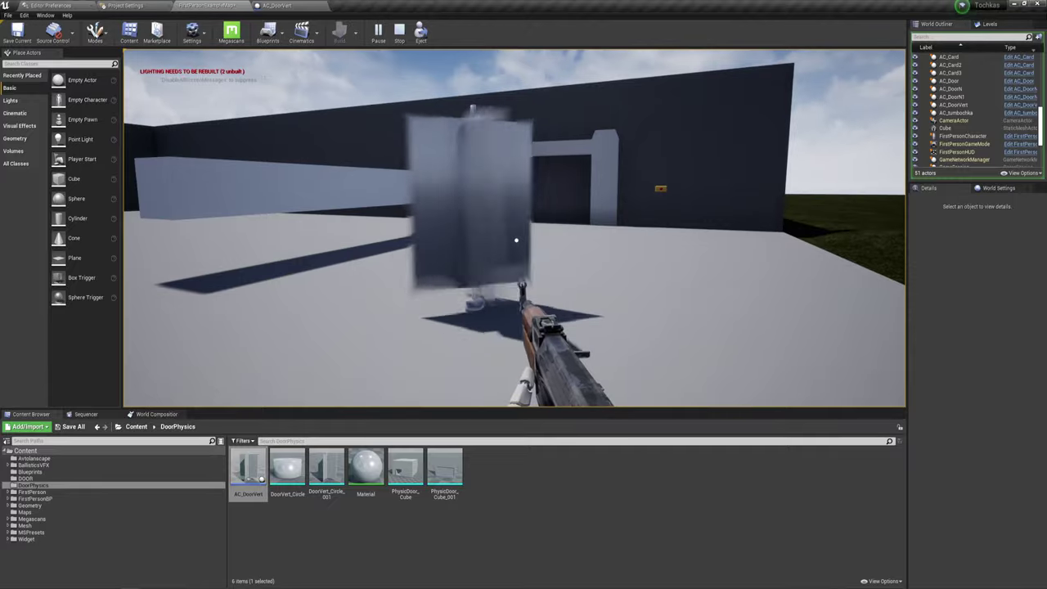
key(s)
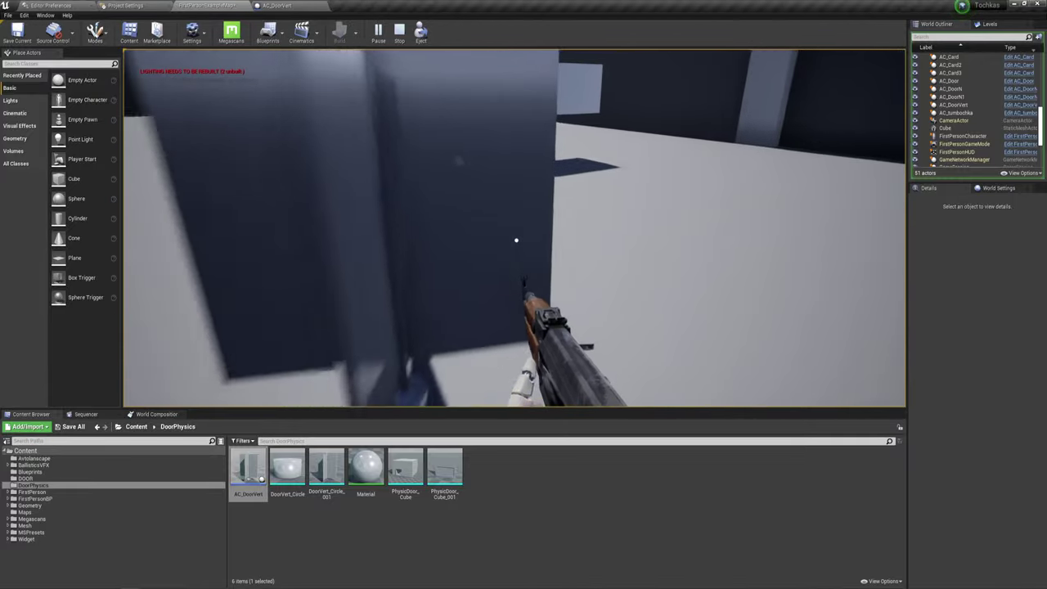
key(w)
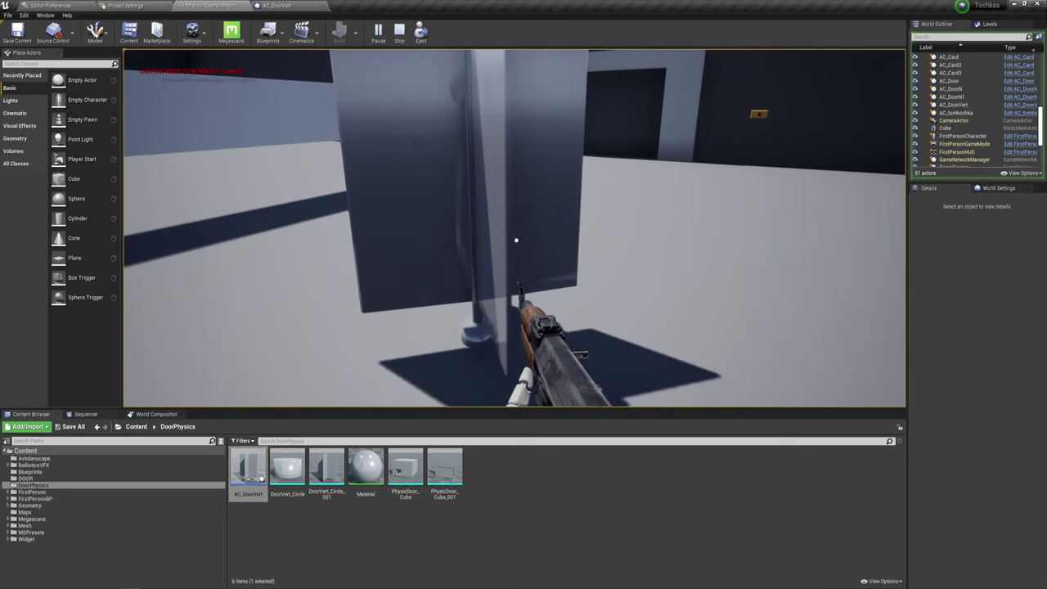
key(Escape)
Step: Raise the door mass to 500 kg and test its spinning in a standalone preview
click(288, 6)
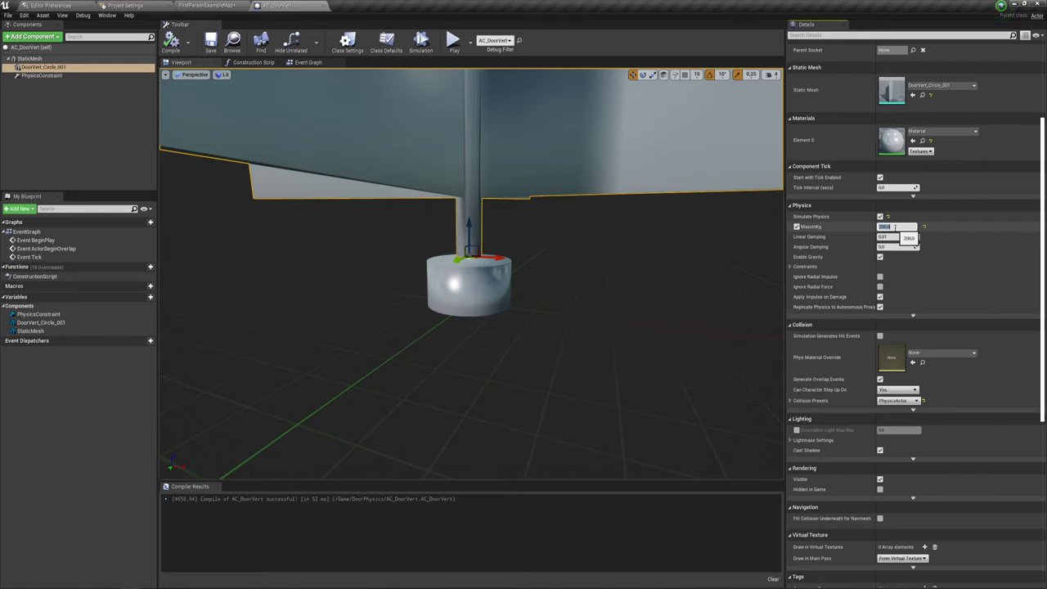
key(Return)
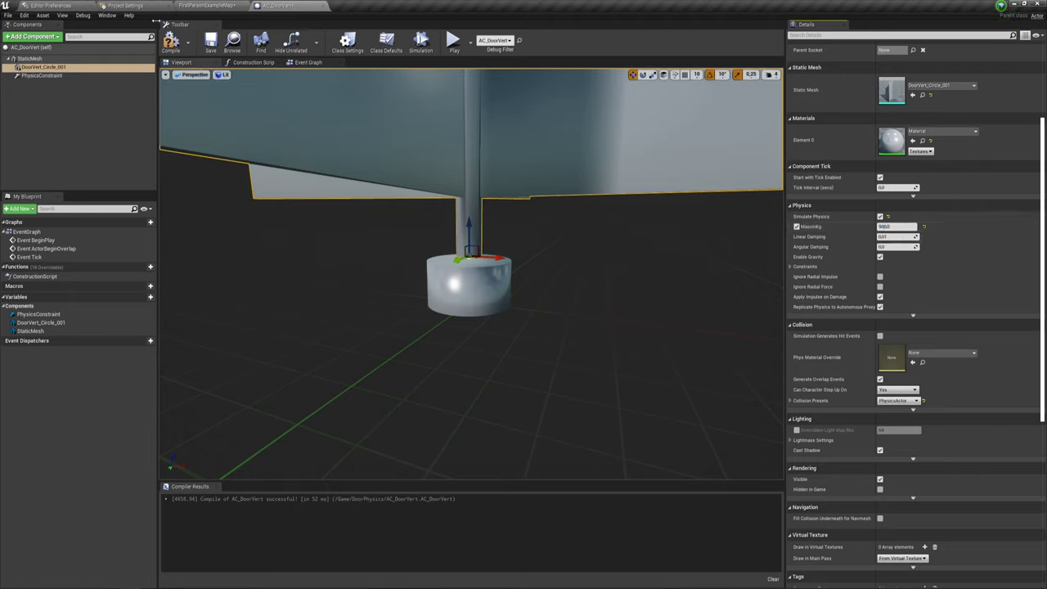
click(453, 41)
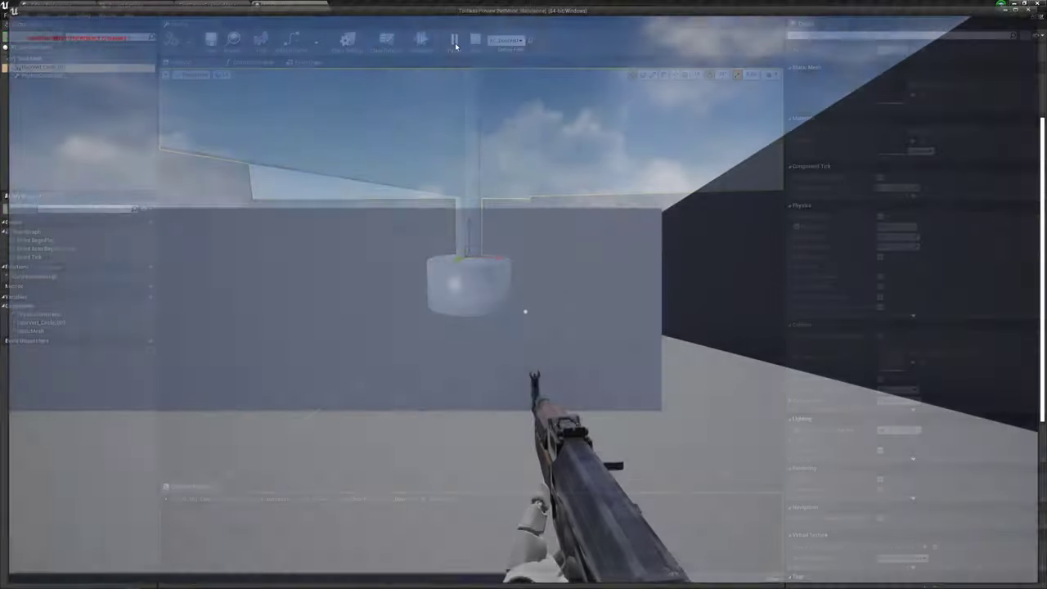
click(459, 119)
key(w)
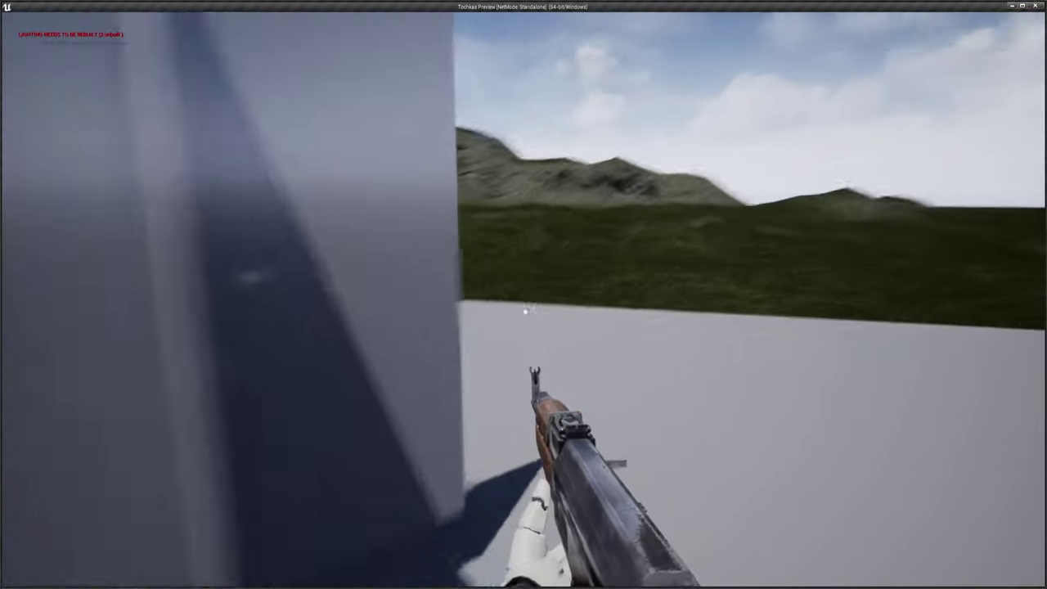
key(s)
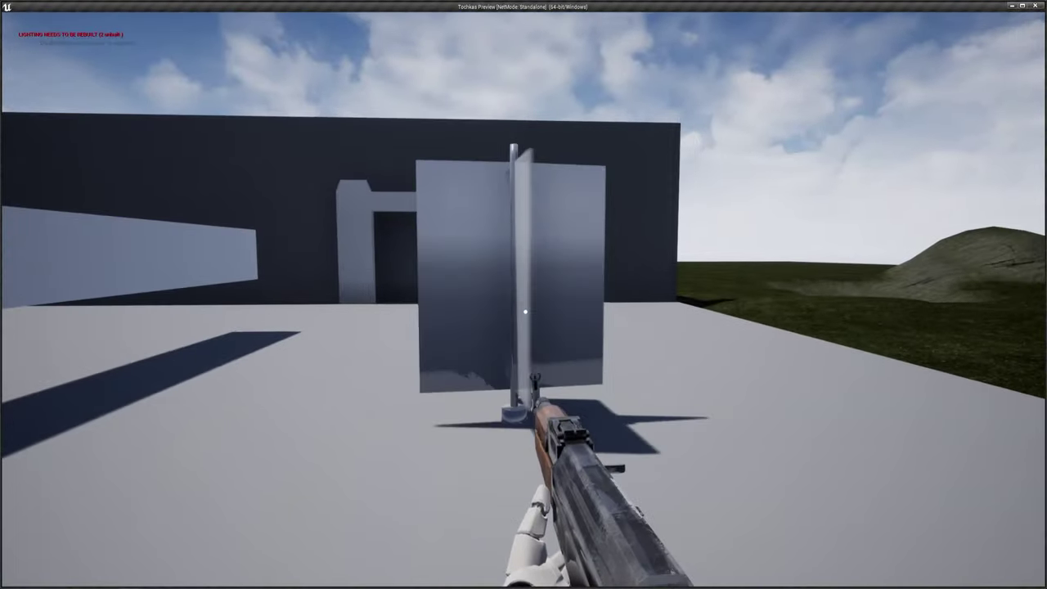
key(s)
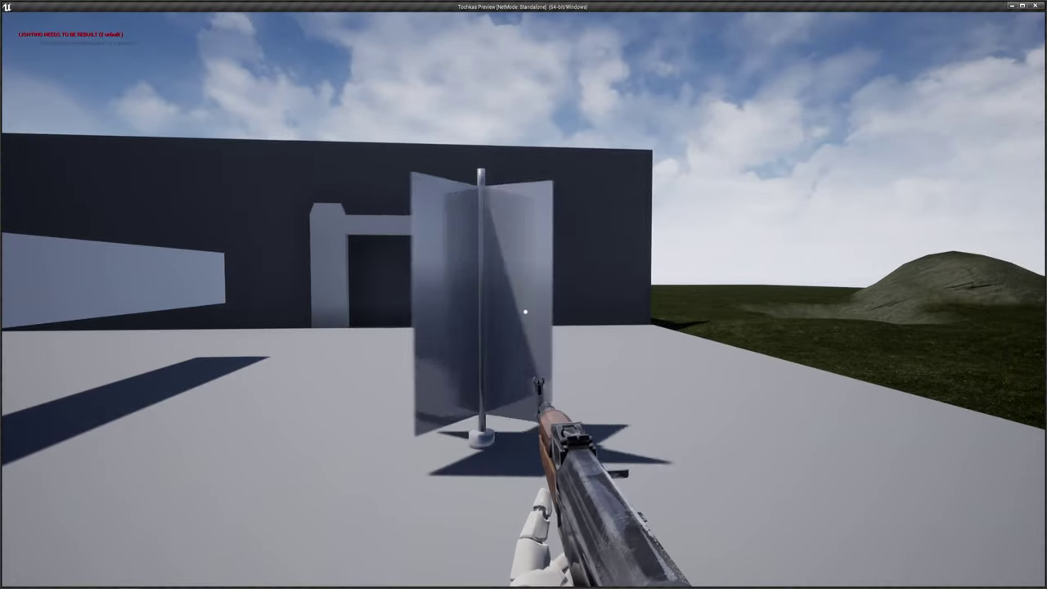
key(w)
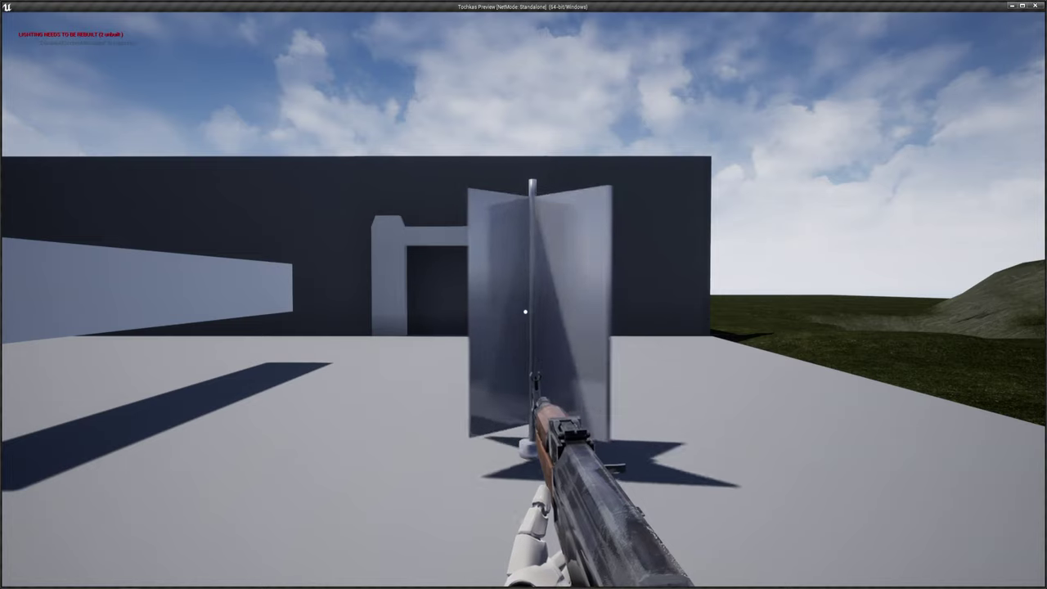
mouse_move(525, 312)
key(Escape)
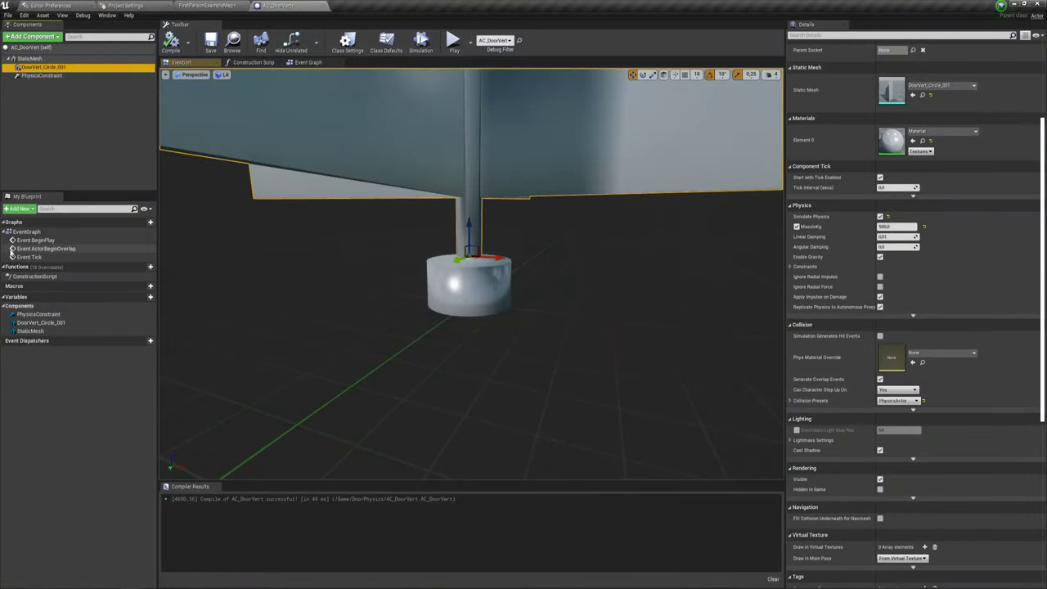
Step: Return to FirstPersonExampleMap and select the PhysicDoor_Cube mesh asset
click(196, 6)
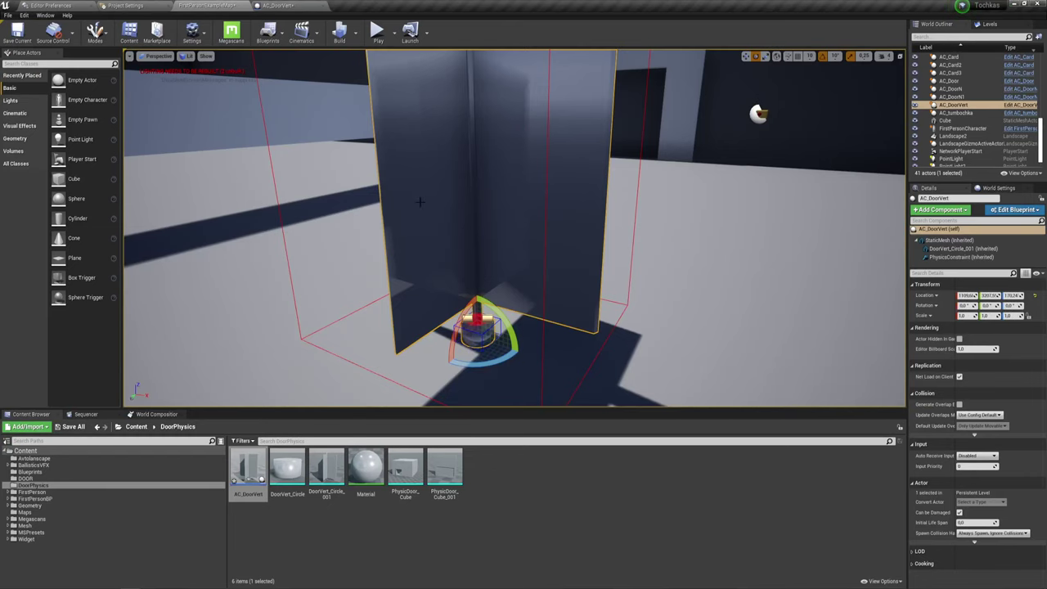
drag(485, 235, 355, 304)
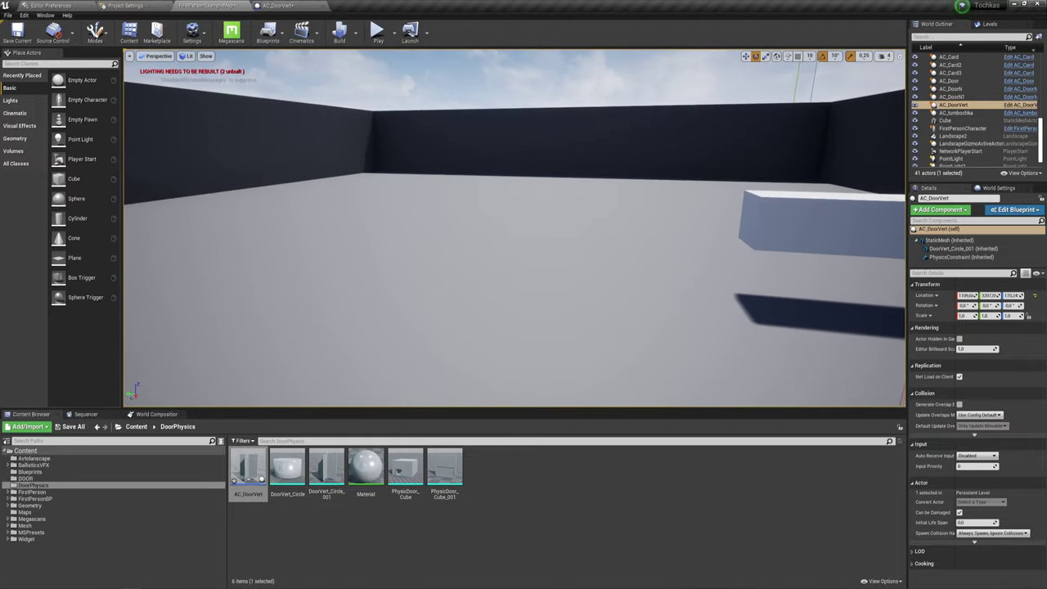
right_click(416, 472)
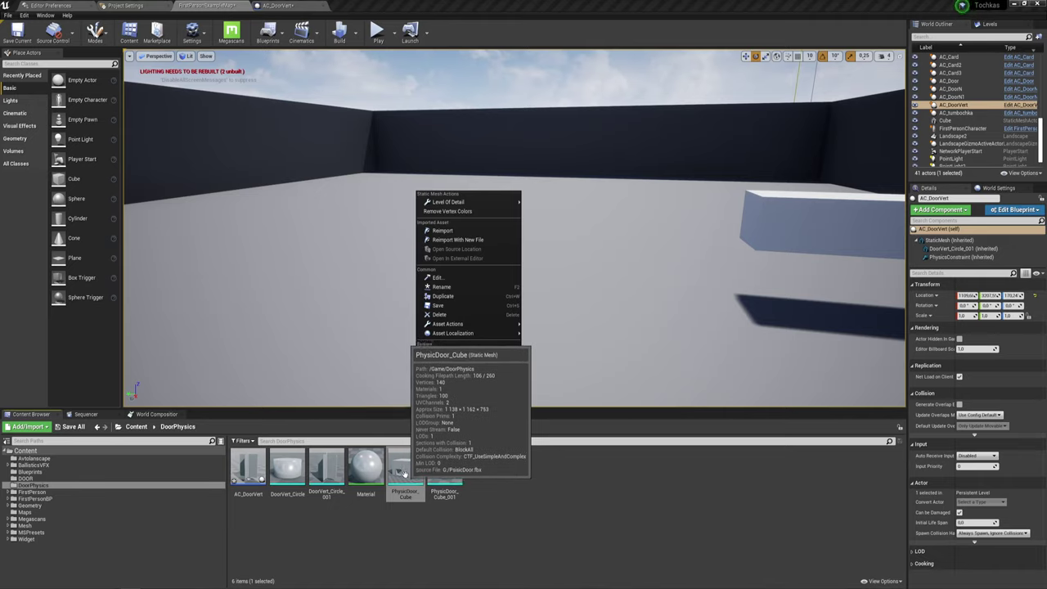
click(519, 497)
click(400, 468)
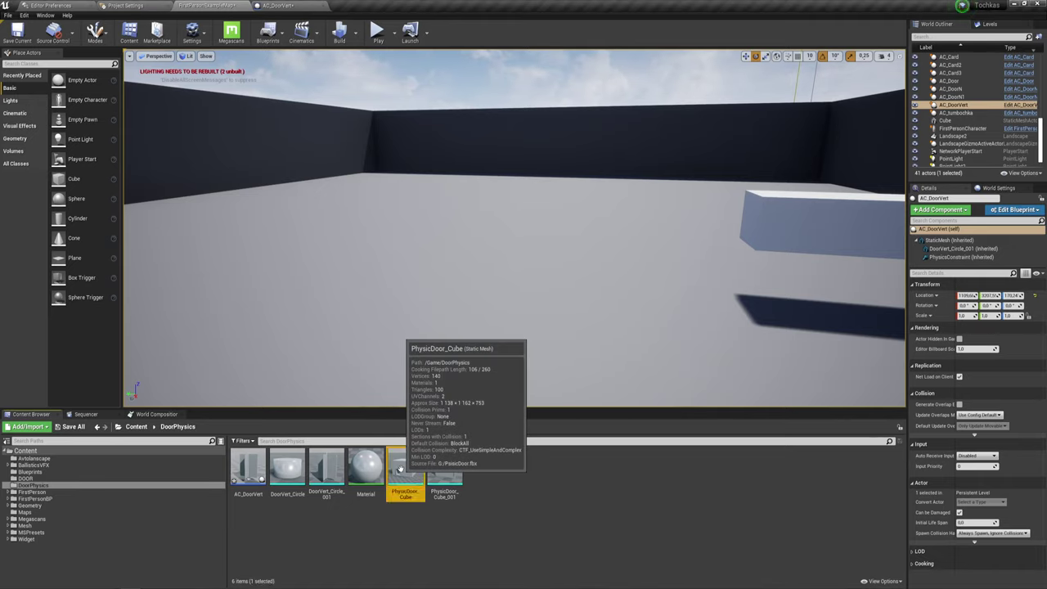
Step: Make a blueprint from PhysicDoor_Cube in DoorPhysics named AC_PhysicDoor, after a name clash
right_click(400, 468)
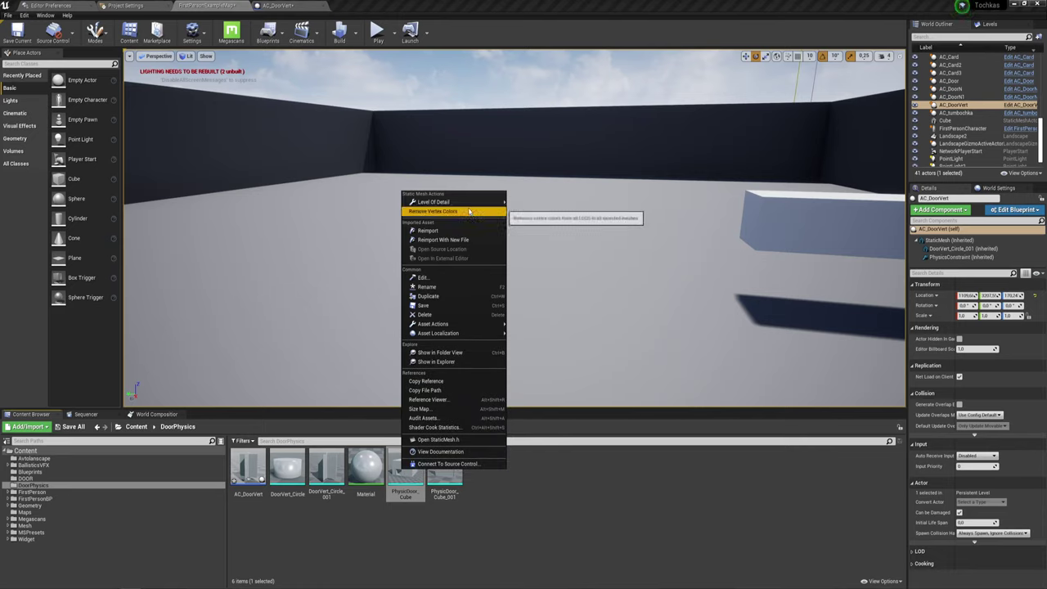
mouse_move(449, 324)
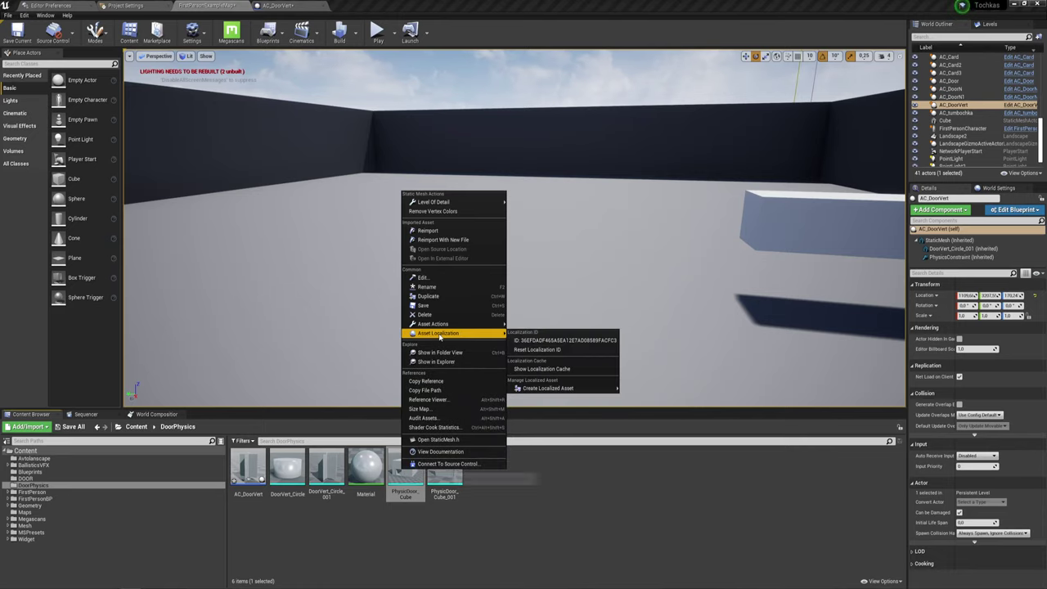
click(548, 326)
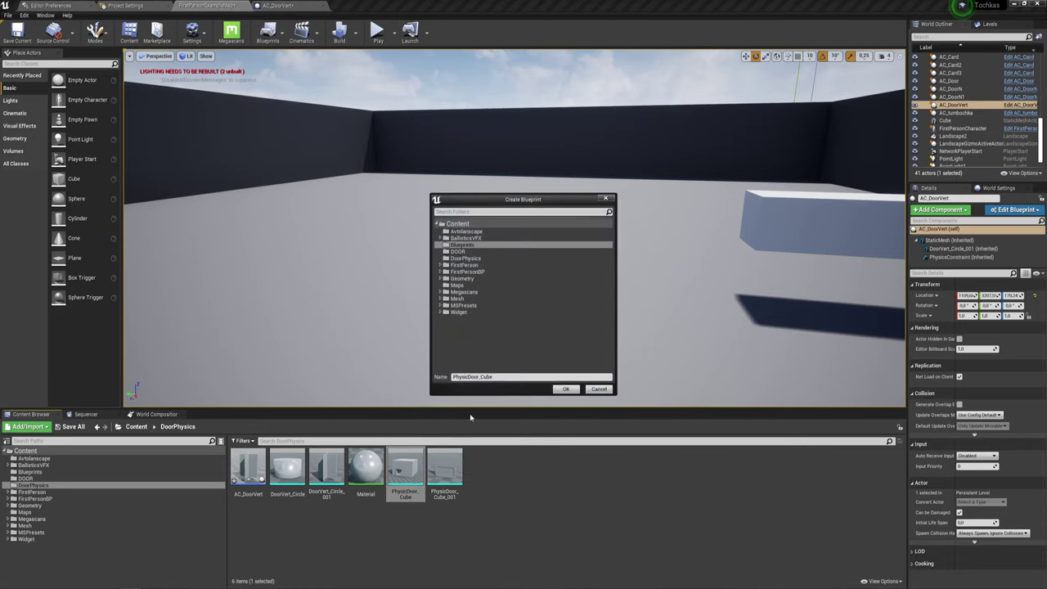
click(466, 258)
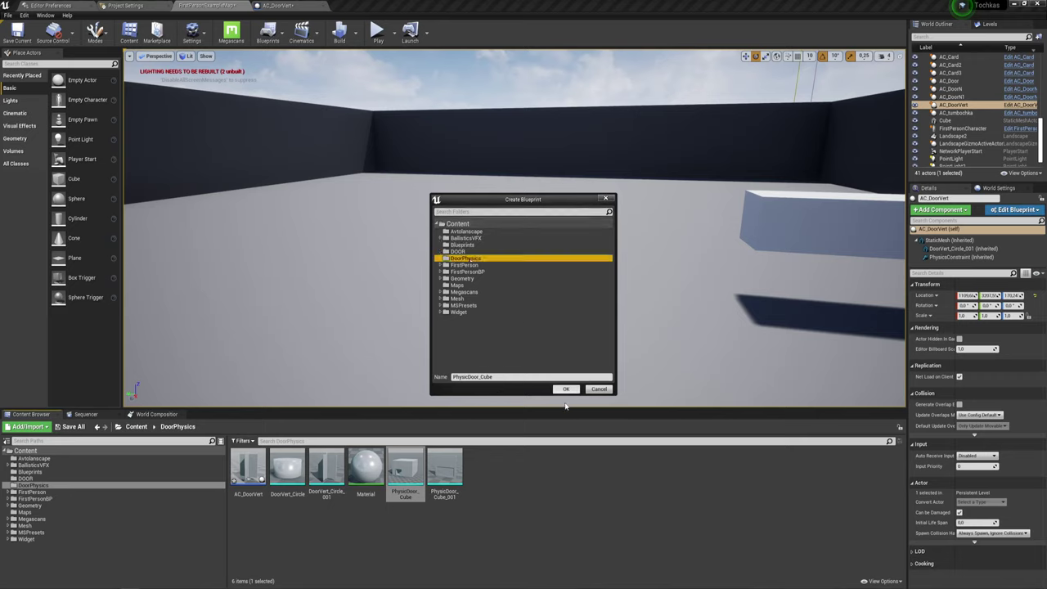
click(567, 389)
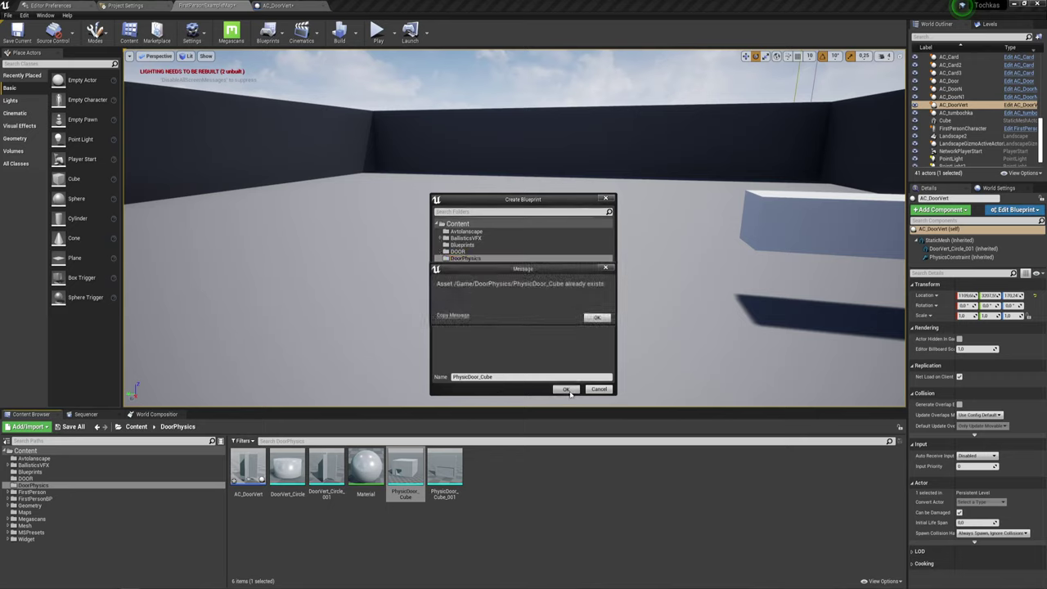
click(598, 318)
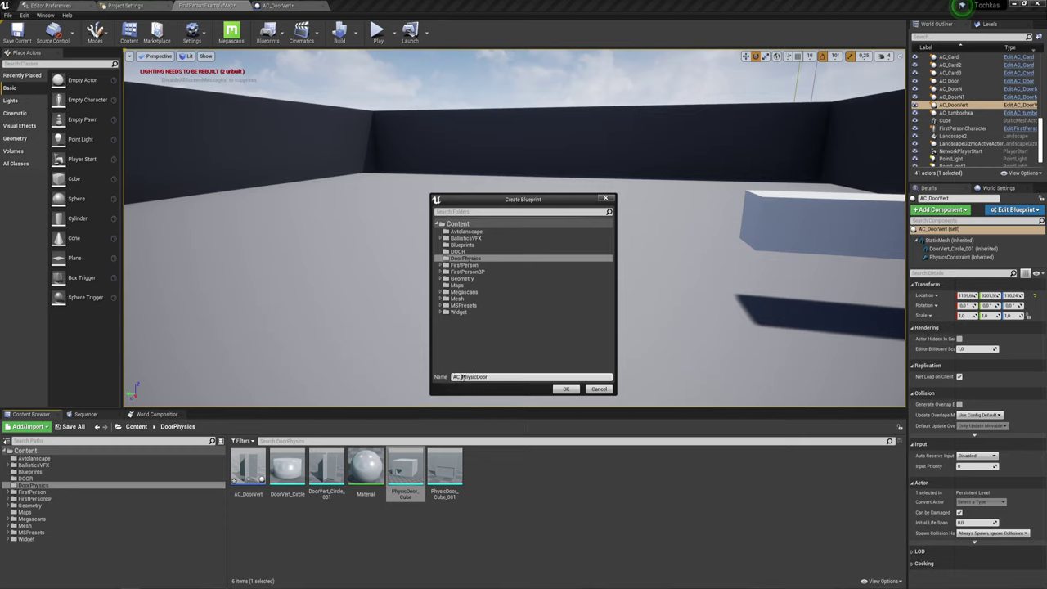
click(566, 390)
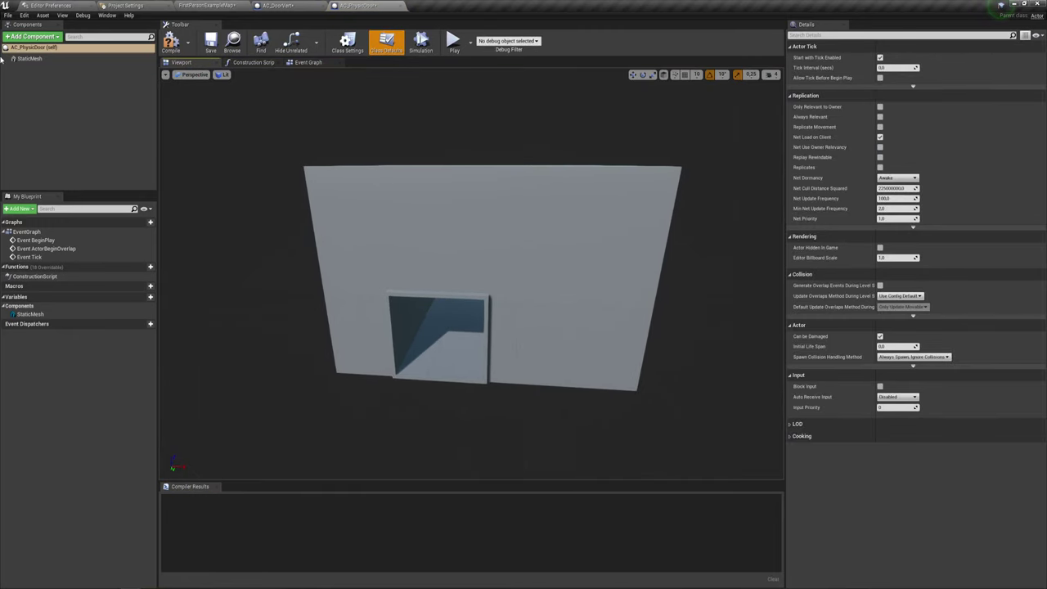
Step: Scale the StaticMesh jamb component to 0.35 on X, Y and Z
click(30, 58)
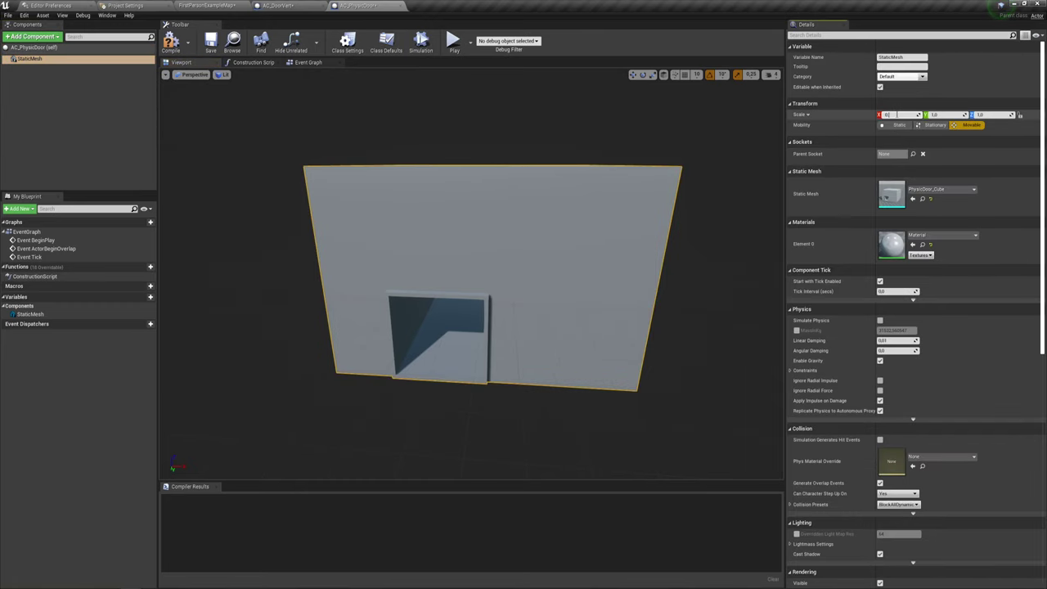
click(941, 115)
text(0.35)
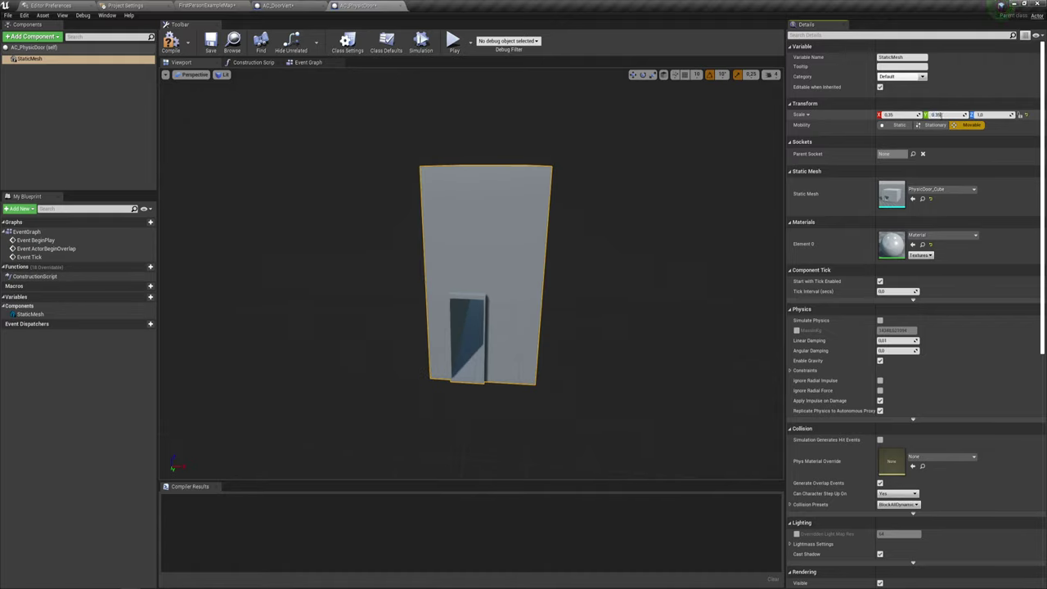
click(999, 115)
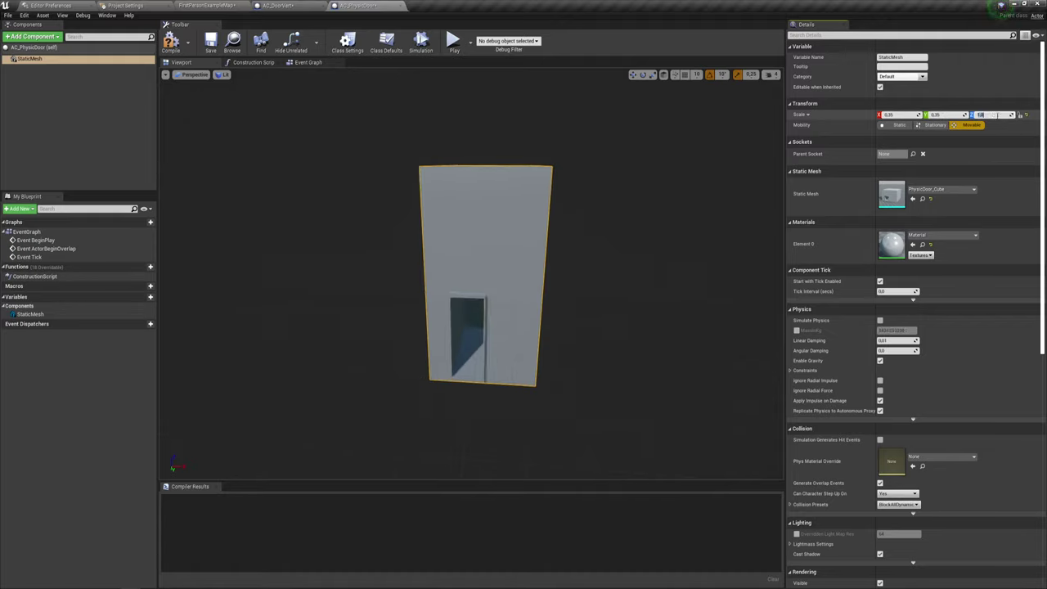
text(0.35)
key(Return)
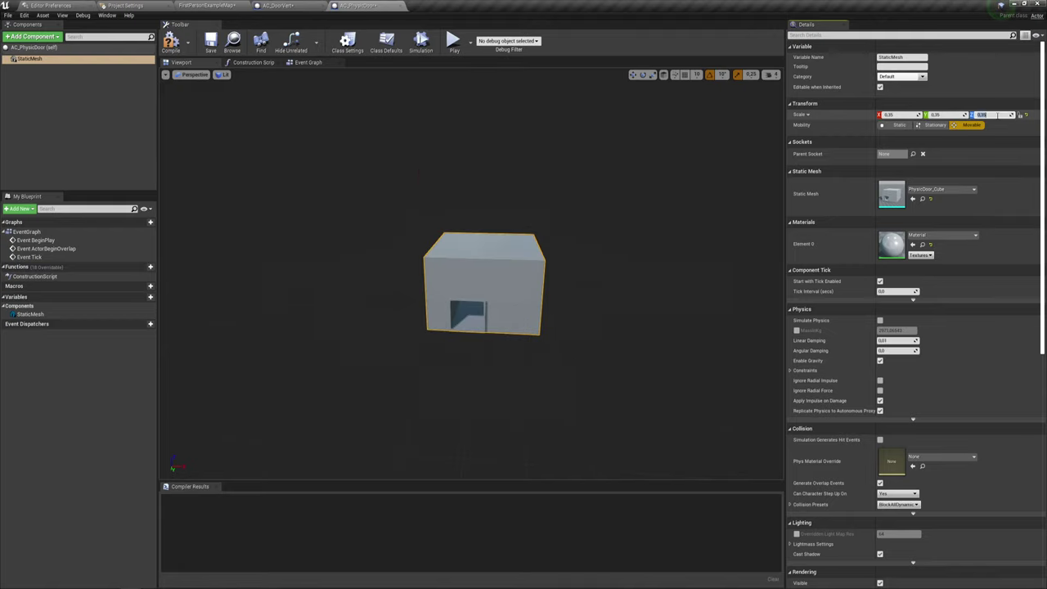
scroll(463, 266, up, 10)
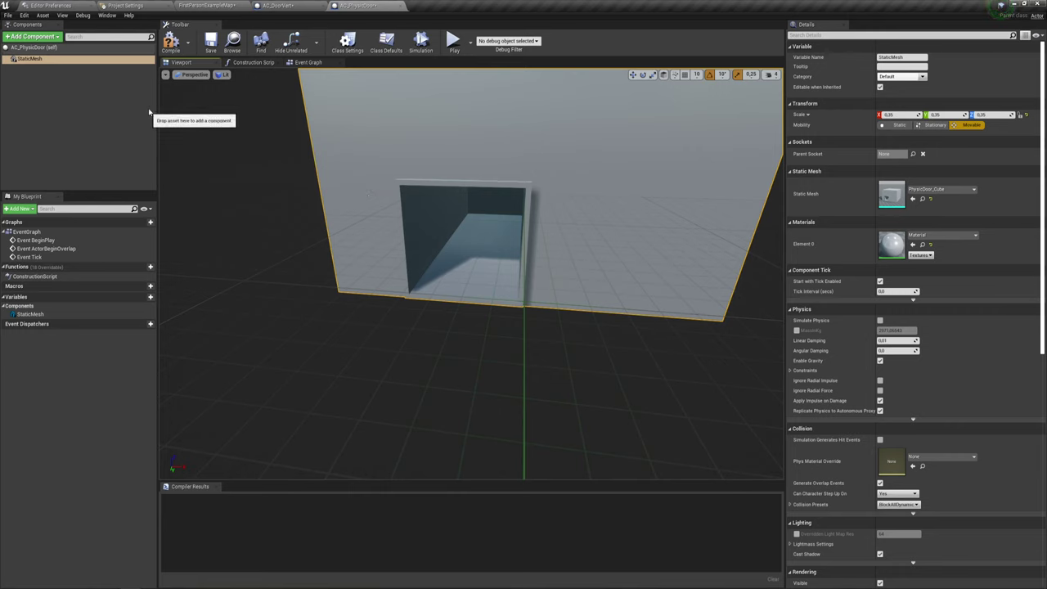
Step: Select the PhysicDoor_Cube_001 mesh asset in the level's Content Browser and return to AC_PhysicDoor
click(191, 7)
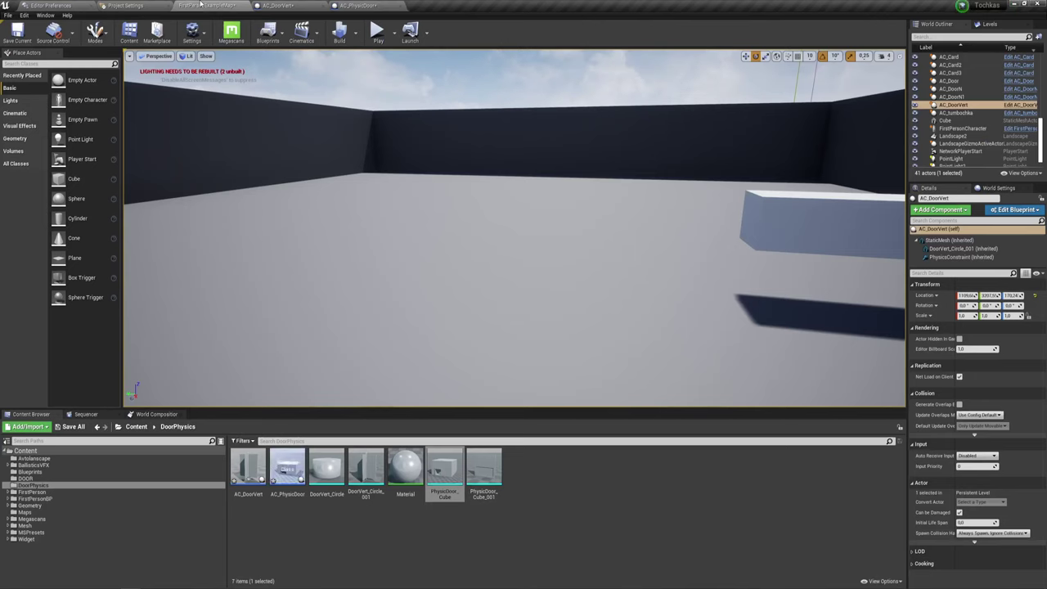
click(496, 460)
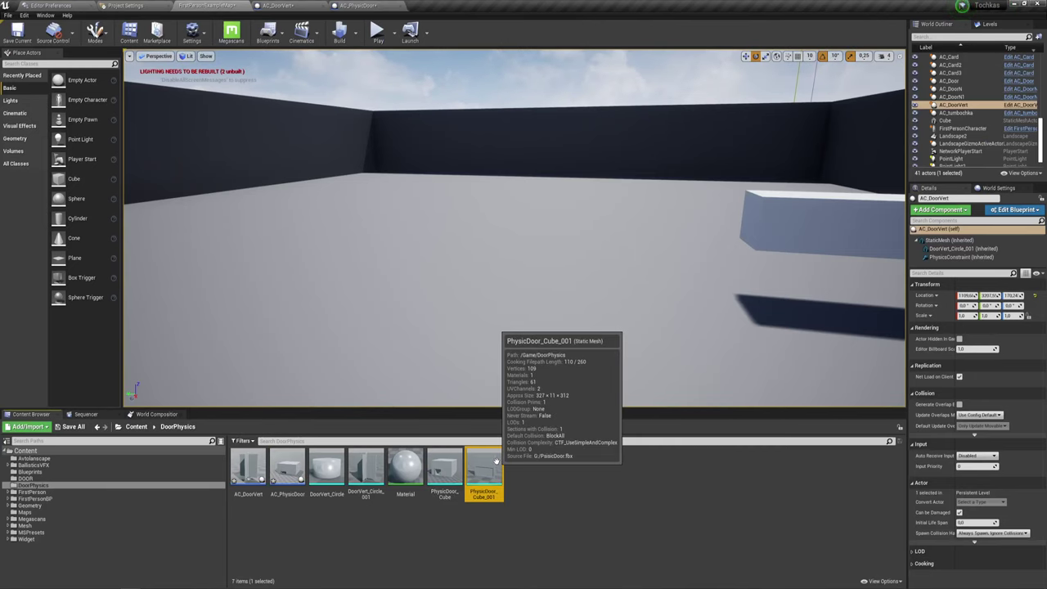
click(364, 6)
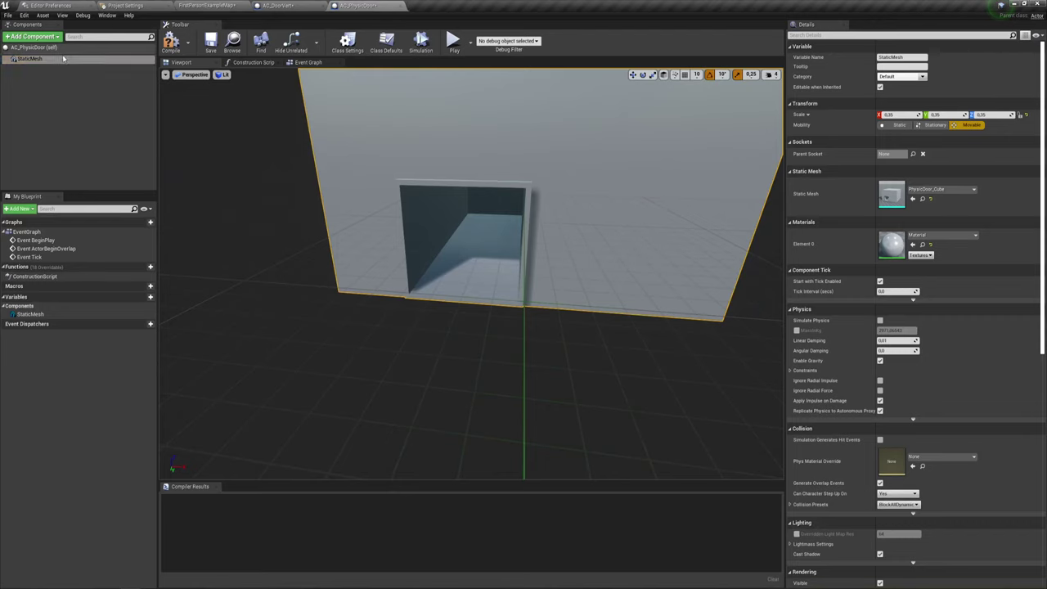
click(45, 36)
Step: Add PhysicDoor_Cube_001 as a static mesh component with scale 1 on X, Y and Z
click(67, 156)
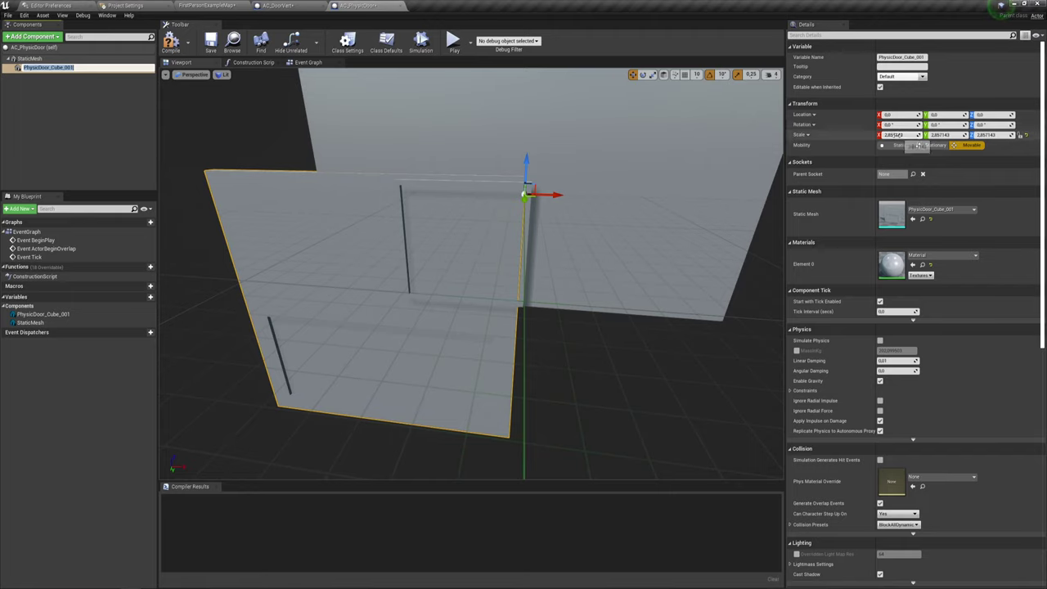
click(894, 135)
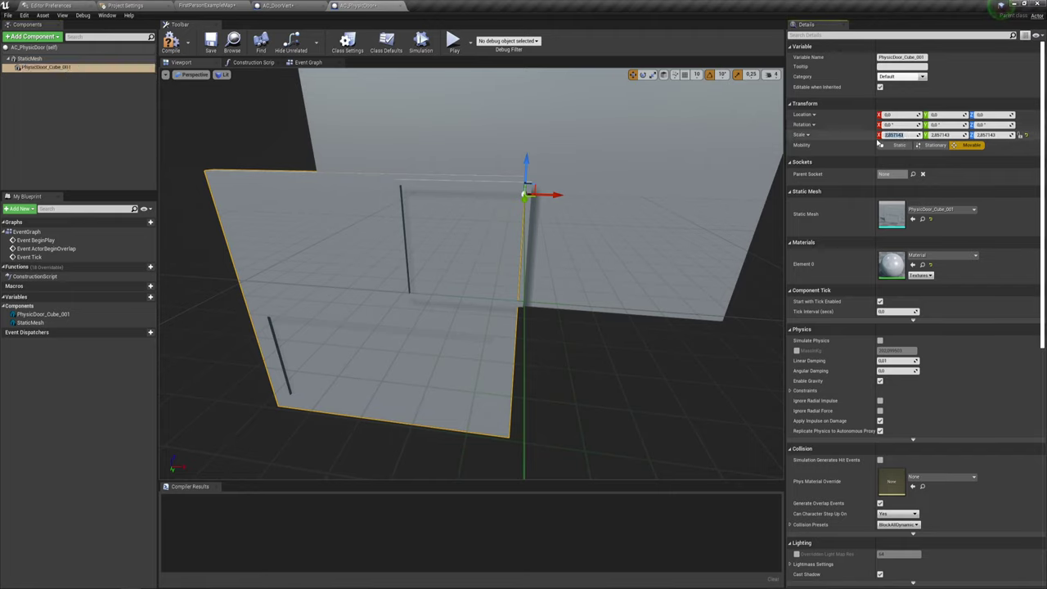
text(1)
click(945, 135)
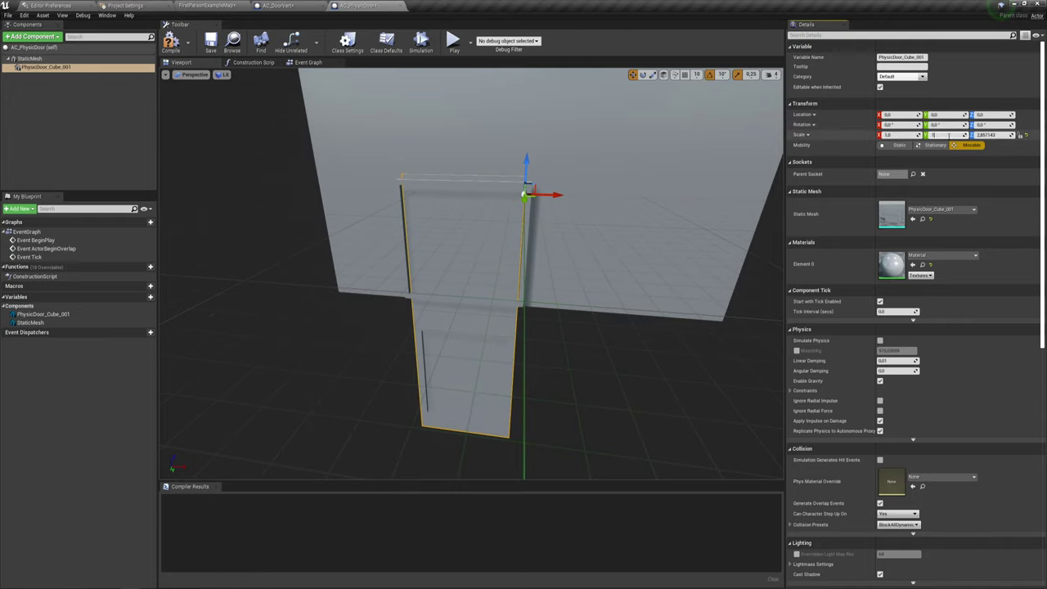
click(993, 135)
text(1)
key(Return)
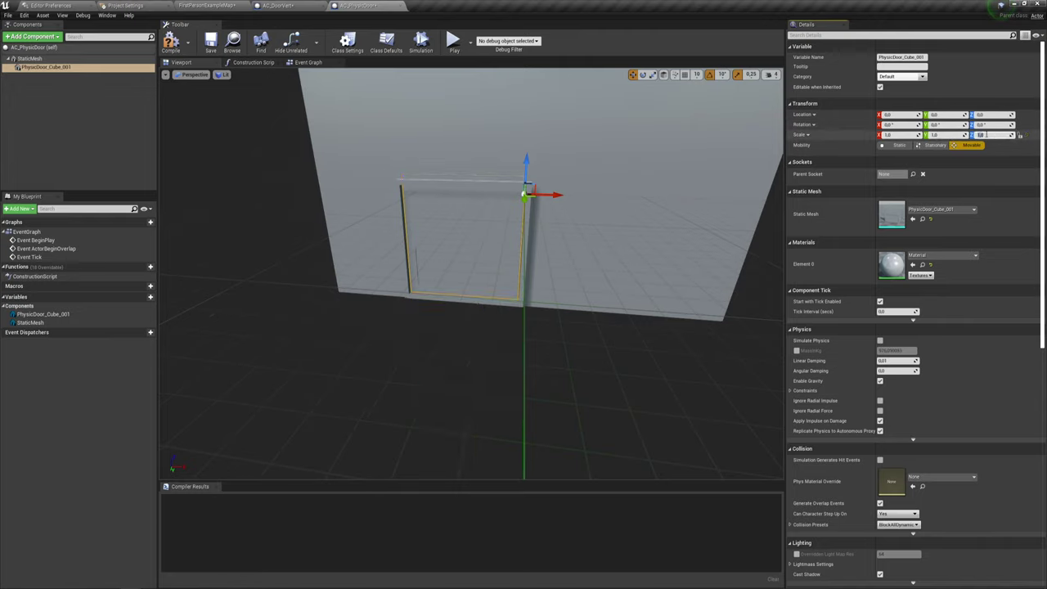
right_drag(569, 235, 573, 204)
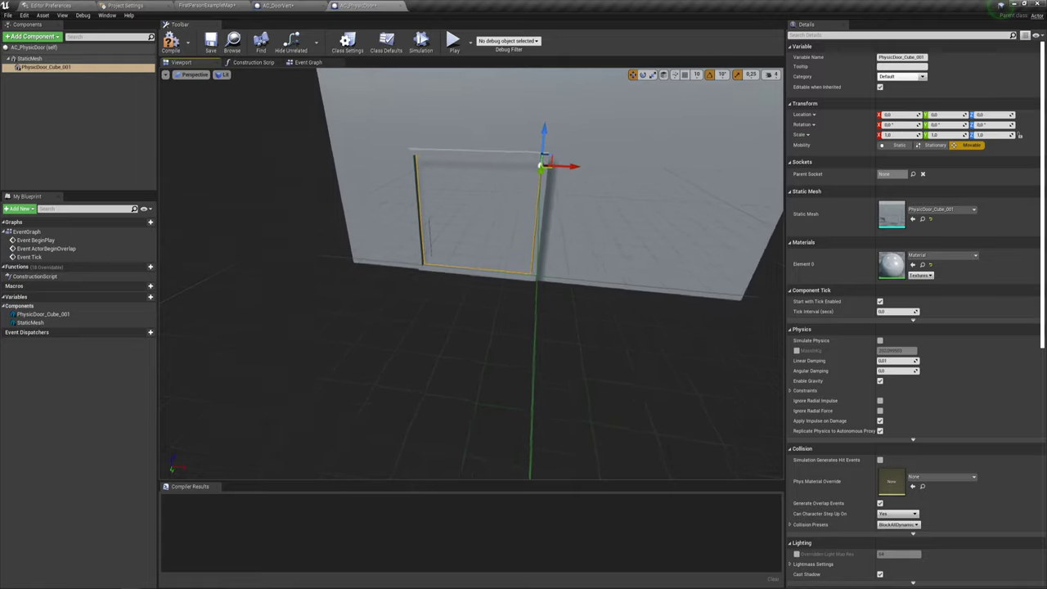
key(f)
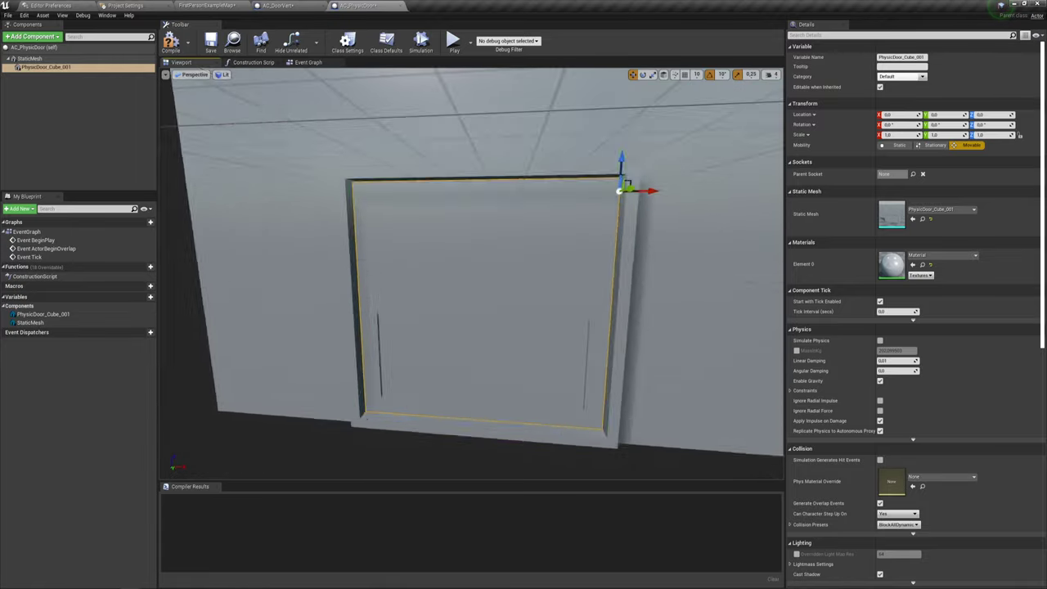
scroll(528, 244, down, 5)
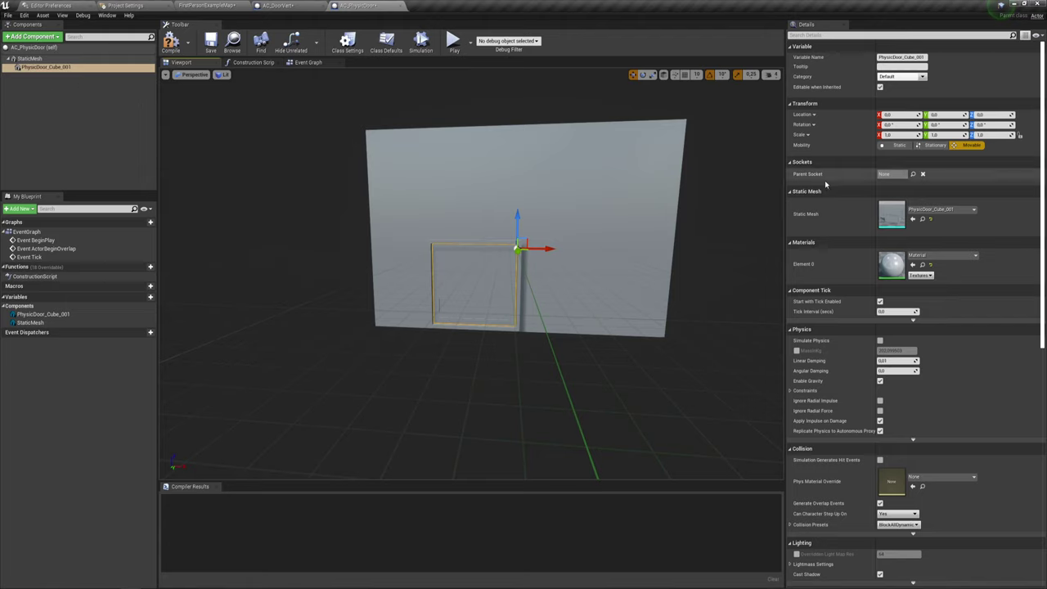
Step: Enable Simulate Physics on the door and override its MassInKg
click(880, 340)
click(796, 351)
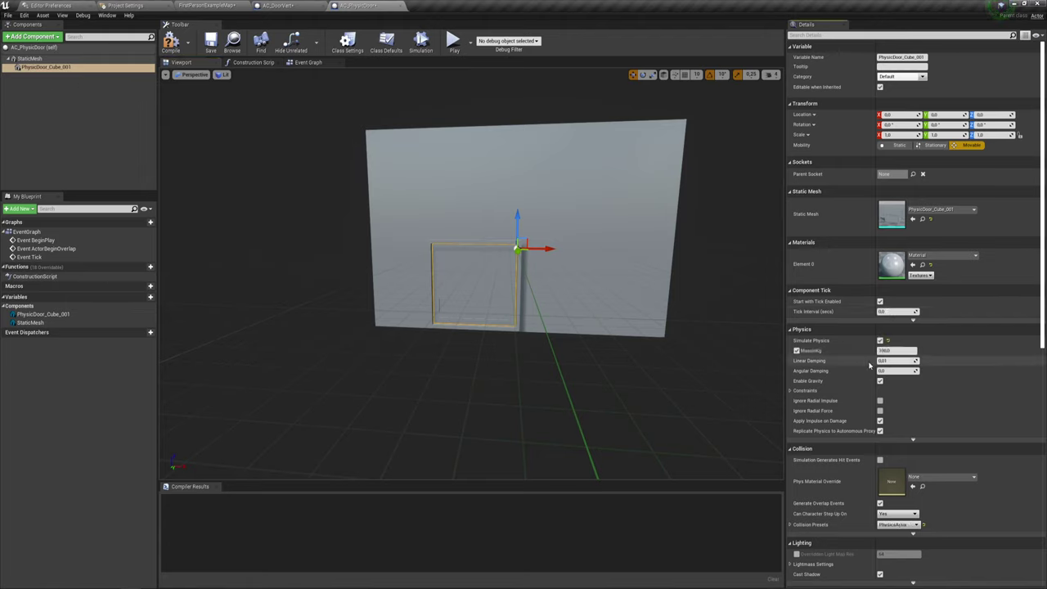
click(893, 351)
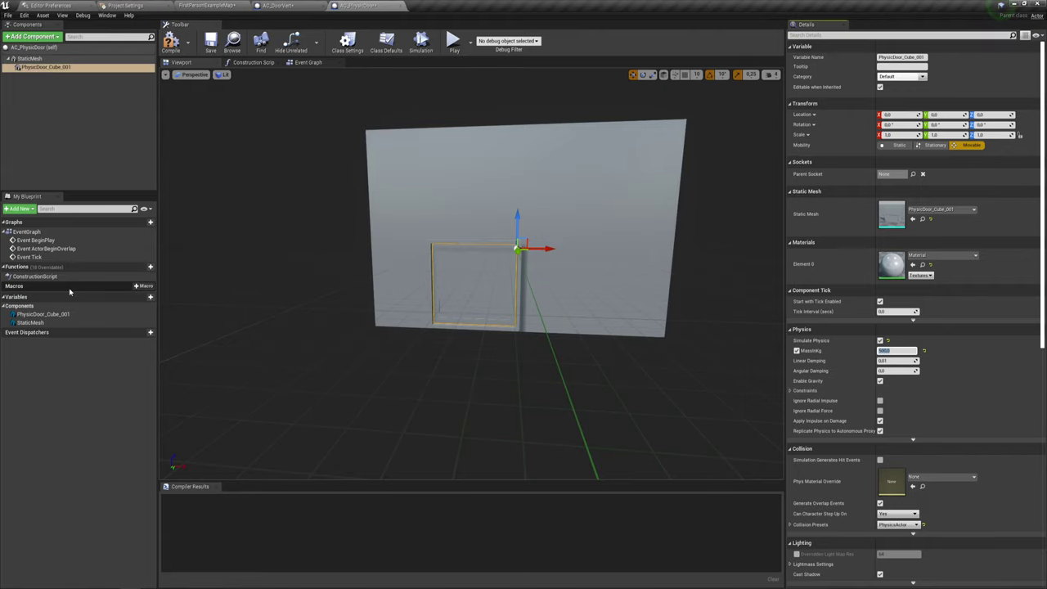
Step: Add a Physics Constraint component to AC_PhysicDoor with its default name
click(28, 59)
click(33, 36)
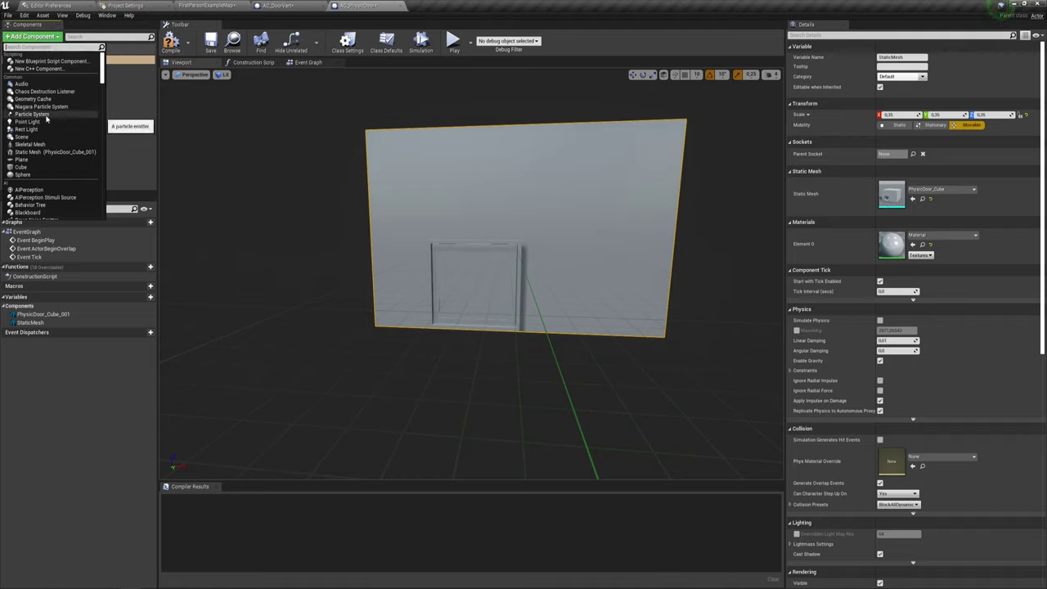
text(constr)
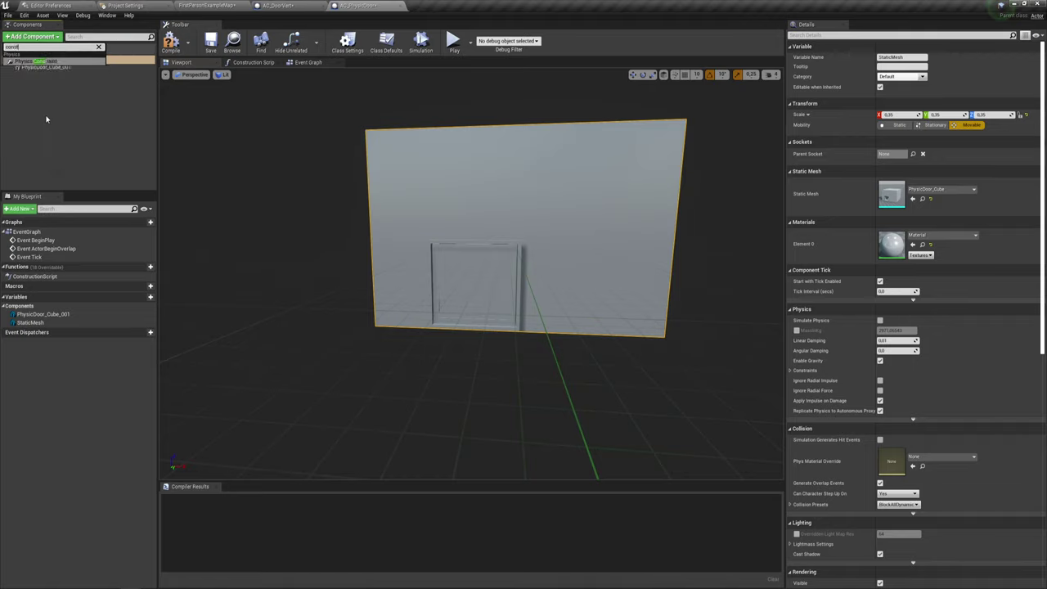
click(45, 61)
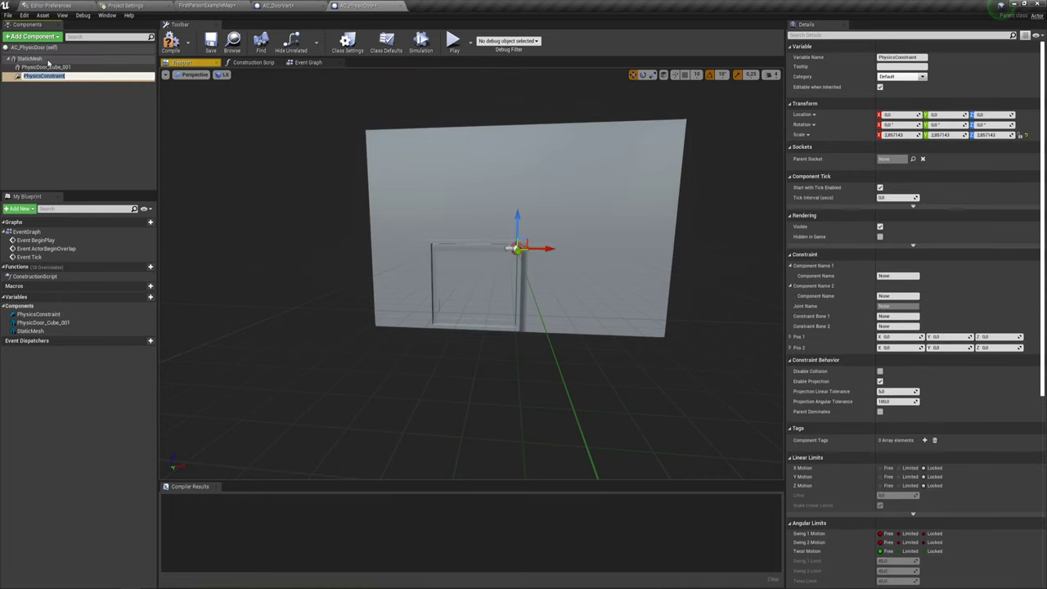
click(38, 93)
click(41, 76)
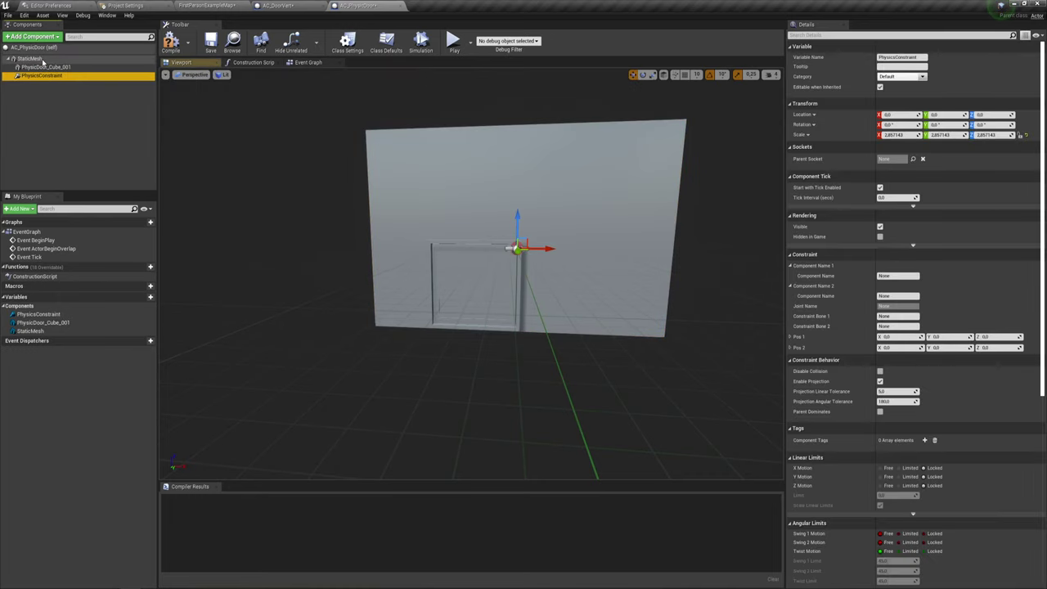
Step: Set the constraint's Component Name 1 to PhysicDoor_Cube_001
click(899, 276)
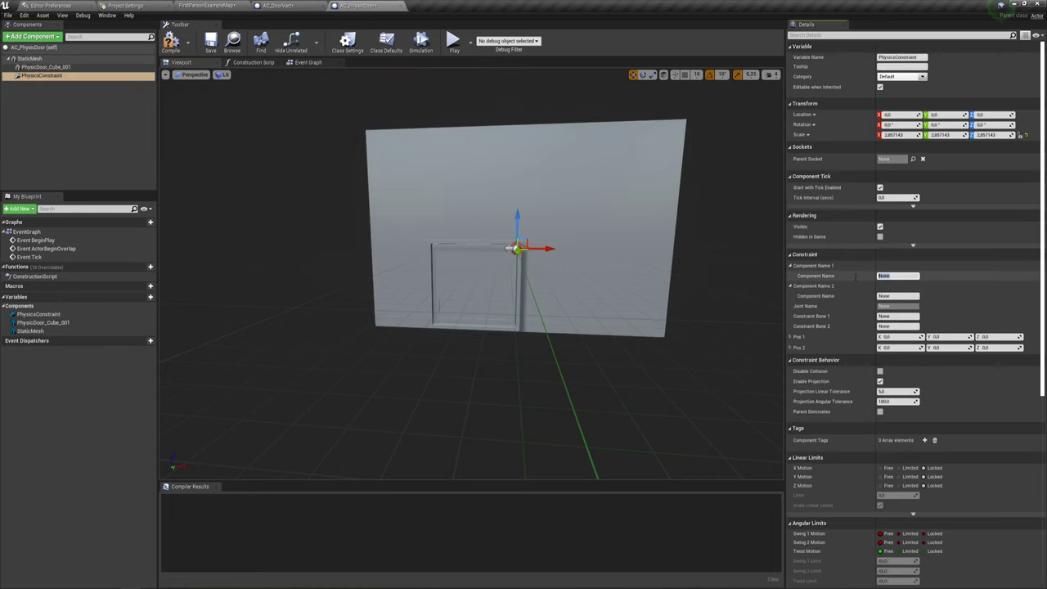
click(57, 68)
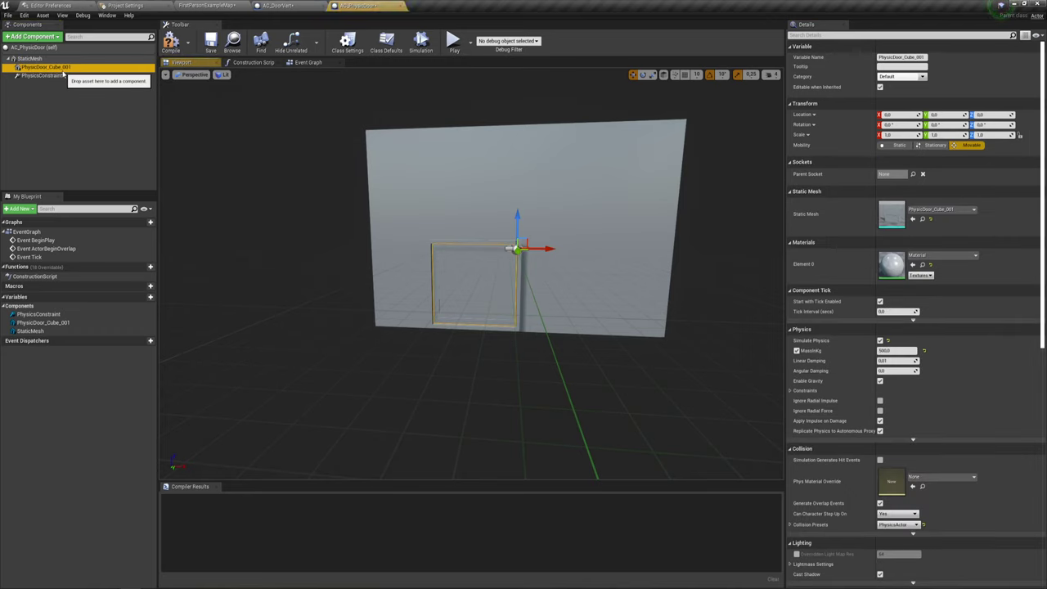
click(63, 69)
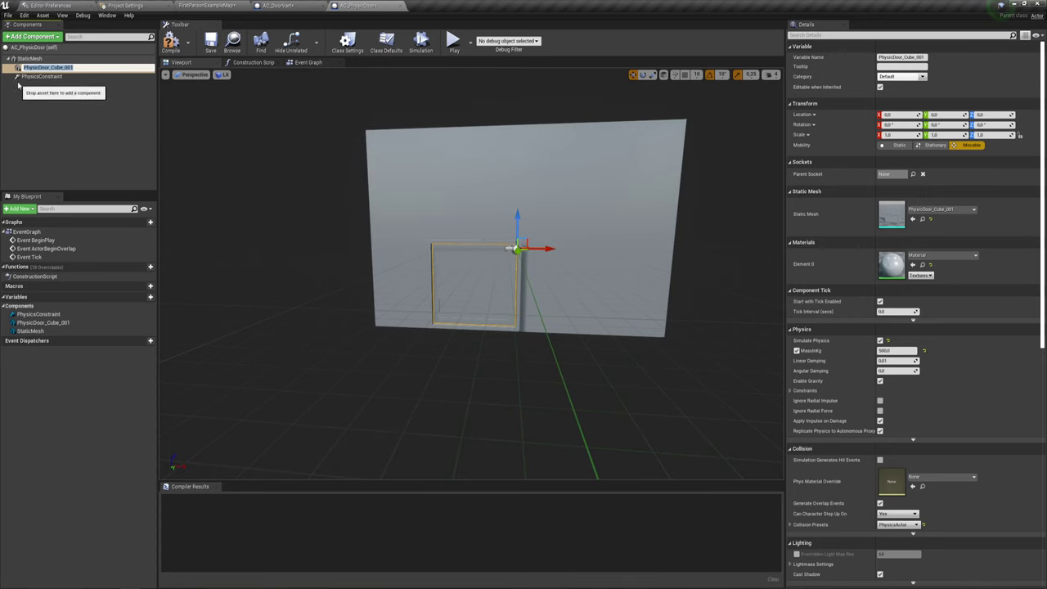
click(41, 75)
click(899, 276)
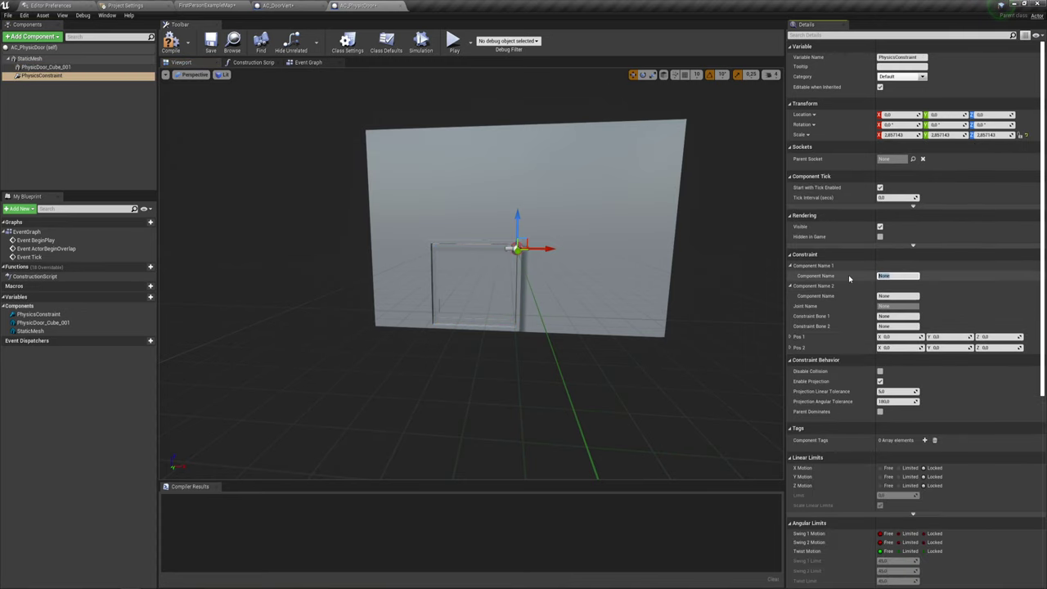
Step: Set the constraint's Component Name 2 to StaticMesh
click(31, 59)
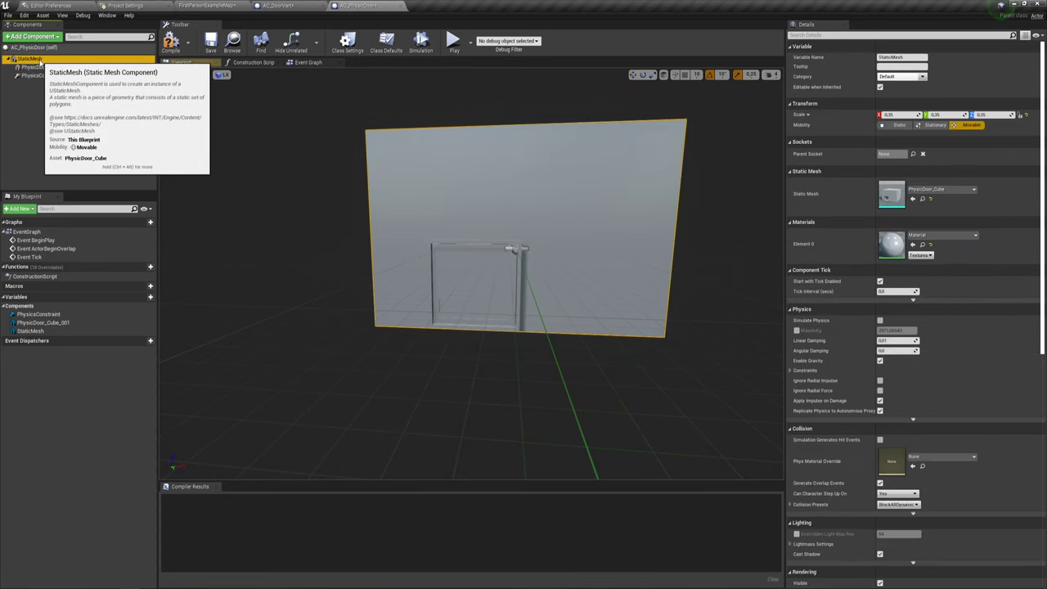
click(31, 59)
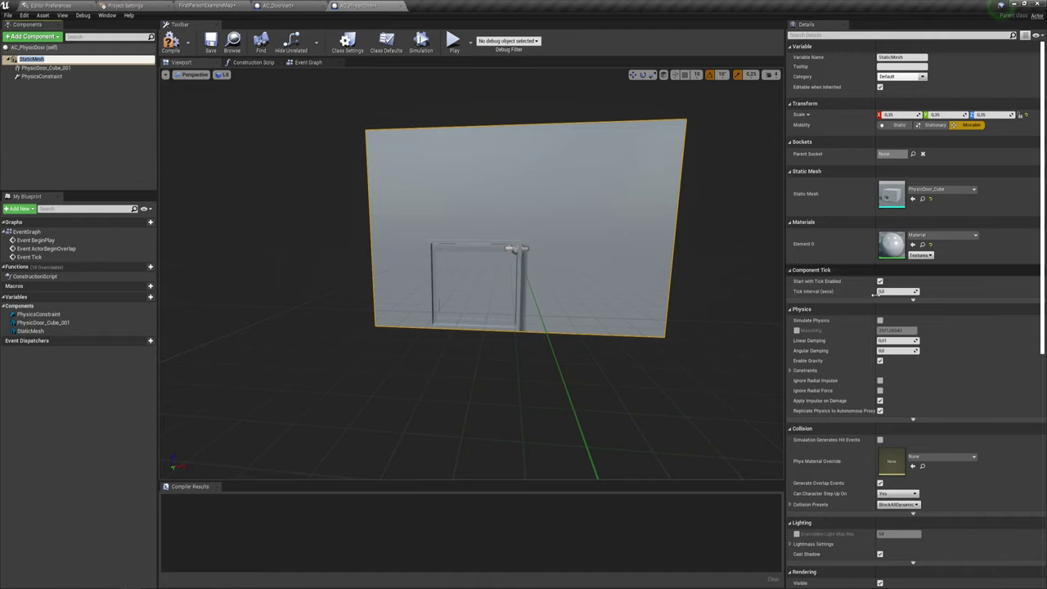
key(Return)
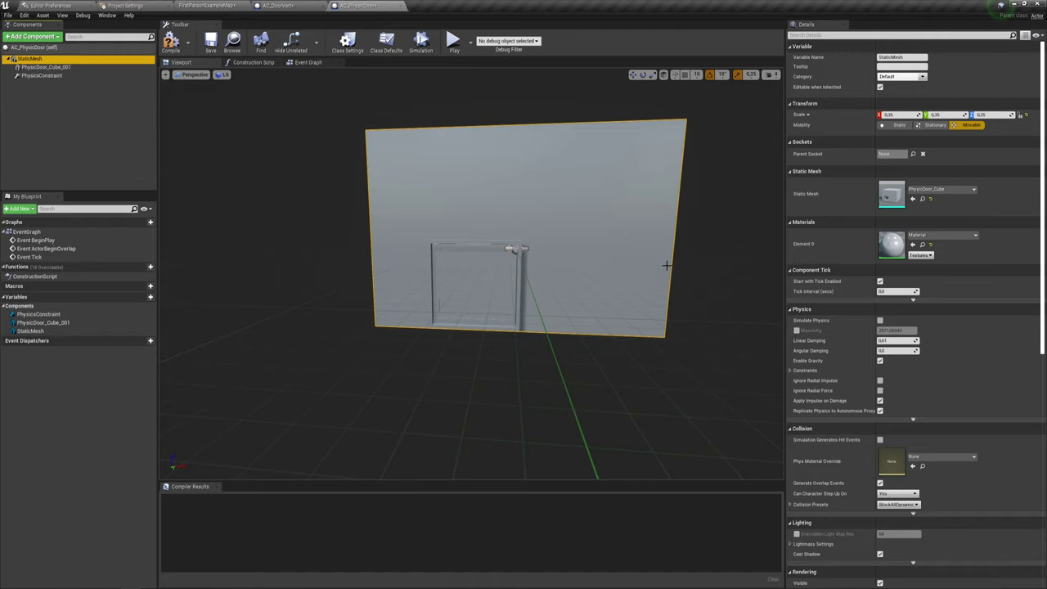
click(41, 75)
click(898, 295)
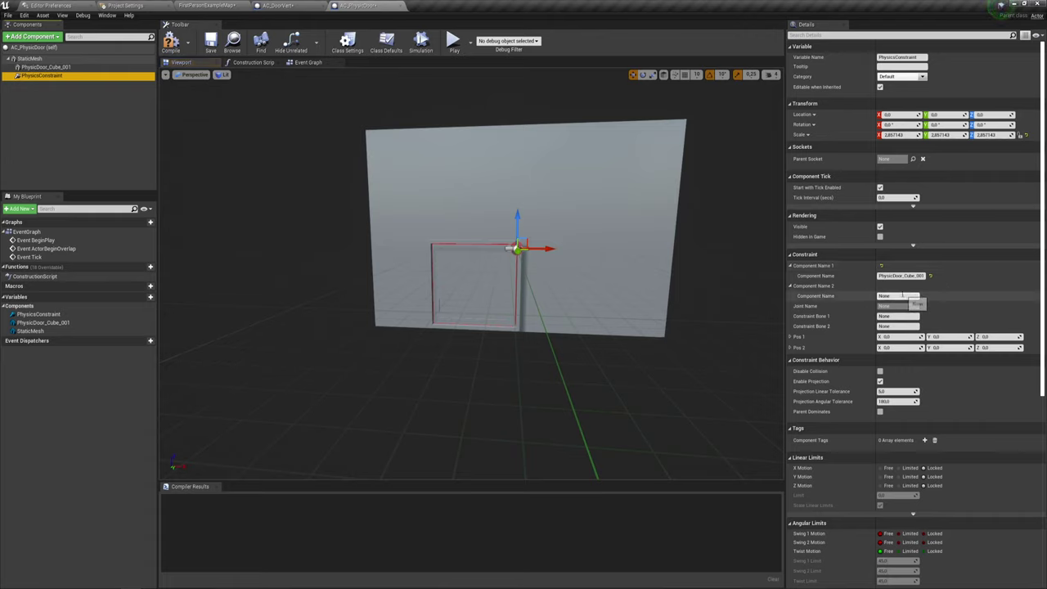
text(StaticMesh)
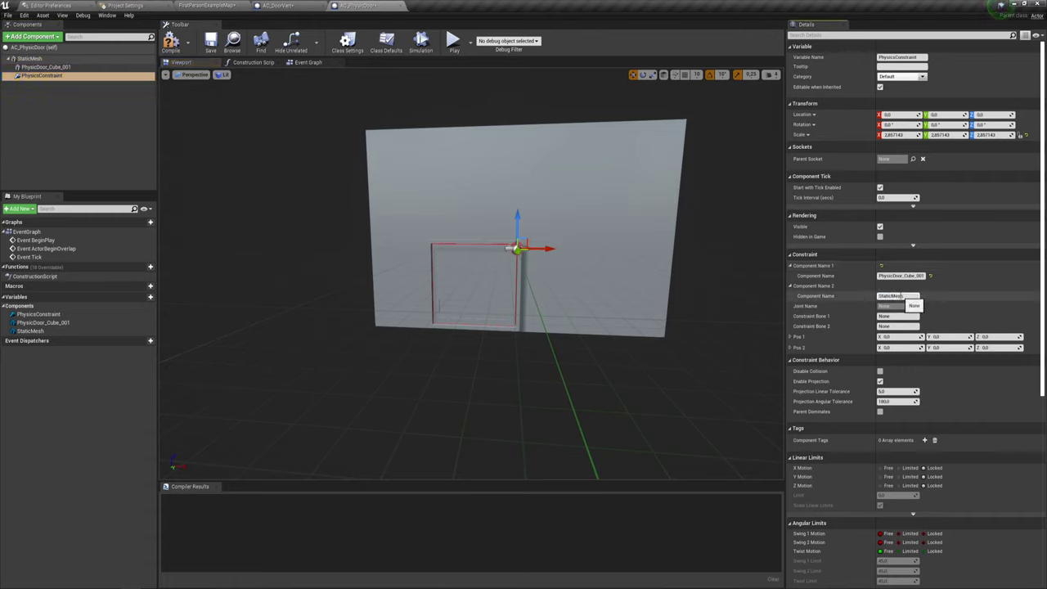
key(Return)
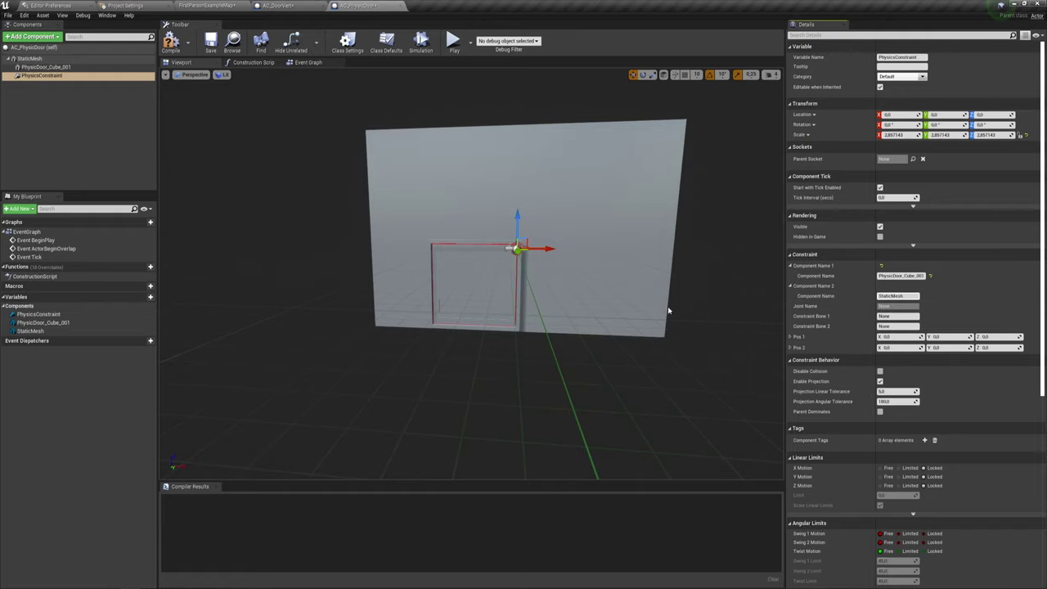
Step: Move in close to the constraint gizmo, trying a vertical move and undoing it
mouse_move(669, 306)
right_down()
mouse_move(622, 278)
mouse_move(658, 335)
mouse_move(512, 188)
mouse_move(573, 217)
right_up()
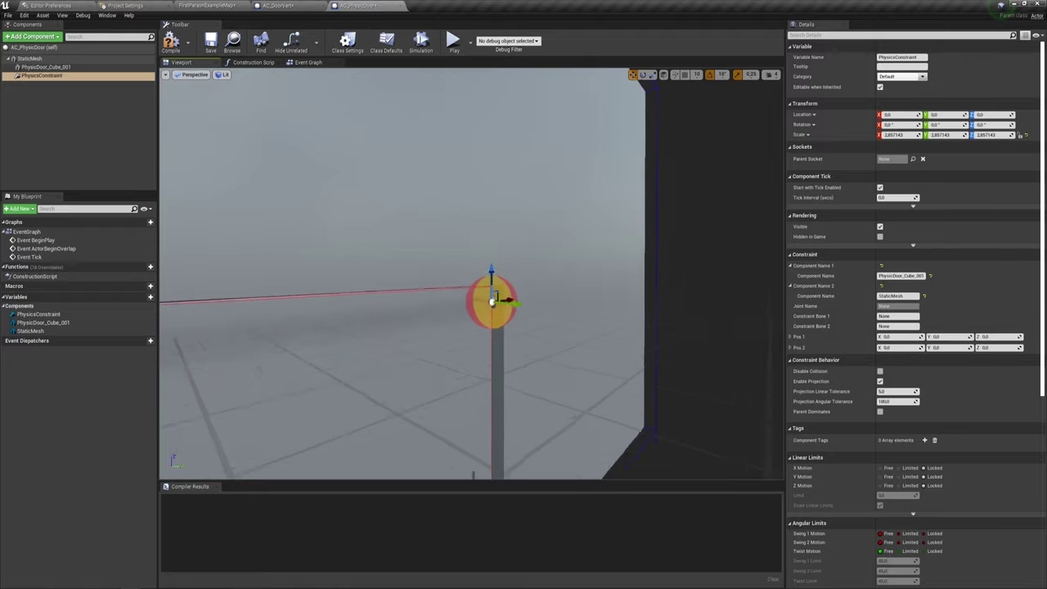
right_drag(572, 218, 442, 273)
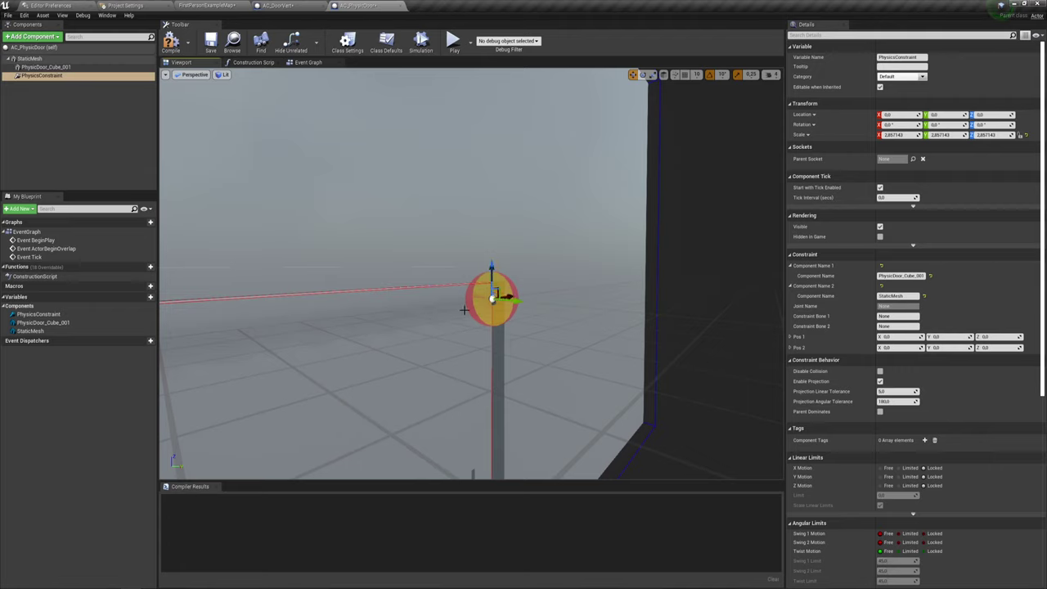
drag(492, 266, 486, 234)
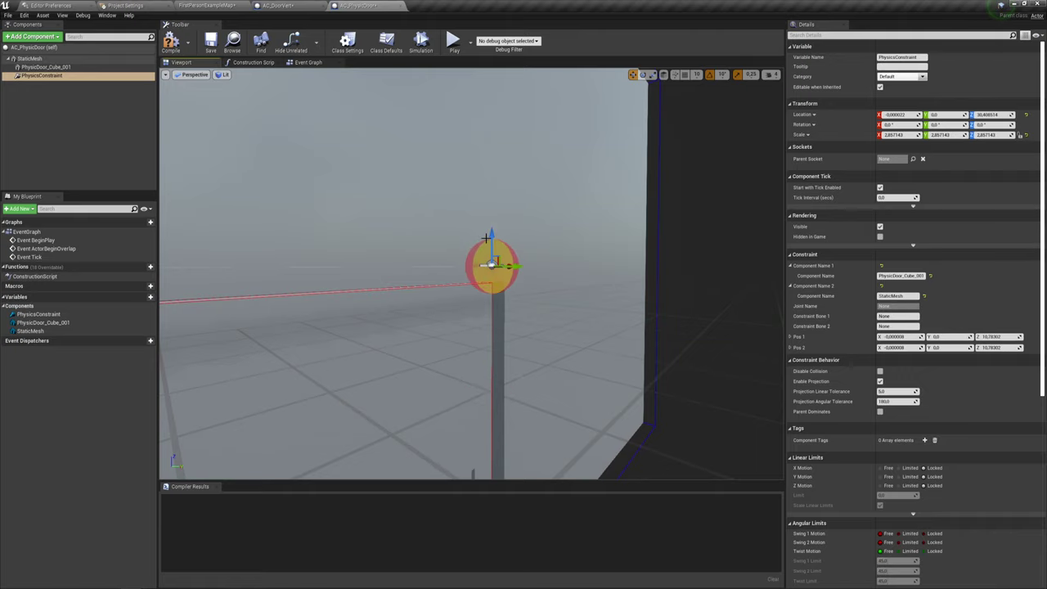
key(ctrl+z)
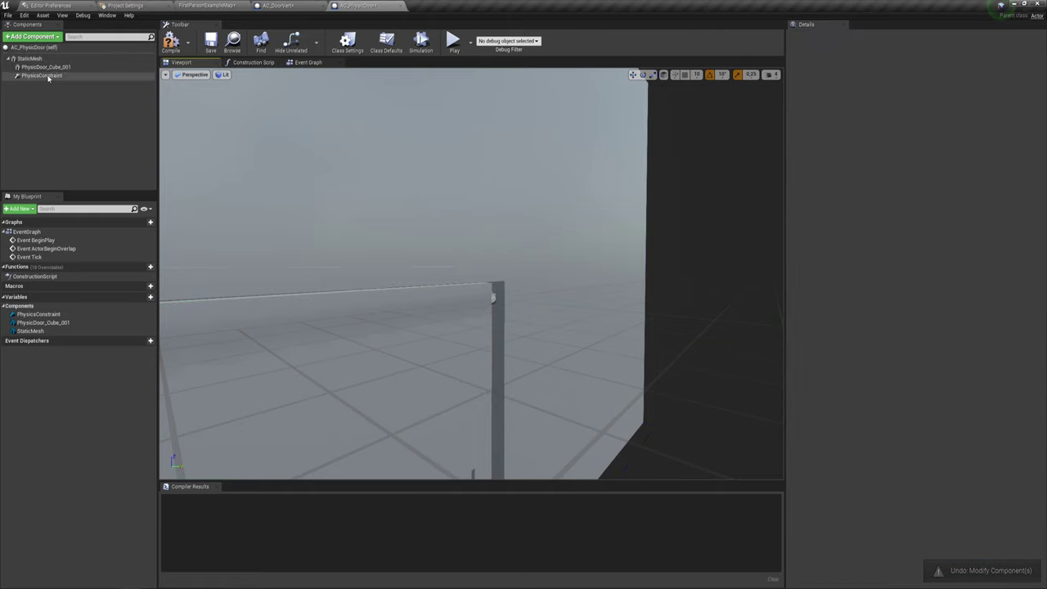
Step: Lock Swing 1 and Swing 2 motion and limit Twist Motion to 90 degrees
click(42, 75)
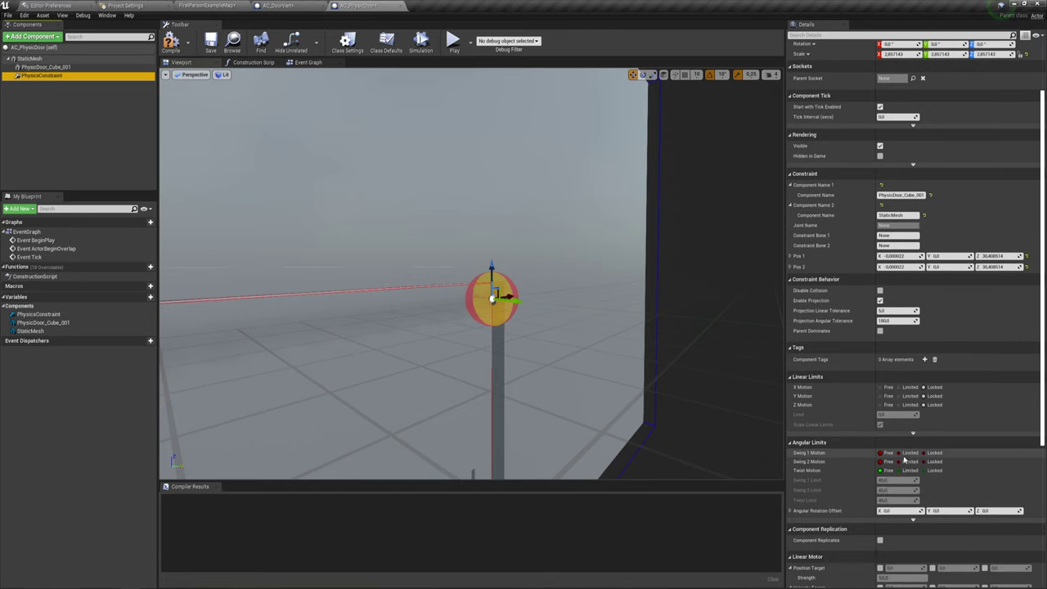
scroll(904, 461, down, 2)
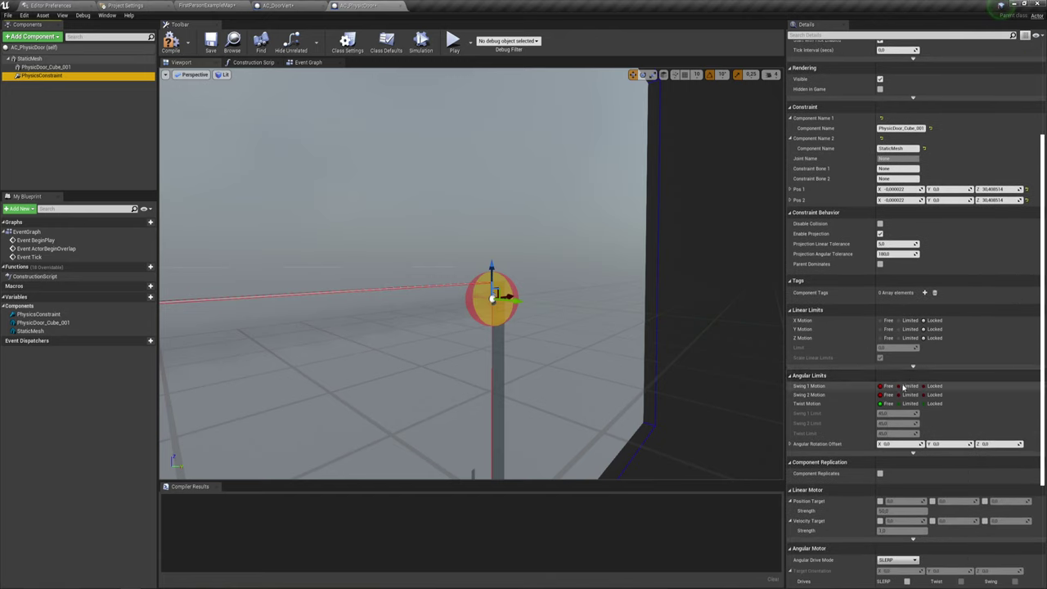
click(903, 386)
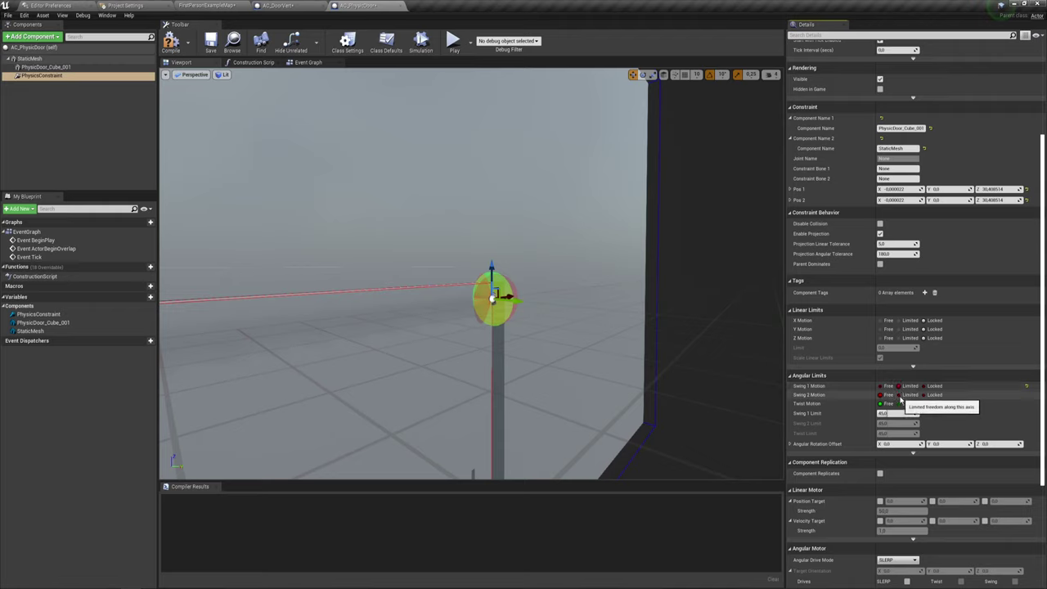
click(900, 394)
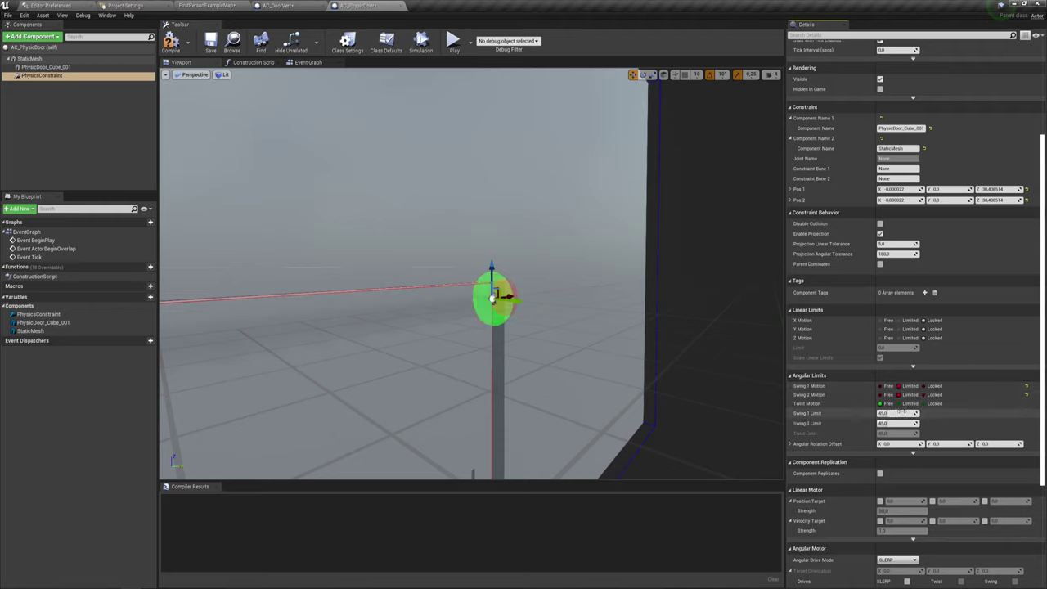
click(901, 403)
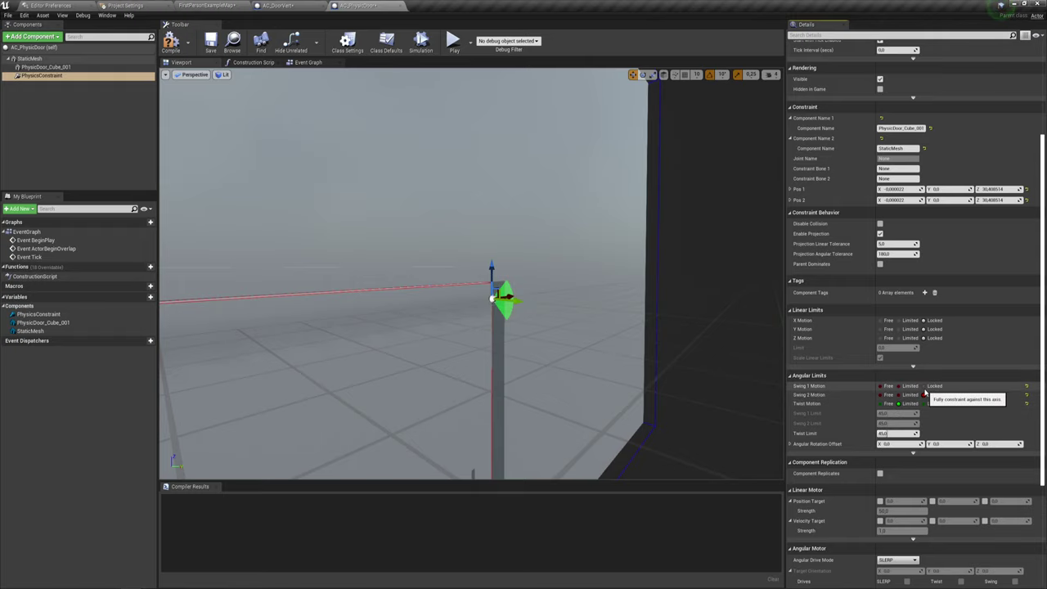
mouse_move(490, 309)
right_down()
mouse_move(368, 311)
mouse_move(491, 278)
mouse_move(494, 315)
right_up()
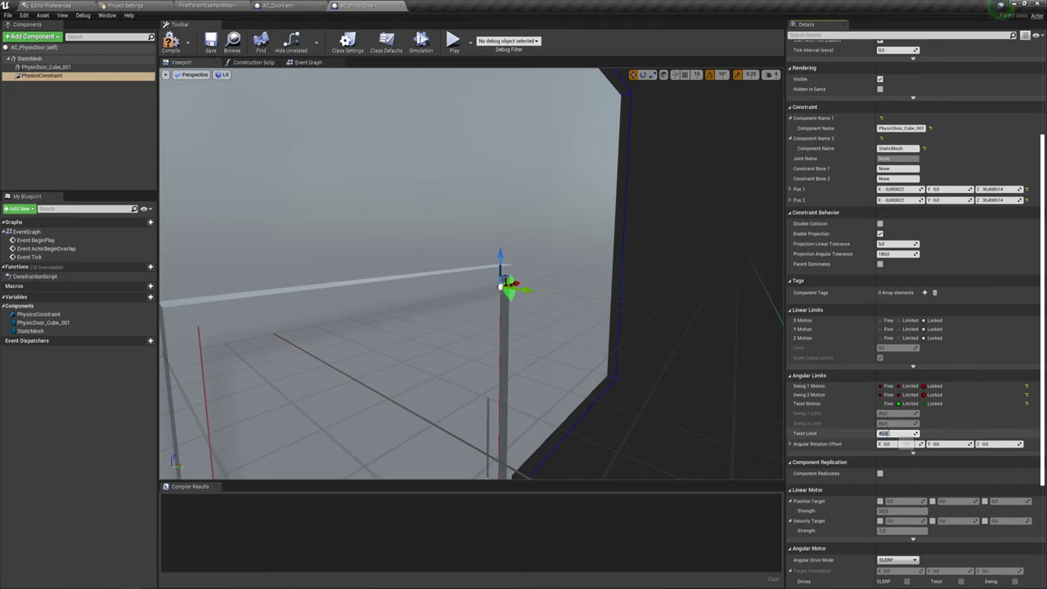
key(Return)
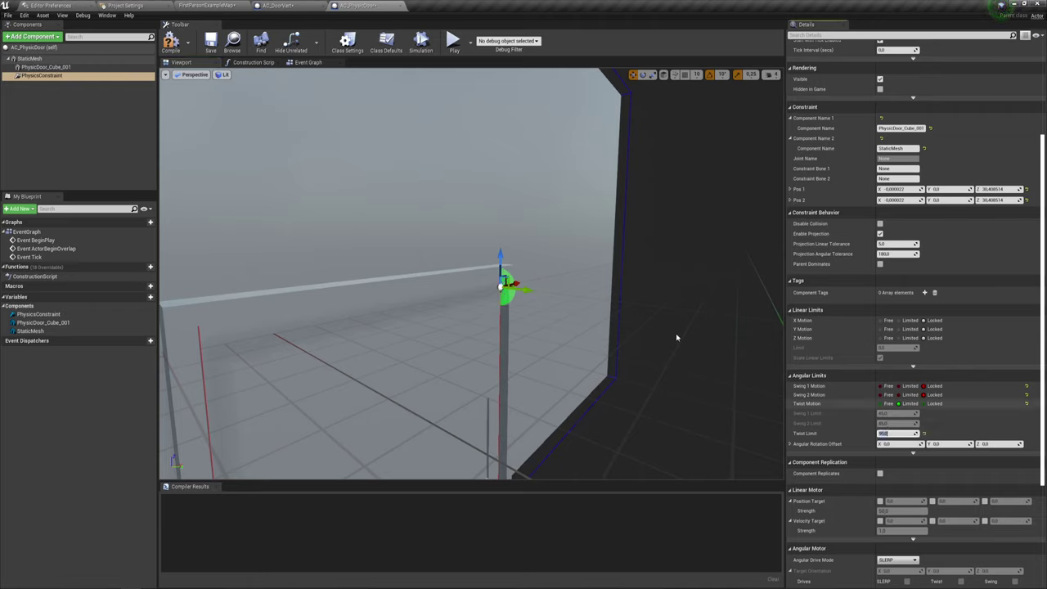
Step: Compile AC_PhysicDoor and drag an instance into the level
click(170, 41)
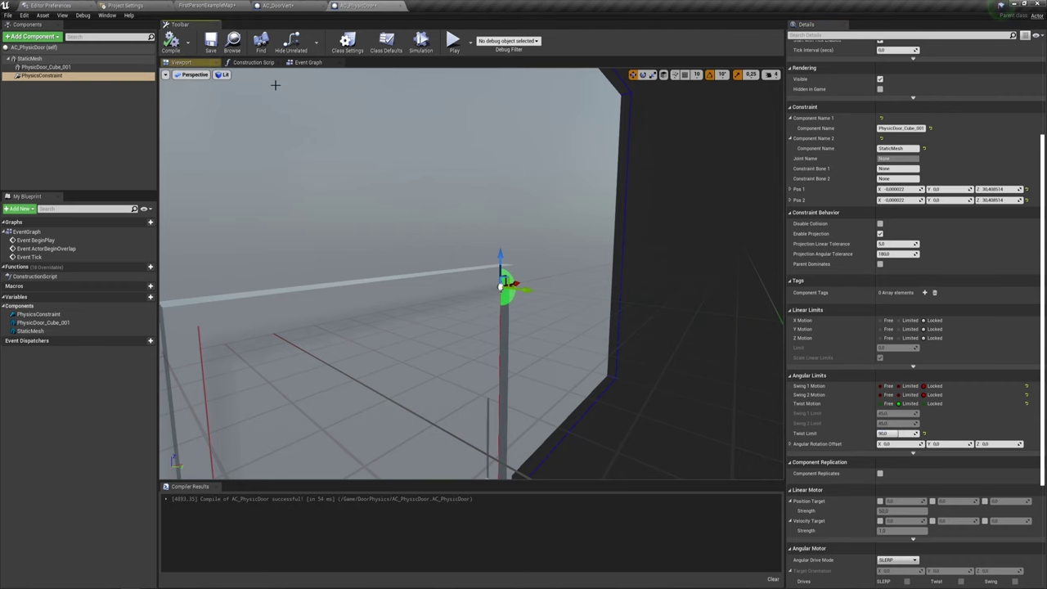
click(202, 5)
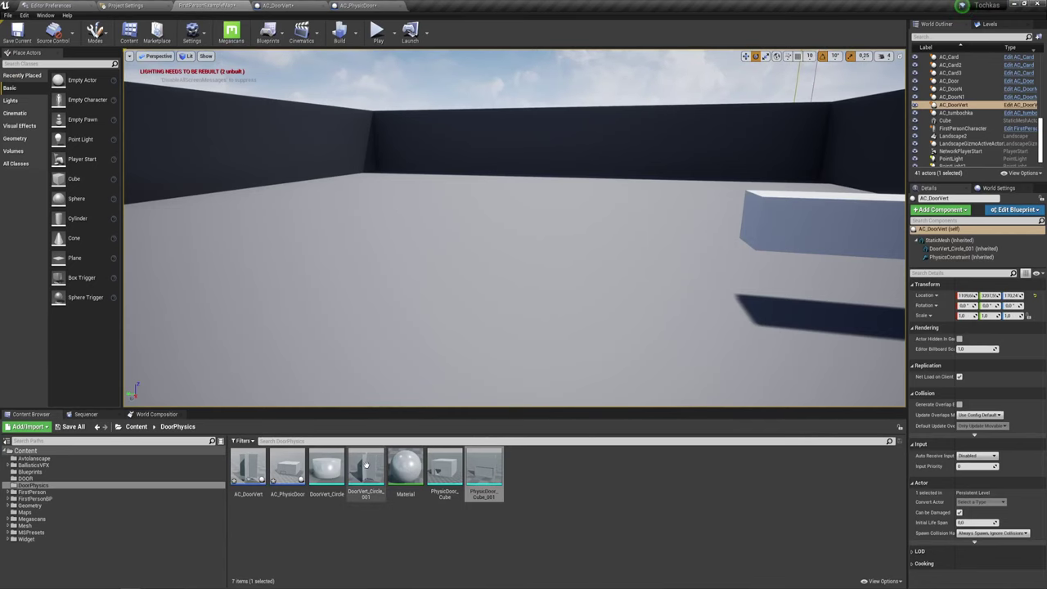
mouse_move(291, 464)
mouse_down()
mouse_move(449, 234)
mouse_move(442, 163)
mouse_up()
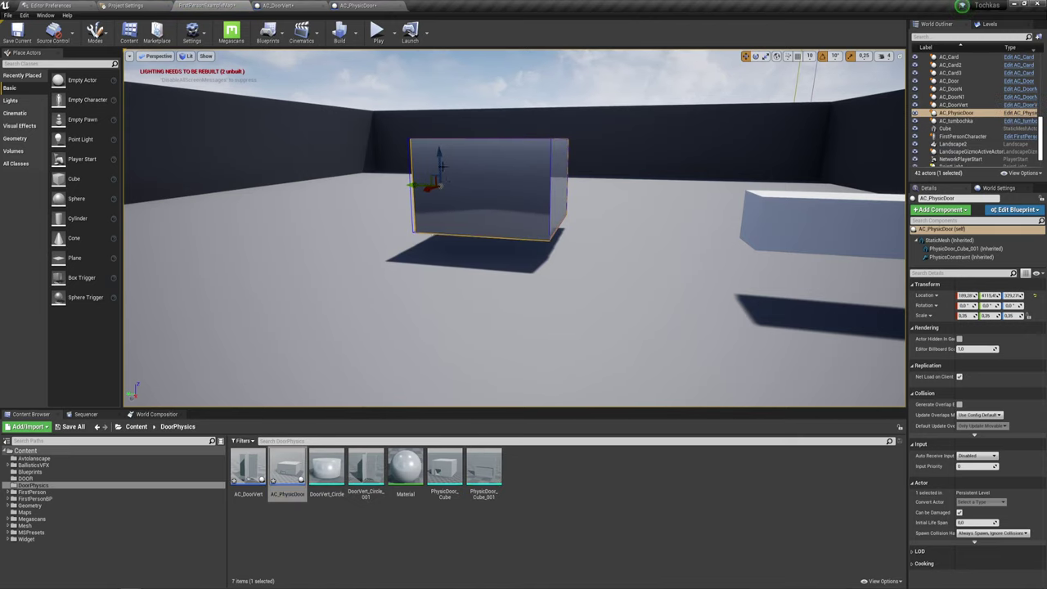
Step: Rotate the placed door -90° around Z and lower it slightly onto the floor
right_drag(442, 167, 406, 200)
key(e)
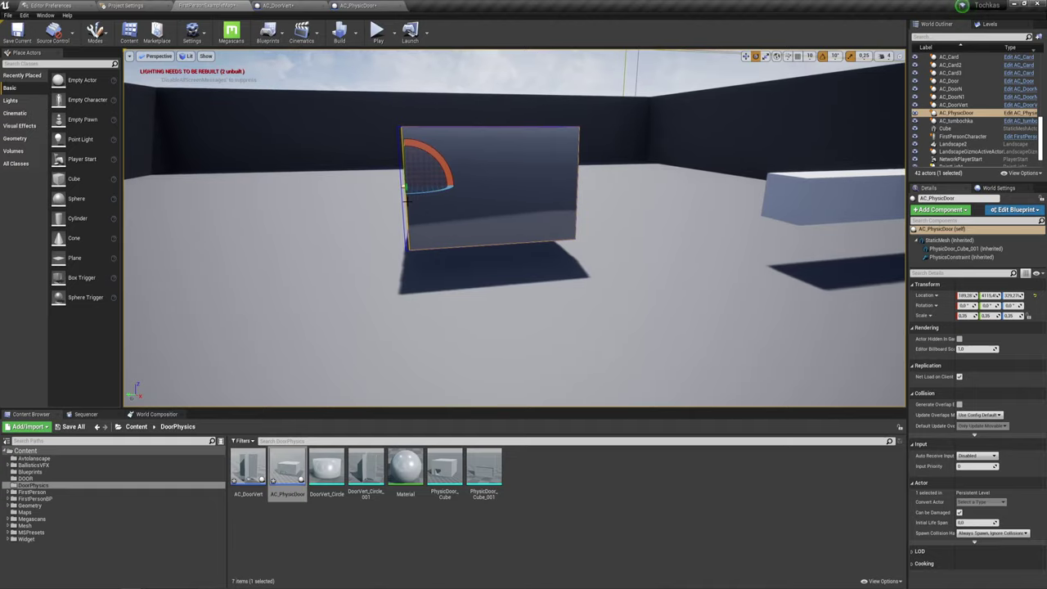
drag(415, 193, 405, 180)
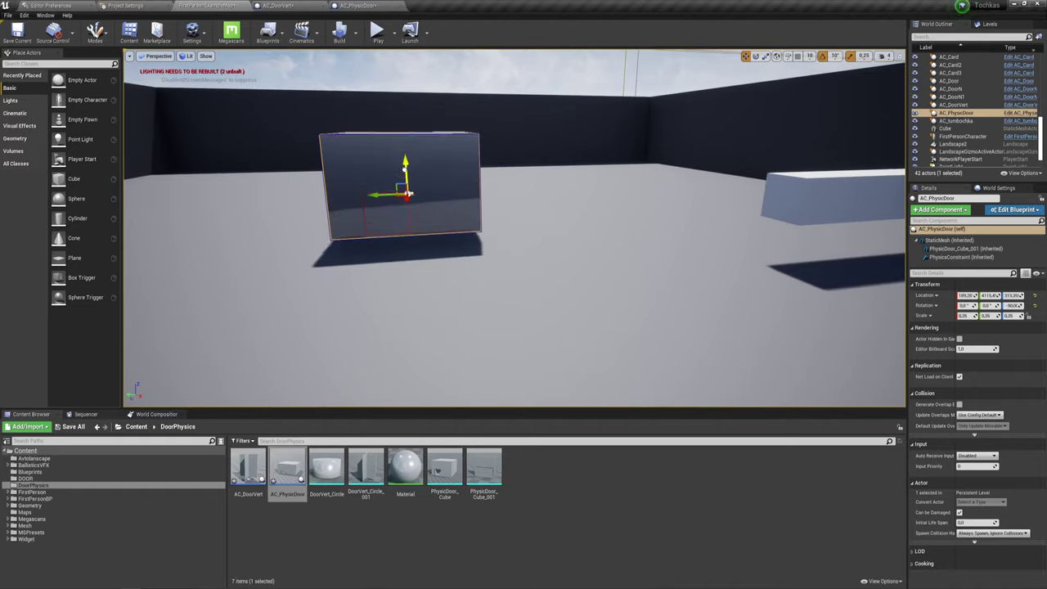
mouse_move(408, 205)
right_down()
mouse_move(505, 327)
mouse_move(581, 364)
right_up()
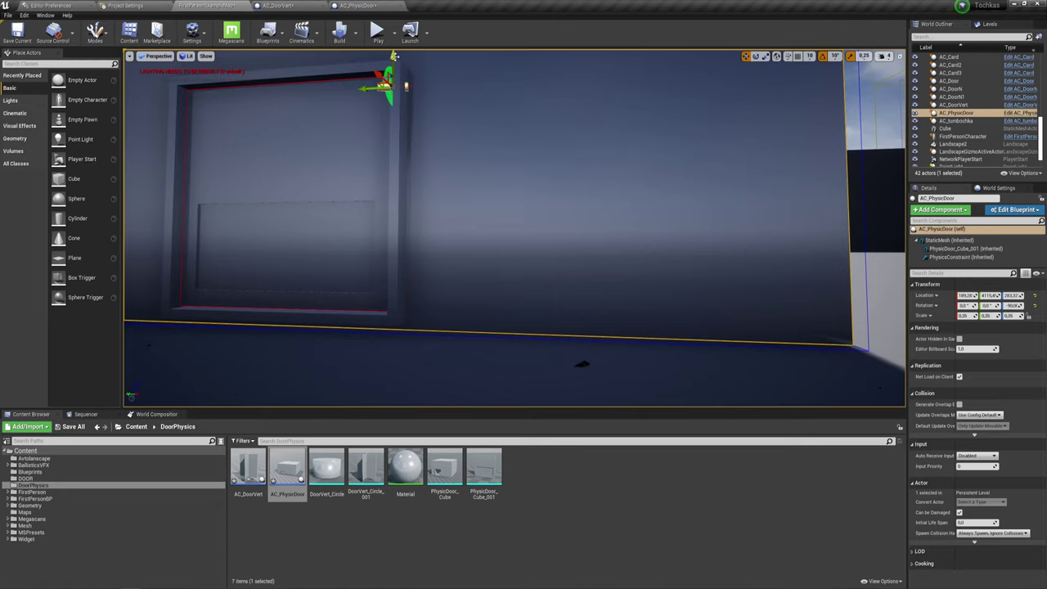
drag(390, 82, 391, 87)
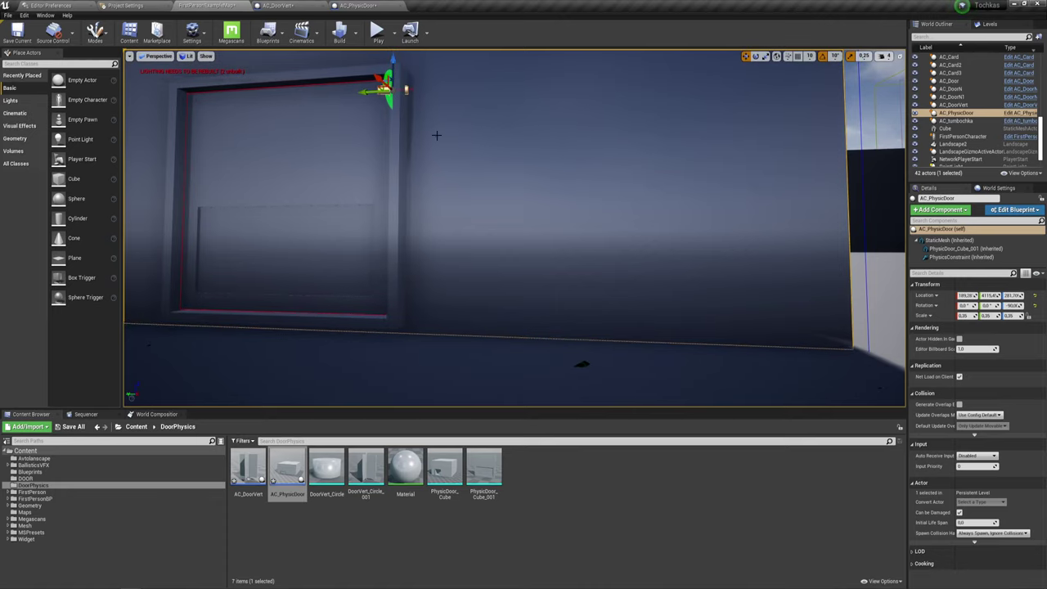
Step: Play the level, walk up to the door, then stop and frame the door actor
key(f)
key(alt+p)
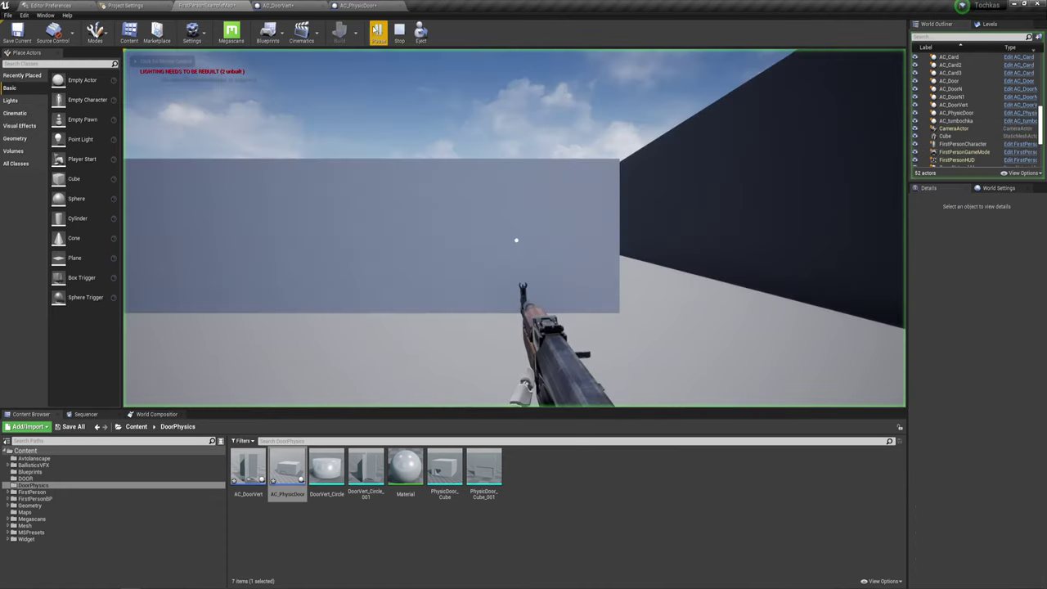
key(w)
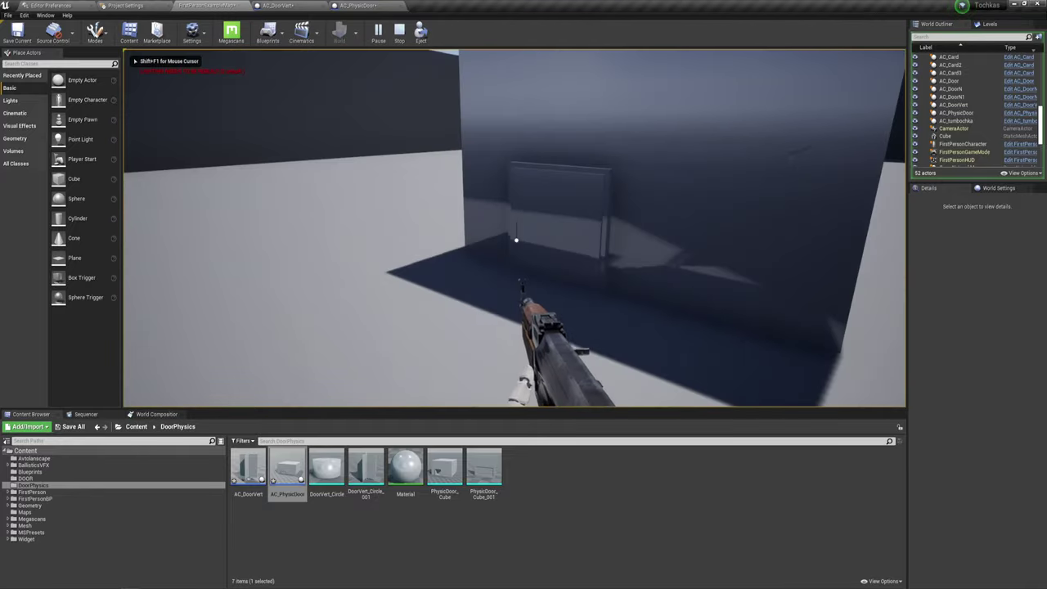
key(w)
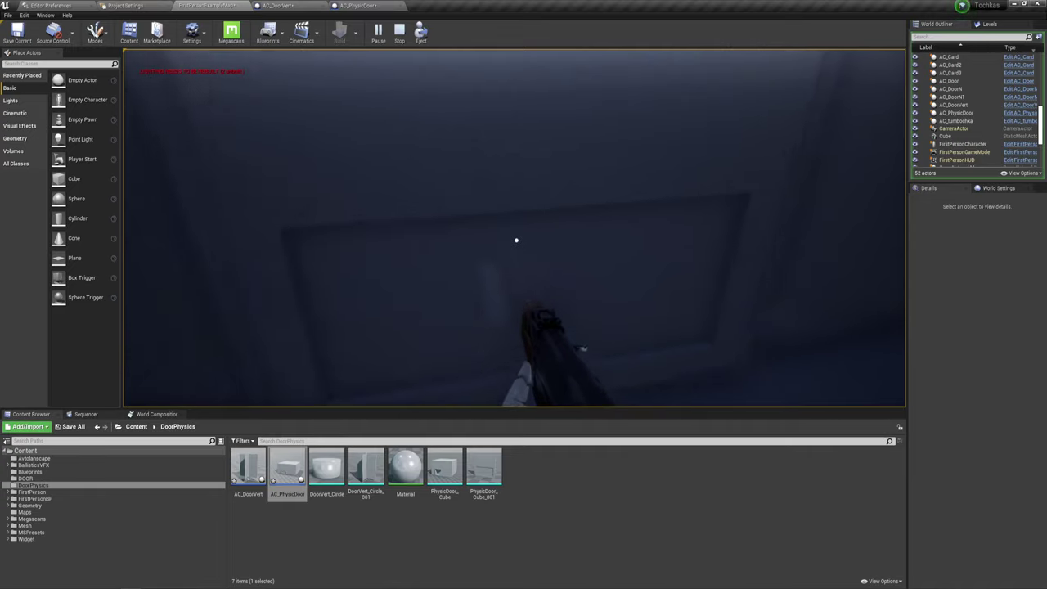
key(s)
key(Escape)
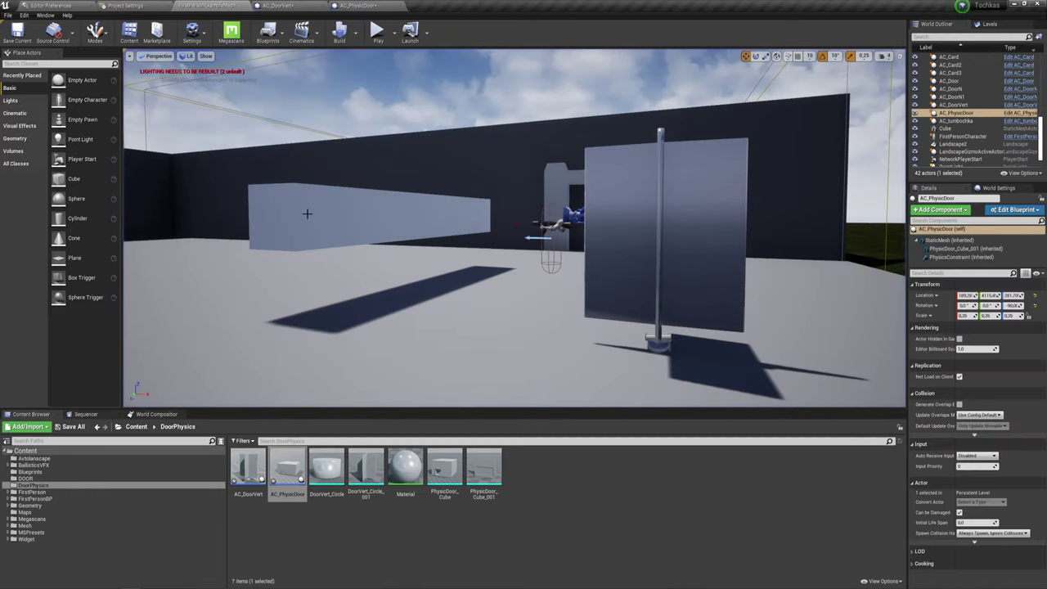
key(f)
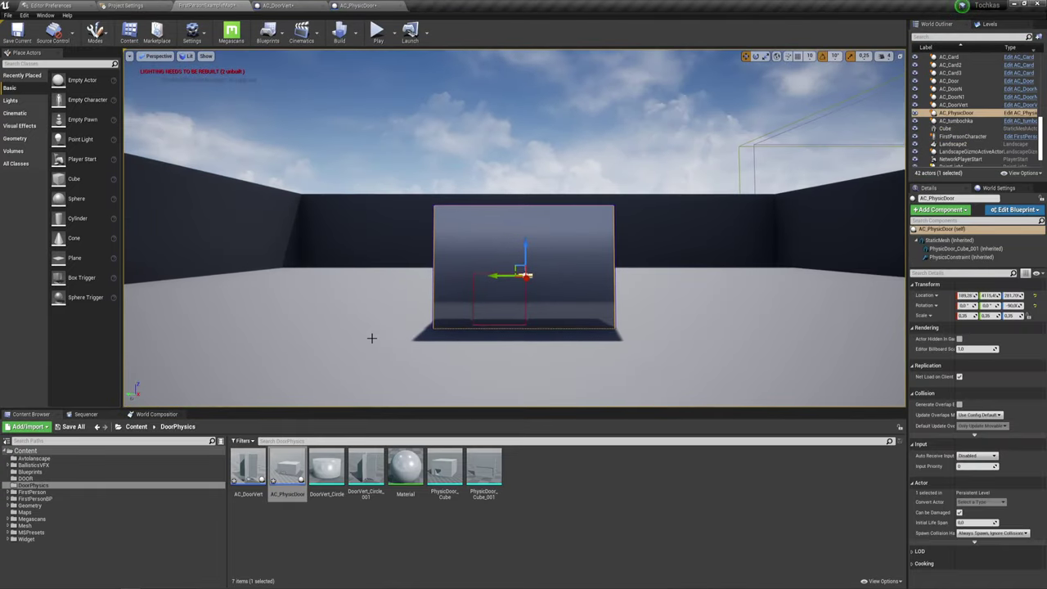
Step: Open the PhysicDoor_Cube jamb mesh, show its simple collision and select the box collision
click(442, 473)
double_click(443, 473)
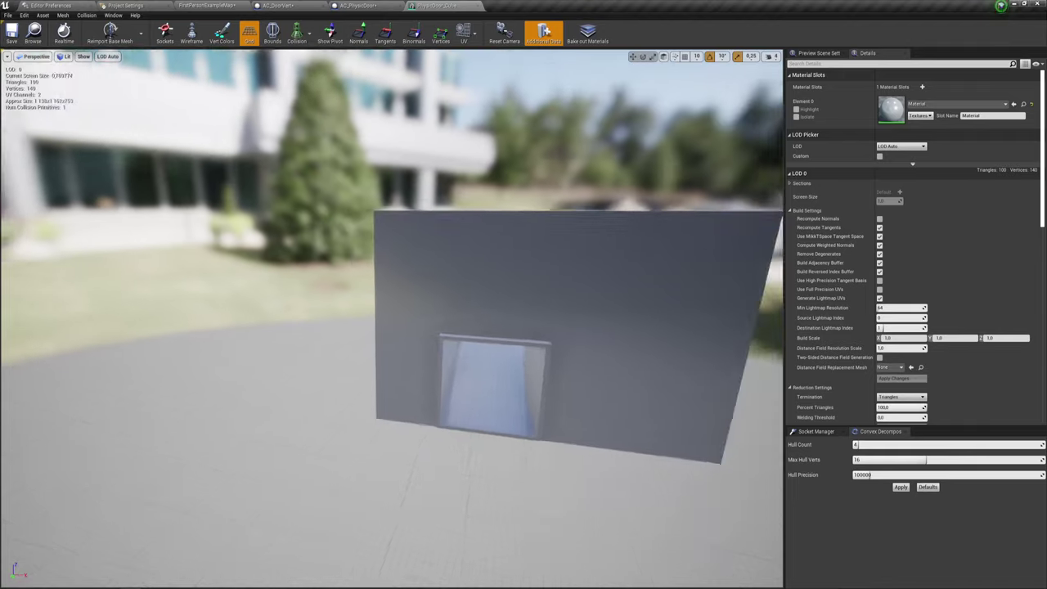
click(300, 33)
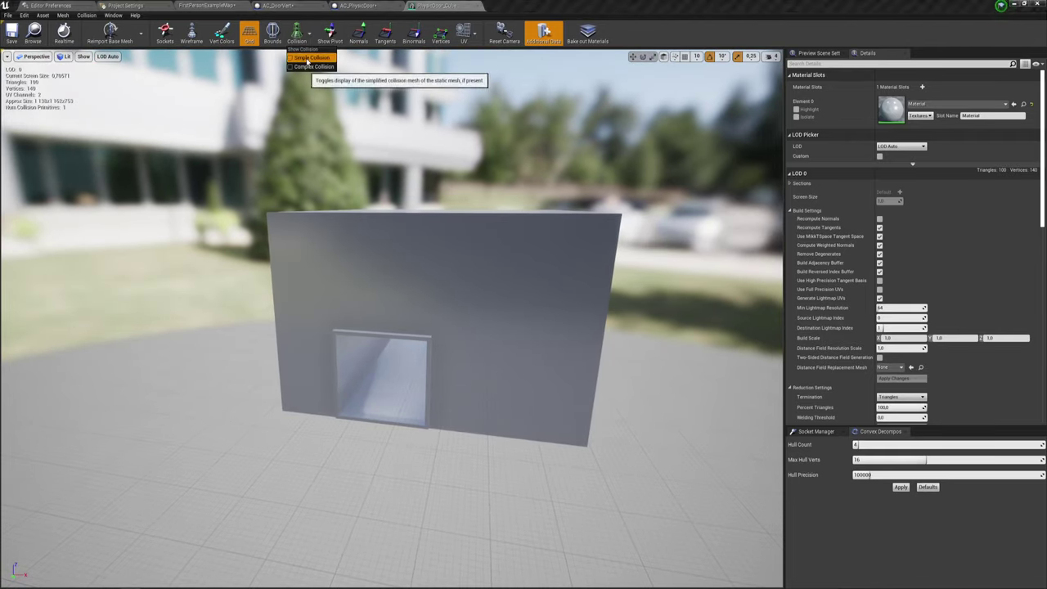
drag(446, 314, 320, 200)
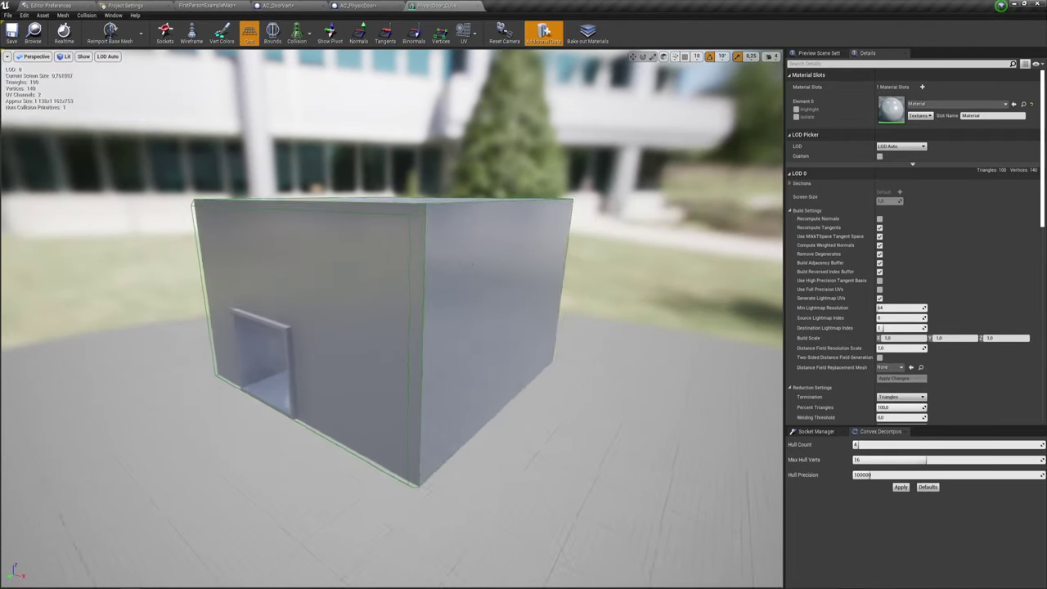
click(319, 214)
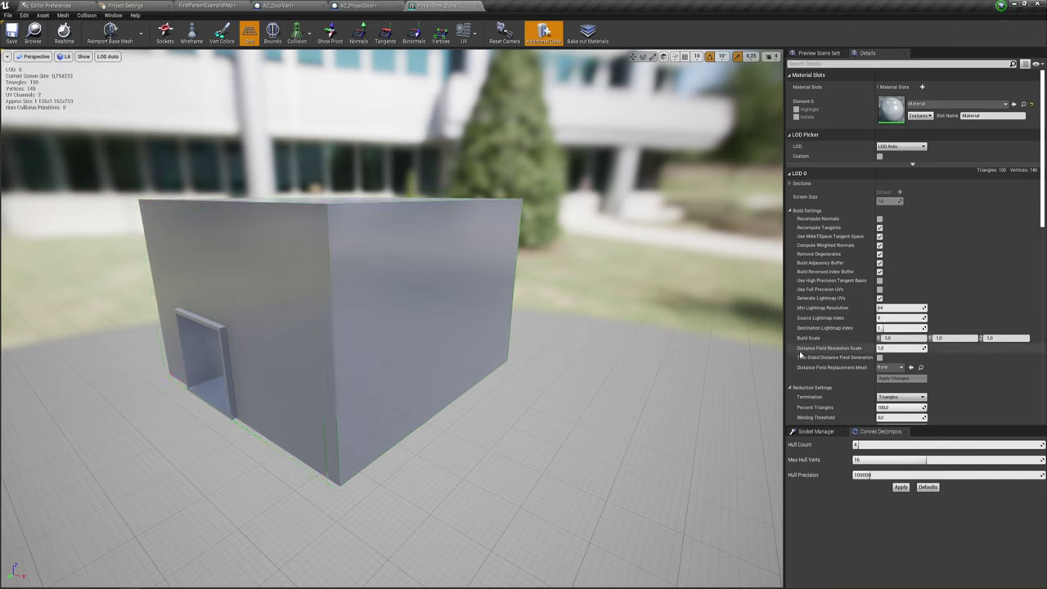
scroll(859, 358, down, 3)
scroll(859, 357, down, 3)
scroll(859, 358, down, 3)
scroll(859, 358, down, 3)
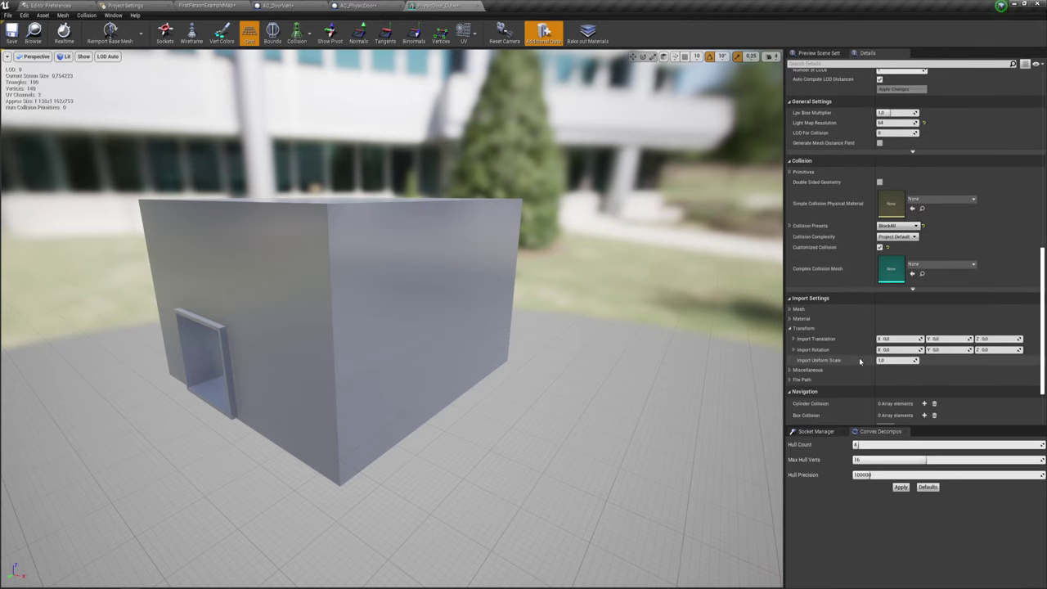
scroll(859, 357, down, 2)
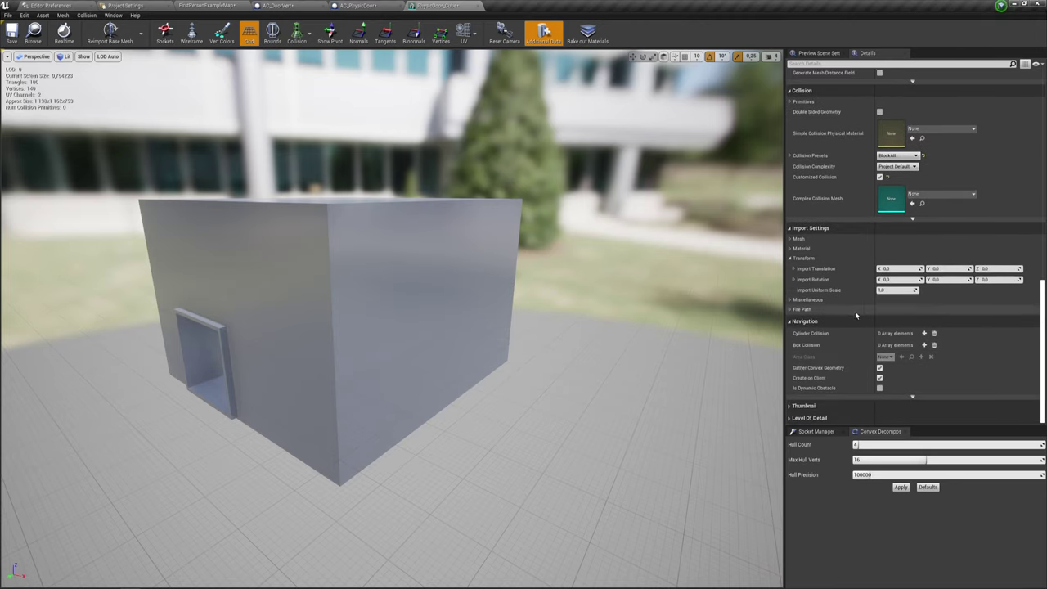
Step: Set Collision Complexity to Use Complex Collision As Simple, save the mesh and close its editor
click(297, 33)
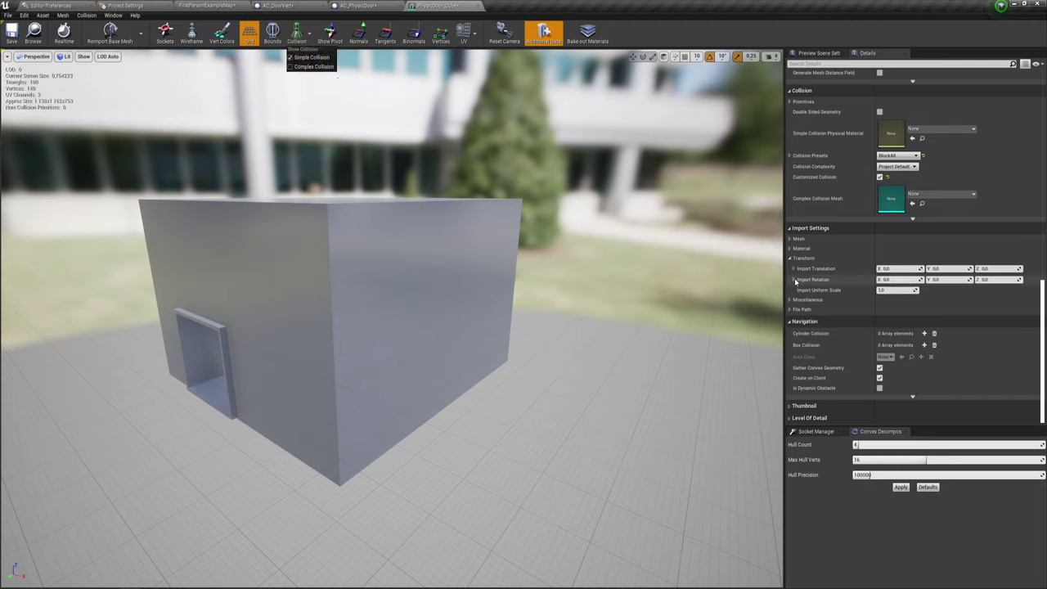
scroll(895, 311, up, 3)
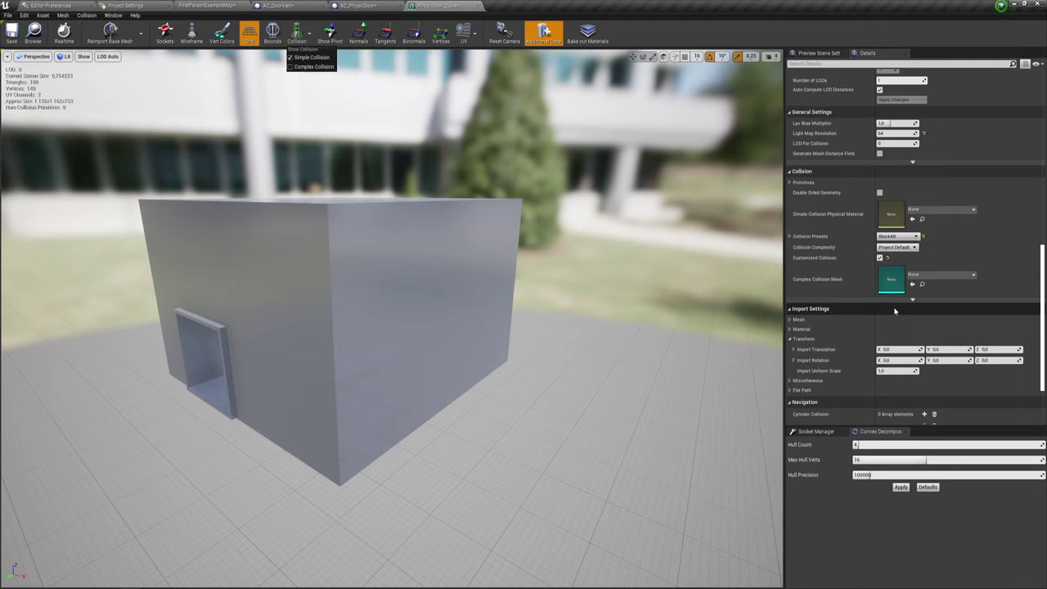
click(898, 247)
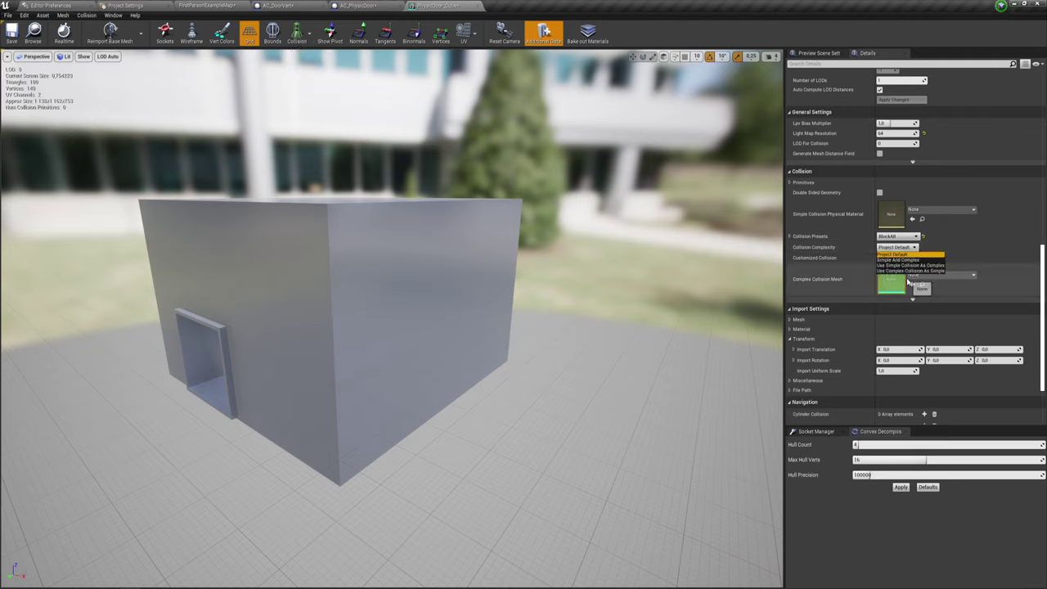
click(909, 270)
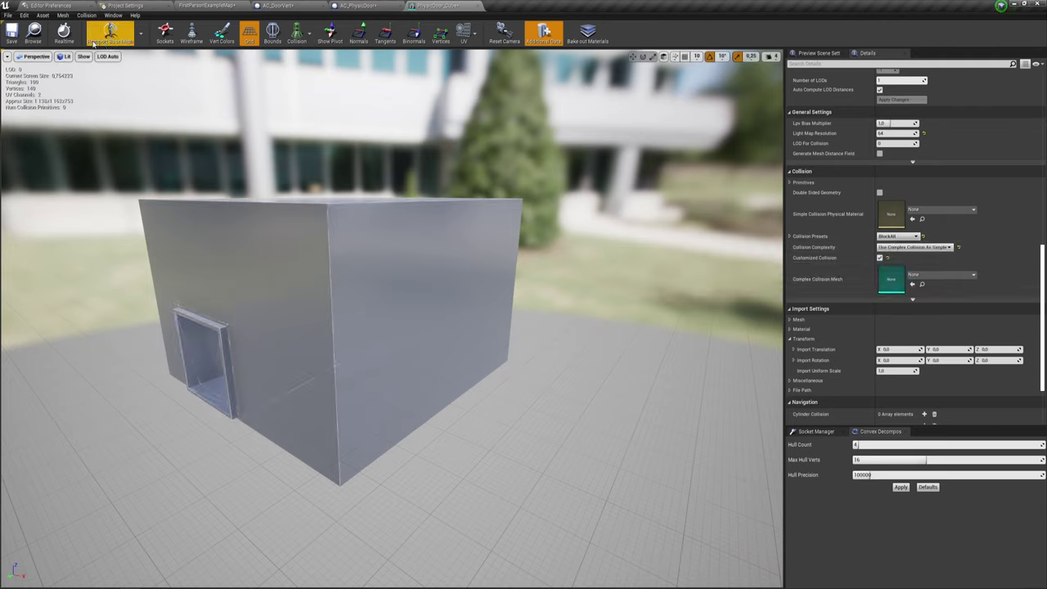
click(11, 32)
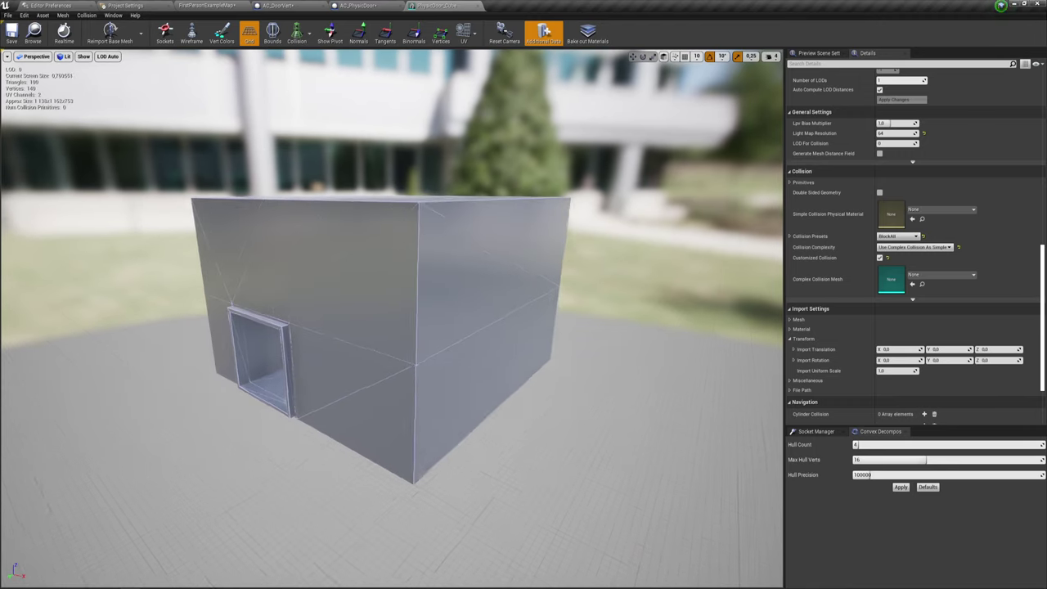
drag(269, 154, 480, 5)
scroll(269, 154, up, 5)
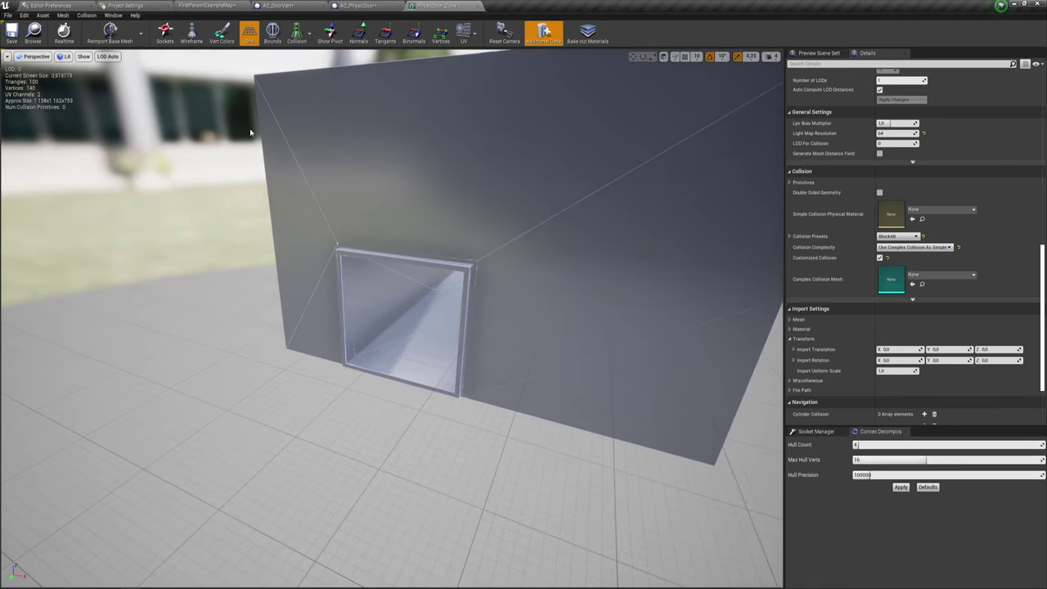
click(479, 6)
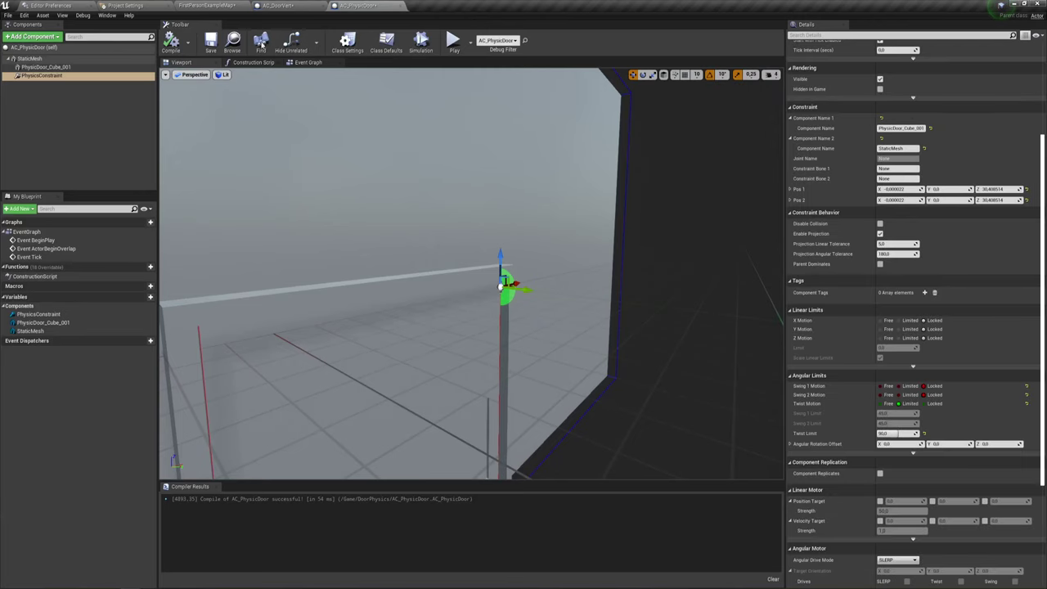
Step: Open PhysicDoor_Cube_001, orbit to inspect its simple collision, then return to FirstPersonExampleMap
click(225, 5)
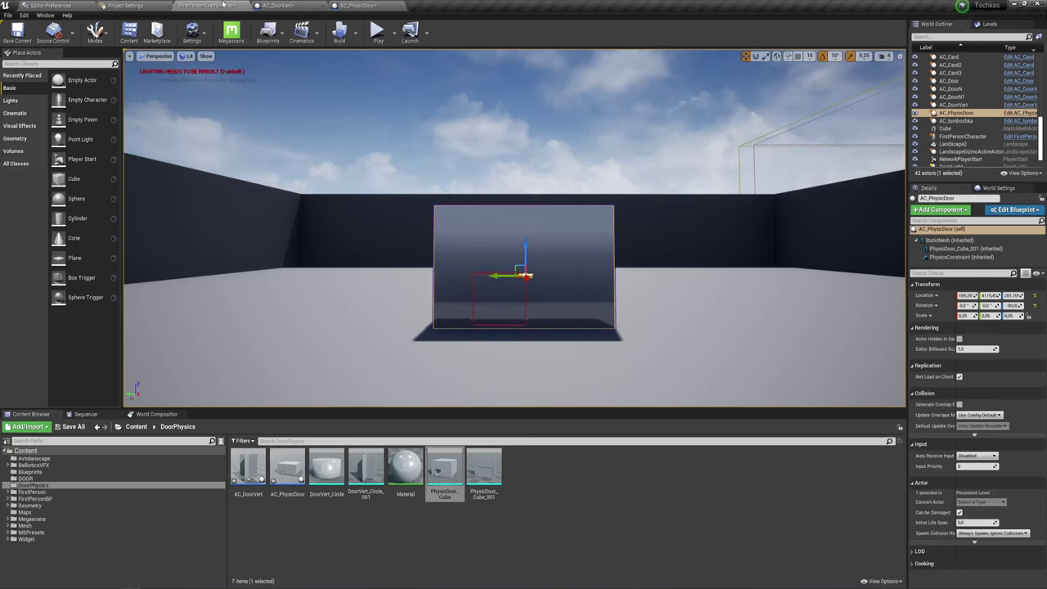
click(484, 475)
key(Return)
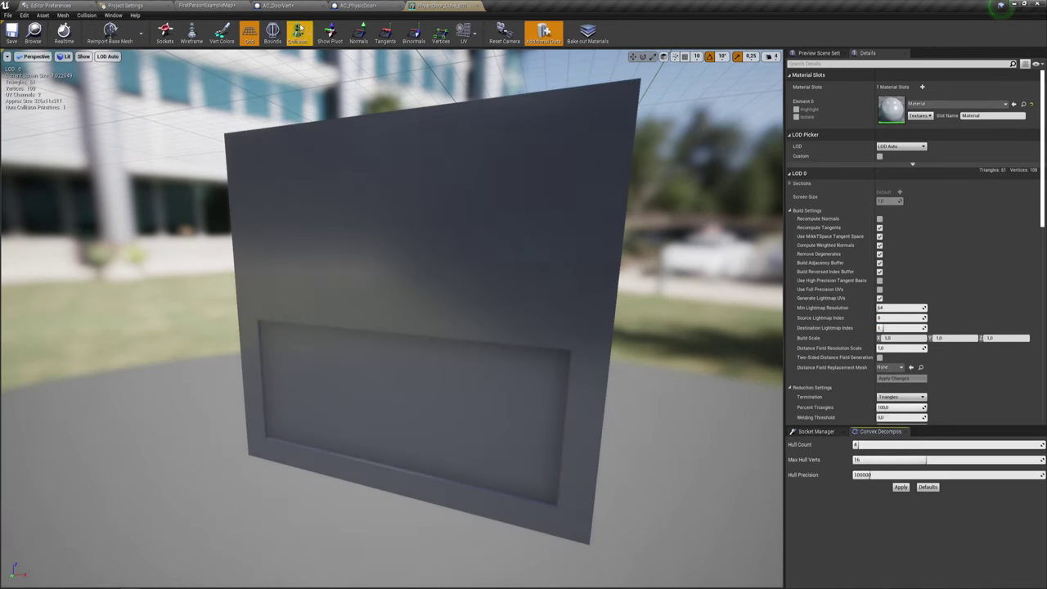
click(297, 32)
click(292, 58)
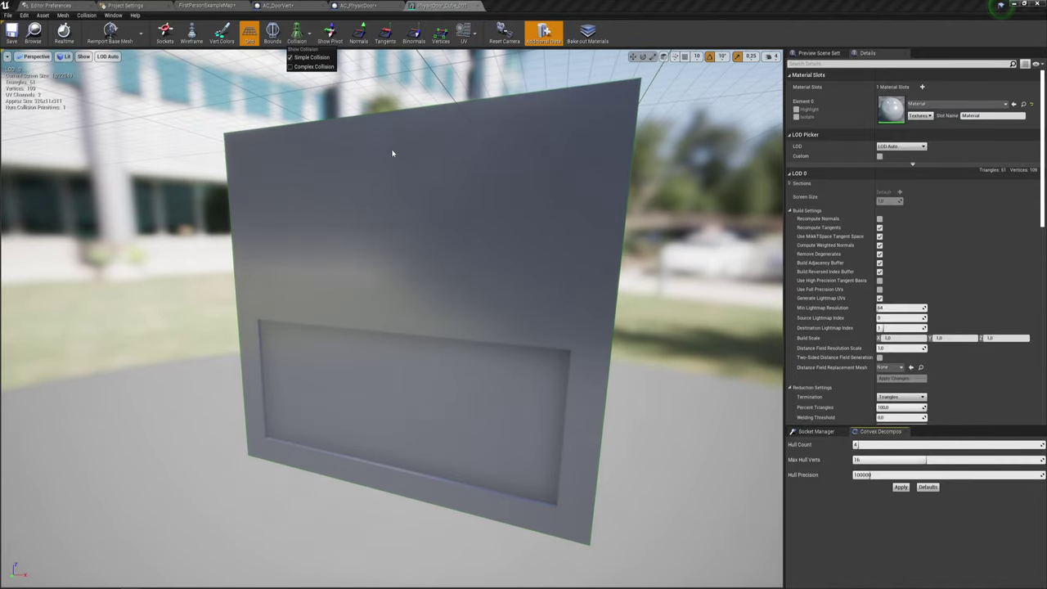
drag(413, 283, 360, 283)
drag(393, 352, 311, 352)
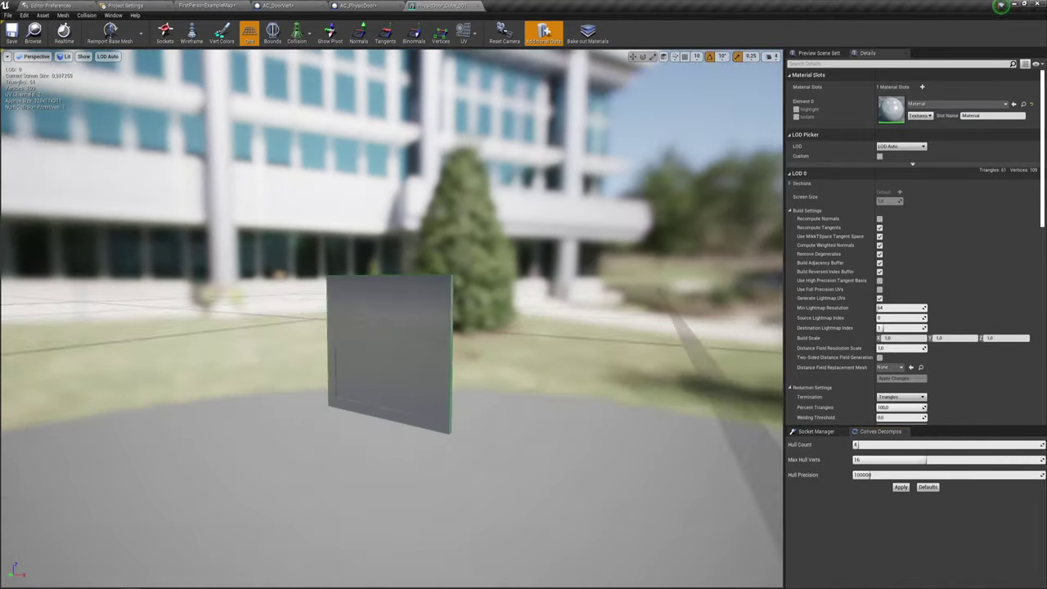
drag(409, 266, 426, 266)
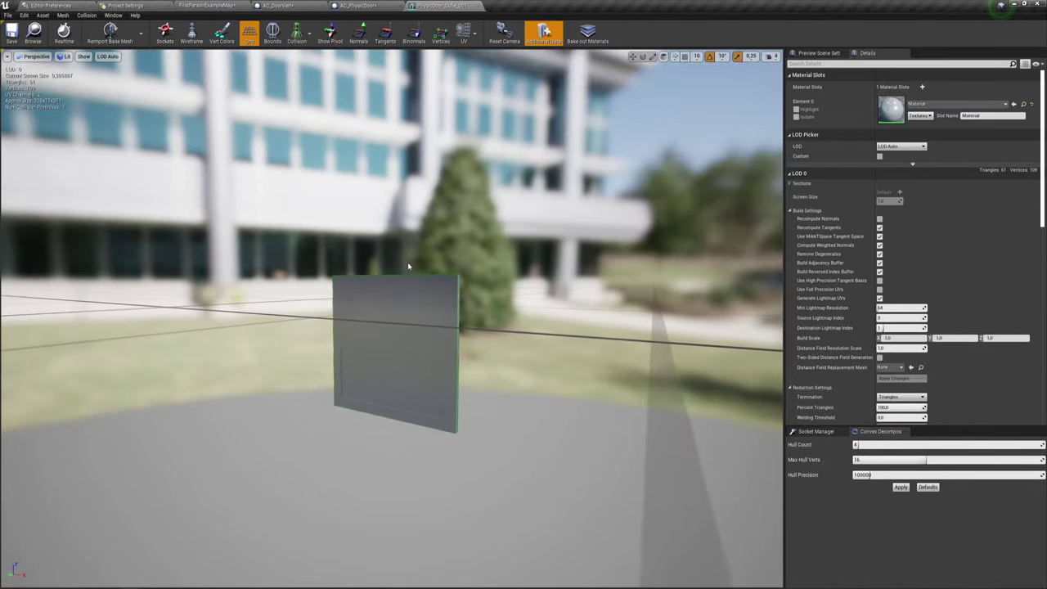
click(478, 6)
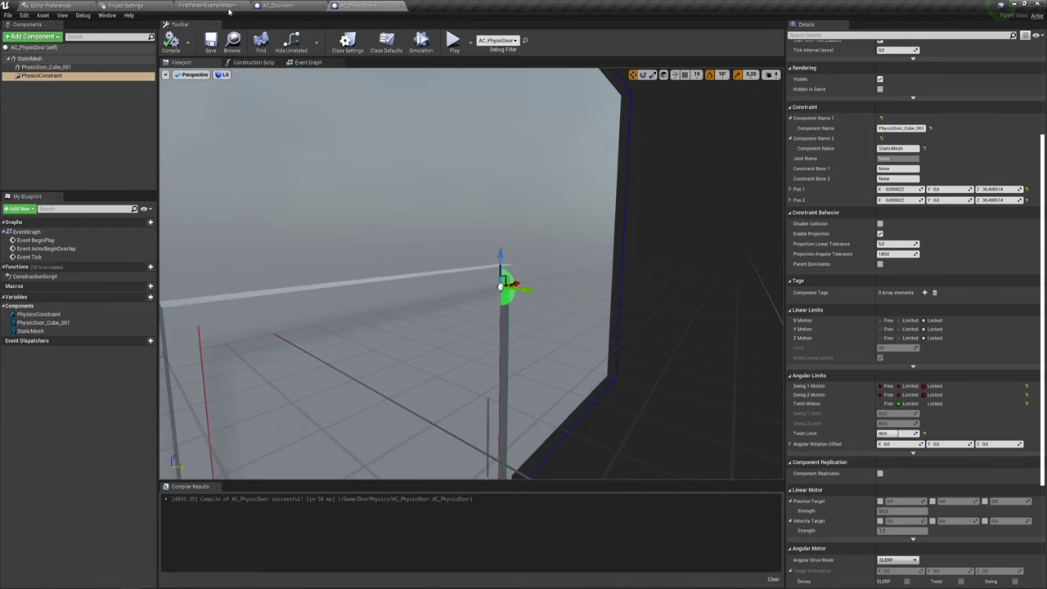
click(215, 5)
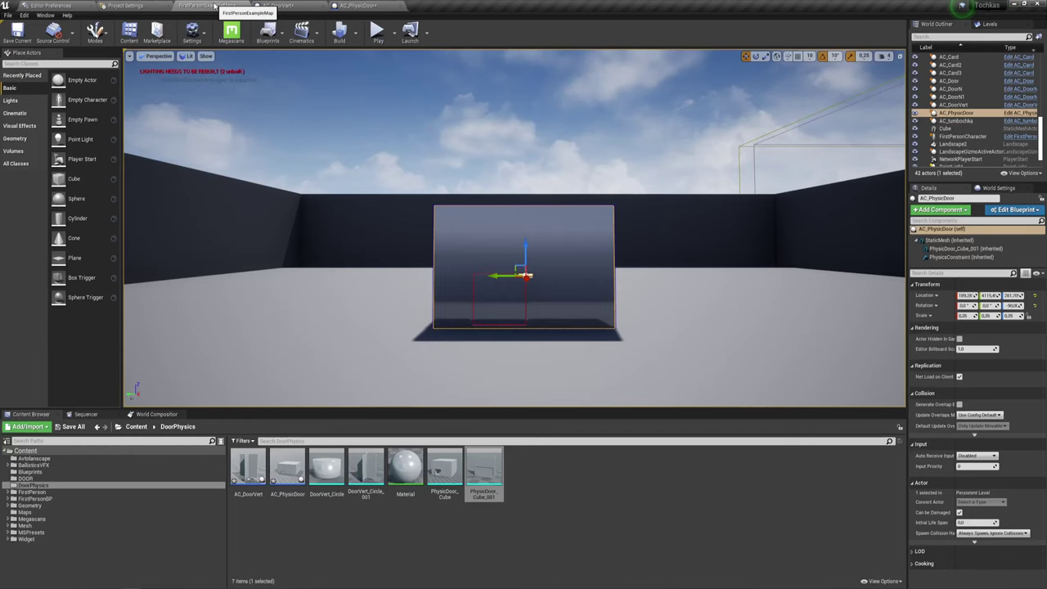
Step: Briefly open AC_DoorVert, then open DoorVert_Circle_001 and show its simple collision
double_click(252, 460)
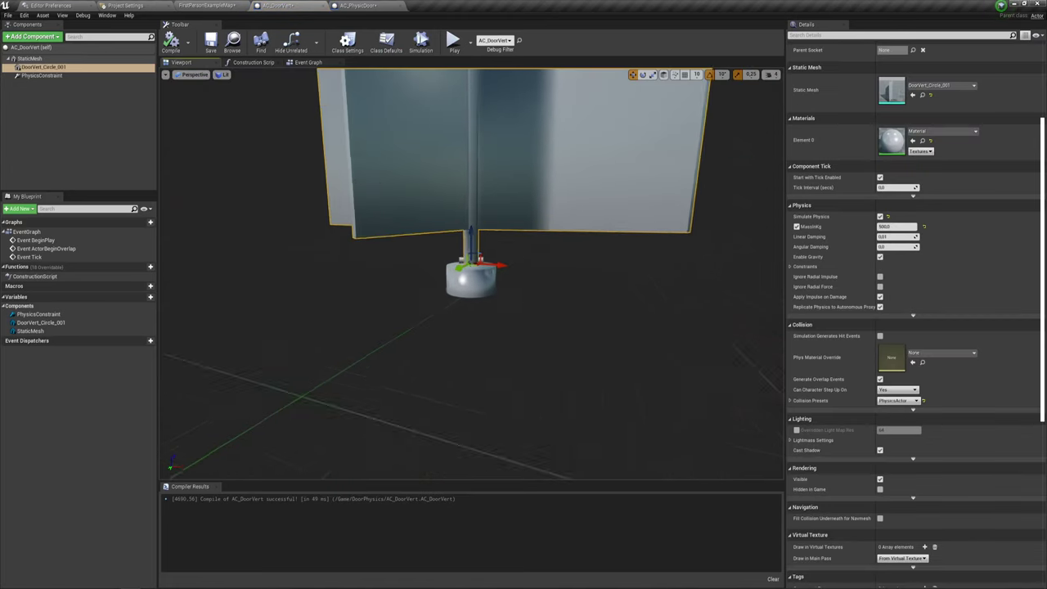
click(323, 5)
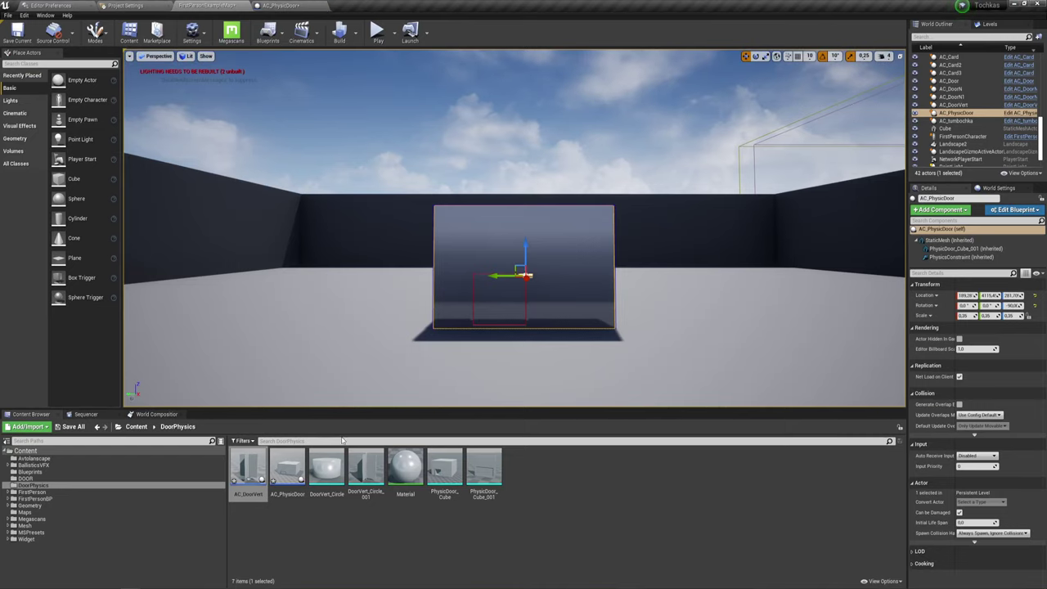
double_click(366, 468)
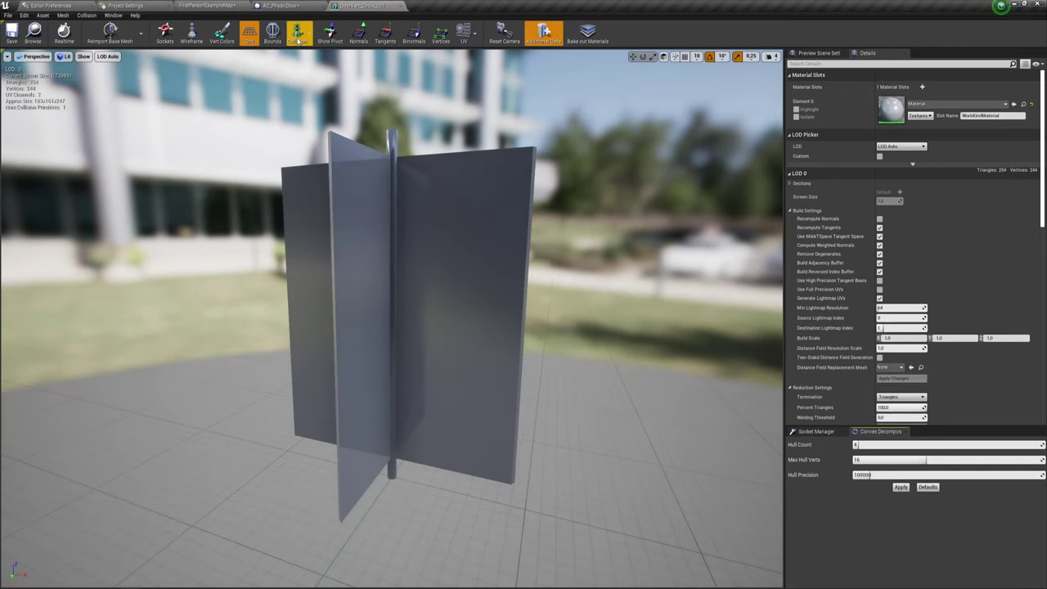
click(301, 59)
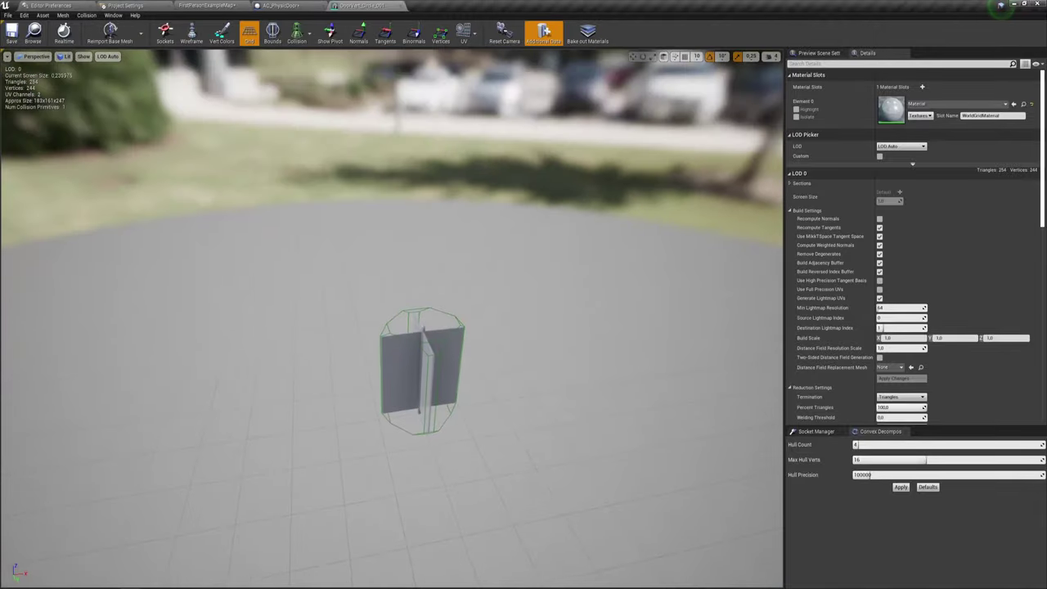
drag(468, 222, 468, 222)
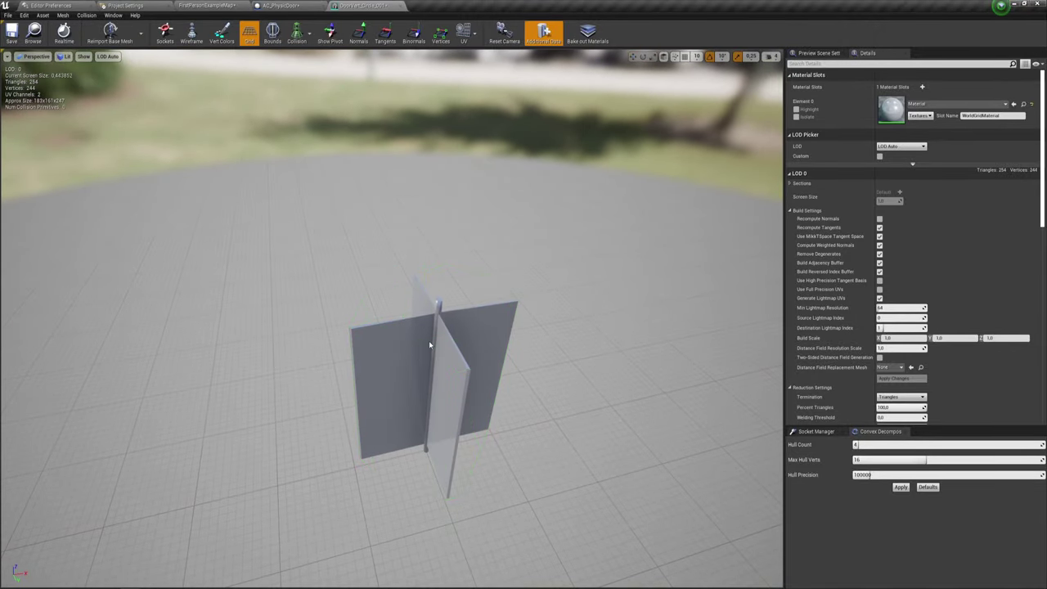
Step: Set DoorVert_Circle_001's Collision Complexity to Use Complex Collision As Simple and close the editor
scroll(923, 307, down, 1)
scroll(920, 308, down, 5)
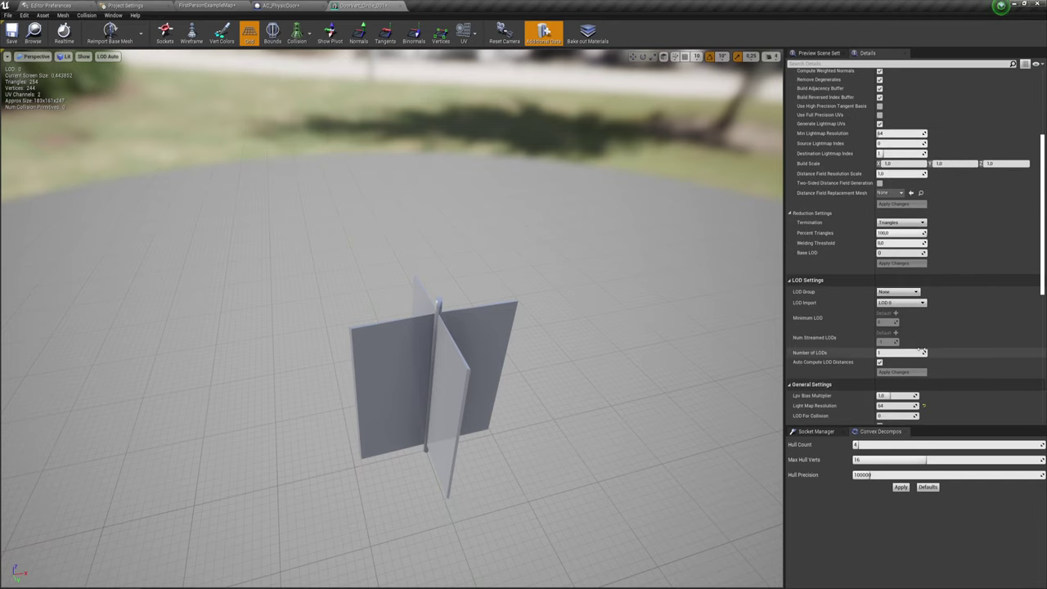
scroll(914, 309, down, 4)
scroll(851, 224, down, 1)
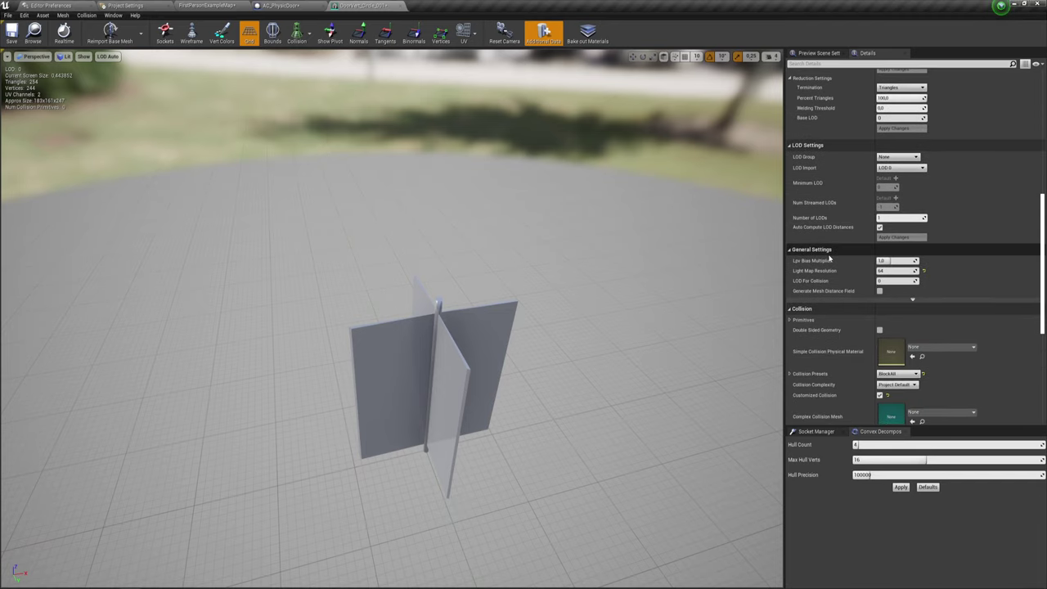
scroll(839, 197, down, 1)
scroll(843, 217, down, 1)
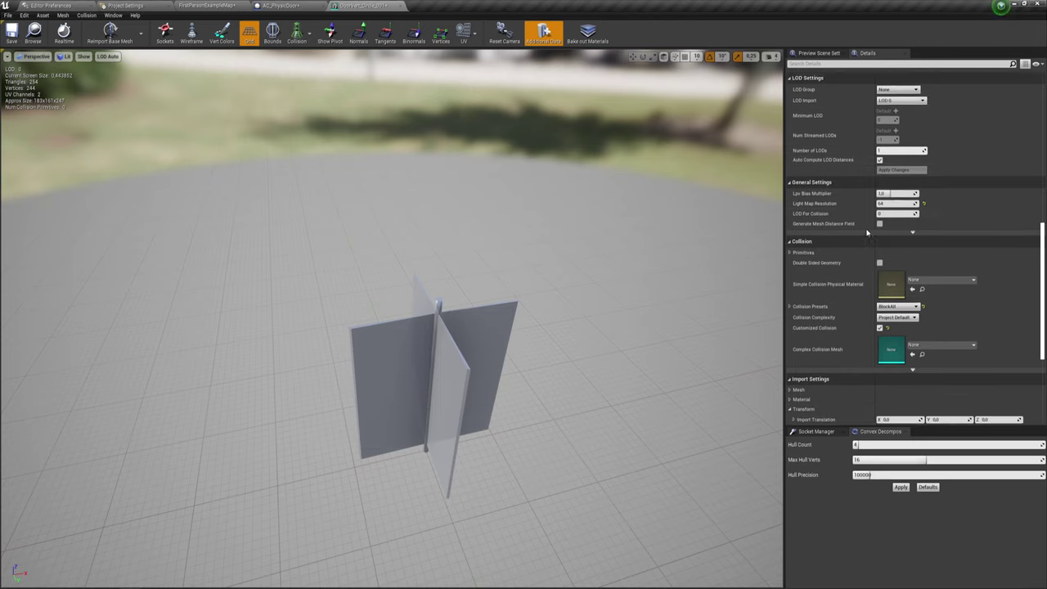
click(915, 305)
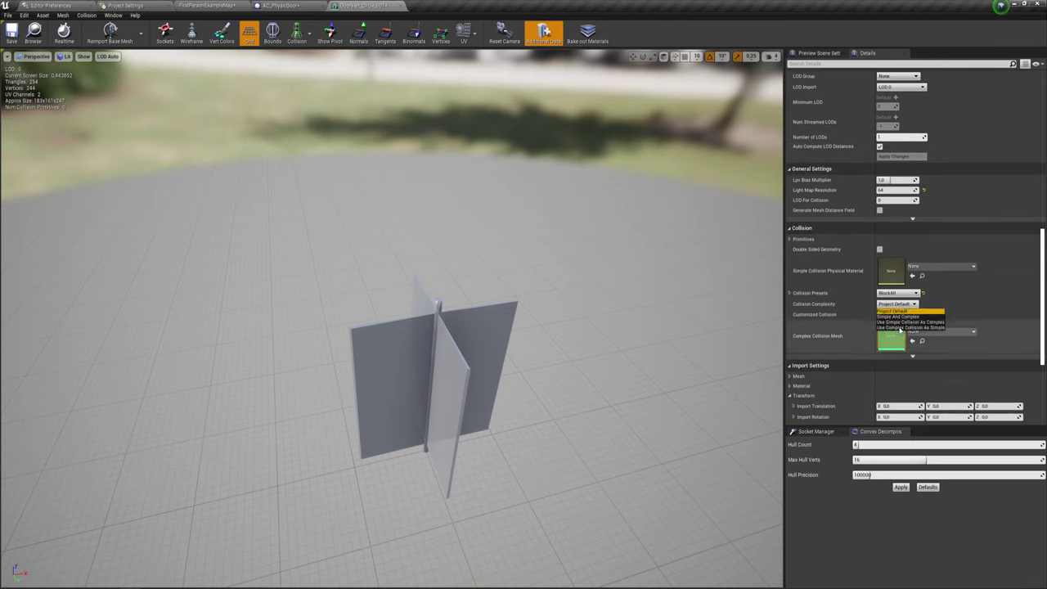
click(900, 348)
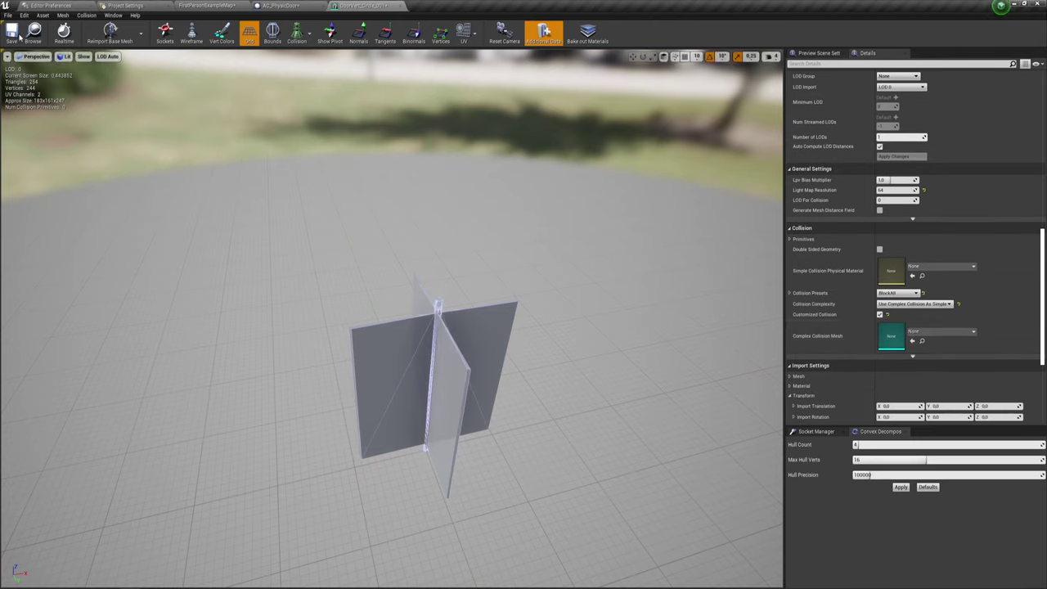
click(401, 6)
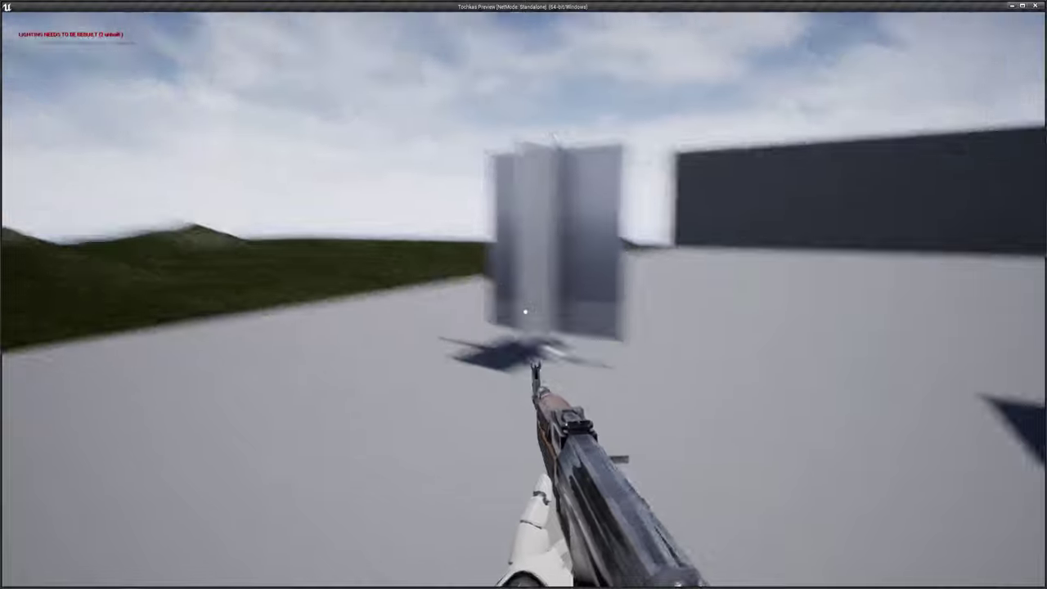
key(w)
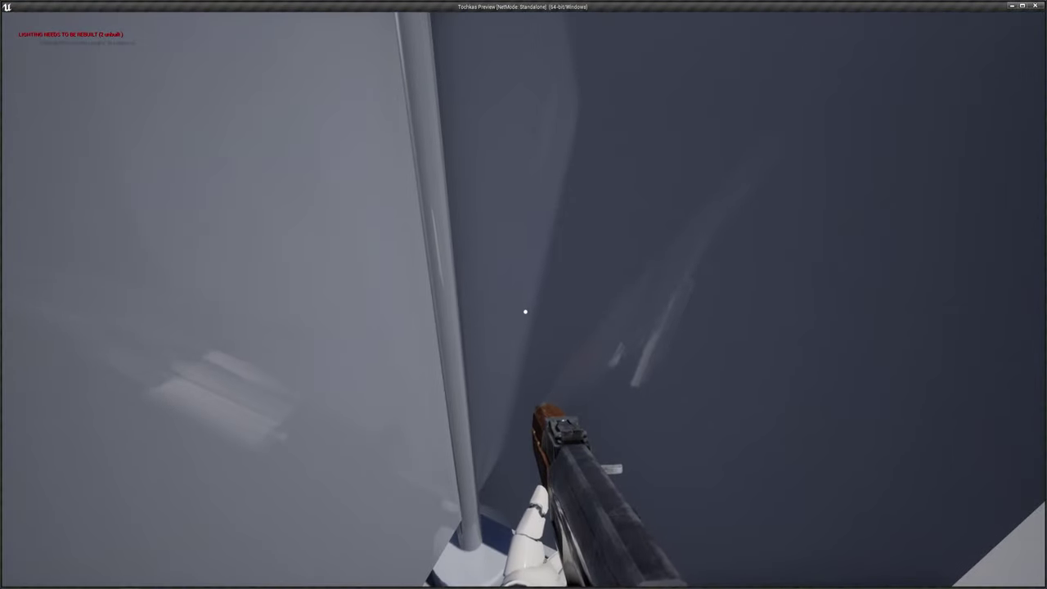
key(w)
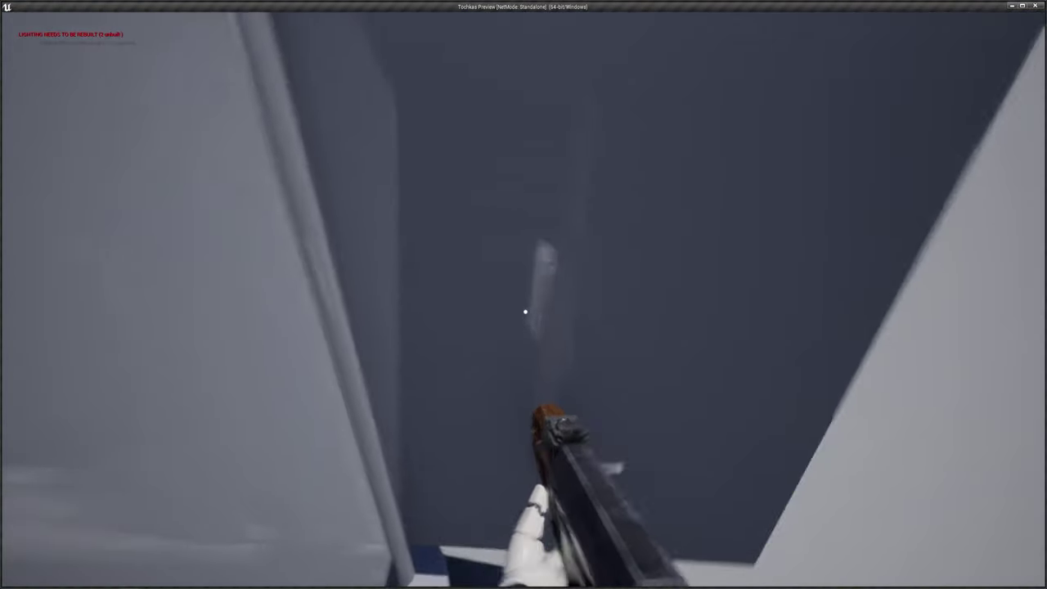
key(w)
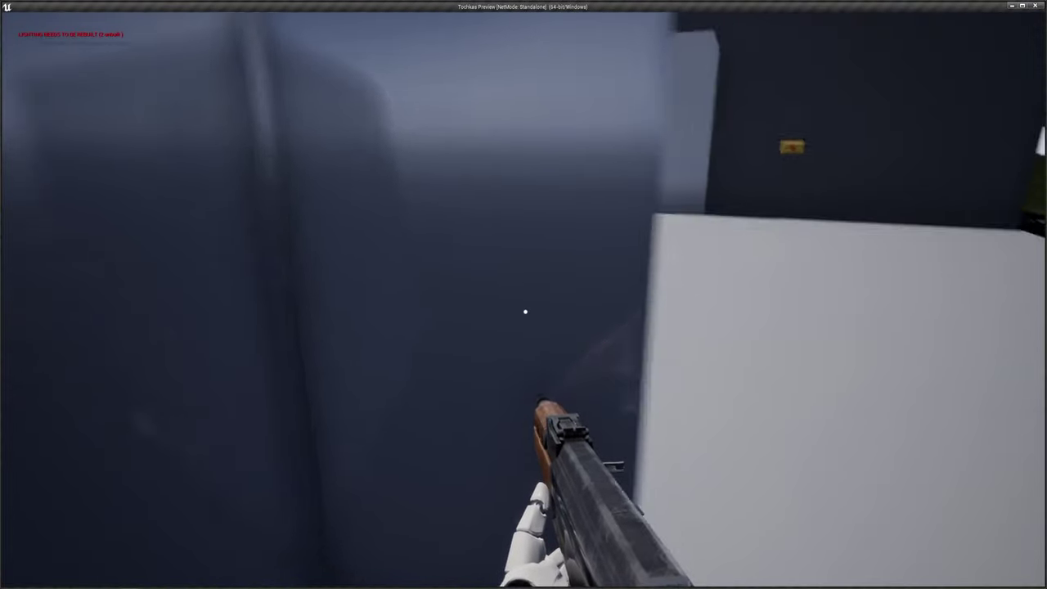
key(w)
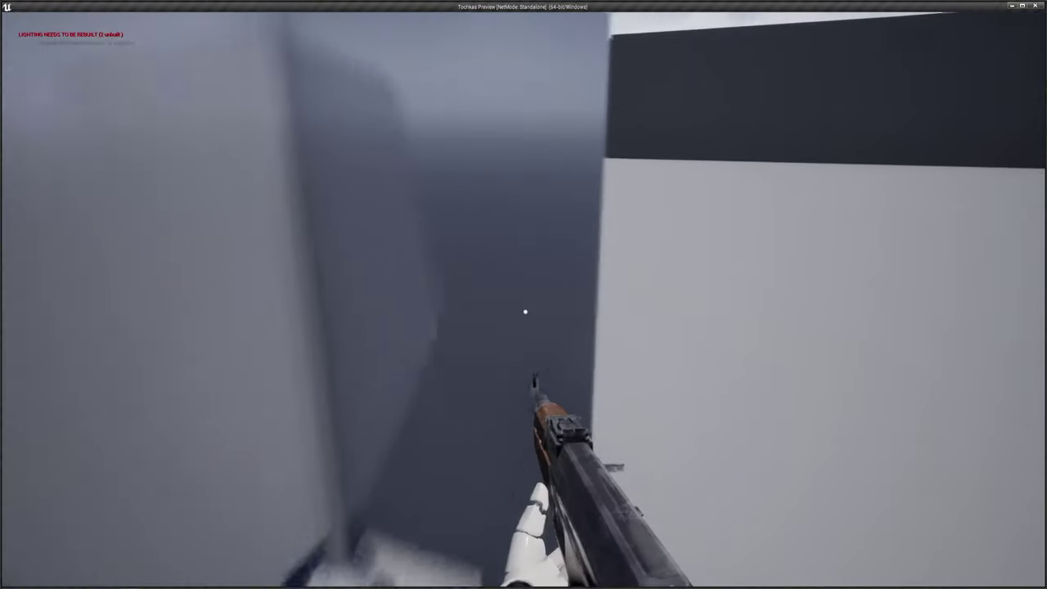
key(w)
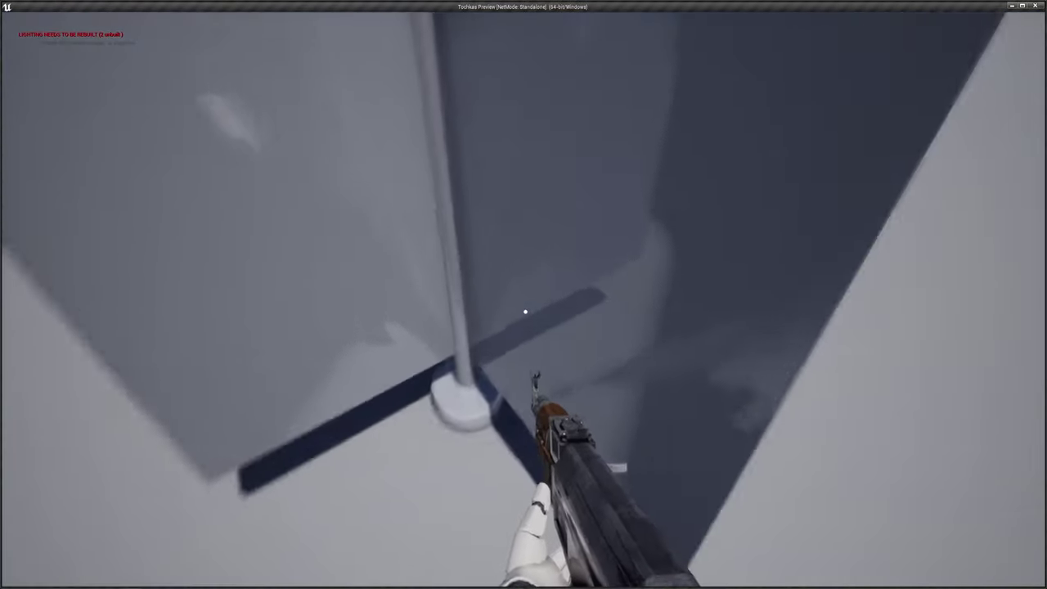
key(w)
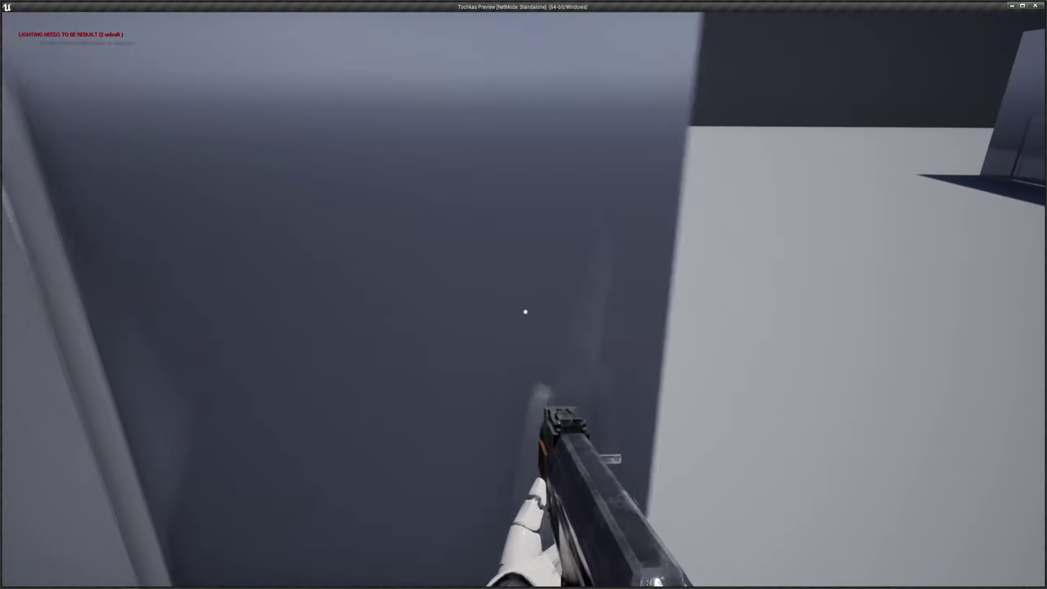
key(s)
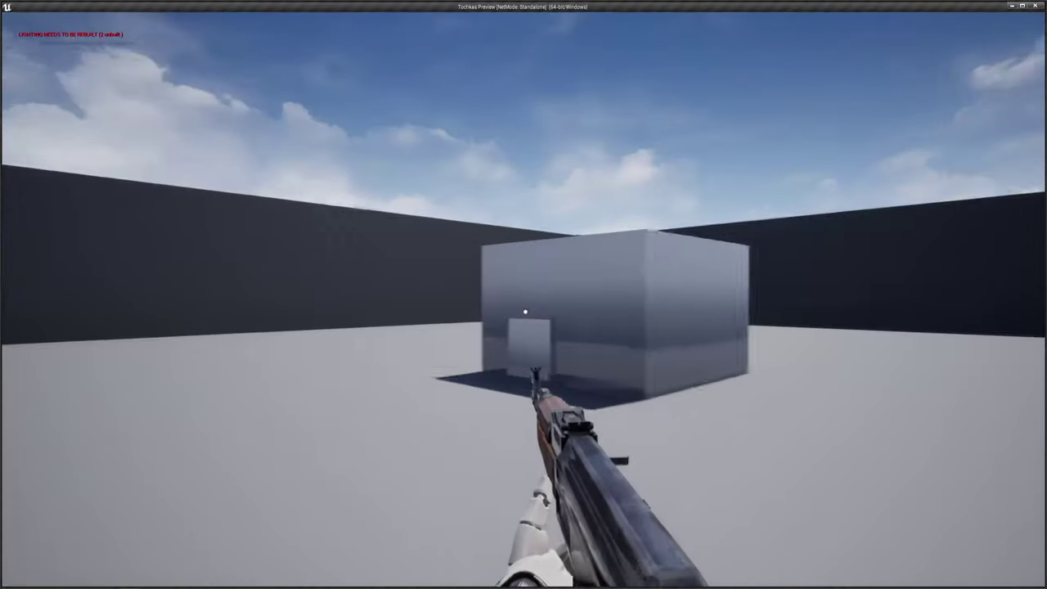
key(w)
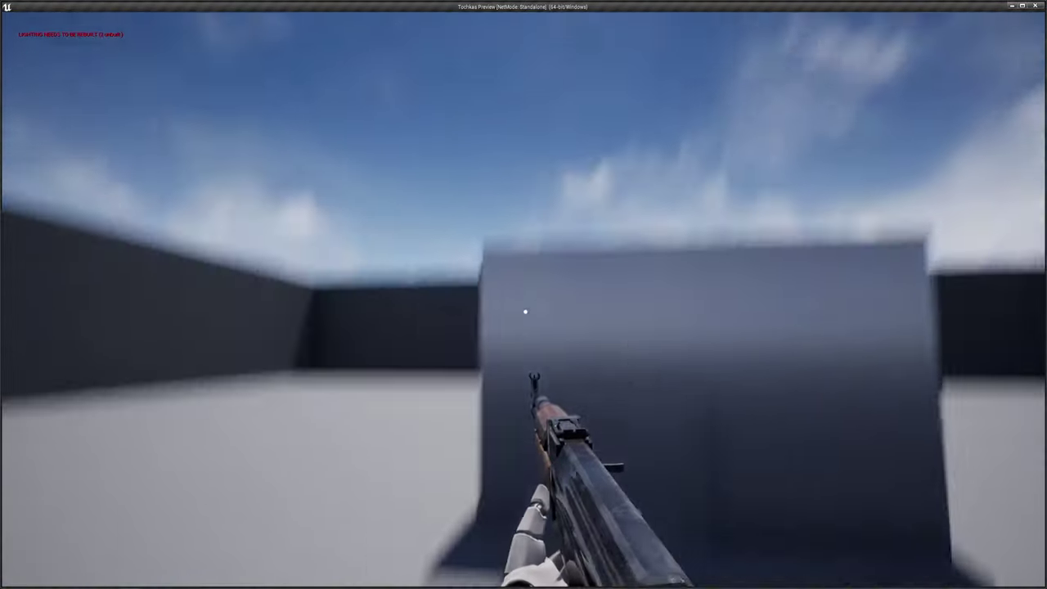
key(s)
key(w)
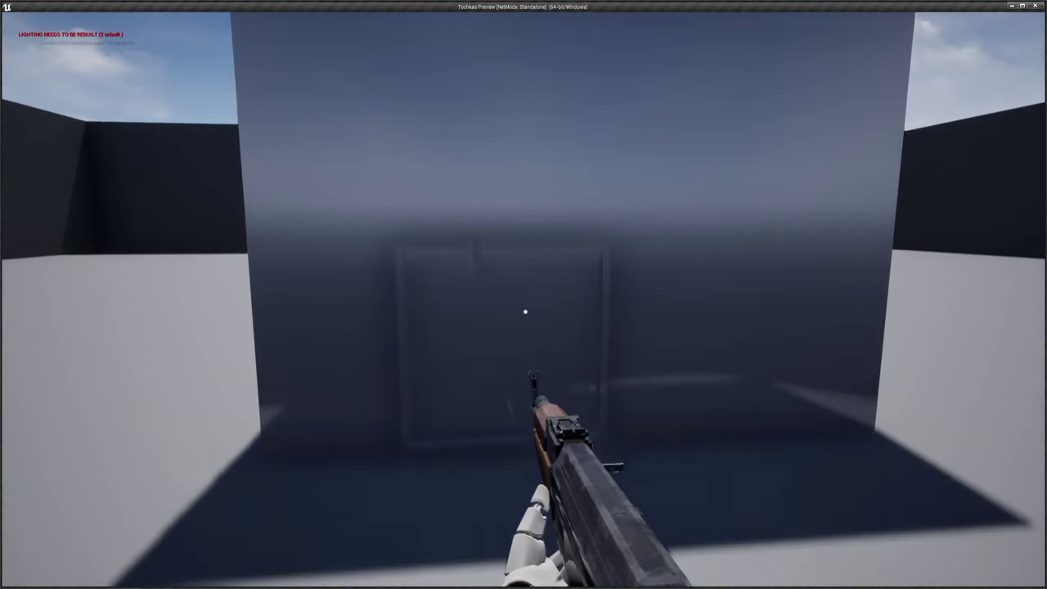
key(w)
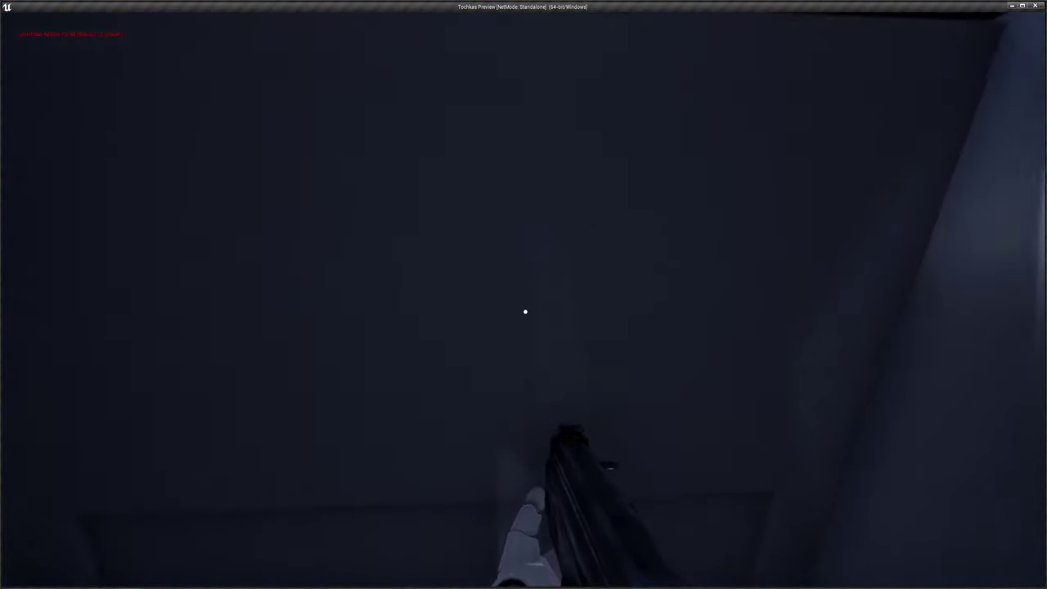
key(w)
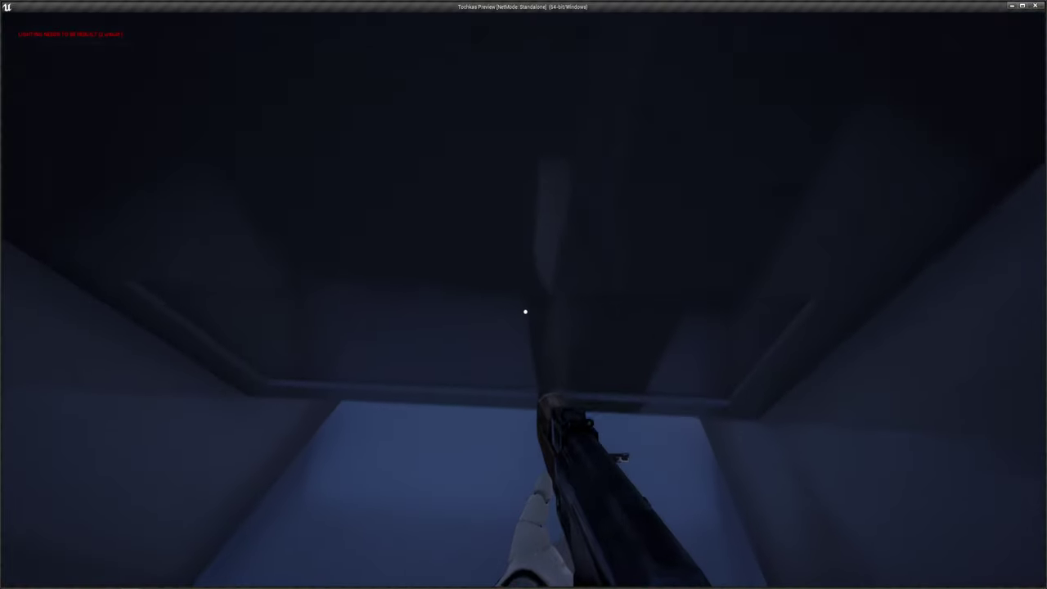
key(w)
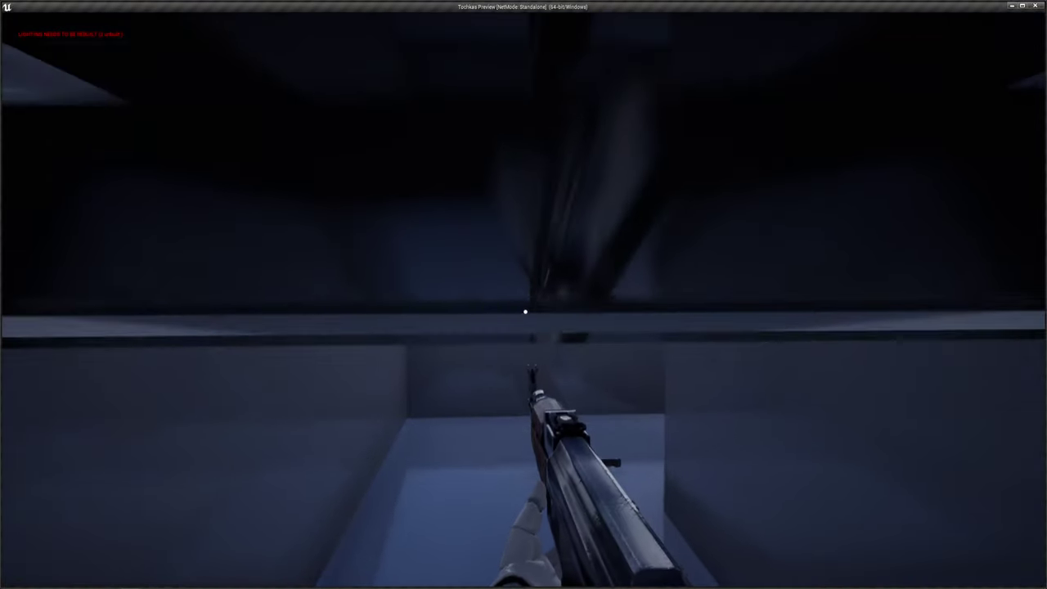
key(w)
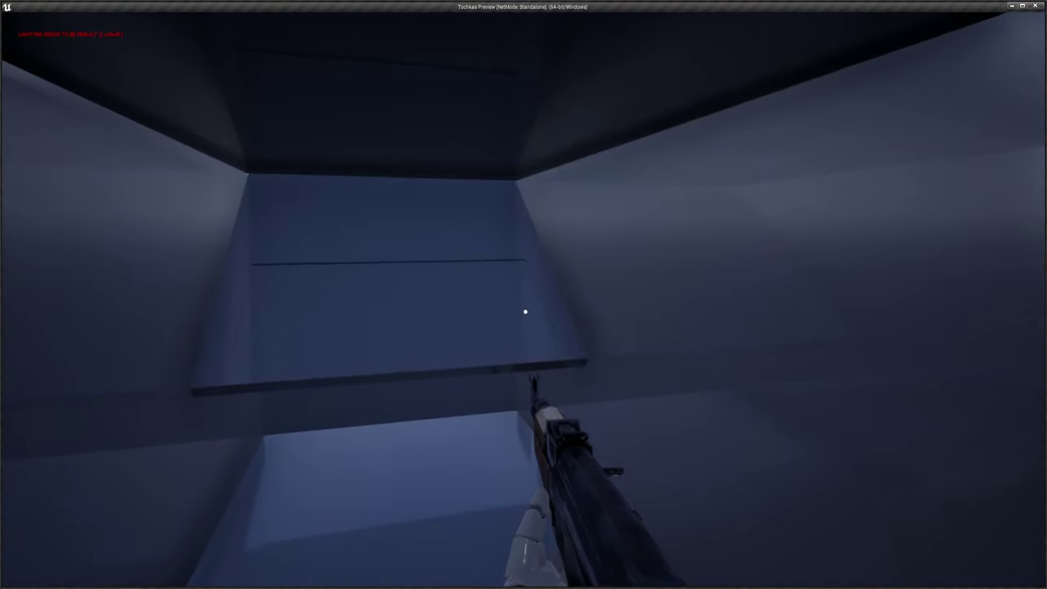
key(w)
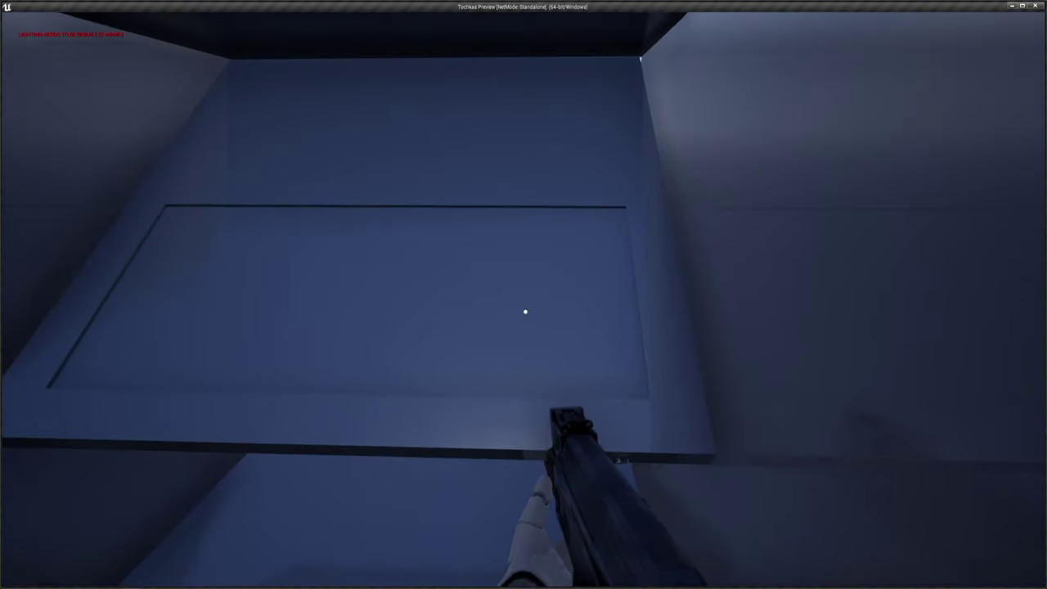
key(w)
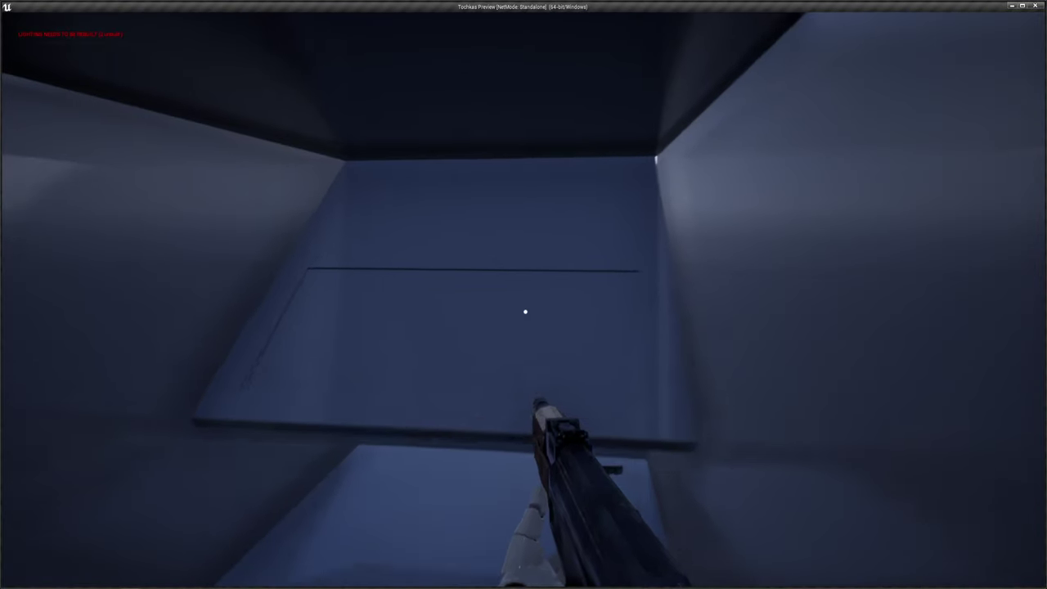
key(Escape)
alt+drag(596, 253, 514, 262)
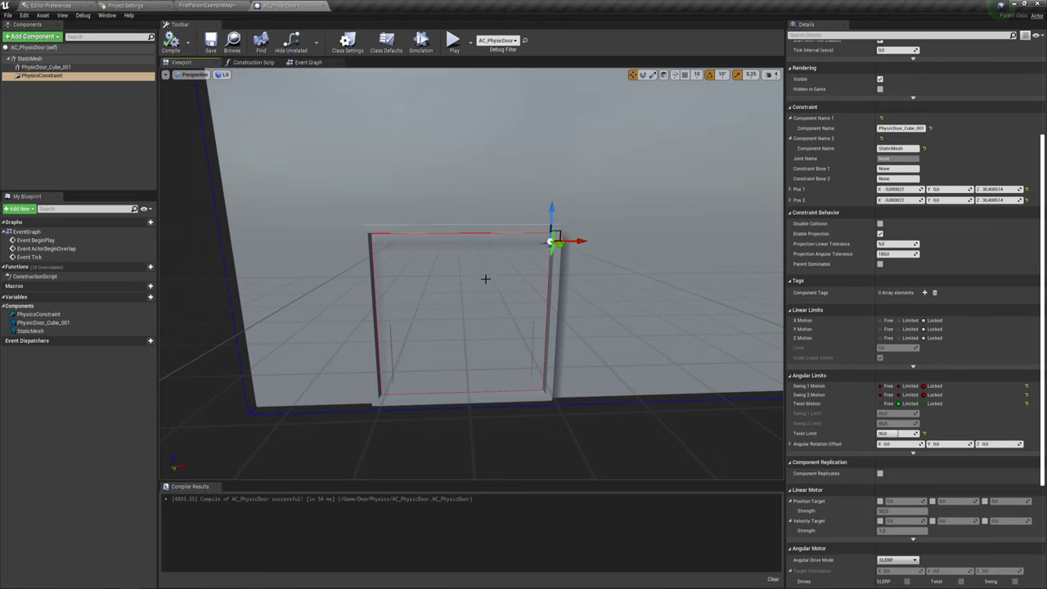
Step: Zoom the viewport and select PhysicDoor_Cube_001 to show its physics settings
scroll(559, 284, down, 4)
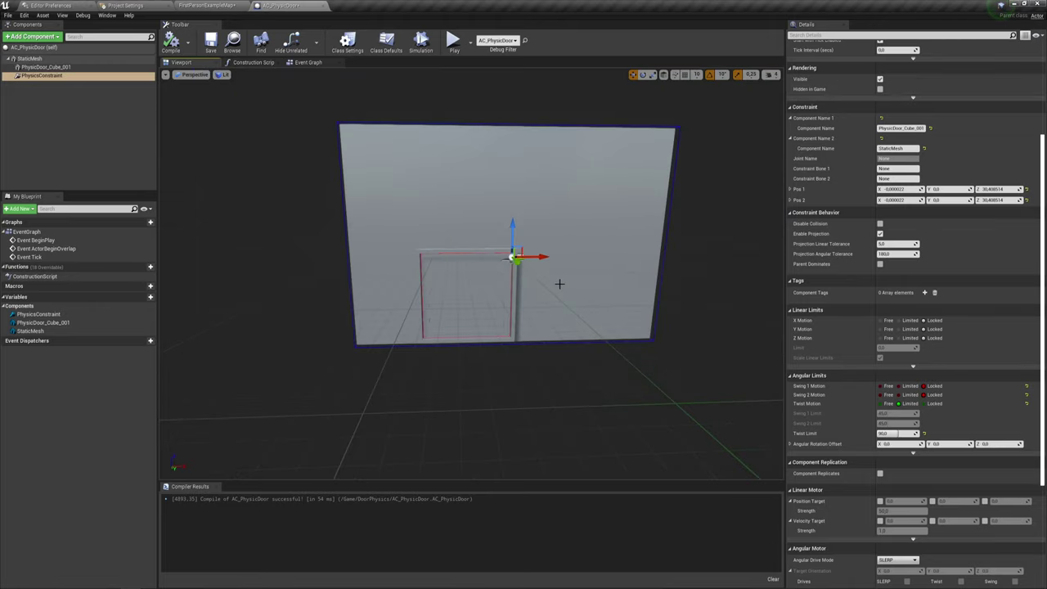
scroll(918, 186, up, 3)
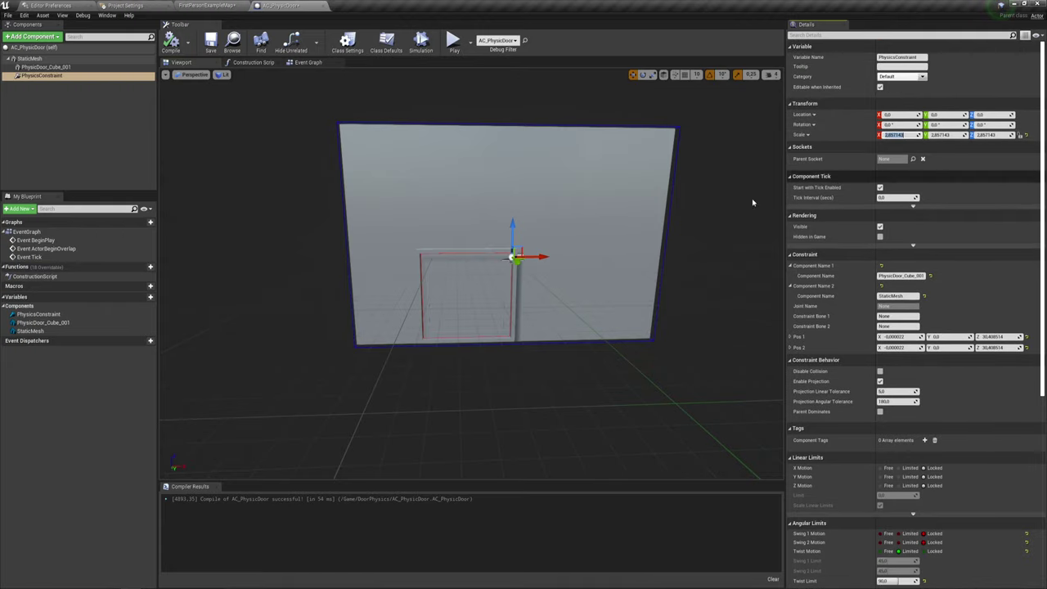
click(54, 67)
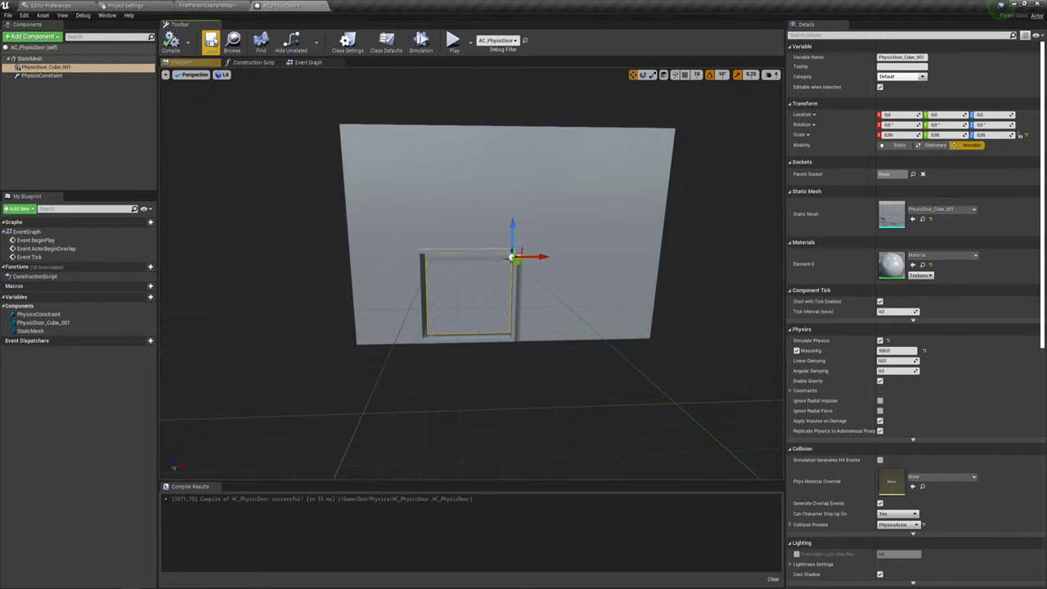
Step: Run the standalone preview, walk through the rooms to the doorway and swing the door open and shut
click(455, 41)
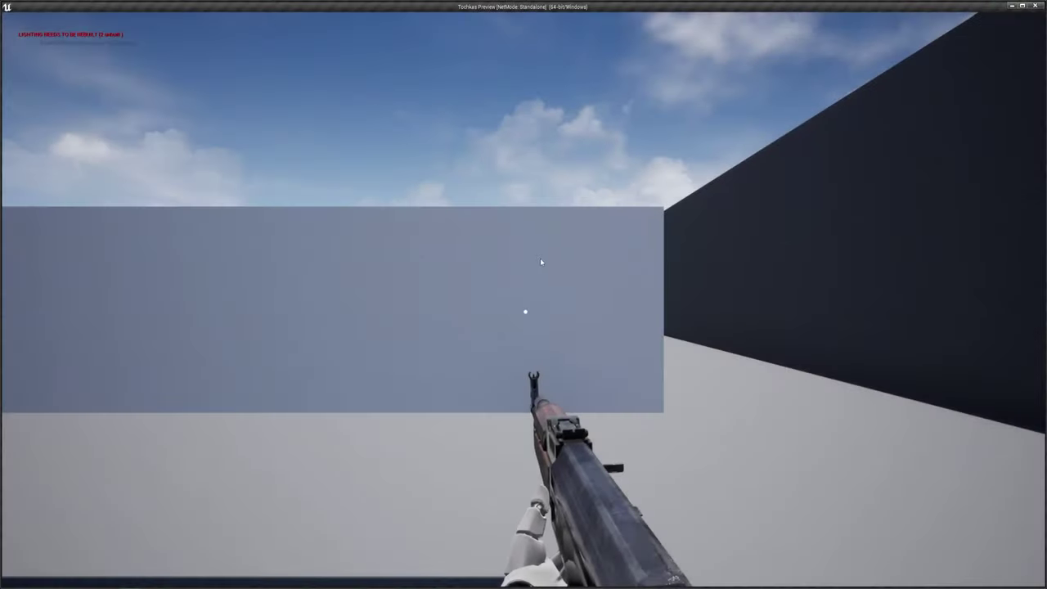
key(w)
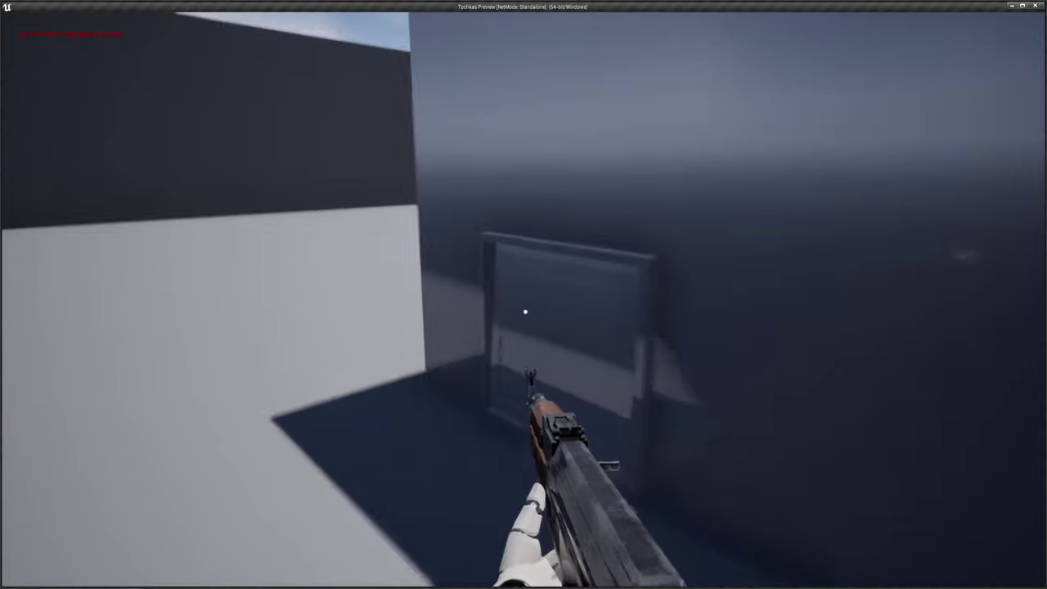
key(w)
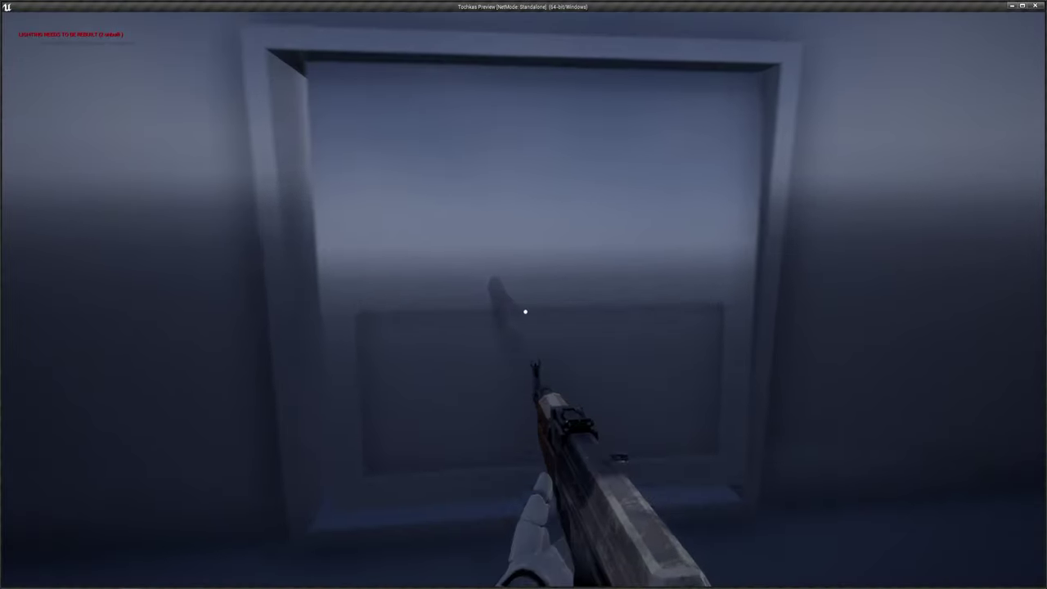
key(w)
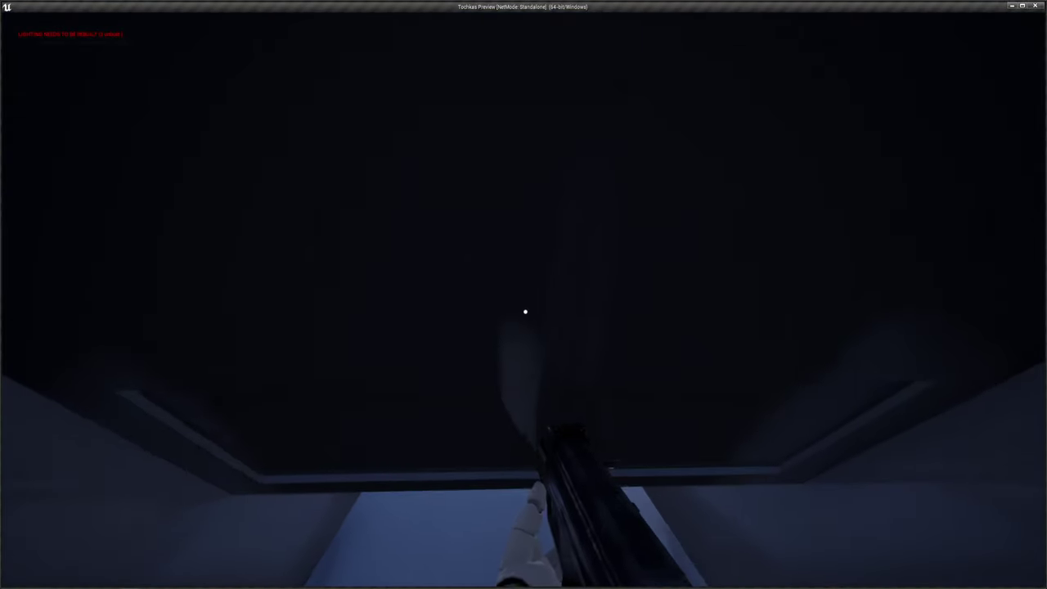
key(w)
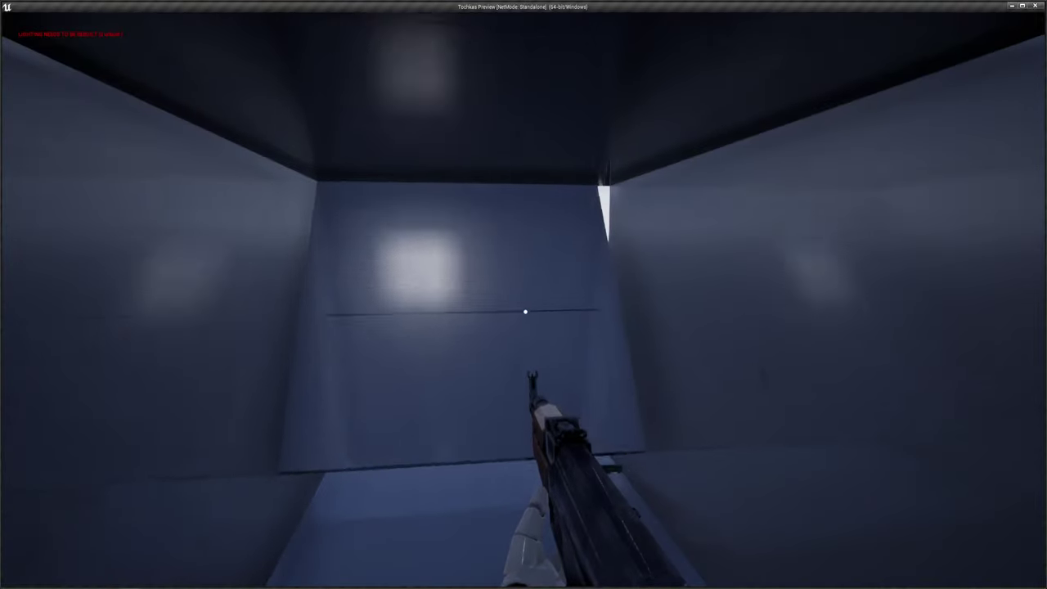
key(w)
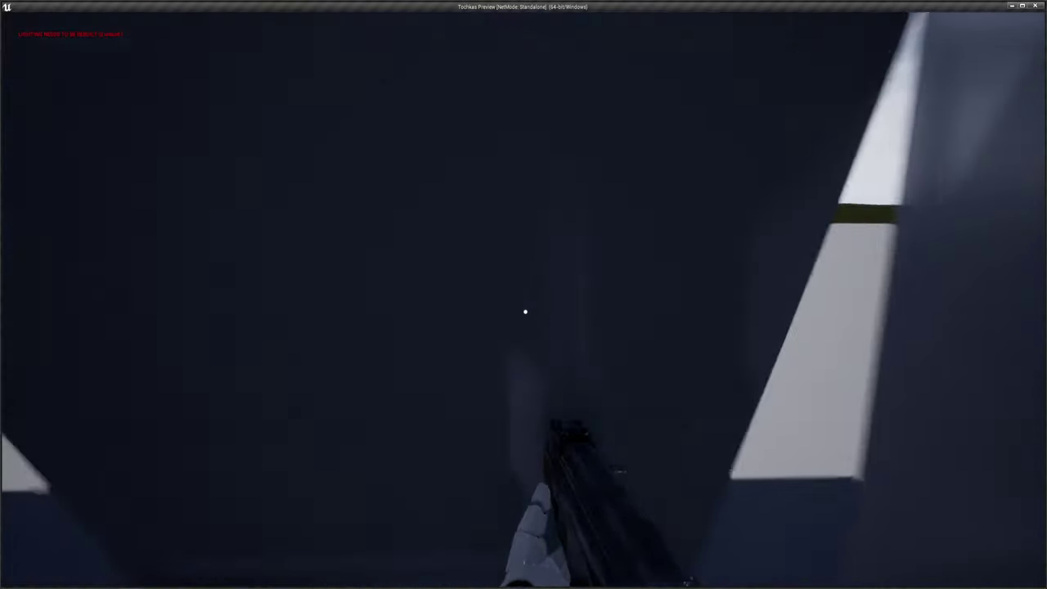
key(e)
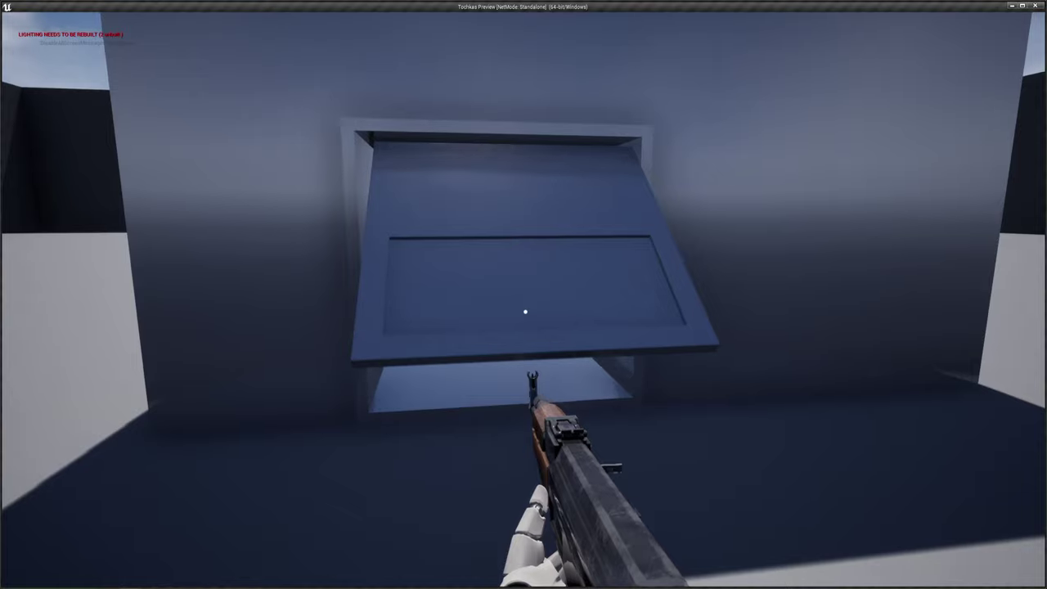
key(e)
key(e)
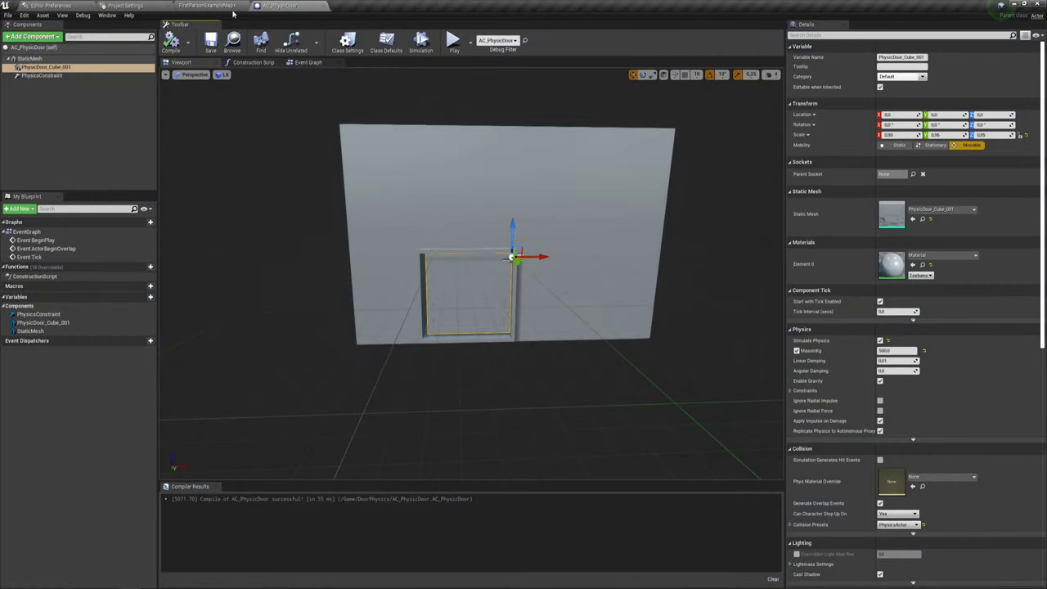
Step: Lower PhysicsDoor_Cube_001 to Location Z about -1.67 and relaunch the standalone preview
drag(538, 290, 538, 246)
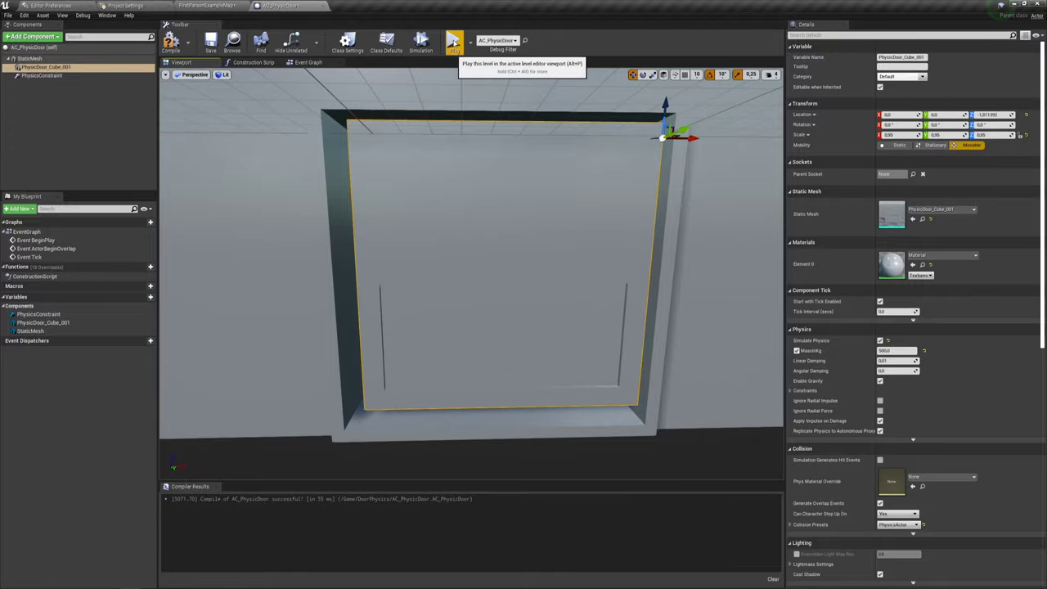
click(453, 42)
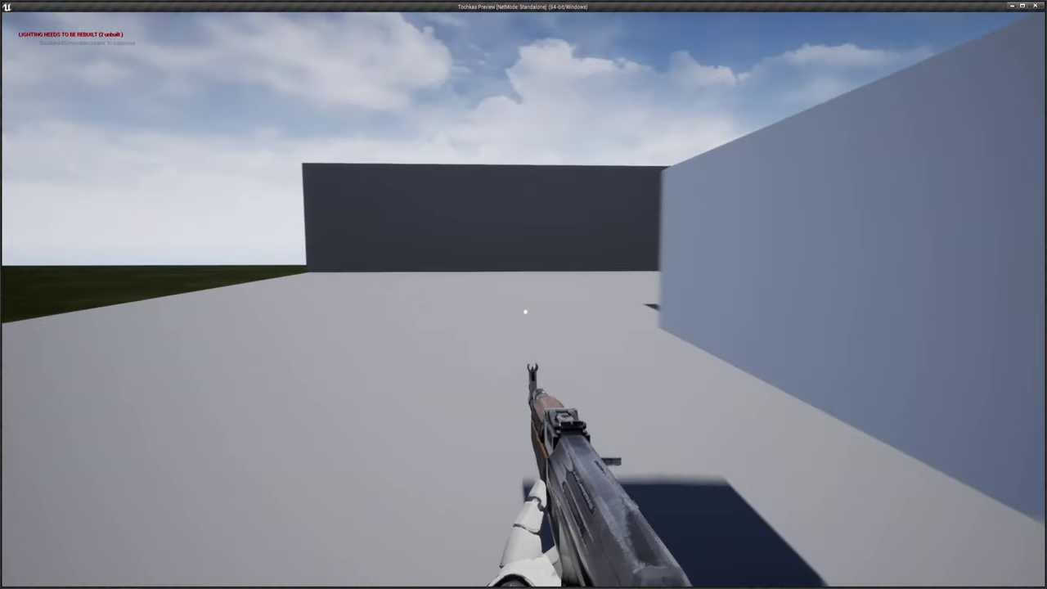
Step: Push through the lowered door into the room and rise to inspect the shaft above the opening
key(w)
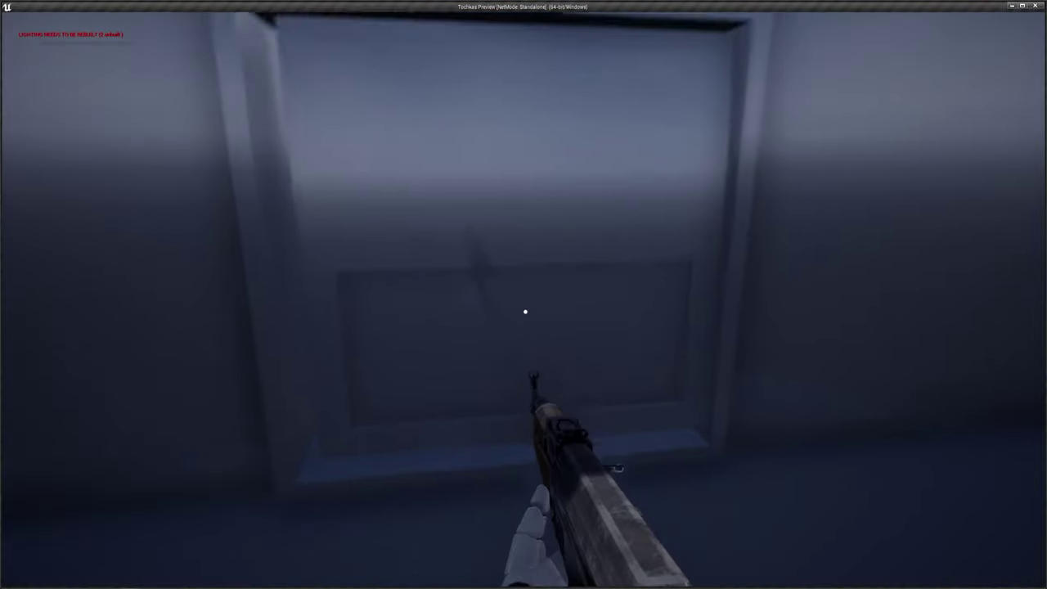
key(w)
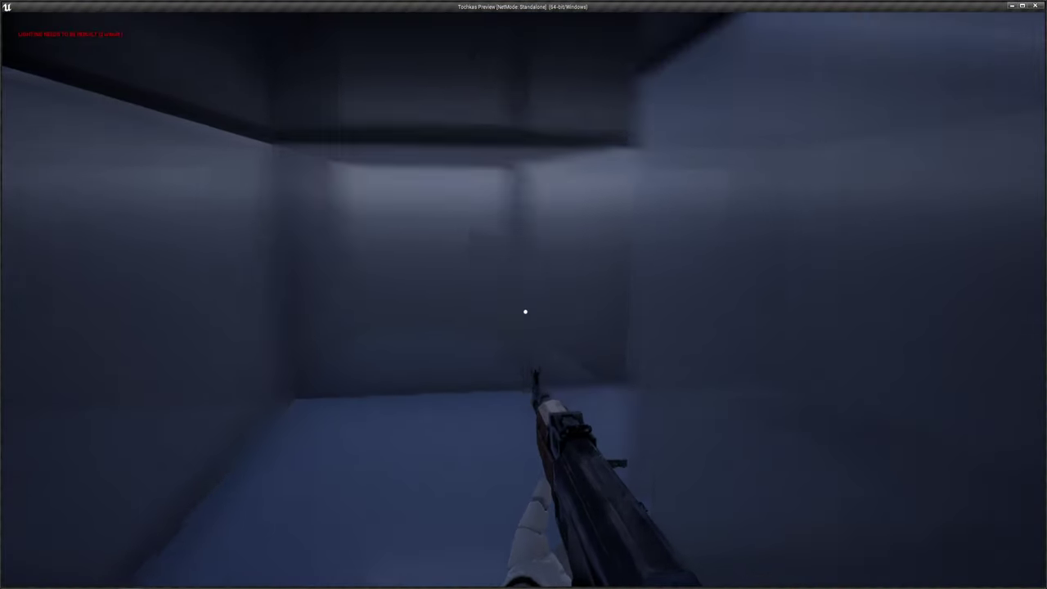
key(w)
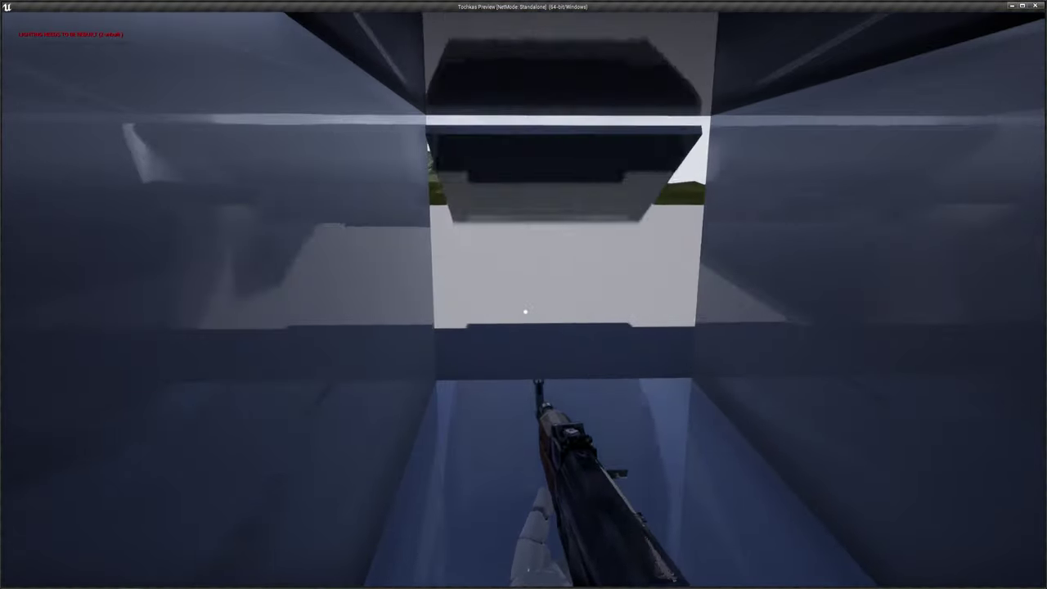
key(space)
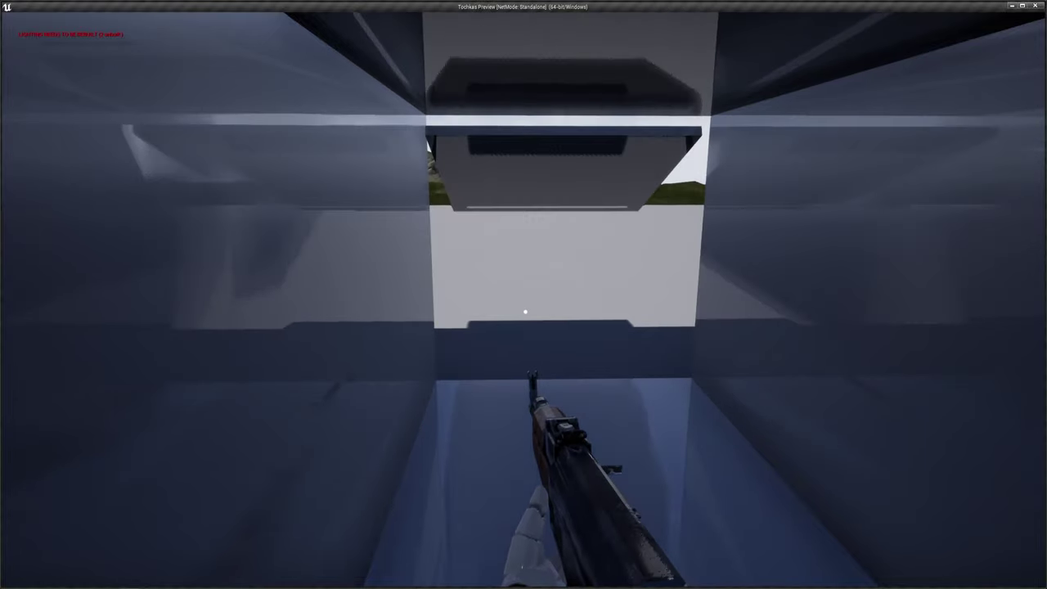
Step: Close the preview, set the PhysicsConstraint's Angular Rotation Offset X to 90, and play again
key(Escape)
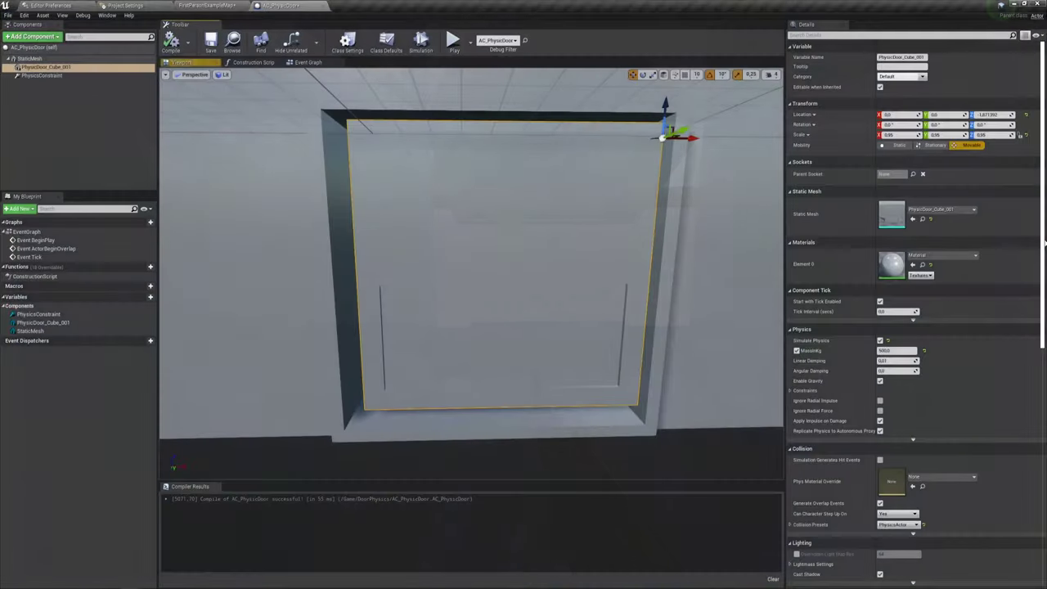
right_drag(547, 187, 547, 188)
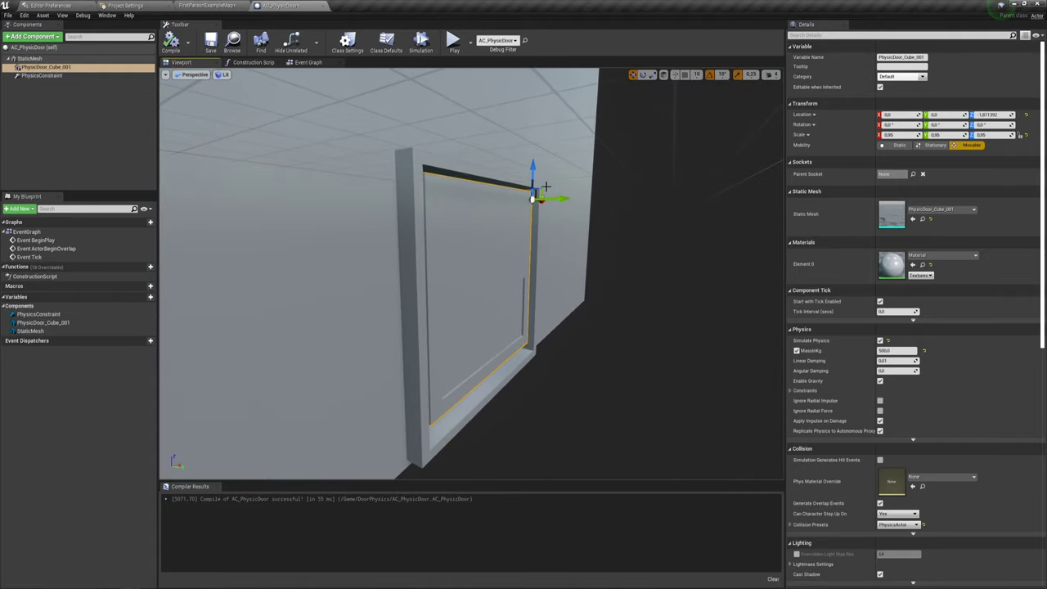
scroll(953, 335, down, 2)
scroll(953, 335, down, 2)
scroll(953, 335, down, 2)
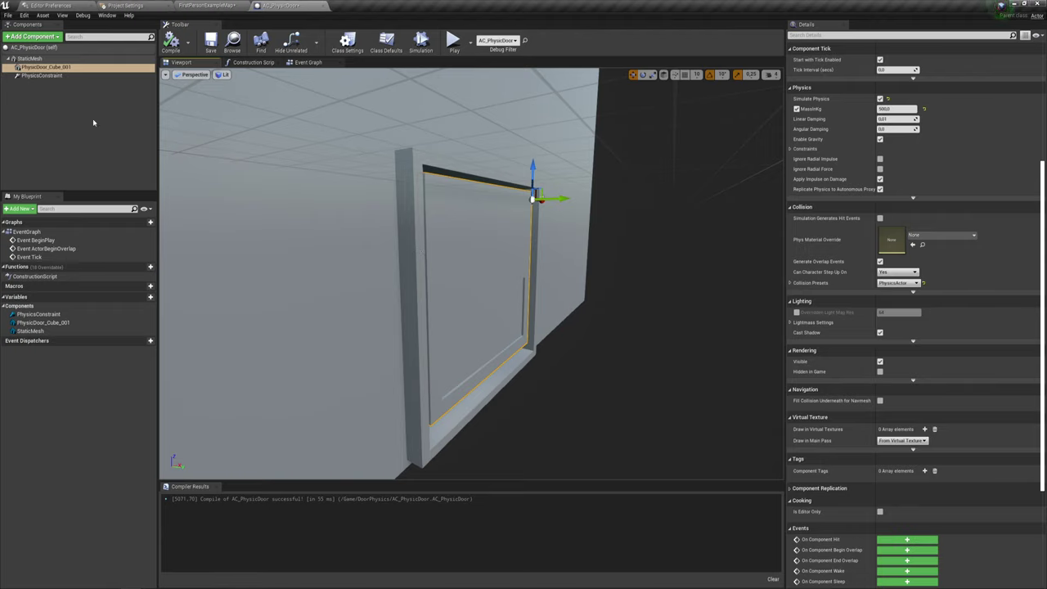
click(43, 76)
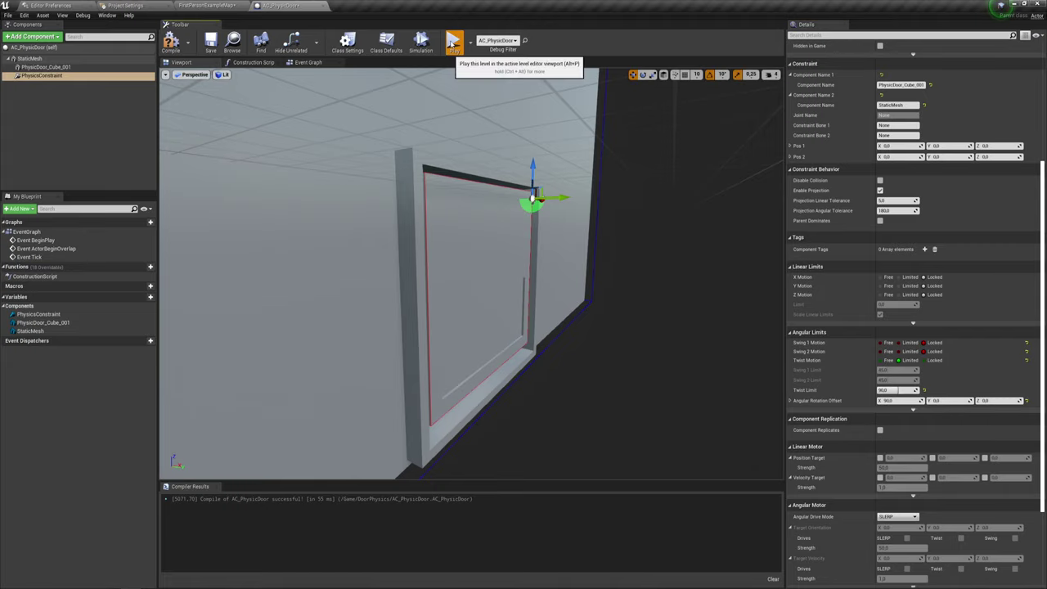
click(453, 43)
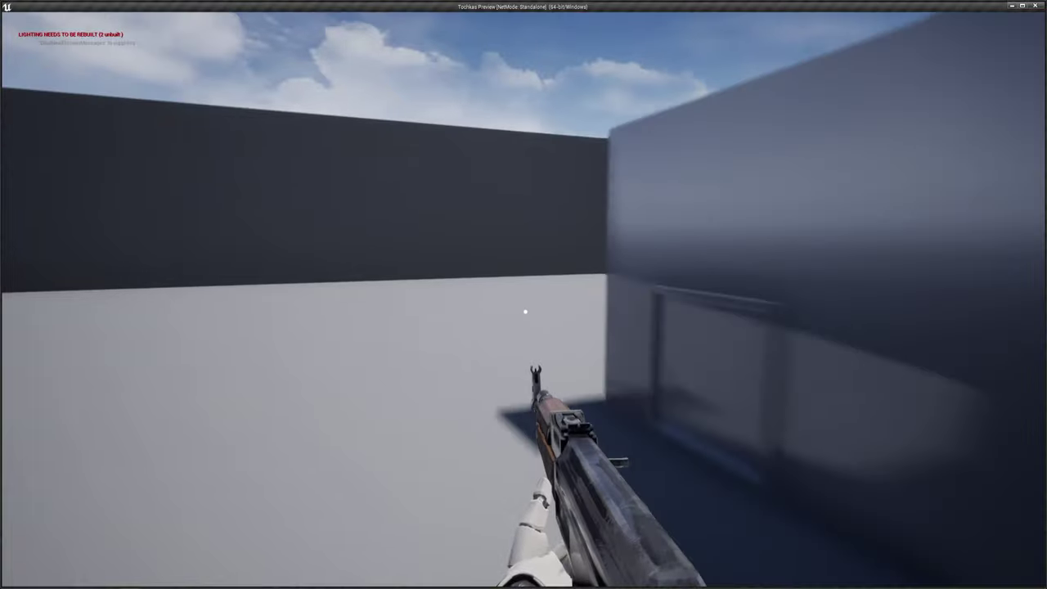
Step: Walk through the doorway into the room, back away to view it, then exit the preview
key(w)
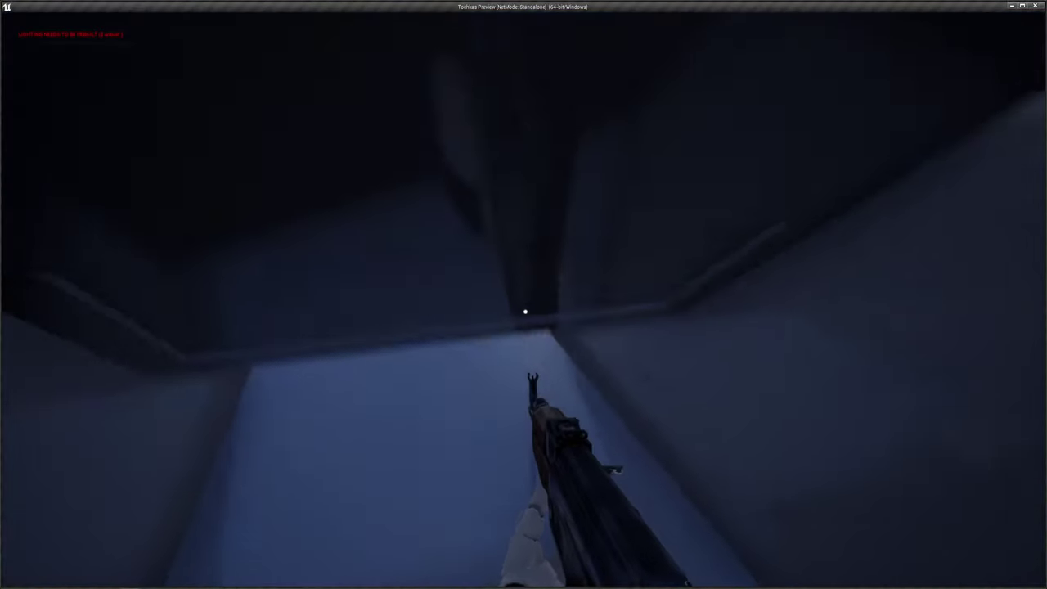
key(w)
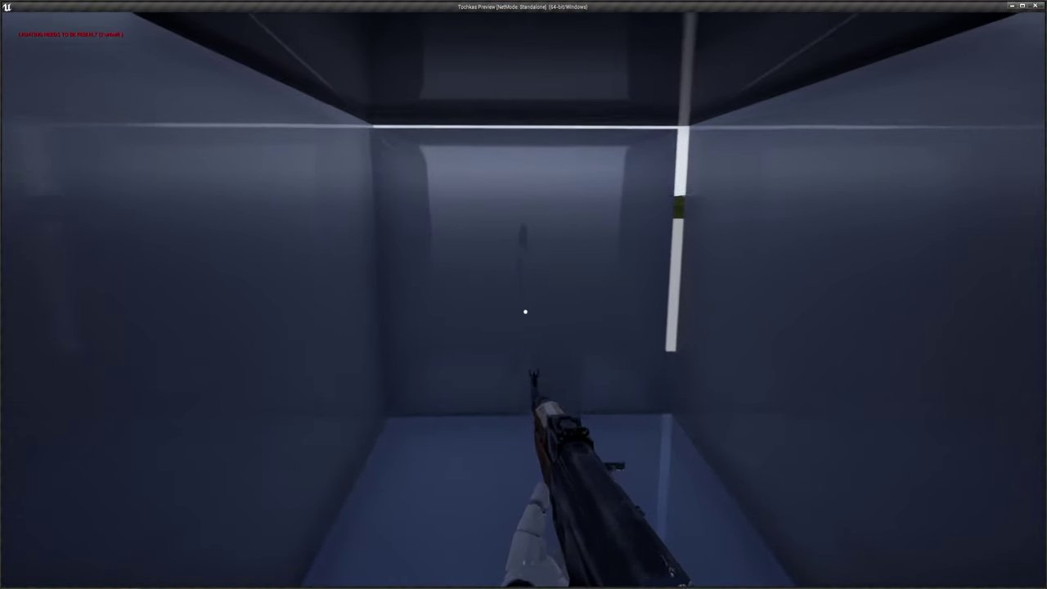
key(w)
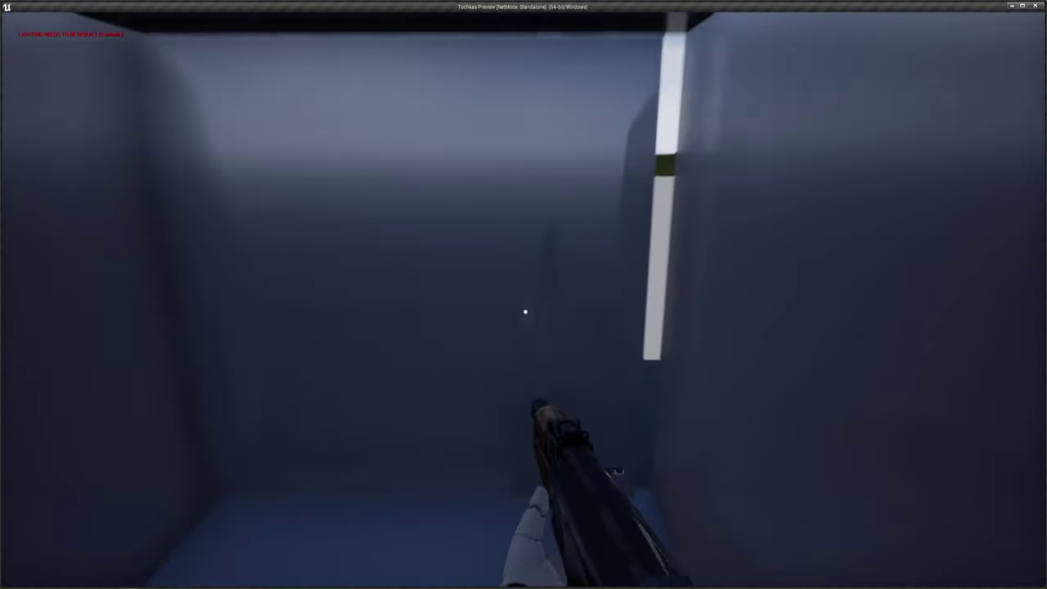
key(s)
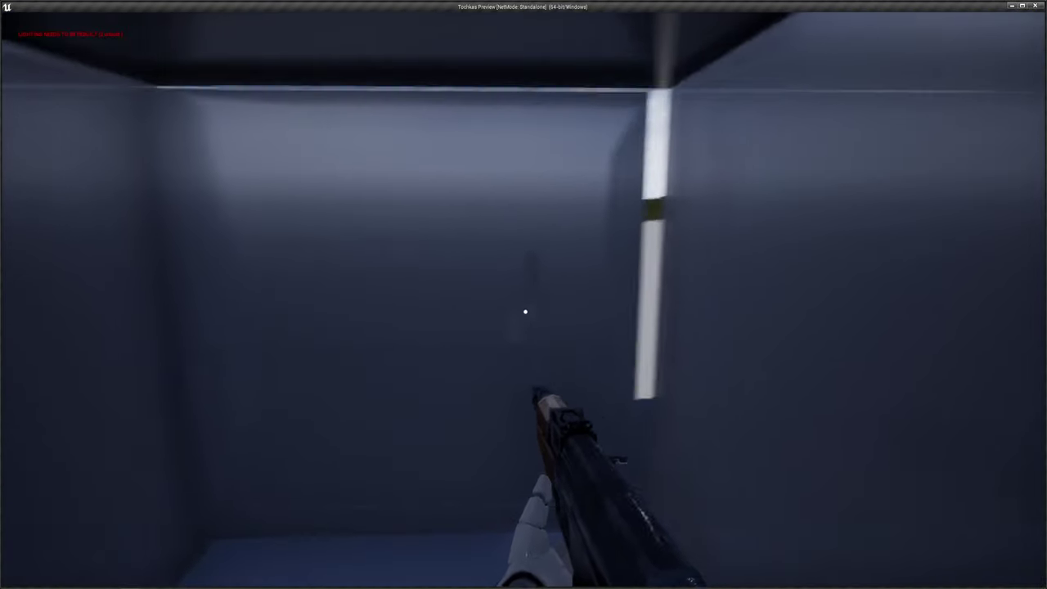
key(s)
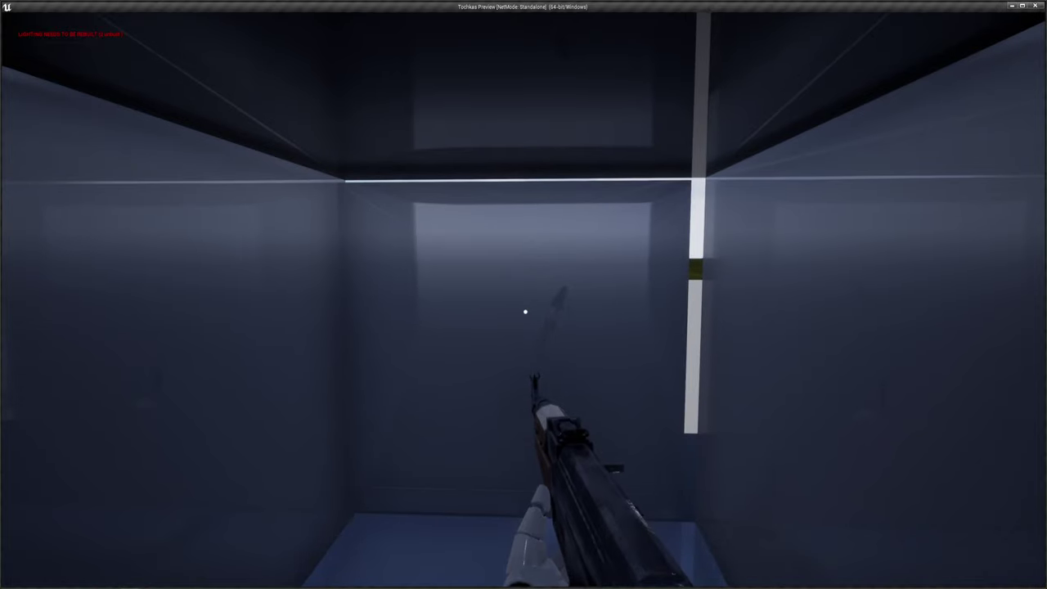
key(Escape)
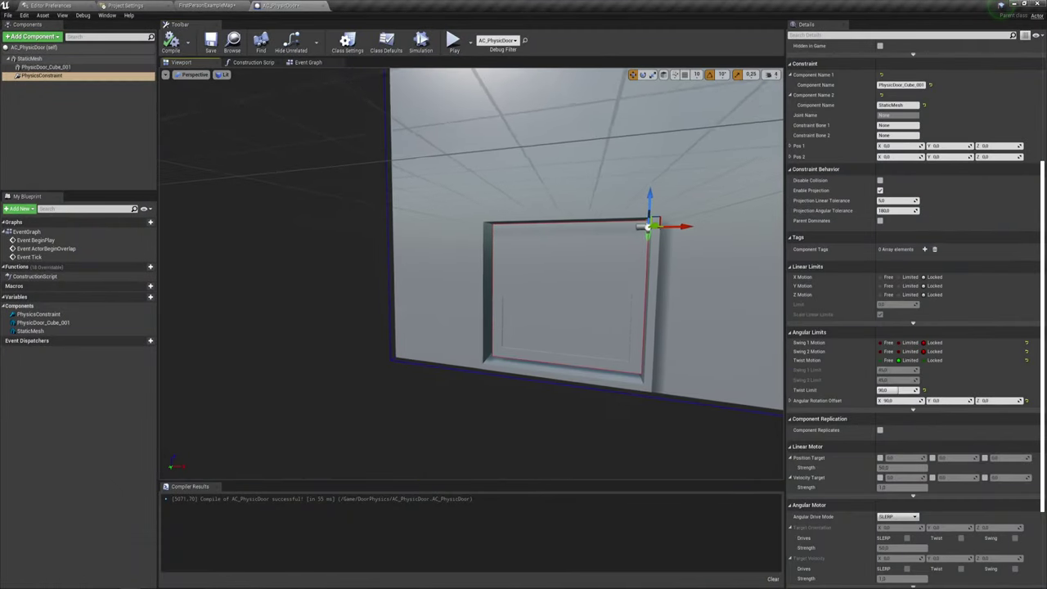
Step: Select PhysicsDoor_Cube_001, compile AC_PhysicDoor, and start another standalone preview
drag(685, 233, 685, 233)
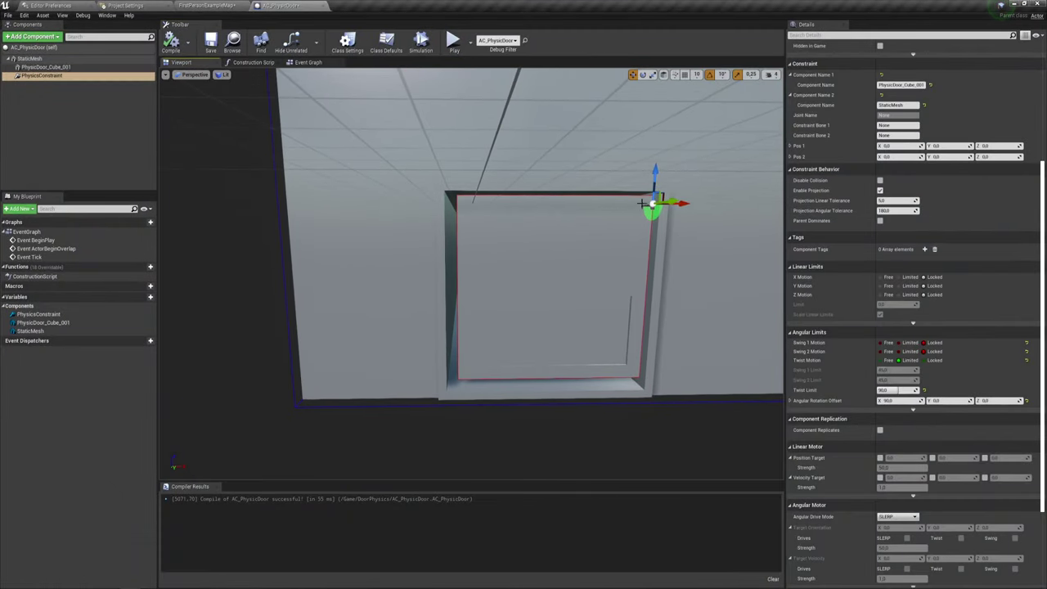
click(47, 67)
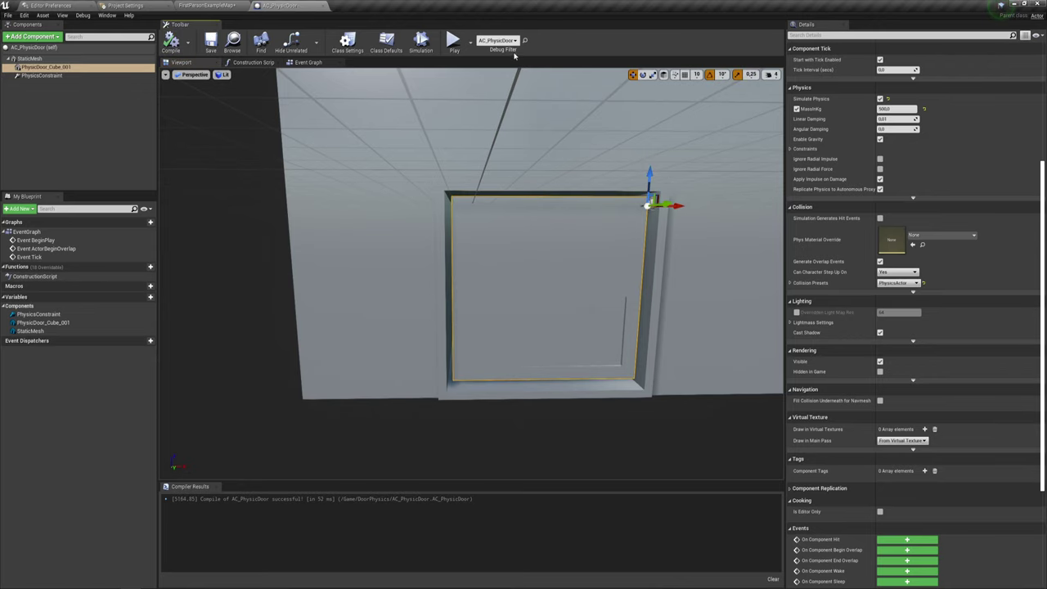
click(455, 42)
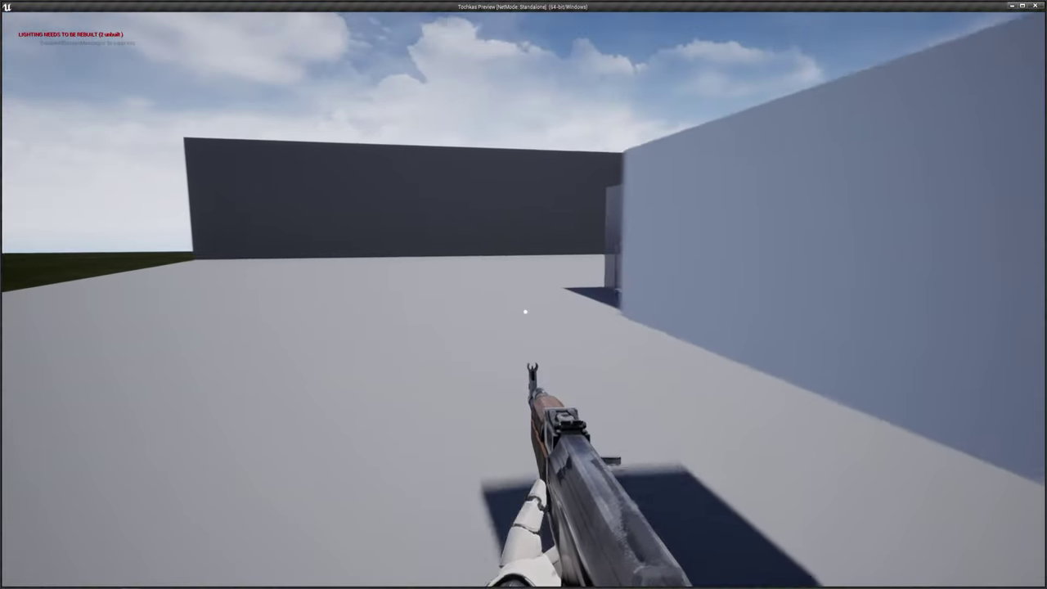
Step: Walk through the doorway and turn back to face it, exit the preview, and orbit to an oblique door view
key(w)
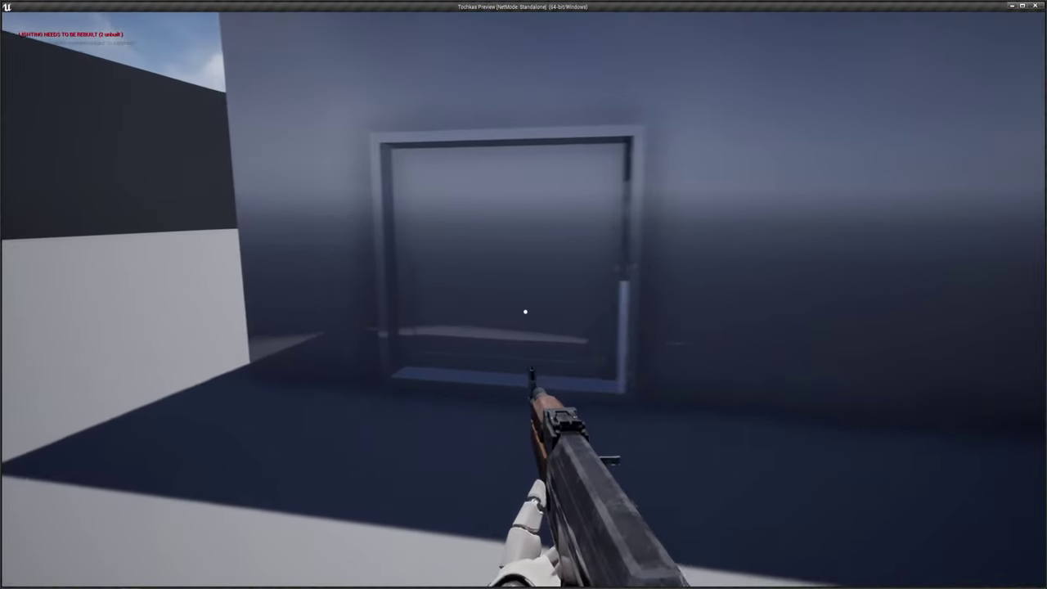
key(w)
key(w)
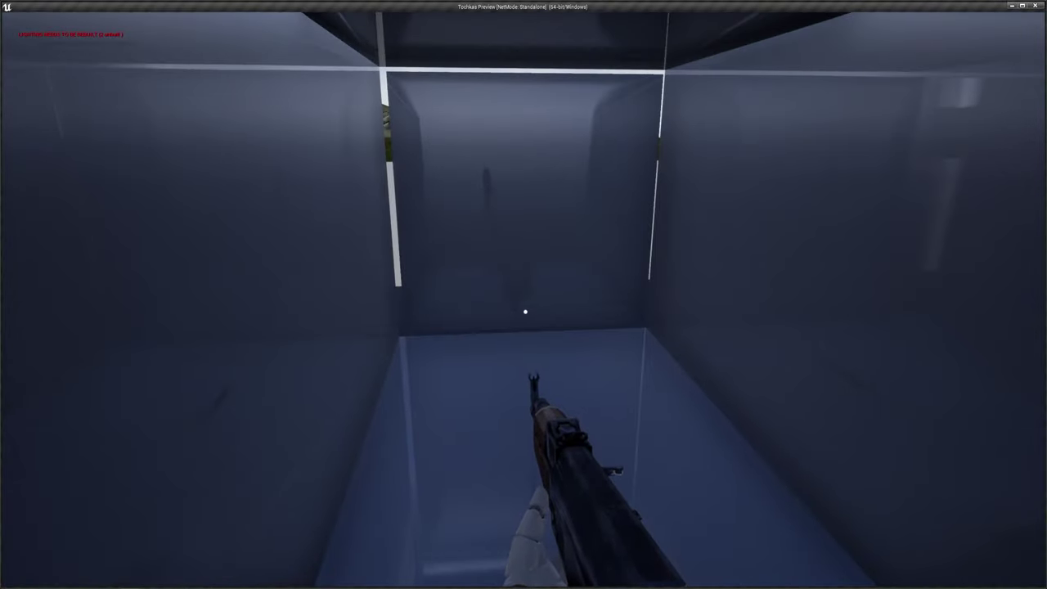
key(w)
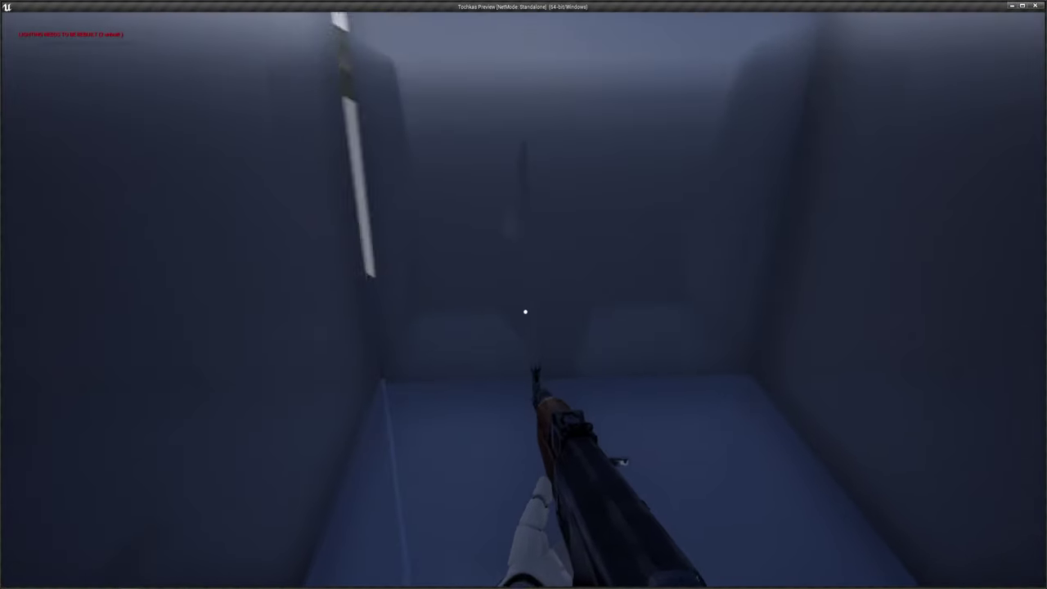
key(w)
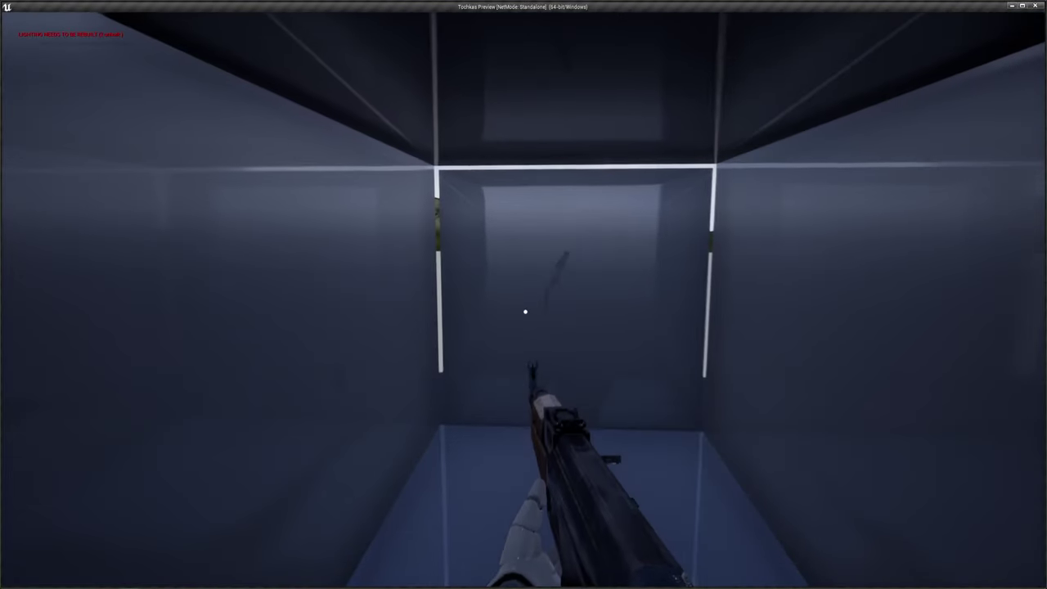
key(w)
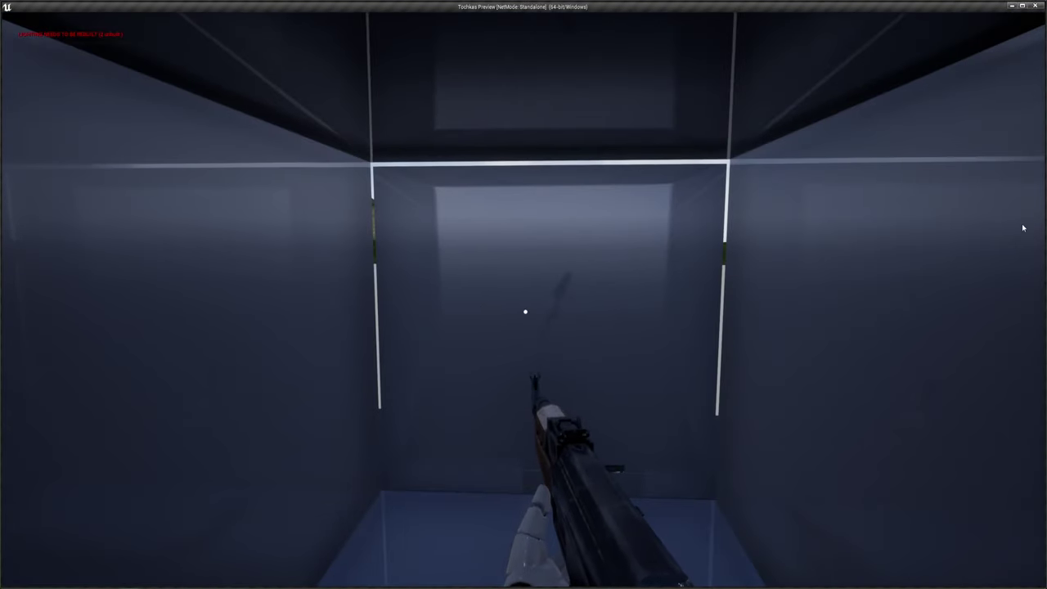
key(Escape)
drag(693, 229, 556, 245)
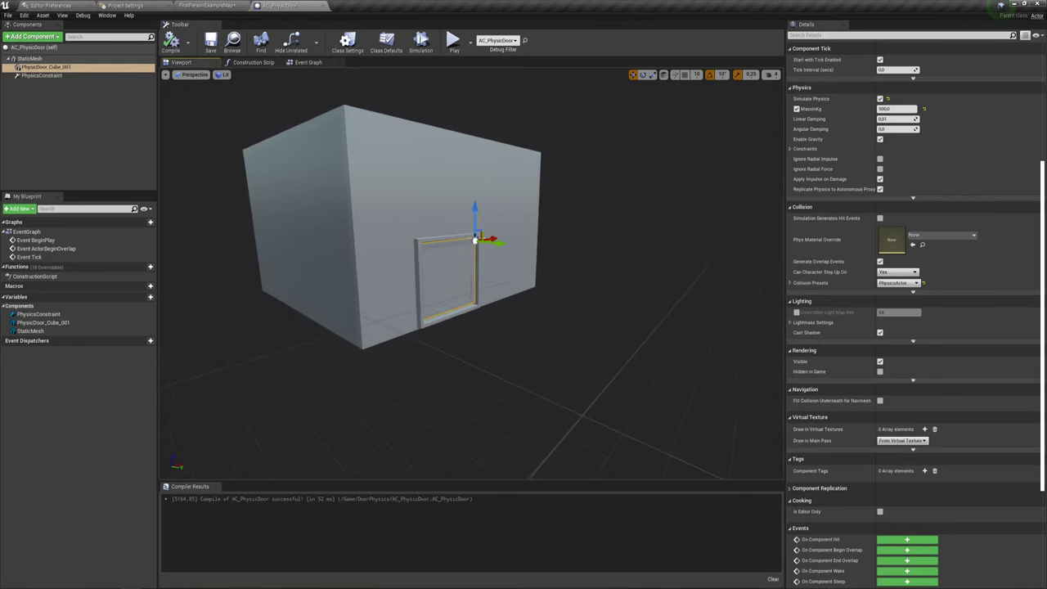
Step: In the level editor, open Content > DOOR and bring up Asset Actions for the Door_jamb mesh
click(205, 5)
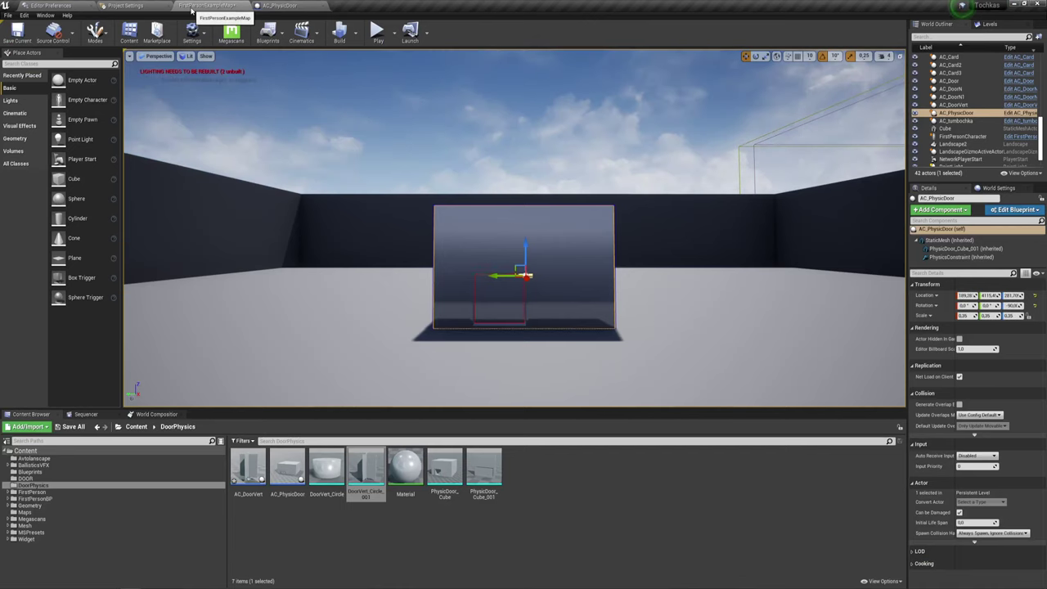
click(137, 427)
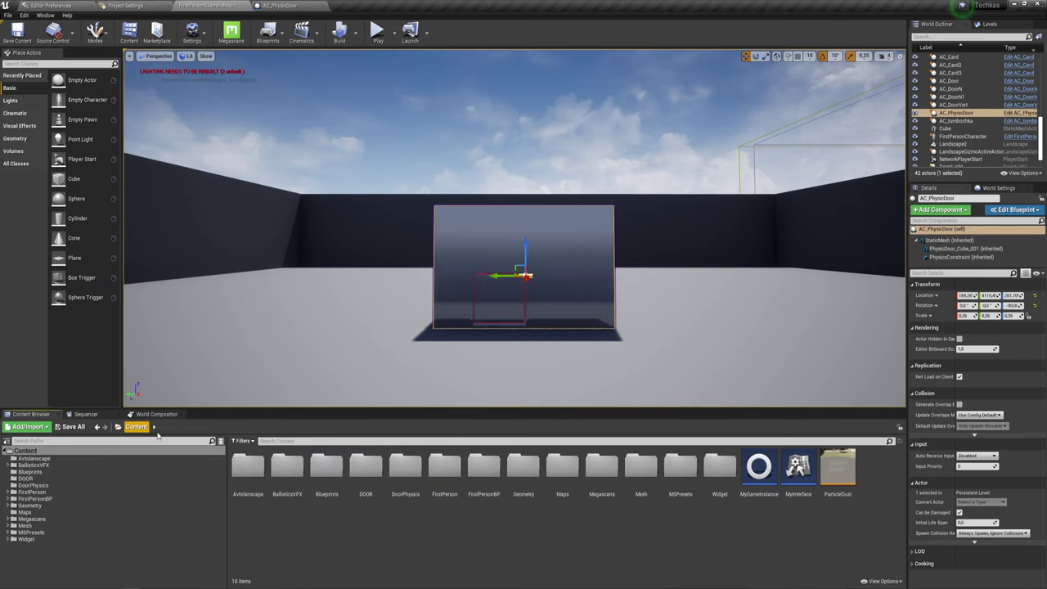
double_click(365, 466)
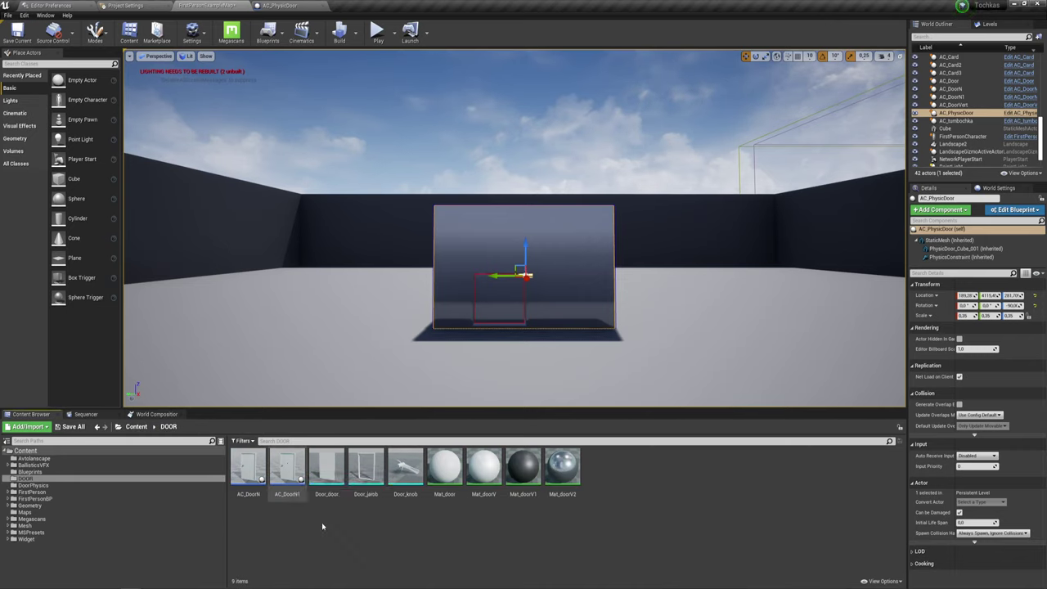
click(325, 472)
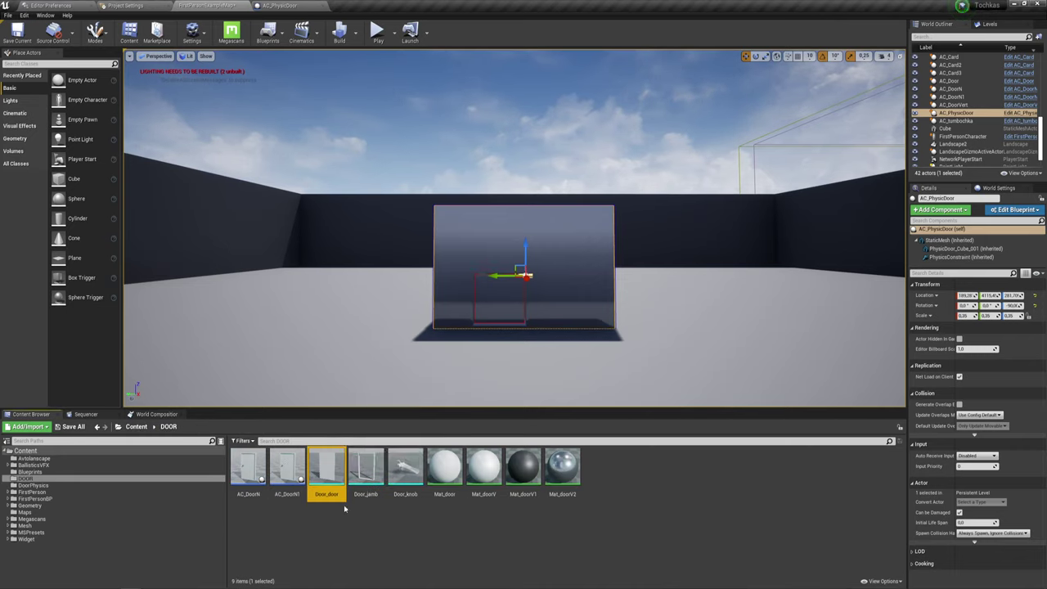
right_click(368, 470)
mouse_move(422, 202)
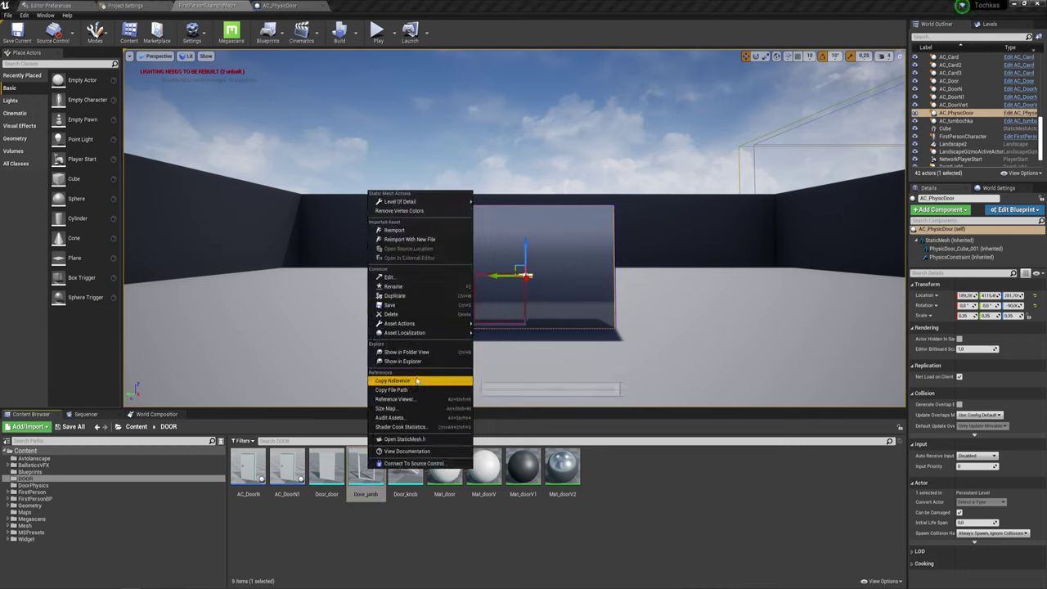
mouse_move(458, 334)
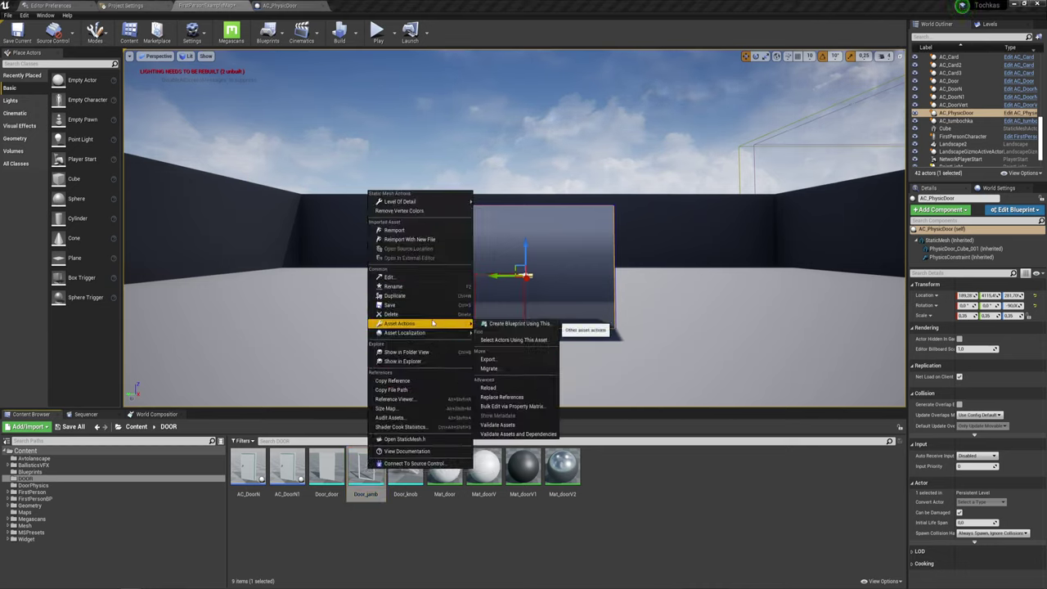
Step: Create a Blueprint named AC_Door_jamb from Door_jamb, saved in the DoorPhysics folder
click(519, 323)
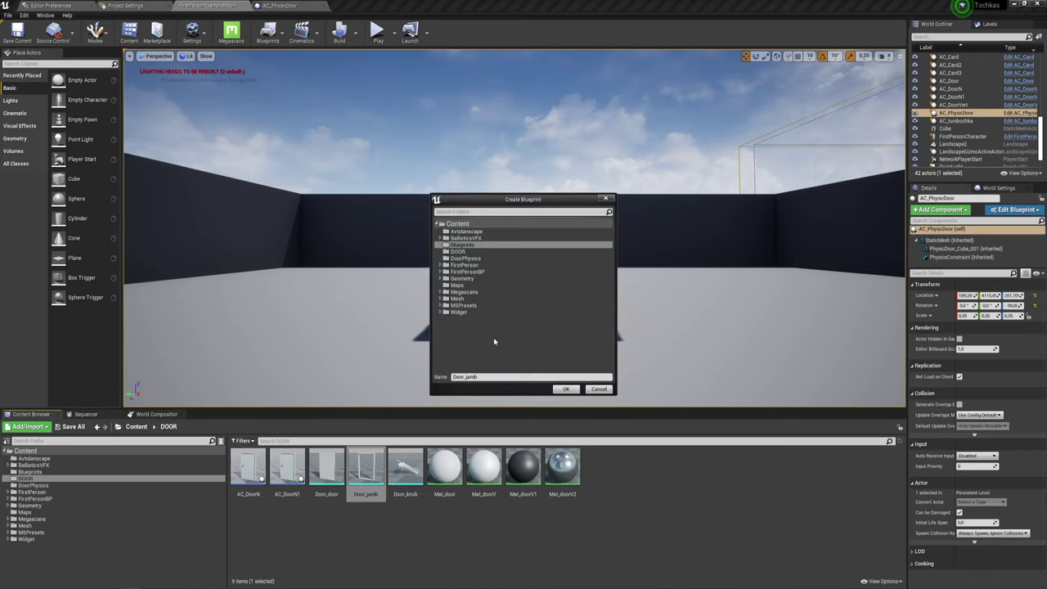
click(466, 259)
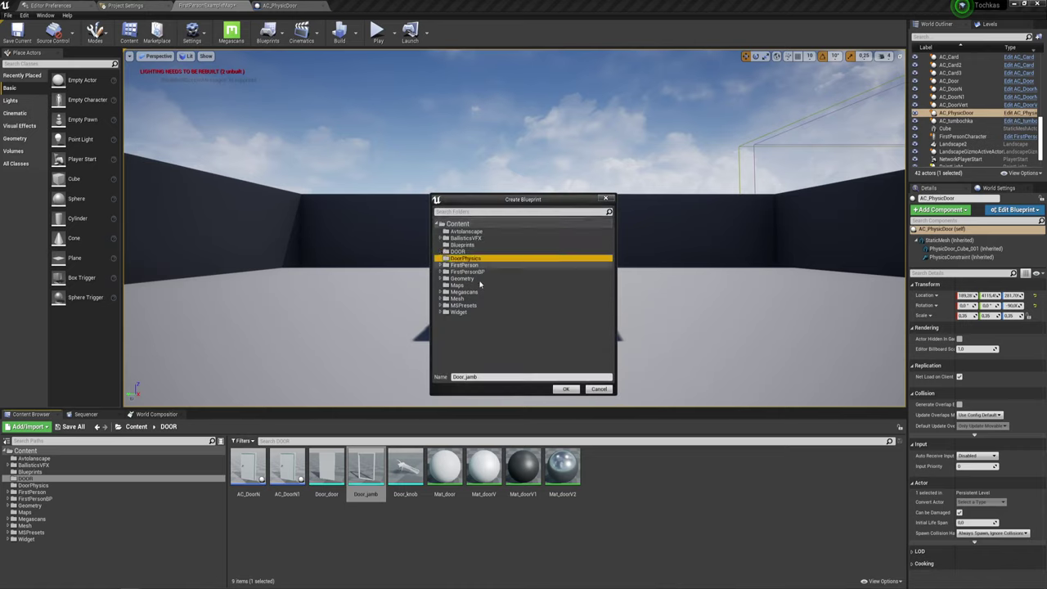
click(488, 377)
text(AC_)
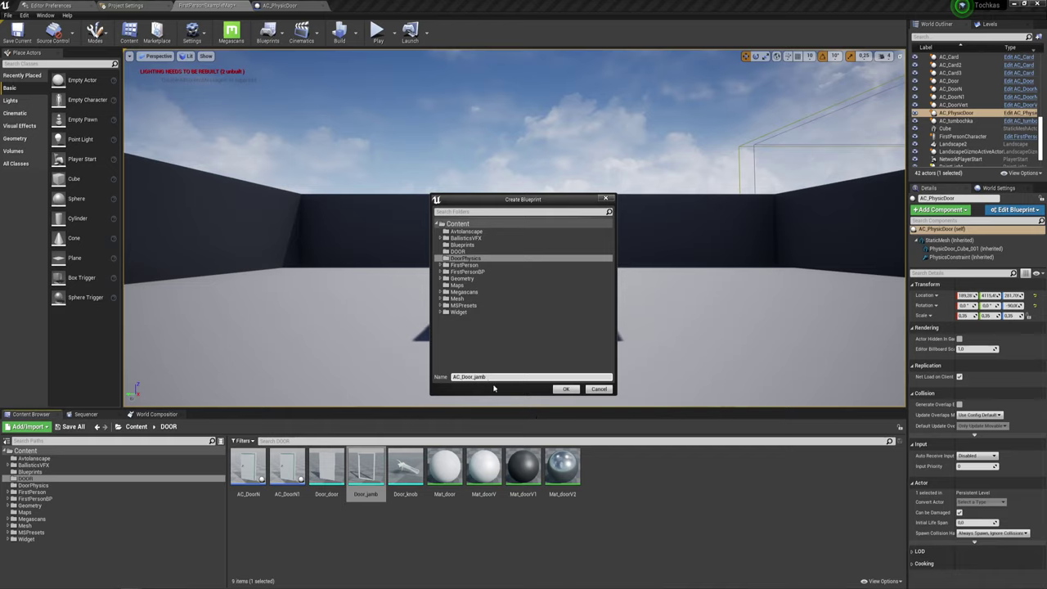
click(563, 389)
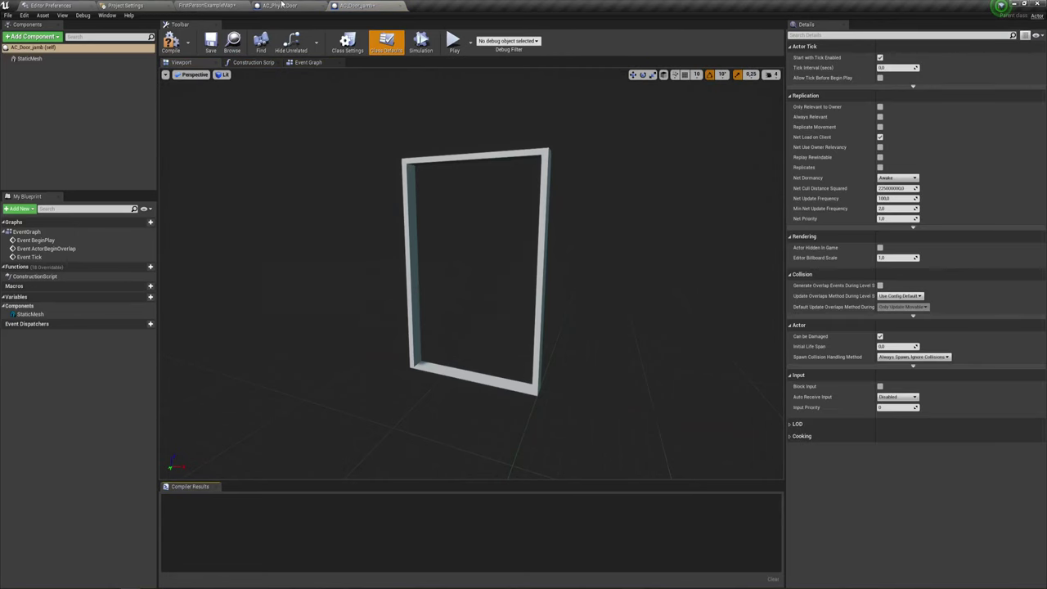
Step: Add a Door_door static mesh component to the AC_Door_jamb Blueprint
click(205, 6)
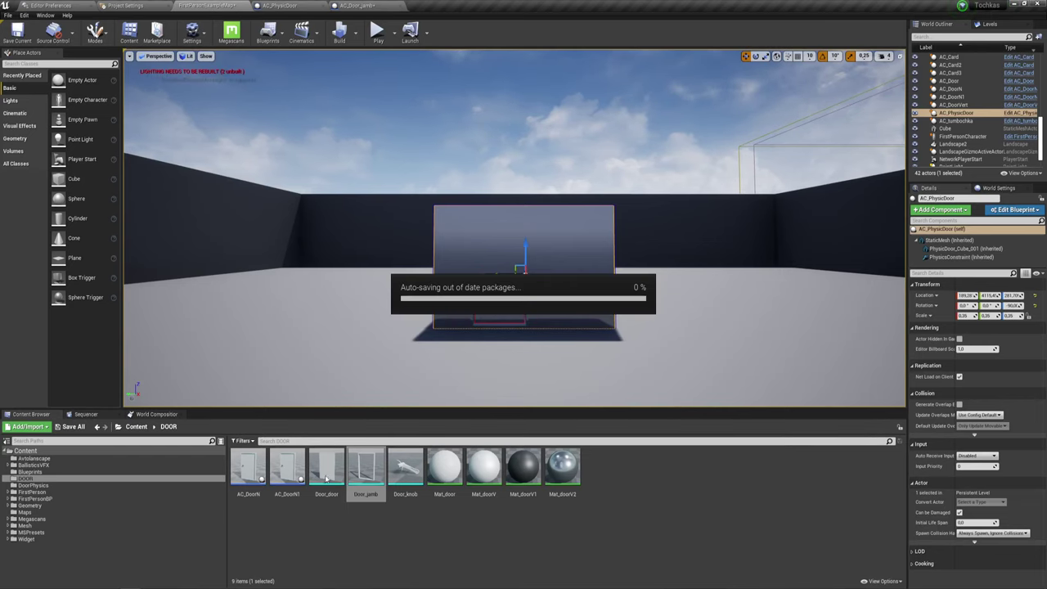
click(368, 5)
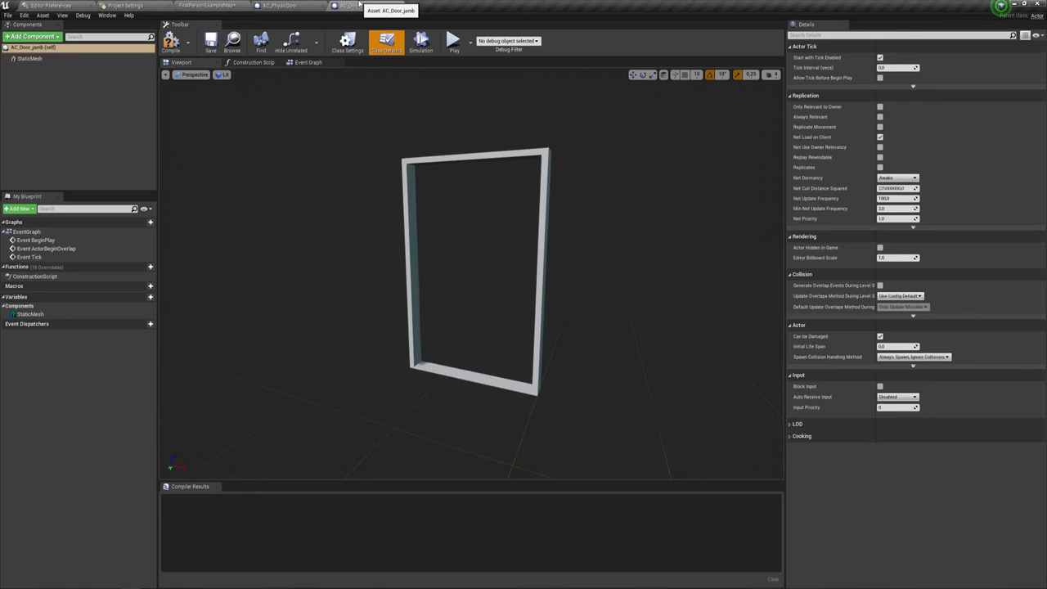
click(33, 36)
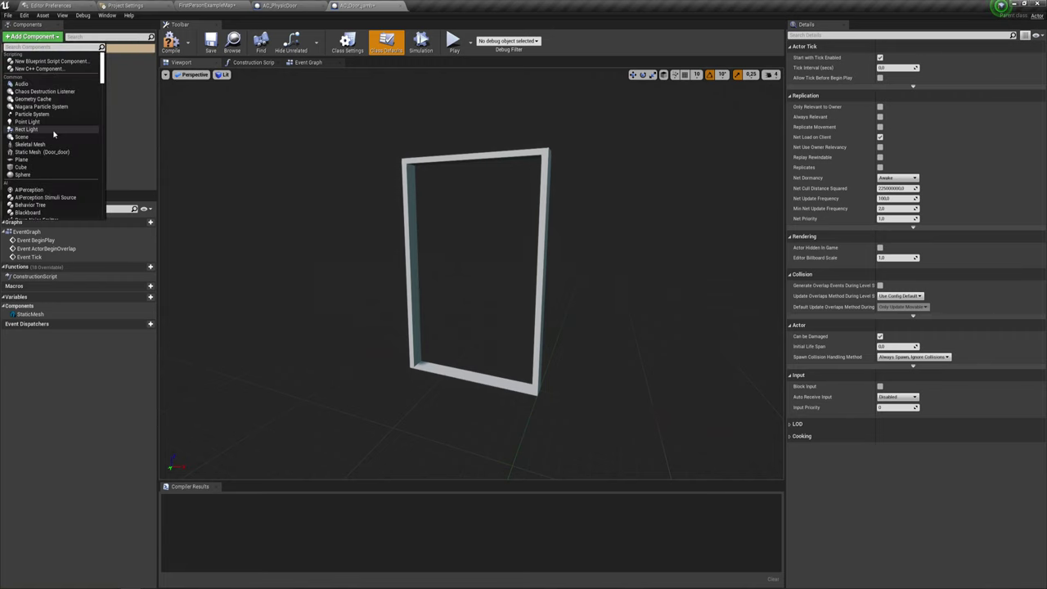
click(49, 153)
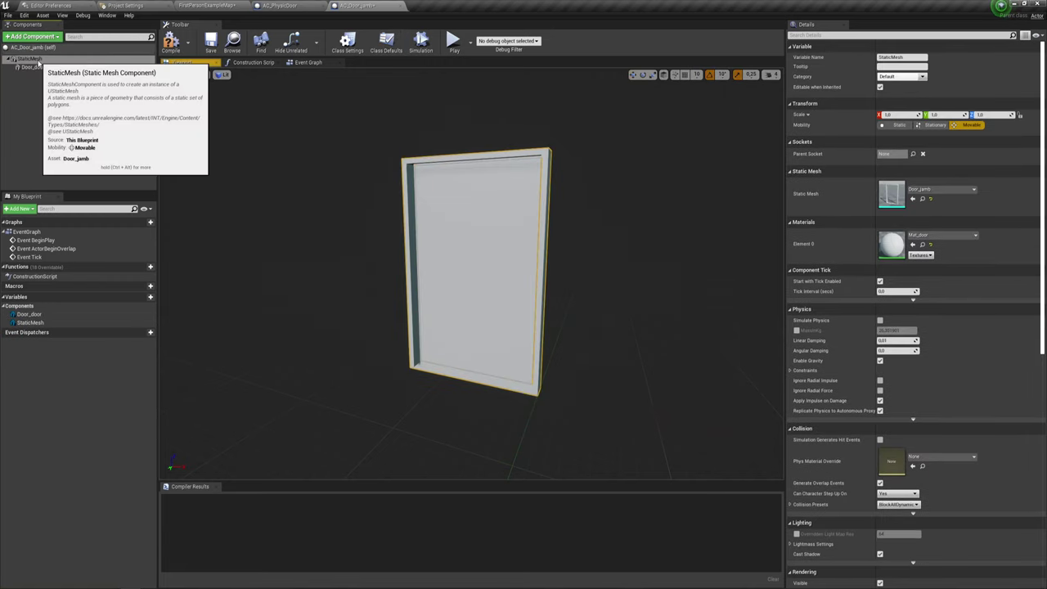
Step: Add a Physics Constraint component to AC_Door_jamb
click(55, 38)
scroll(51, 188, down, 3)
scroll(51, 188, down, 3)
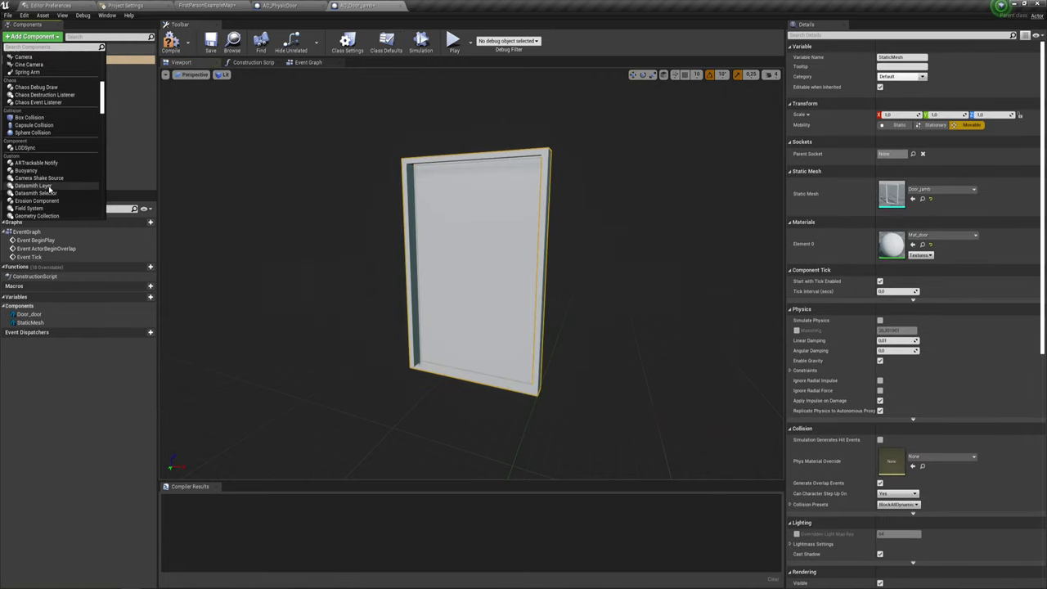
scroll(51, 188, down, 3)
scroll(51, 190, down, 3)
scroll(51, 190, down, 3)
scroll(50, 190, down, 3)
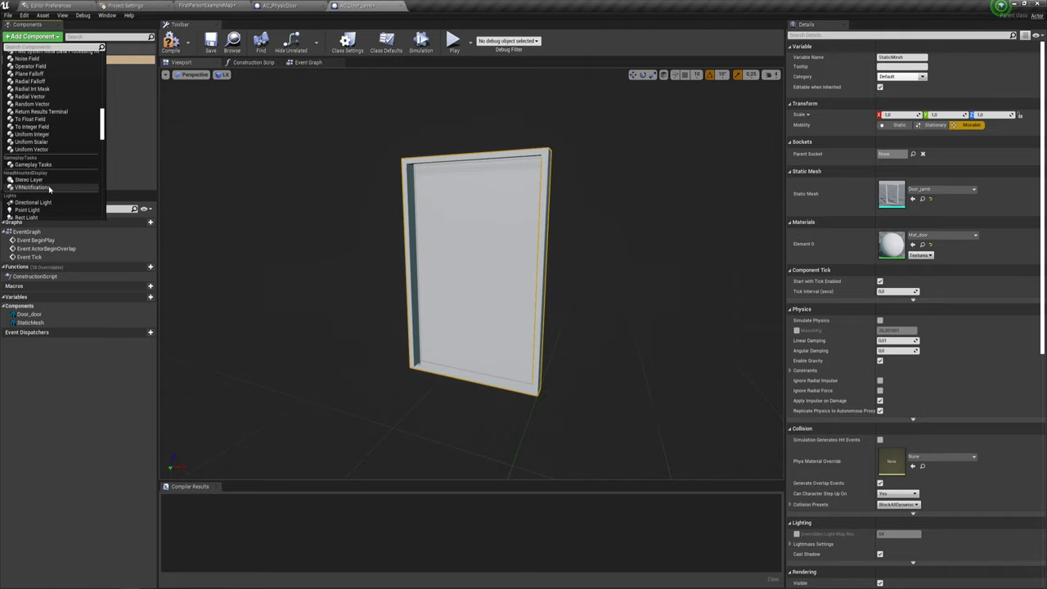
scroll(50, 189, down, 3)
scroll(49, 189, down, 3)
scroll(47, 191, down, 3)
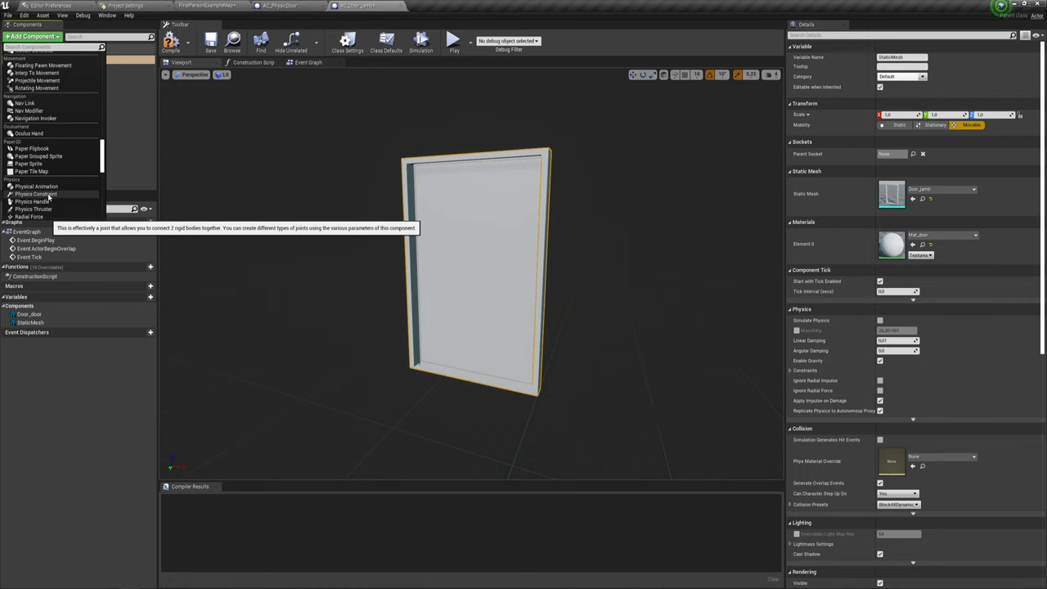
click(36, 193)
Step: Keep the PhysicsConstraint name and move it along X to about -7.2 at the jamb's hinge corner
key(Return)
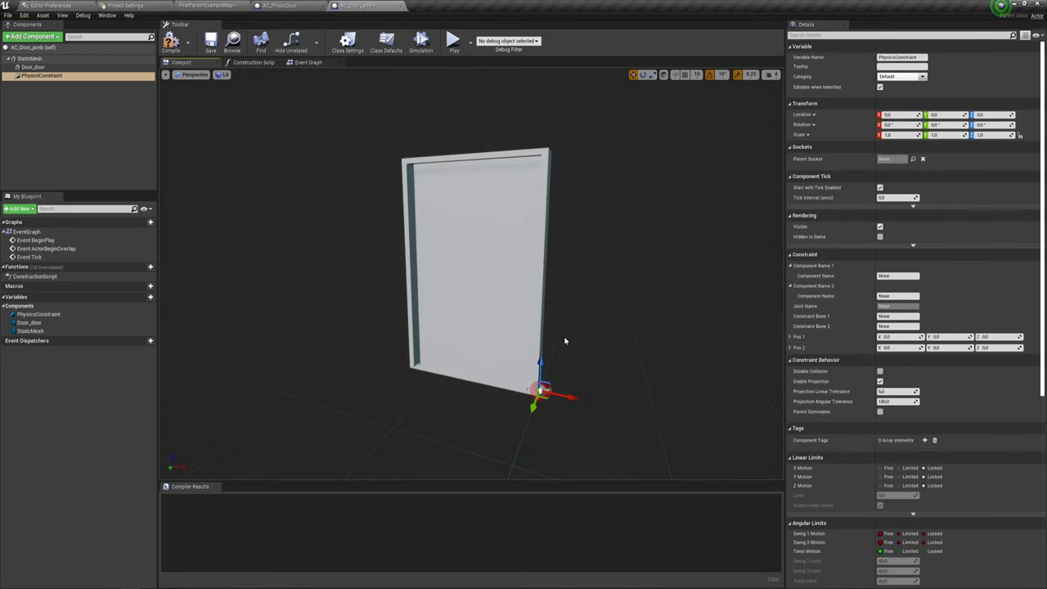
drag(584, 332, 615, 333)
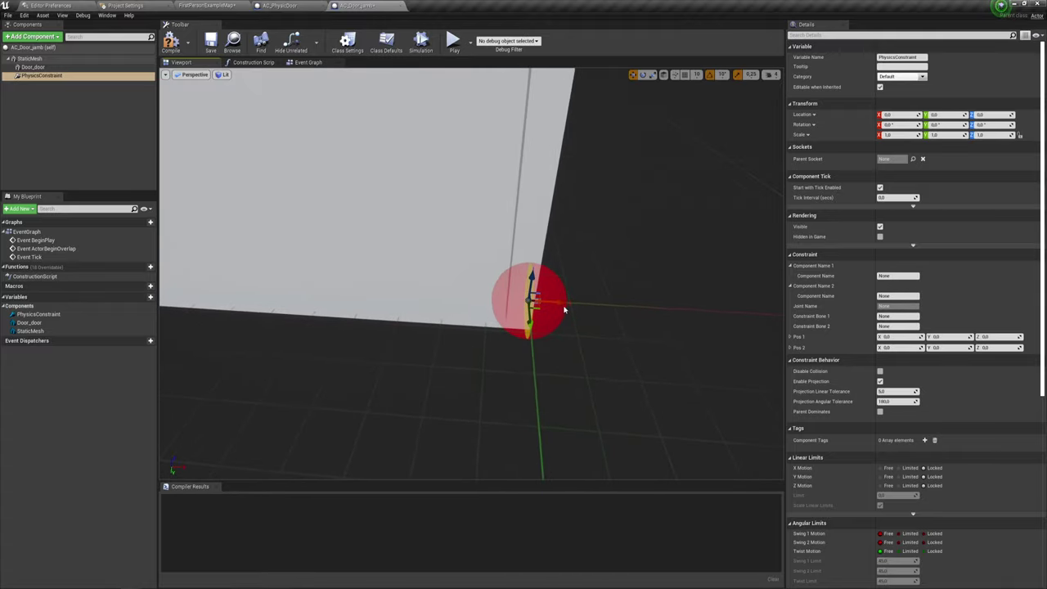
drag(558, 304, 529, 302)
scroll(523, 302, down, 2)
scroll(524, 303, down, 5)
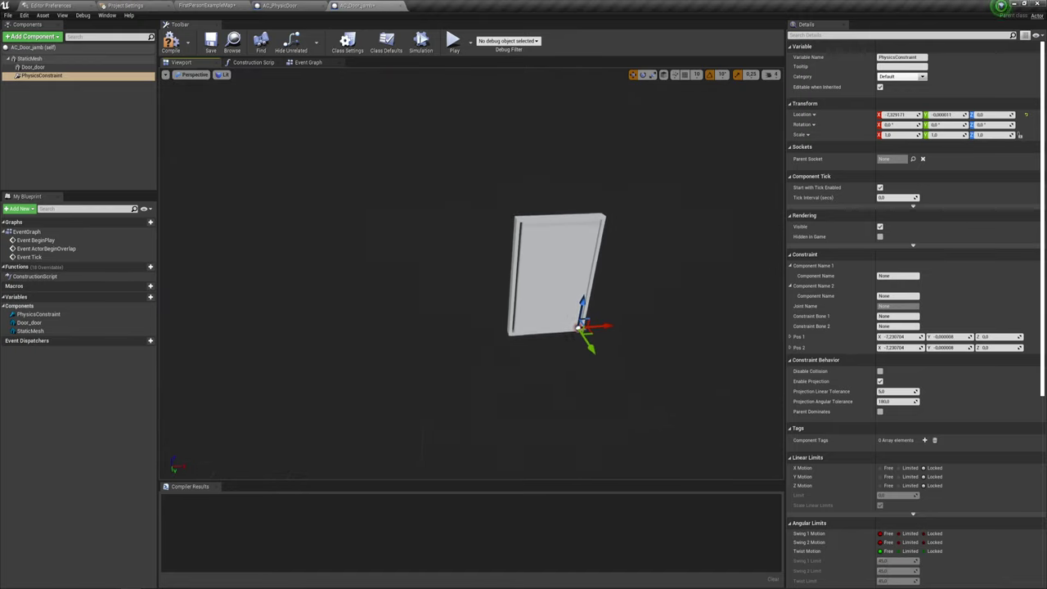
Step: Shift the Door_door mesh along X to about -3.92 within the frame
drag(614, 333, 614, 332)
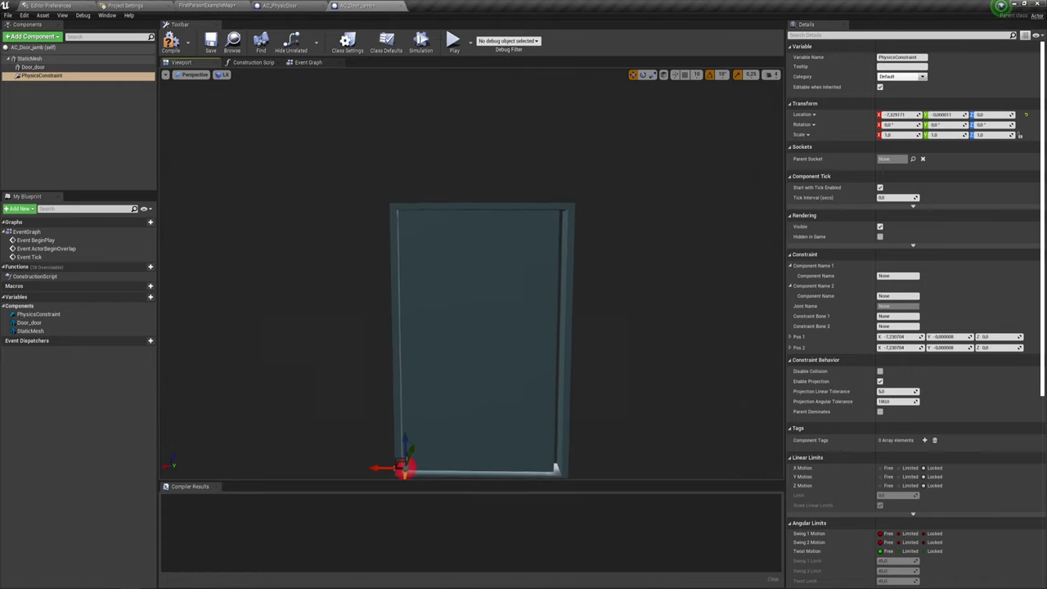
drag(538, 274, 539, 273)
click(495, 363)
drag(512, 367, 512, 368)
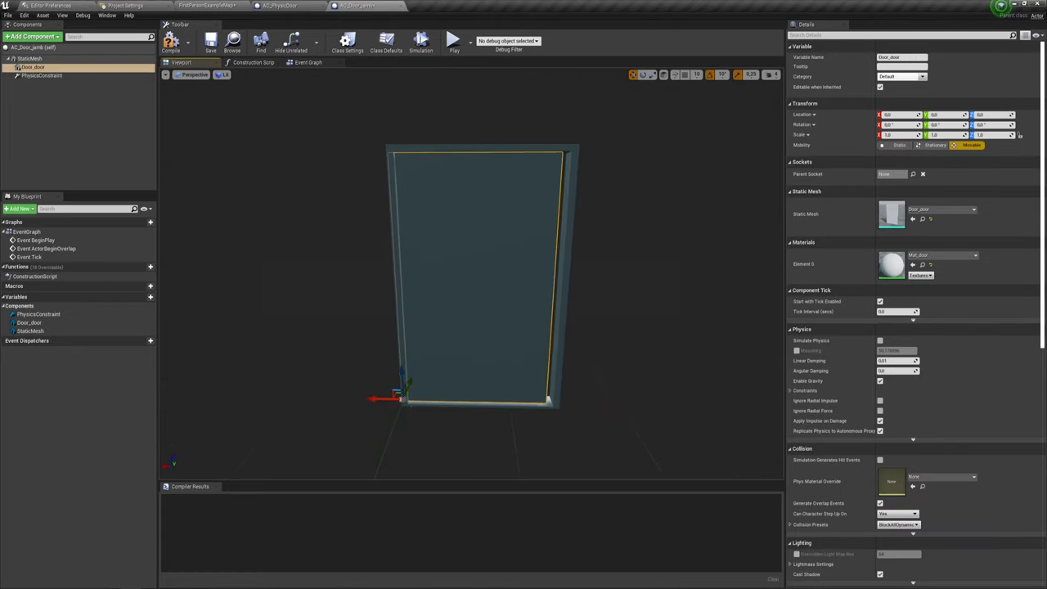
drag(375, 398, 390, 395)
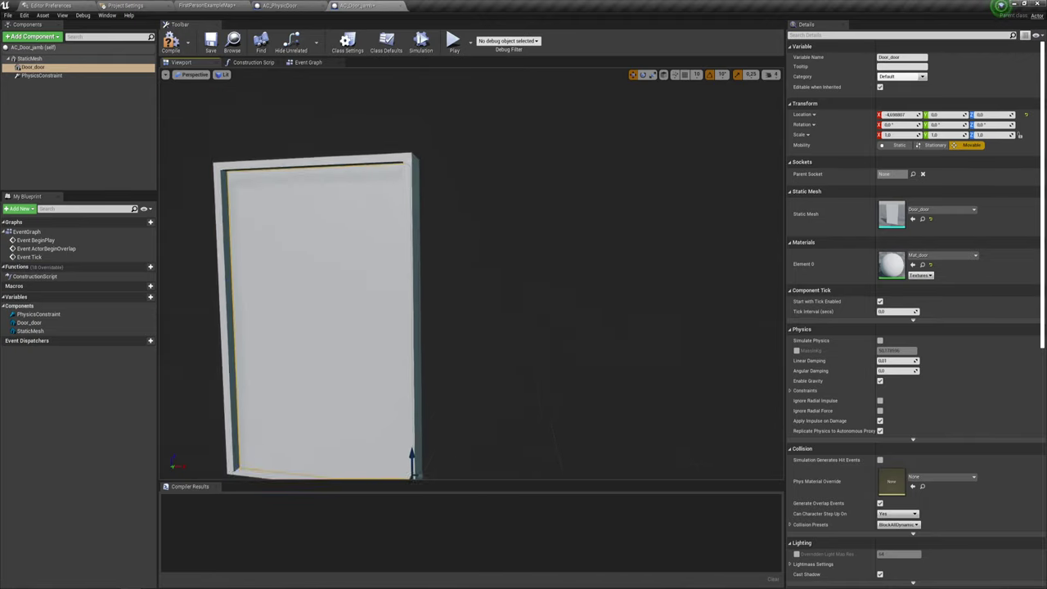
drag(440, 371, 440, 371)
Step: Switch the viewport to the Left wireframe view, frame the jamb, and nudge the door right
click(195, 75)
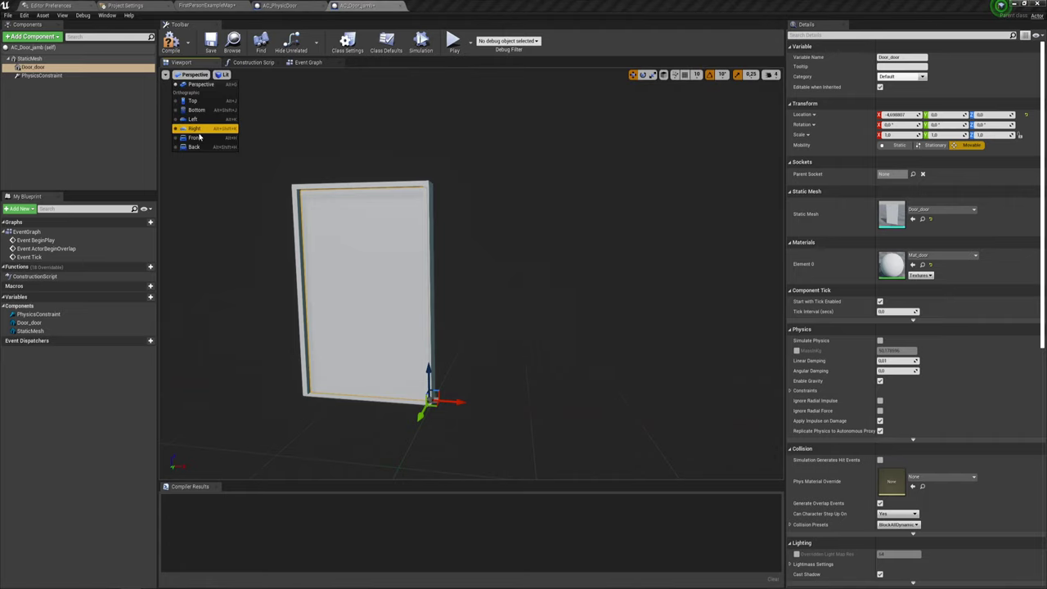
click(193, 124)
scroll(492, 186, up, 3)
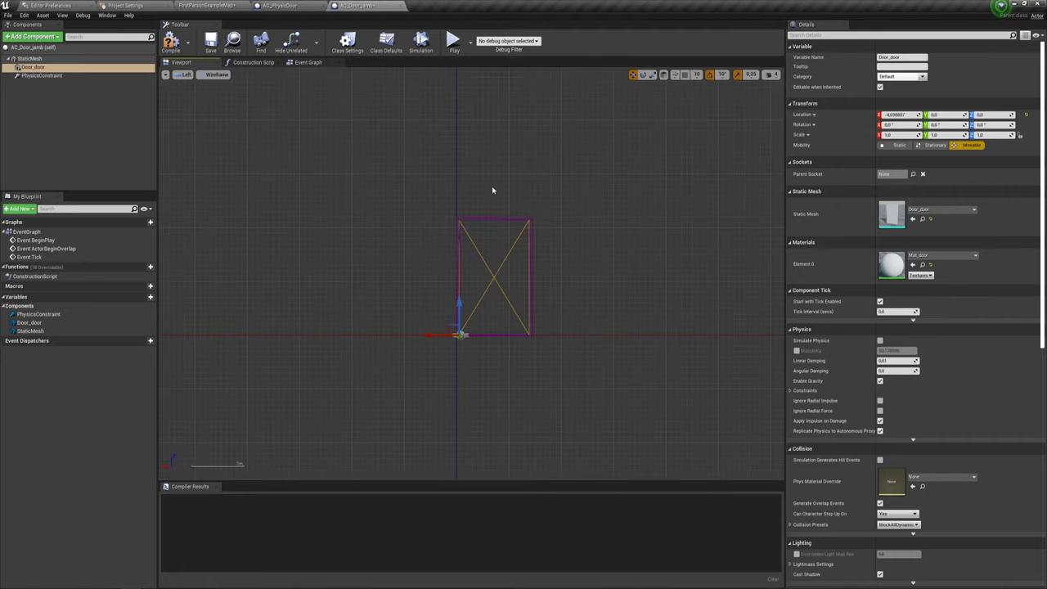
scroll(492, 186, up, 2)
scroll(488, 274, up, 4)
scroll(488, 280, up, 1)
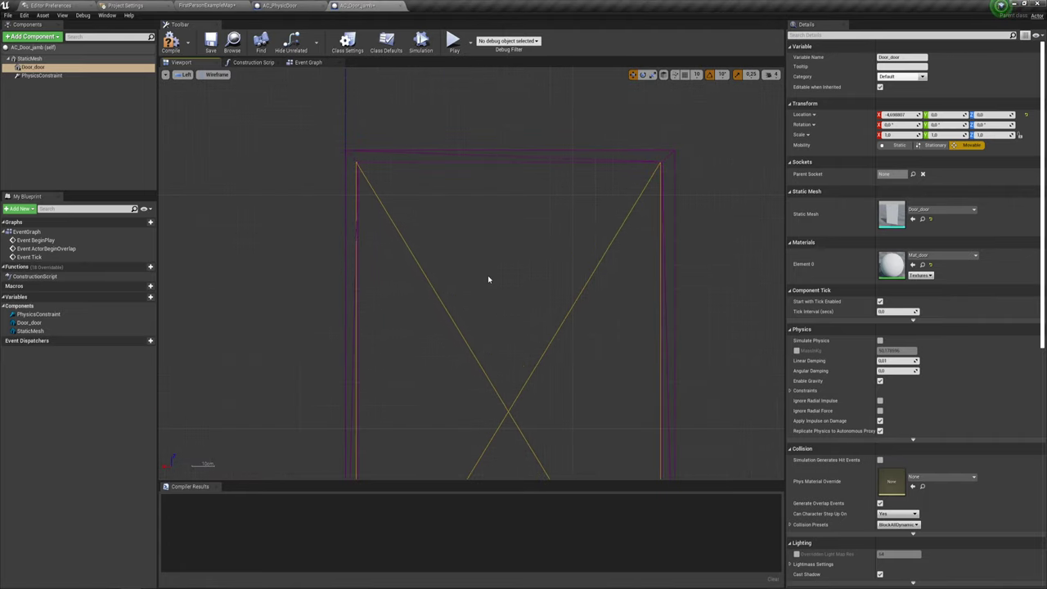
right_drag(619, 261, 614, 135)
scroll(582, 210, down, 2)
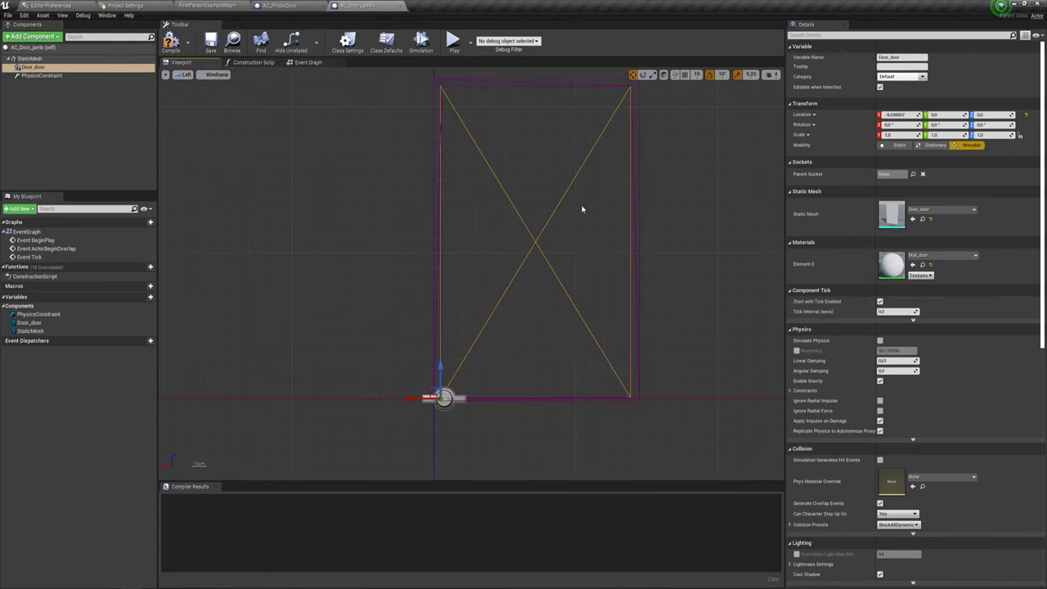
drag(404, 399, 405, 399)
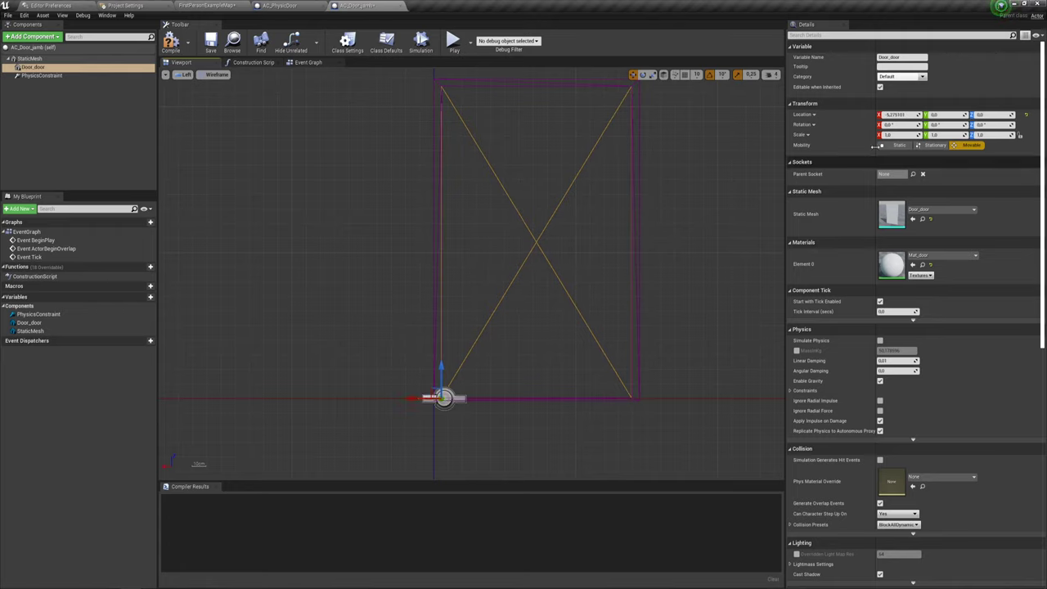
Step: Scale the door to 0.97 and shift it up and right to centre it in the jamb
click(896, 136)
text(0.97)
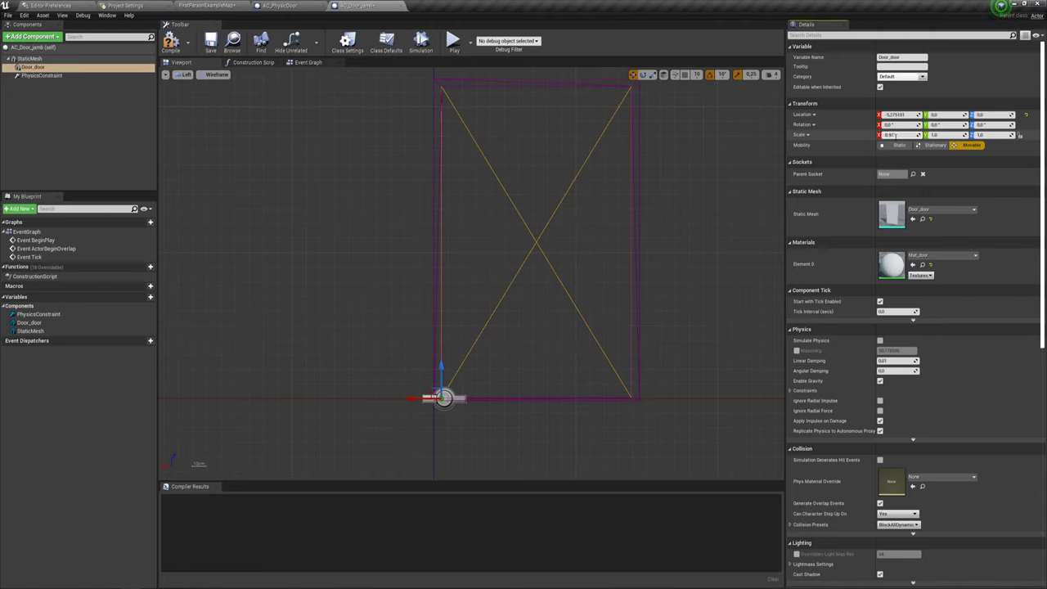
drag(942, 144, 935, 135)
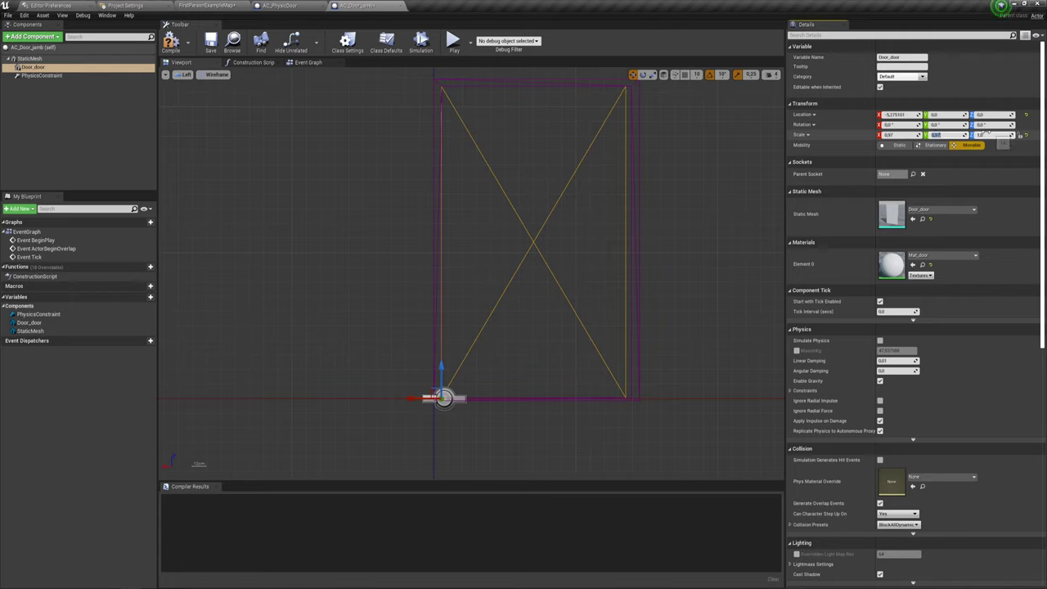
text(7)
key(Return)
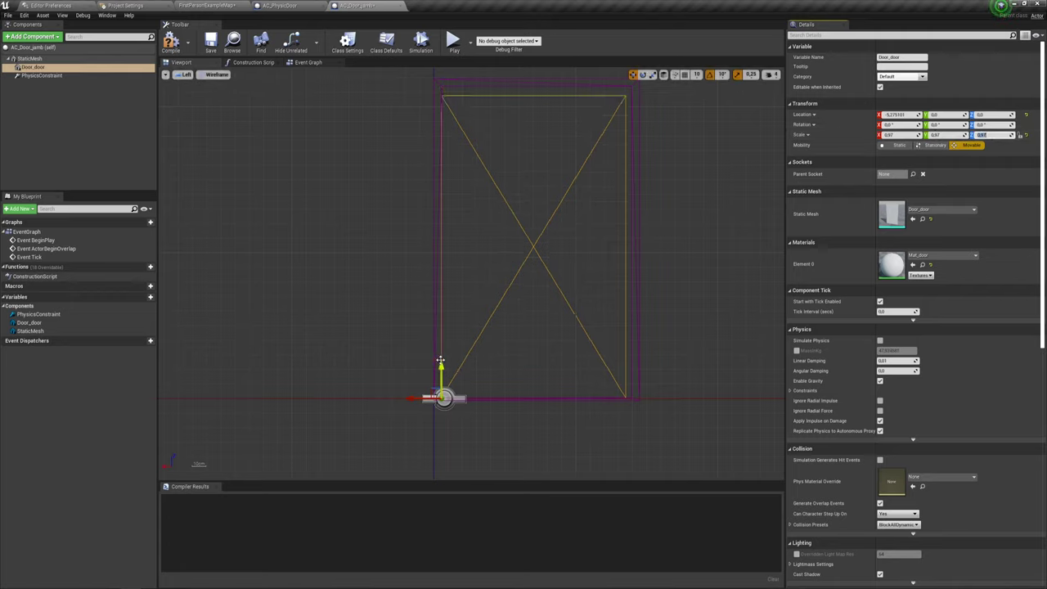
drag(440, 360, 440, 357)
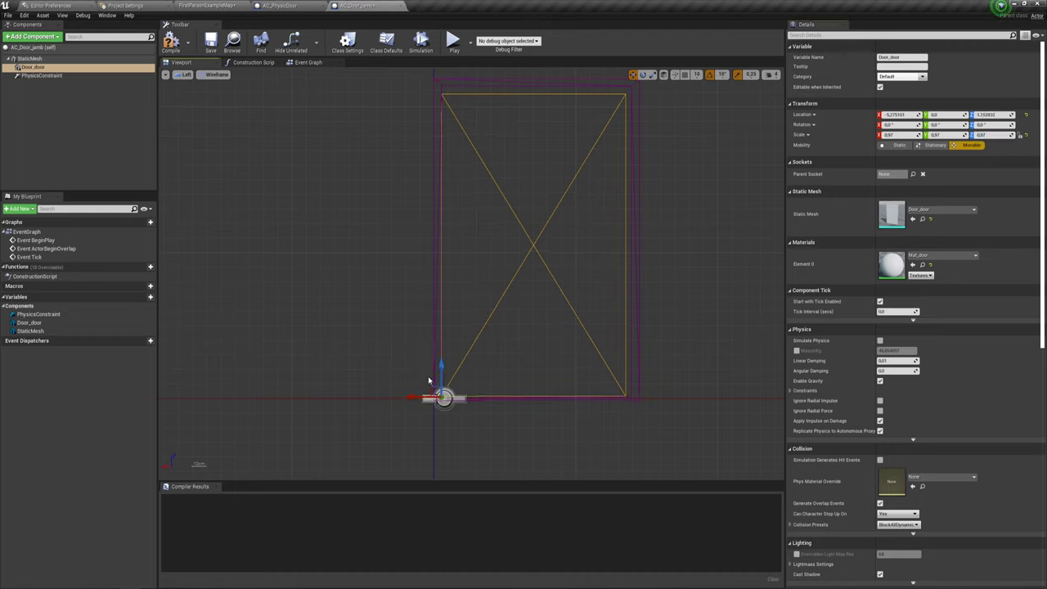
drag(443, 398, 445, 397)
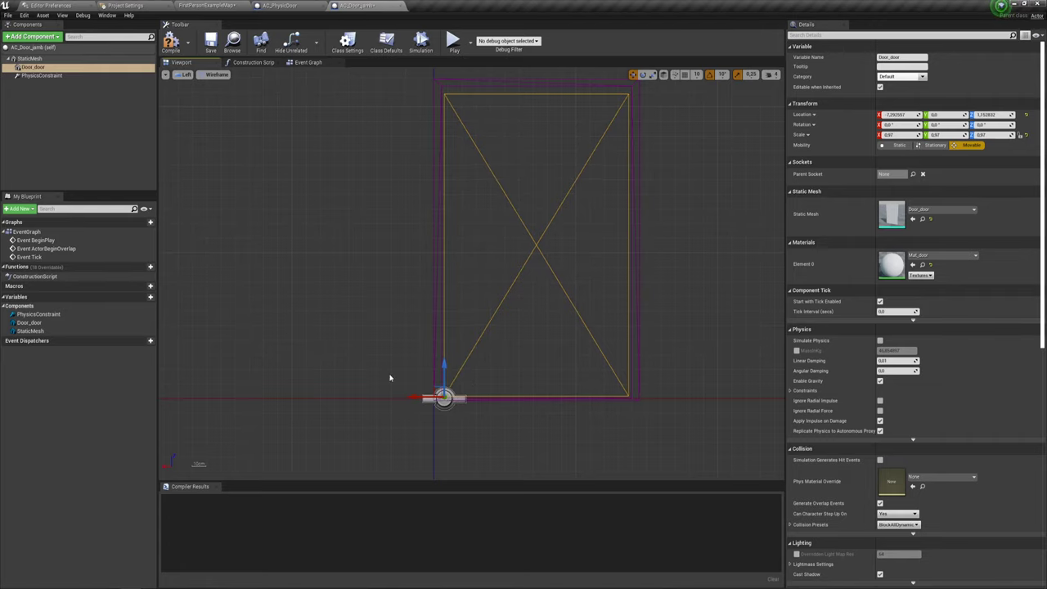
click(41, 75)
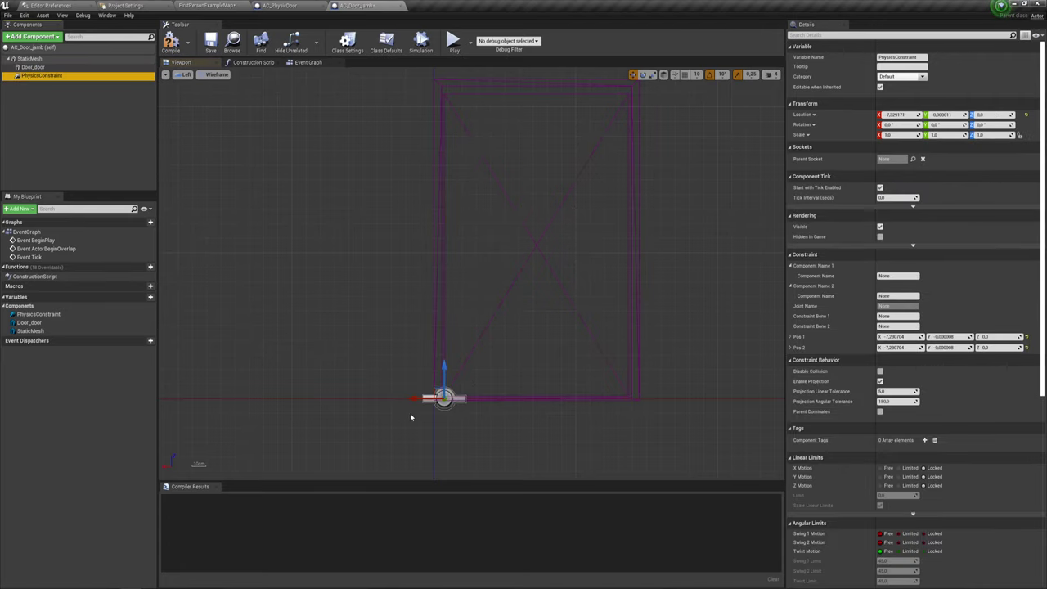
Step: Move the PhysicsConstraint to the door's bottom hinge corner, about X -9.83 and Z 10.61
scroll(411, 417, up, 5)
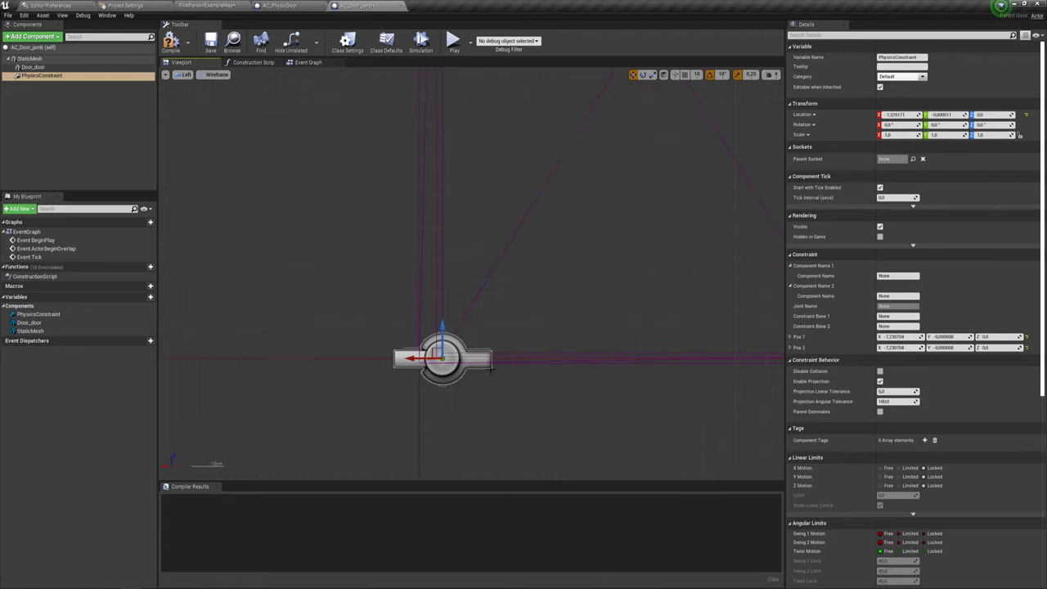
scroll(491, 370, up, 2)
drag(407, 321, 388, 292)
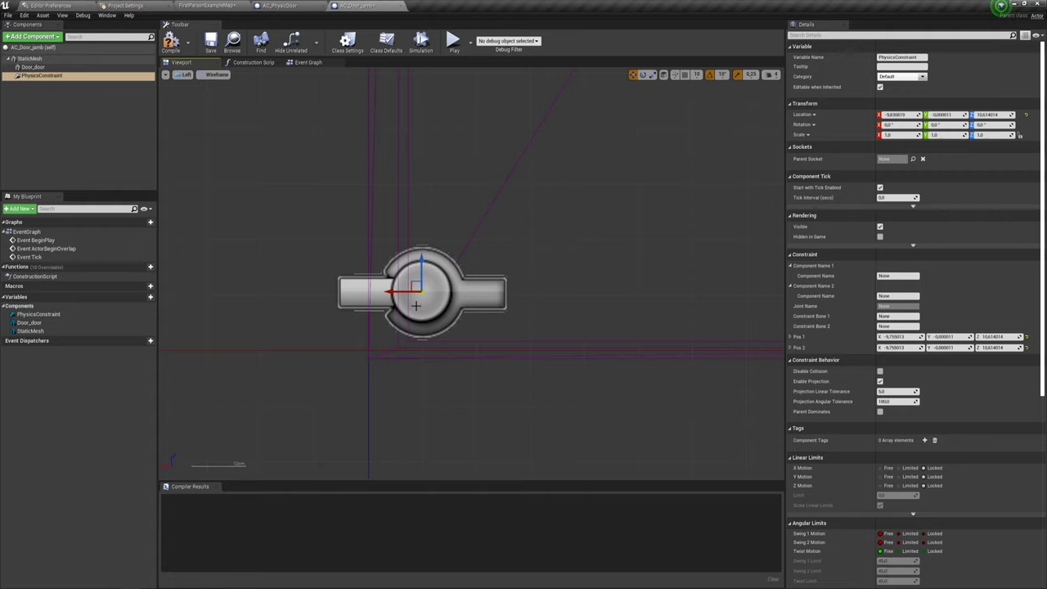
scroll(345, 172, down, 3)
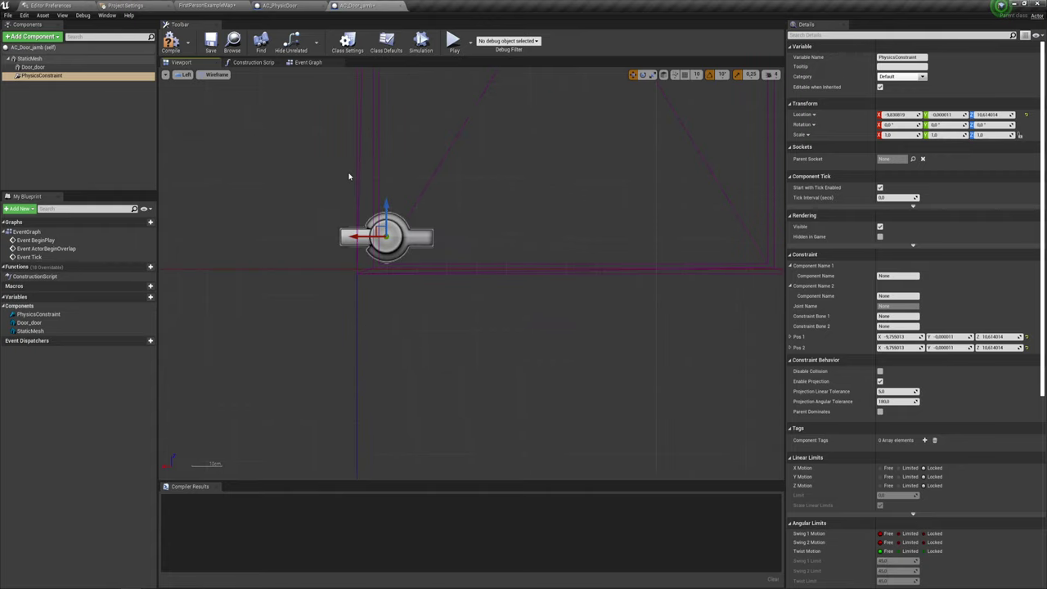
scroll(349, 173, down, 2)
Step: Switch the viewport from Left to Perspective and orbit to face the door
click(183, 74)
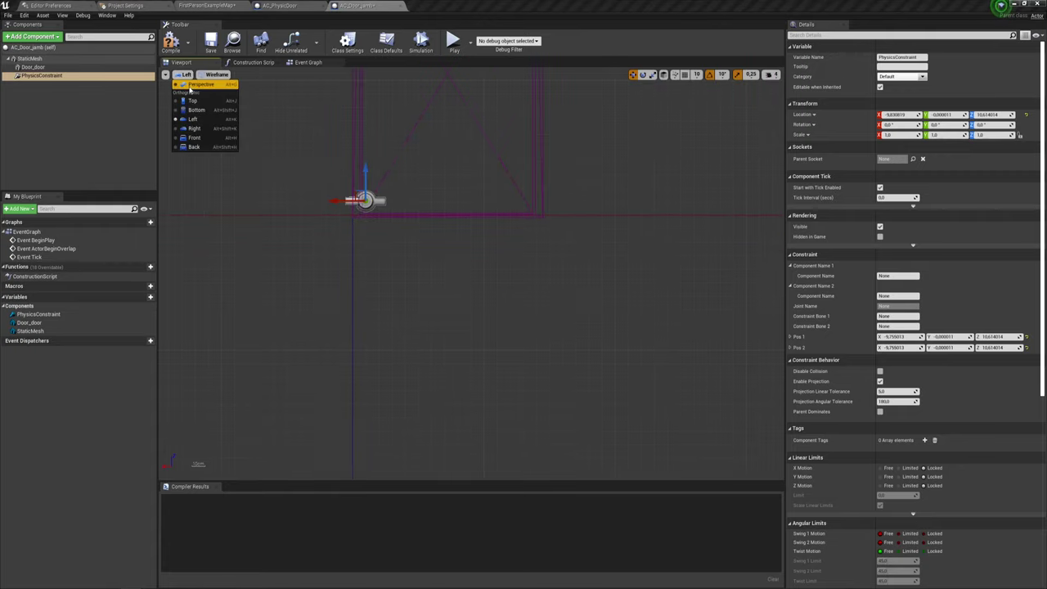
click(191, 84)
right_drag(459, 286, 507, 287)
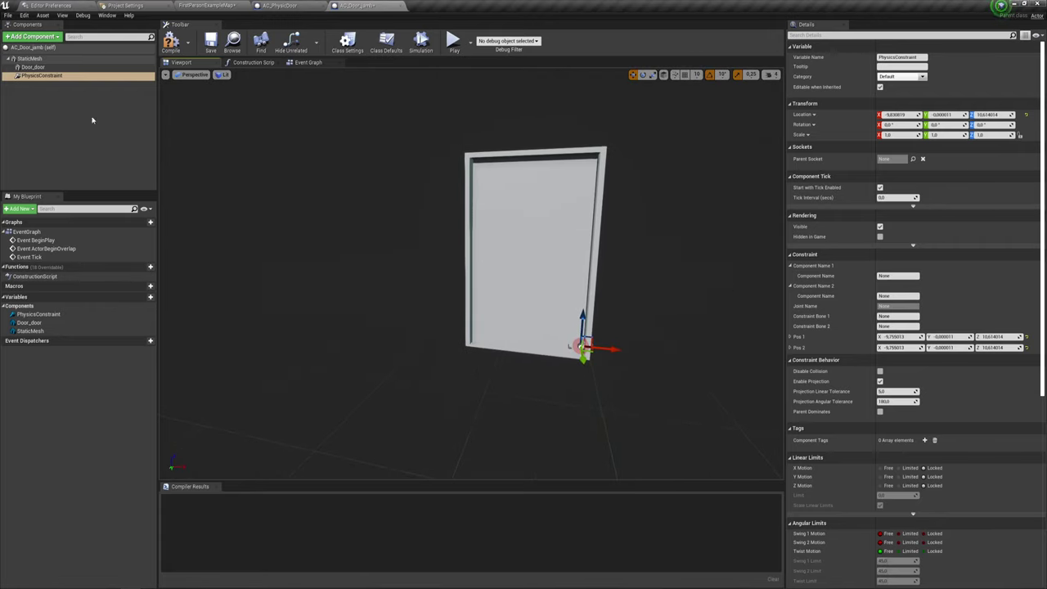
Step: Set the PhysicsConstraint's Component Name 1 to Door_door
click(34, 68)
click(35, 68)
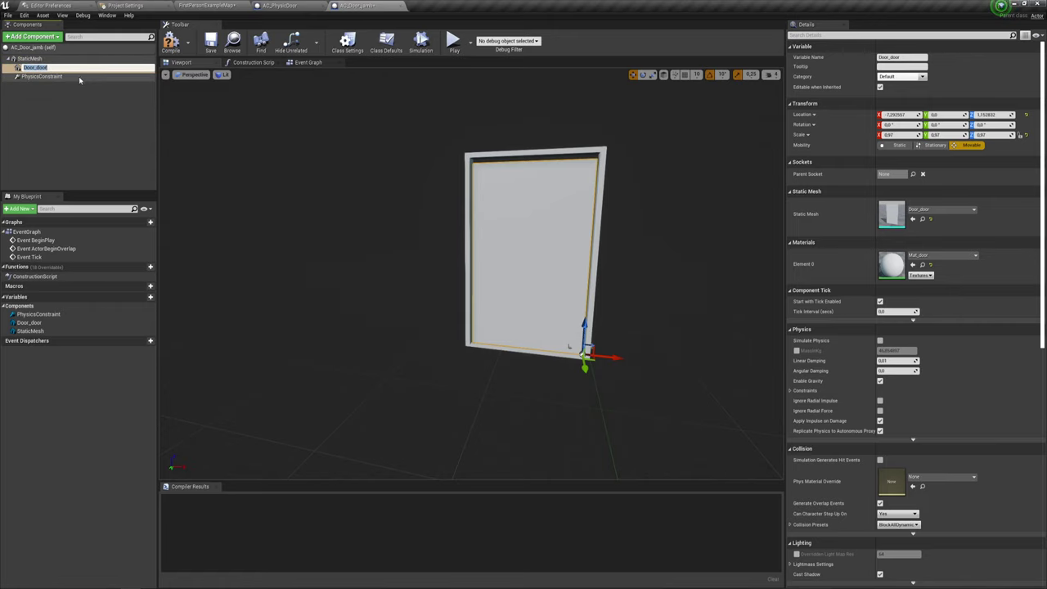
click(40, 75)
click(897, 276)
key(ctrl+v)
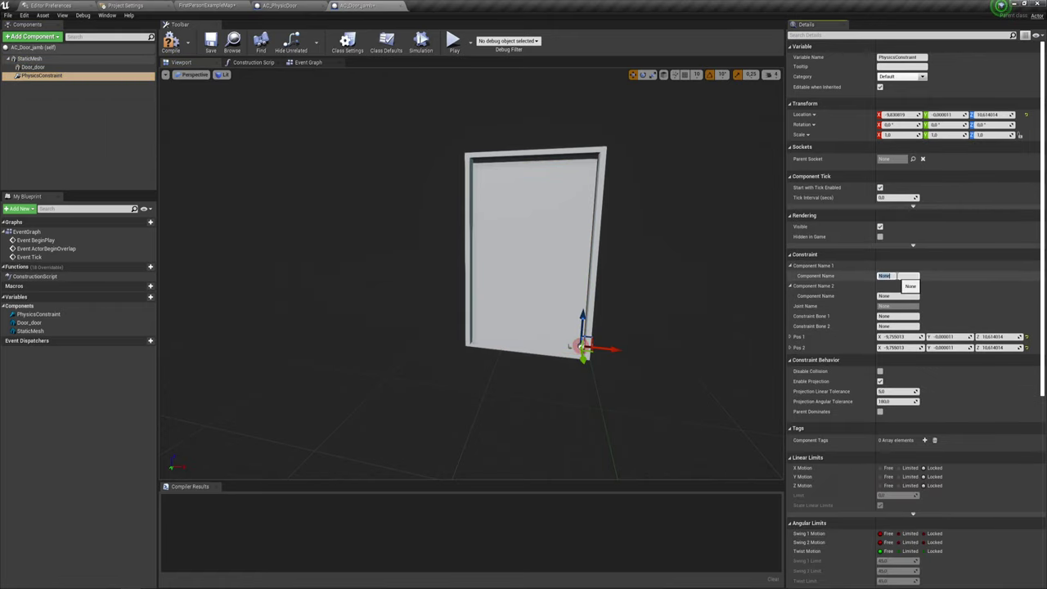
Step: Set the PhysicsConstraint's Component Name 2 to StaticMesh
click(31, 67)
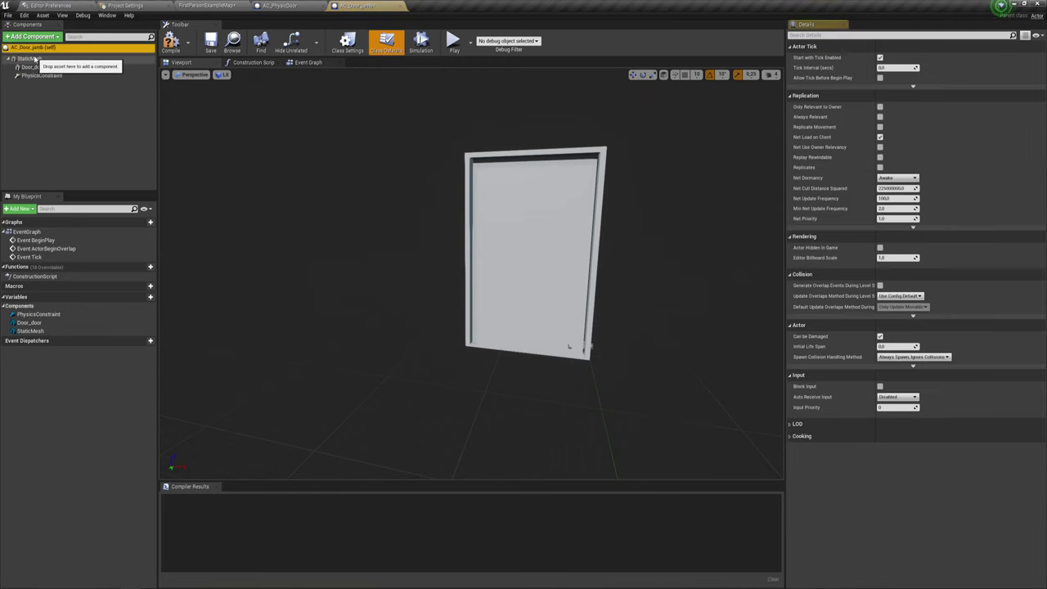
click(33, 60)
key(F2)
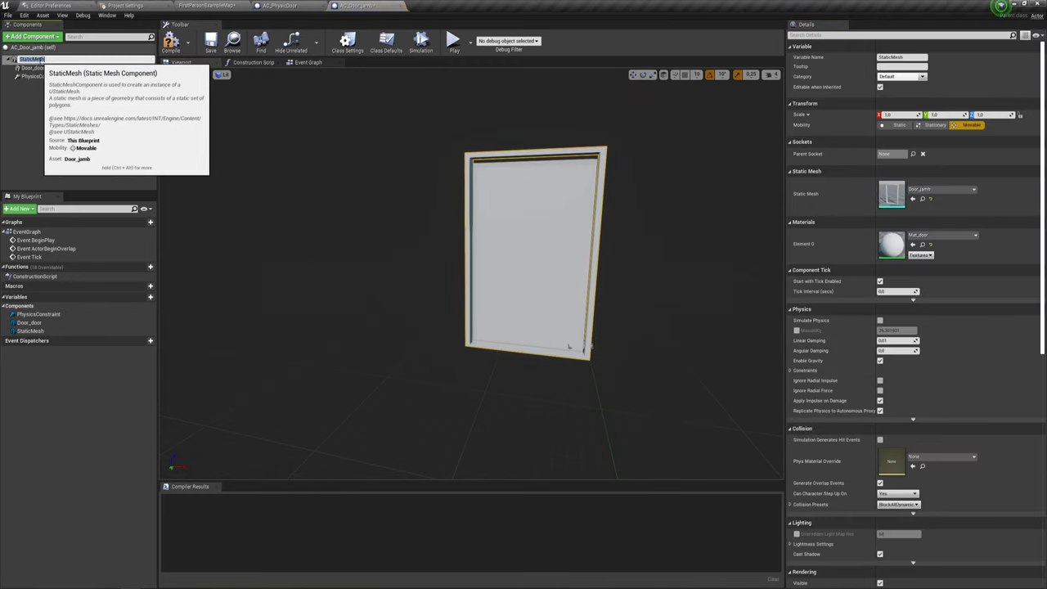
click(40, 75)
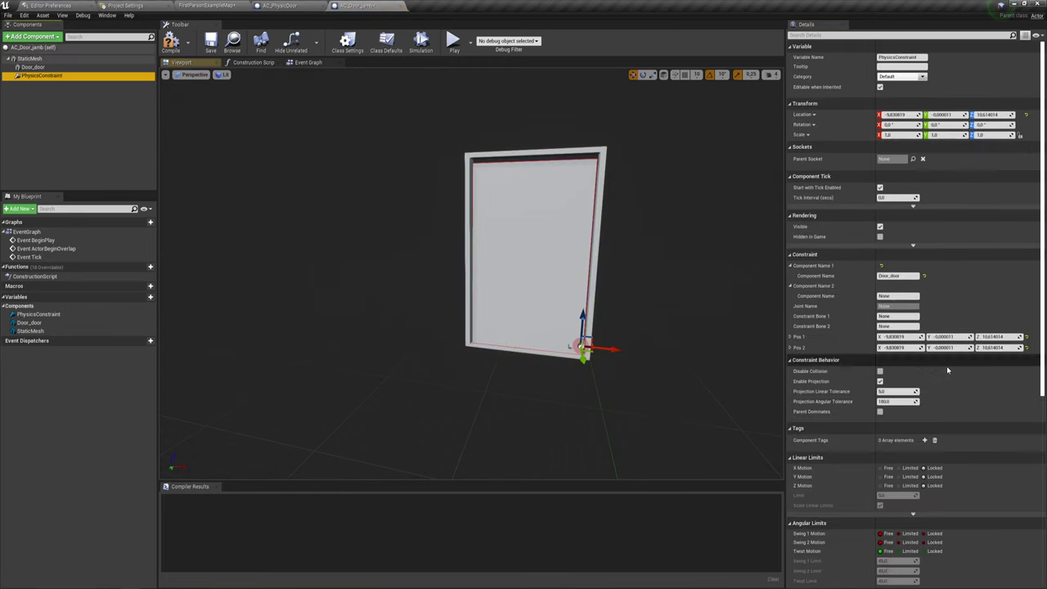
click(900, 297)
text(StaticMesh)
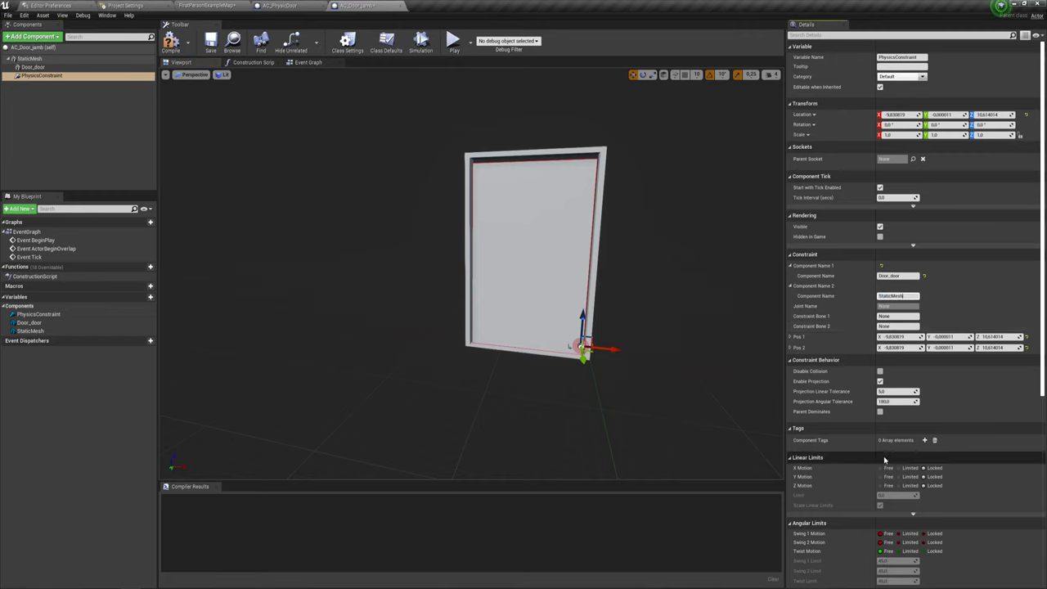
scroll(888, 392, down, 3)
Step: Try Free, Limited and Locked for Swing 1, Swing 2 and Twist Motion under Angular Limits to restrict the door's rotation
click(924, 467)
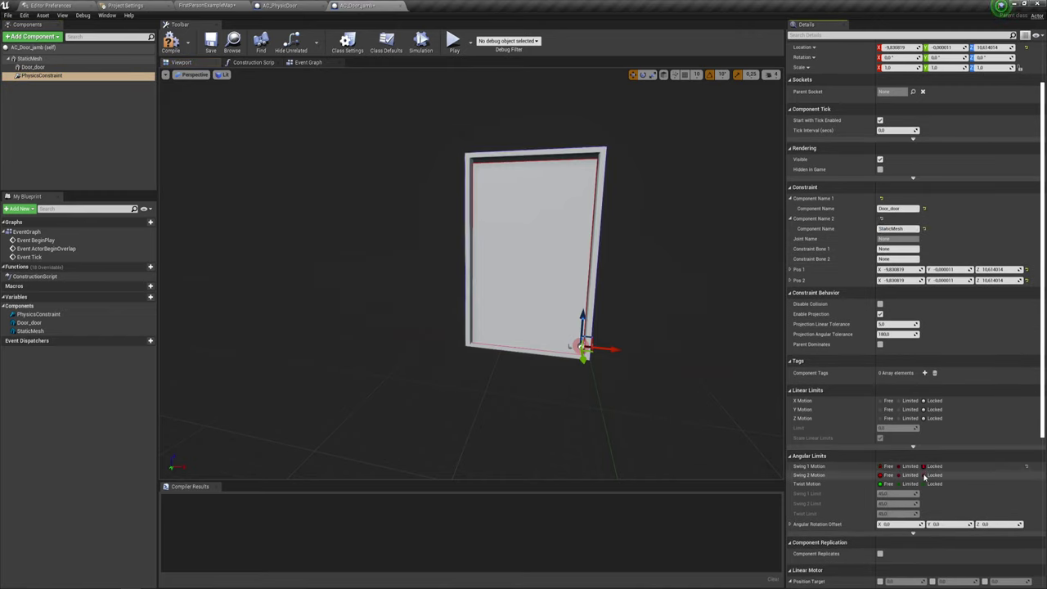
click(925, 475)
click(925, 485)
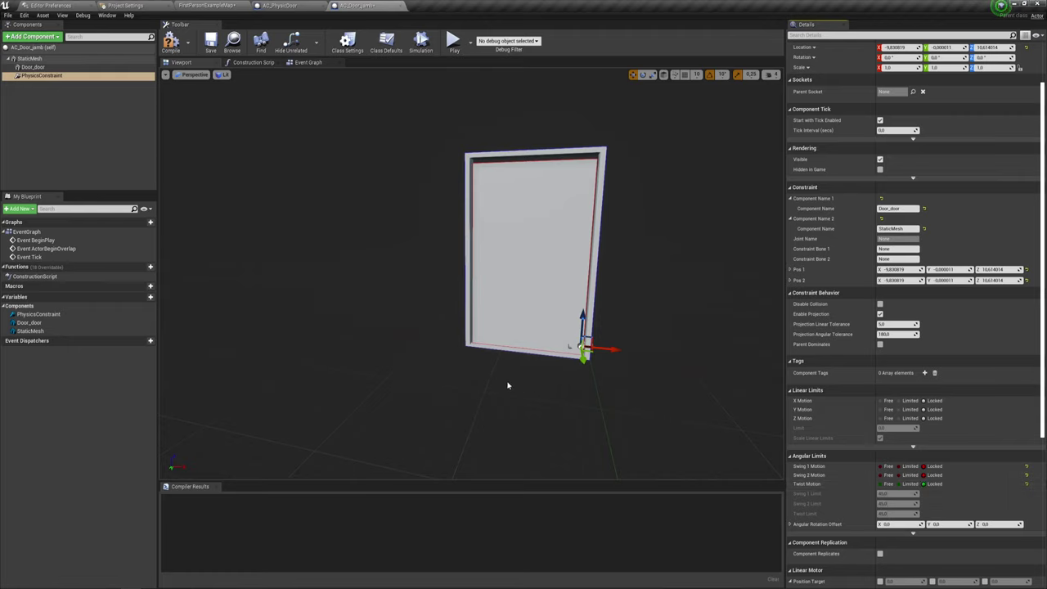
click(882, 475)
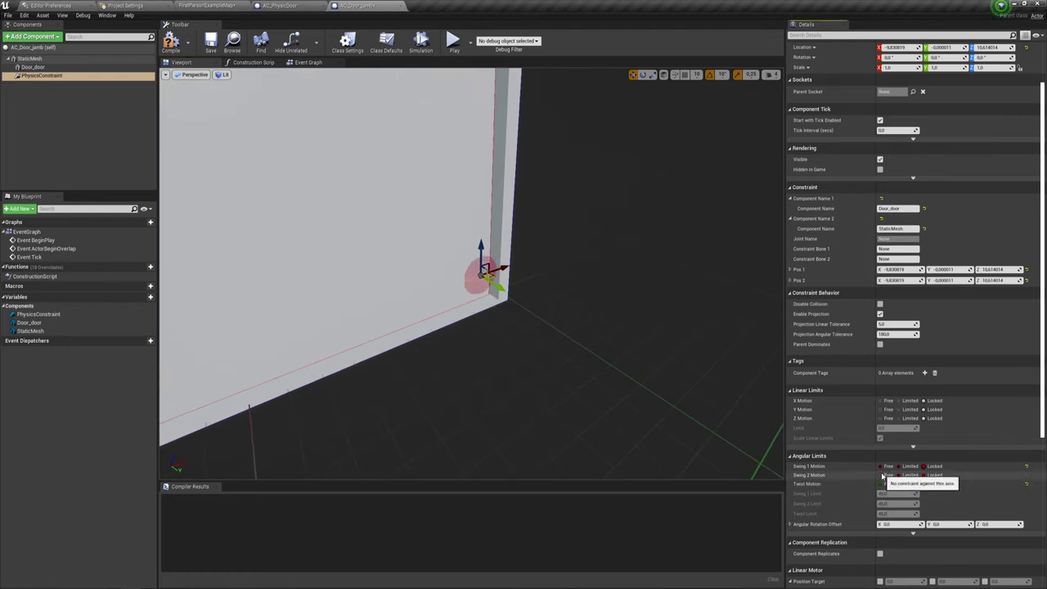
click(882, 466)
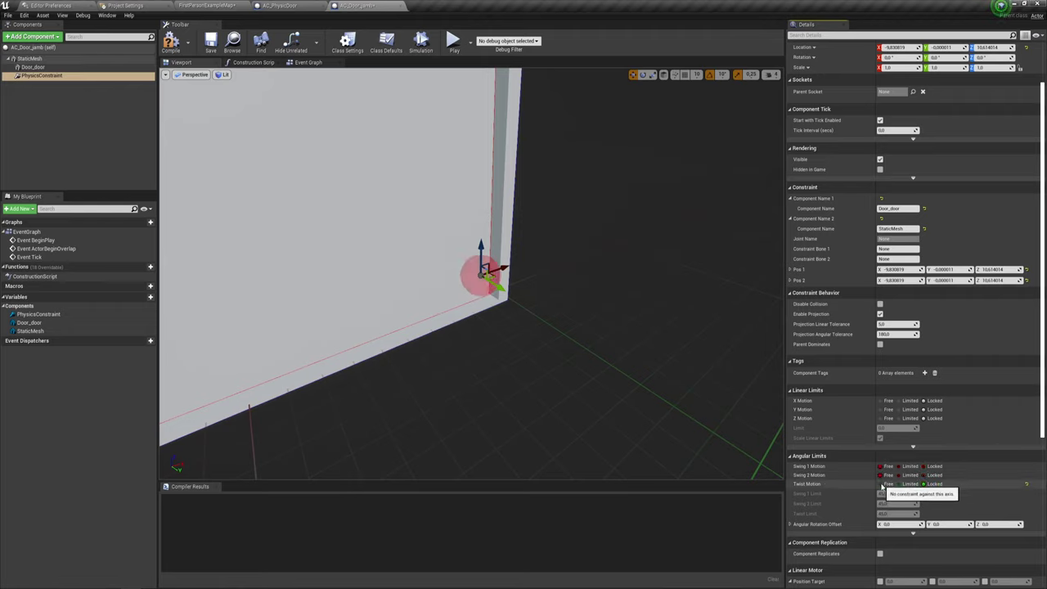
click(887, 484)
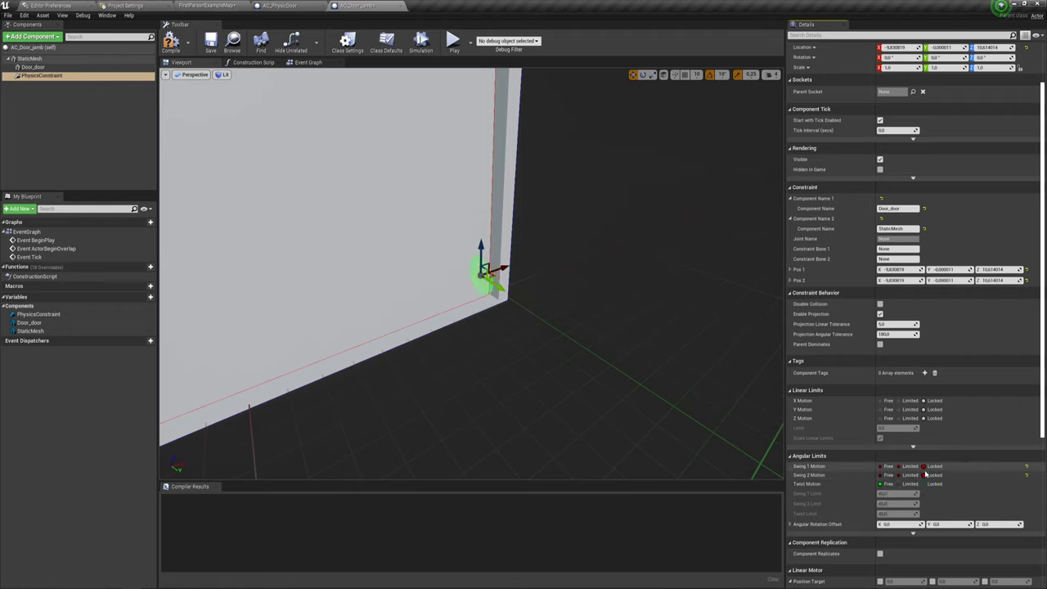
click(925, 484)
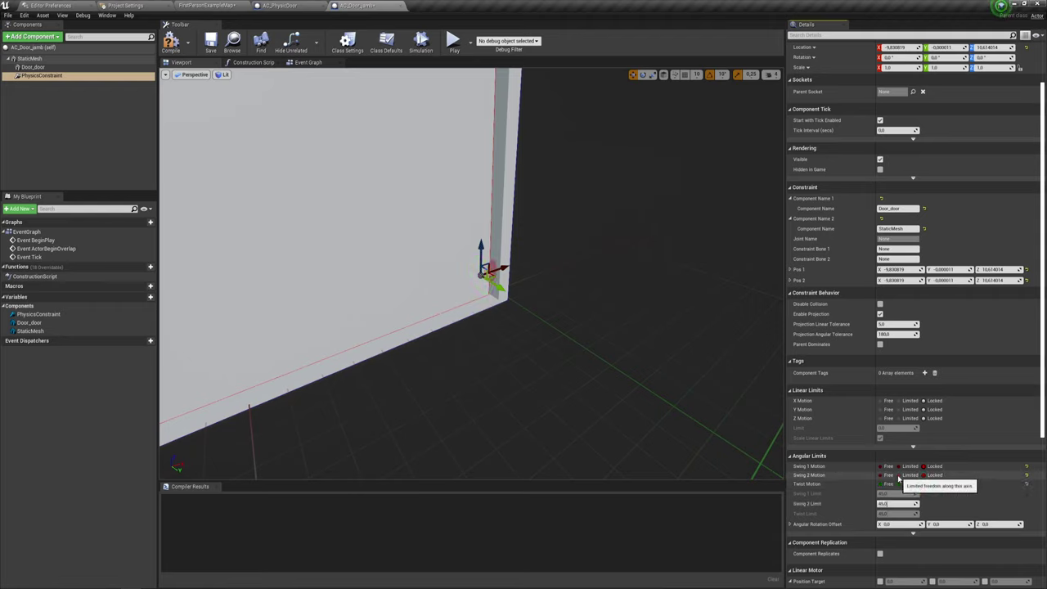
click(923, 475)
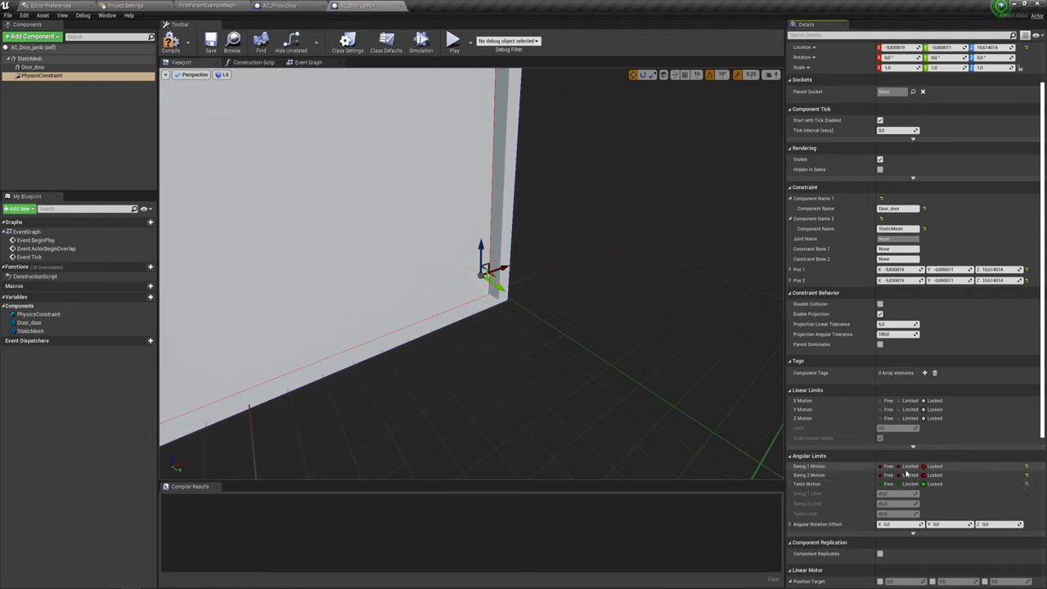
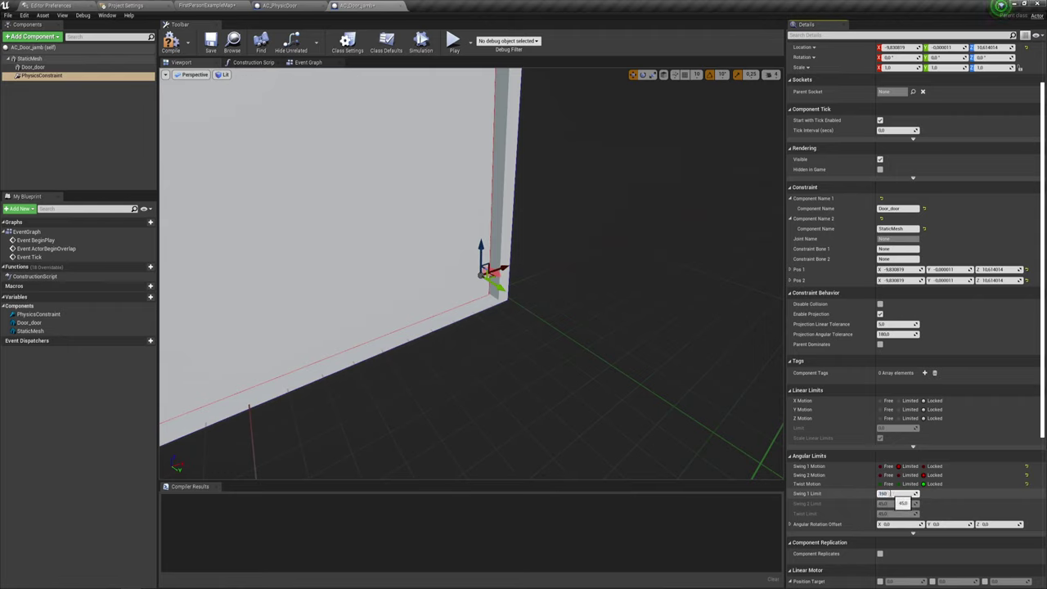
Step: Limit the door constraint's Swing 1 to 160 degrees and compile AC_Door_jamb
key(Return)
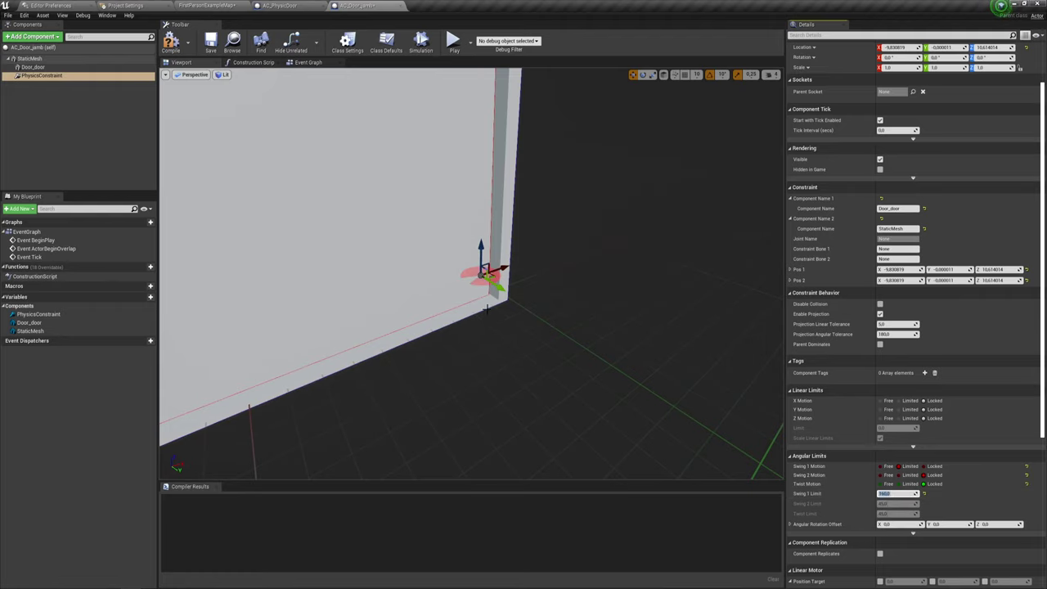
drag(488, 310, 509, 318)
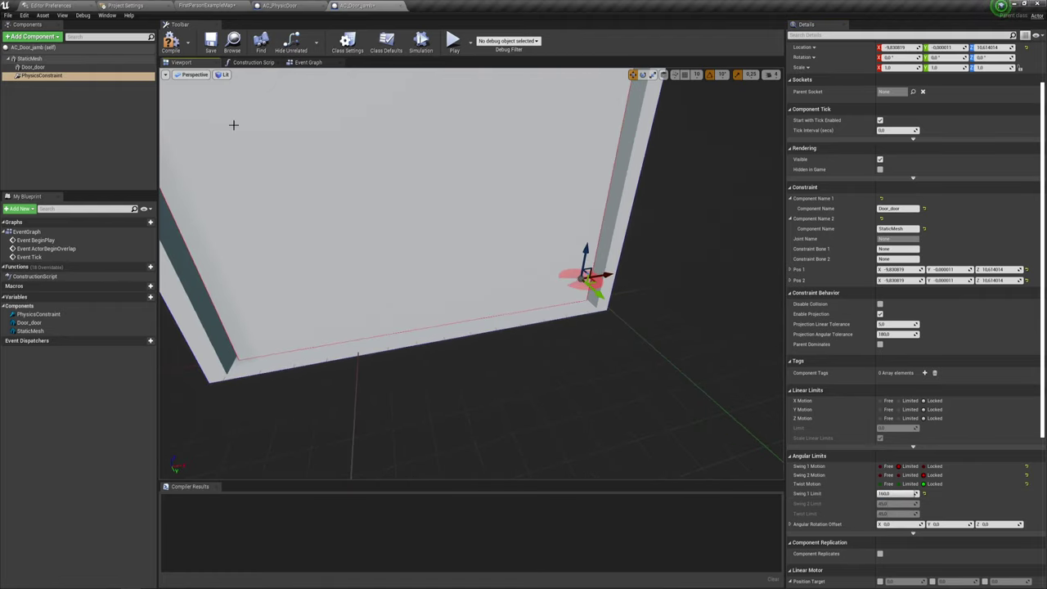
click(170, 40)
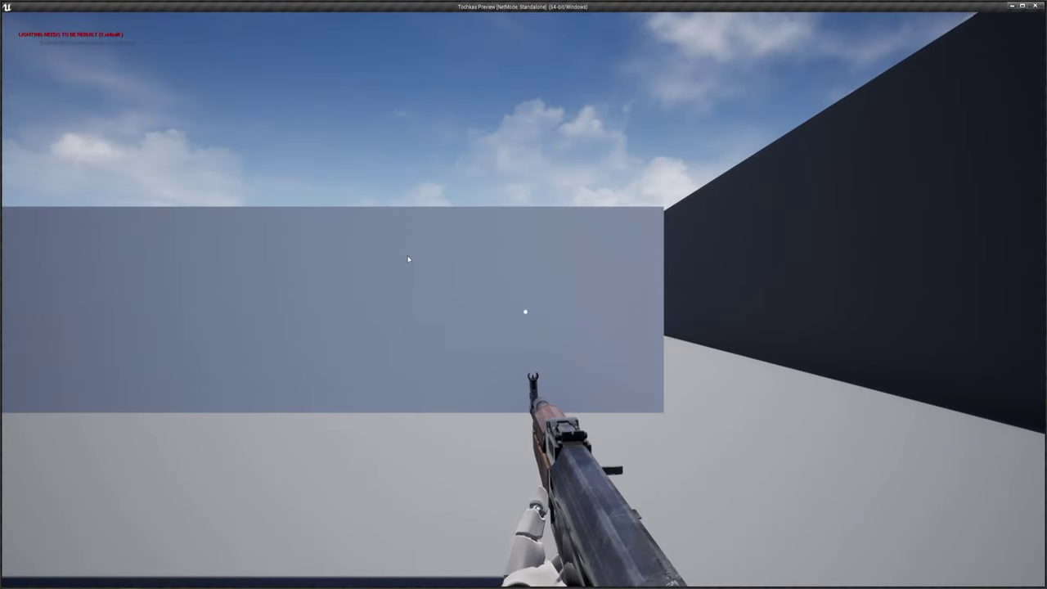
Step: Return to the FirstPersonExampleMap level and move the camera around the scene
key(Escape)
drag(402, 257, 387, 249)
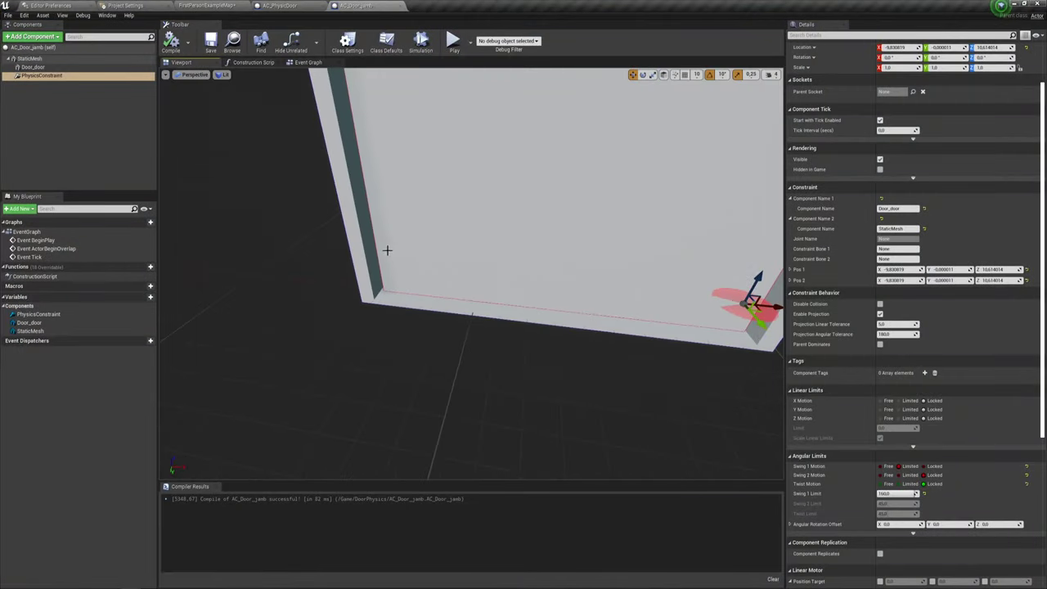
click(196, 6)
drag(524, 229, 760, 155)
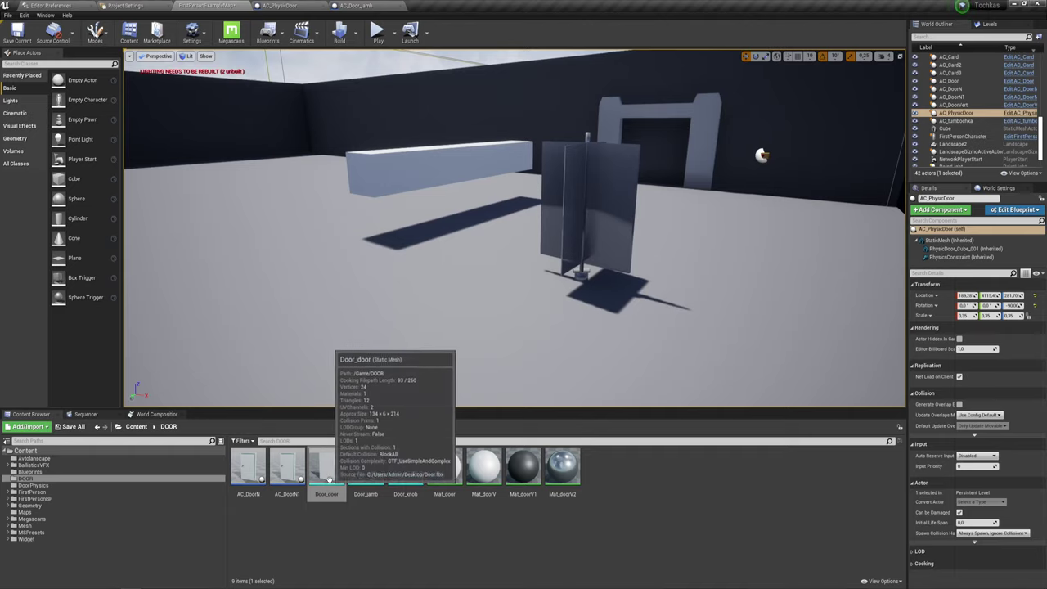
Step: Place AC_Door_jamb from the DoorPhysics folder into the level, frame it, and reopen its blueprint
click(39, 486)
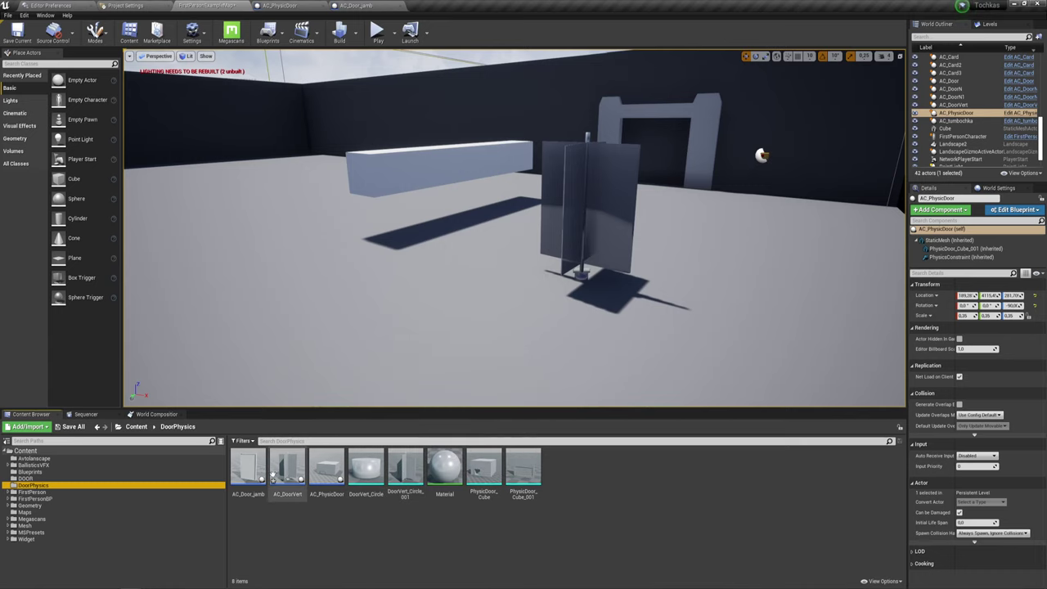
drag(247, 468, 793, 345)
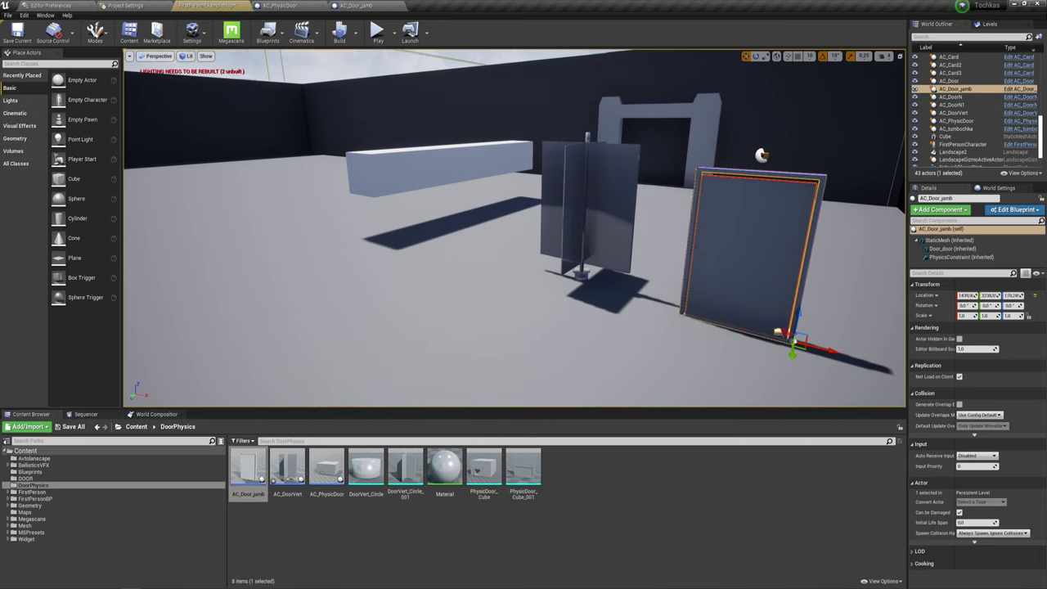
key(f)
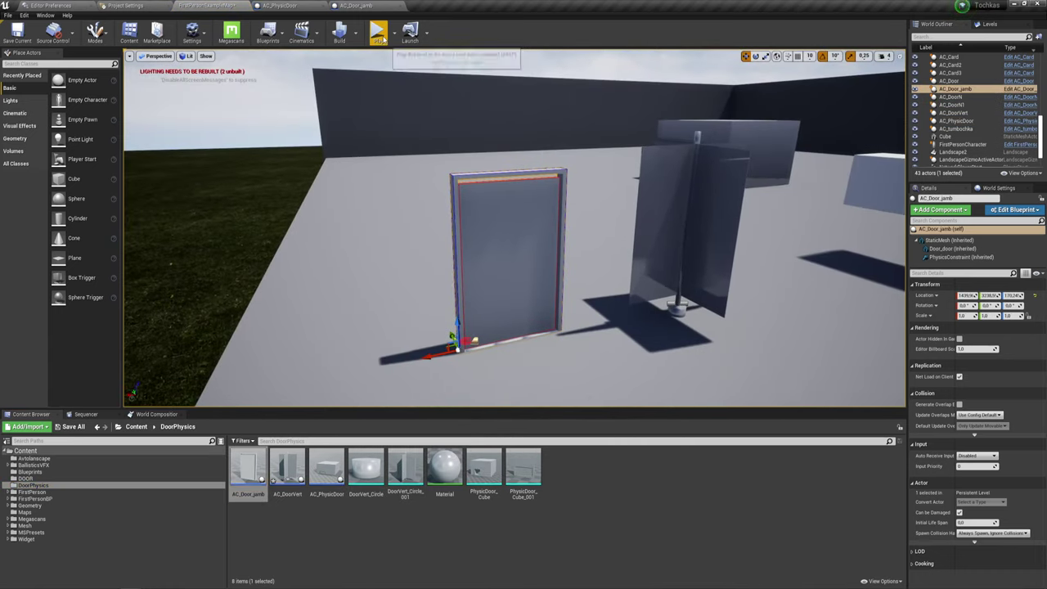
click(340, 5)
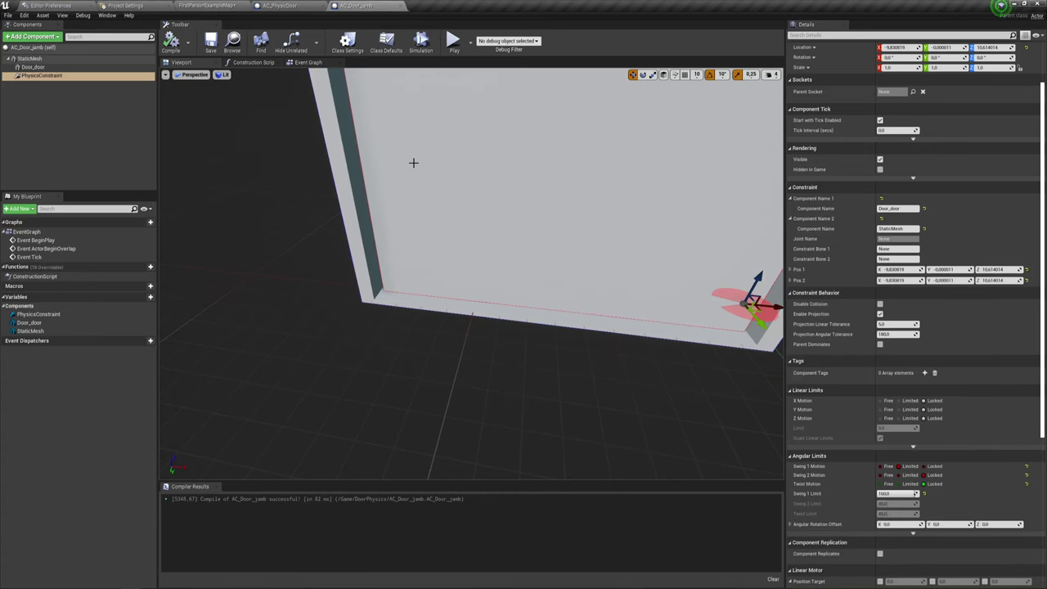
Step: Make Door_door simulate physics with a 100 kg mass override, then launch a play test
click(33, 67)
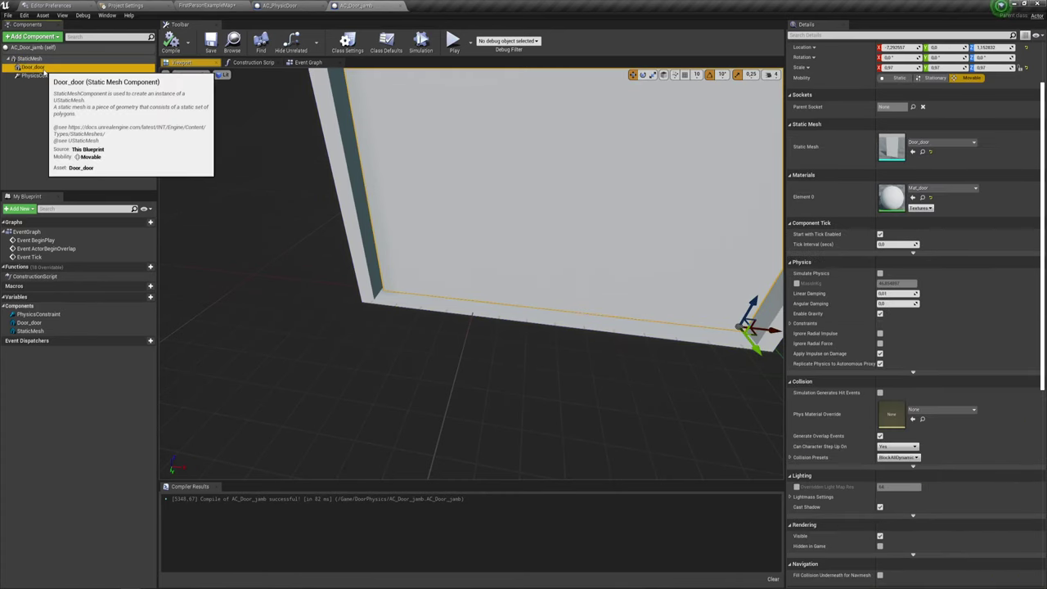
click(879, 273)
click(796, 283)
text(500)
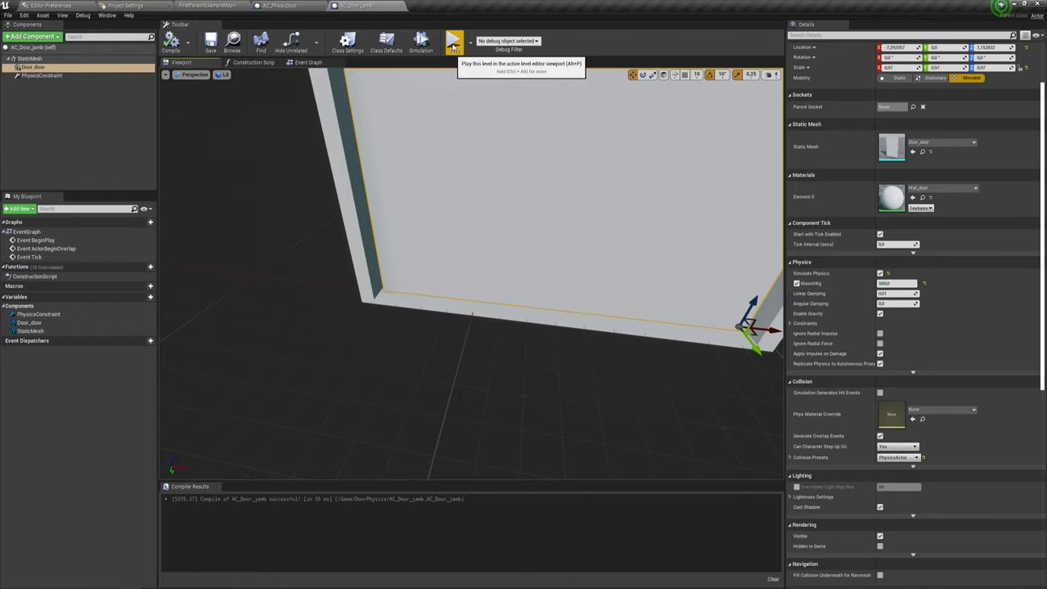
click(453, 42)
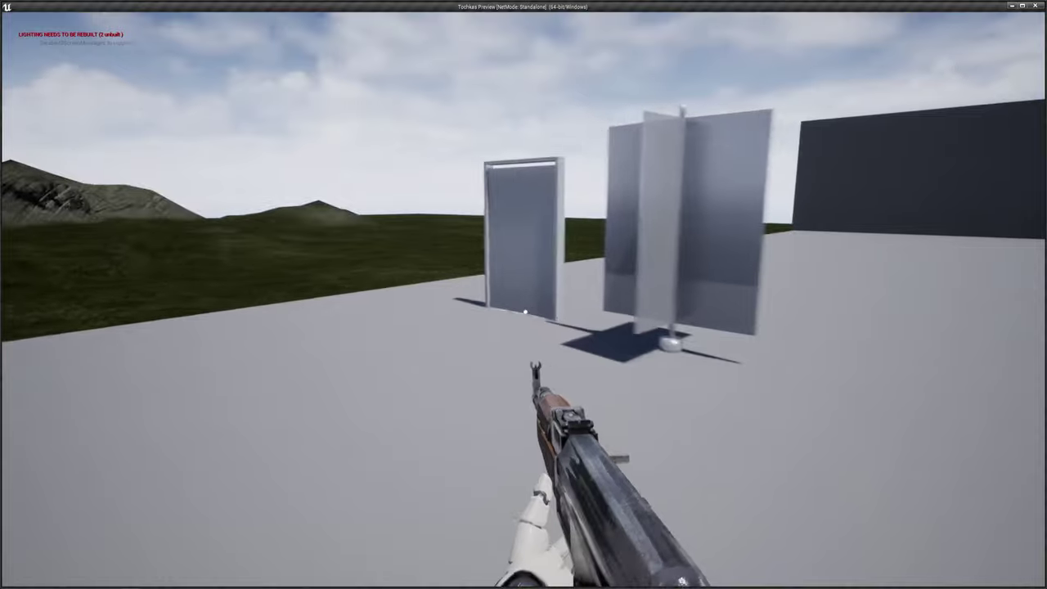
Step: Walk toward the new door in the preview, then exit to the FirstPersonExampleMap level
key(w)
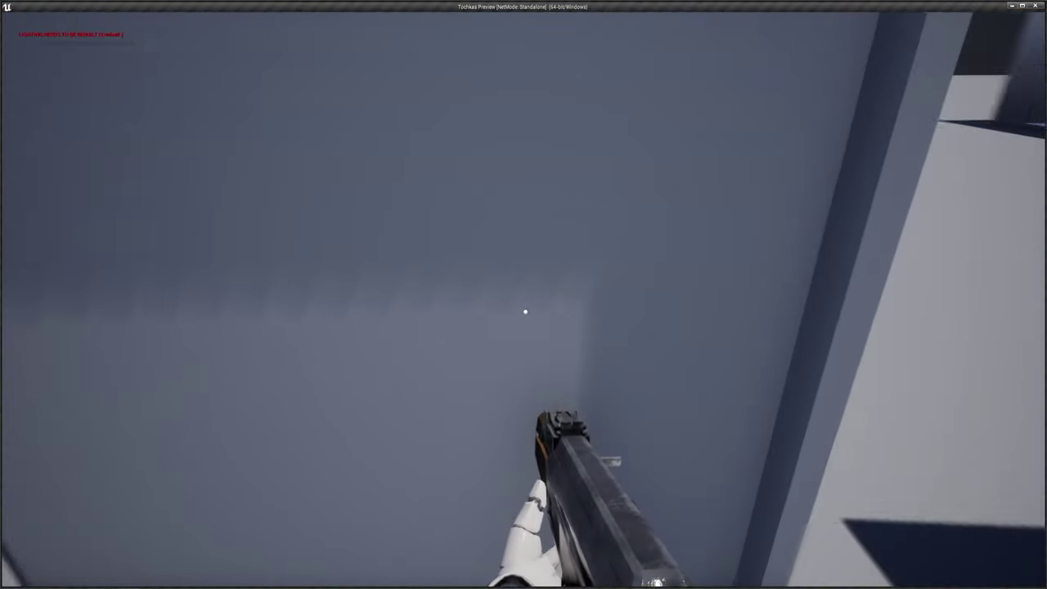
mouse_move(526, 311)
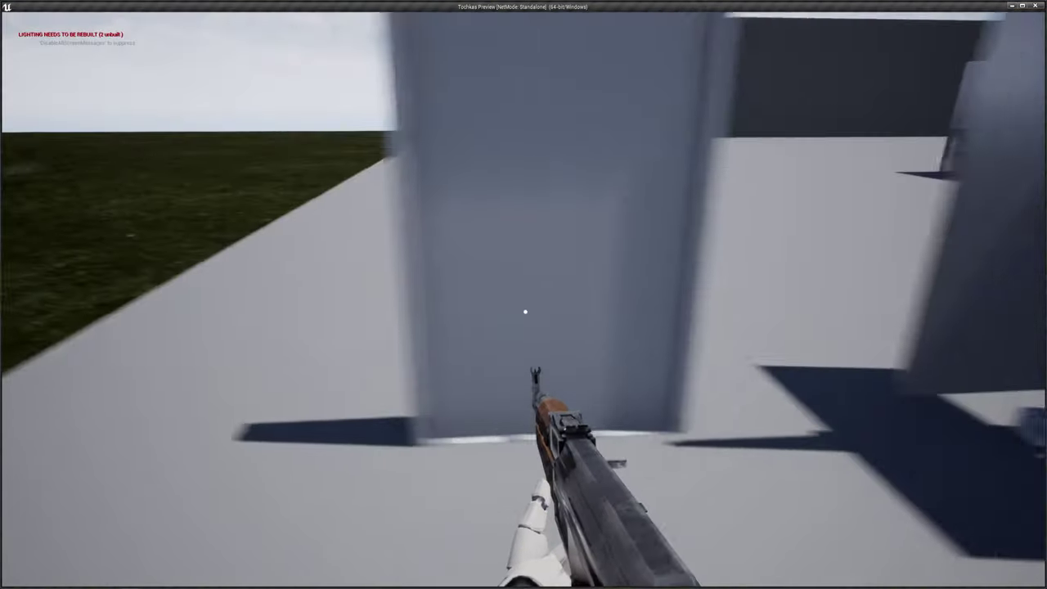
key(Escape)
click(202, 6)
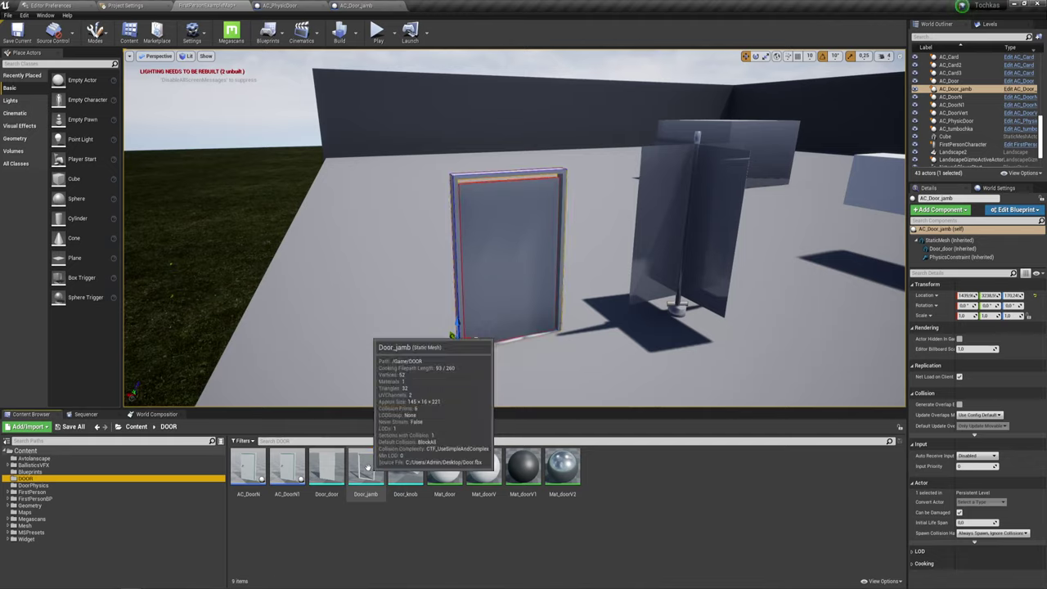
Step: Inspect the Door_jamb mesh's simple collision shapes, then return to the level map
double_click(369, 470)
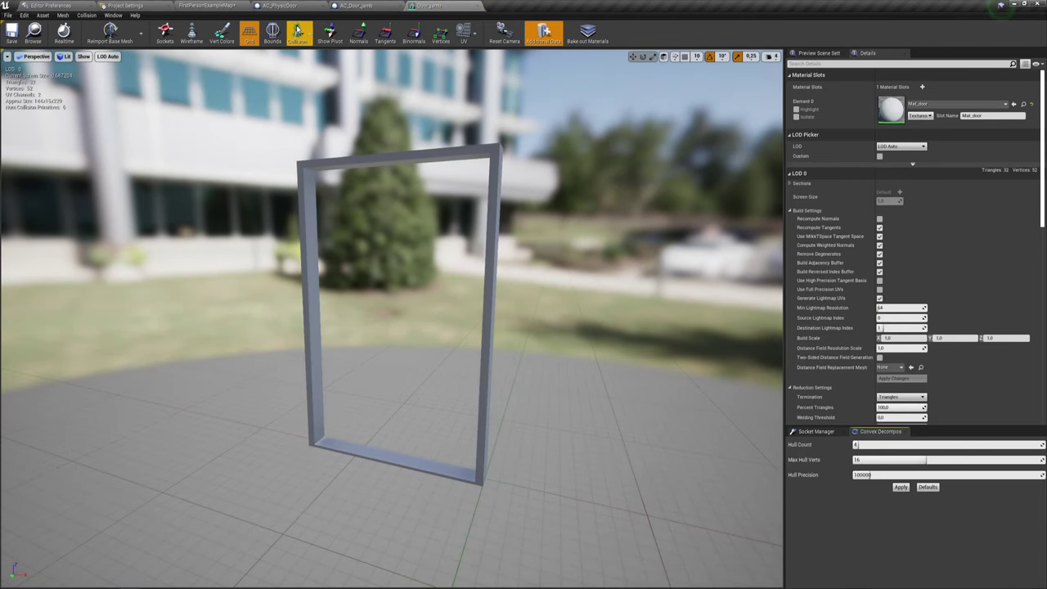
click(302, 57)
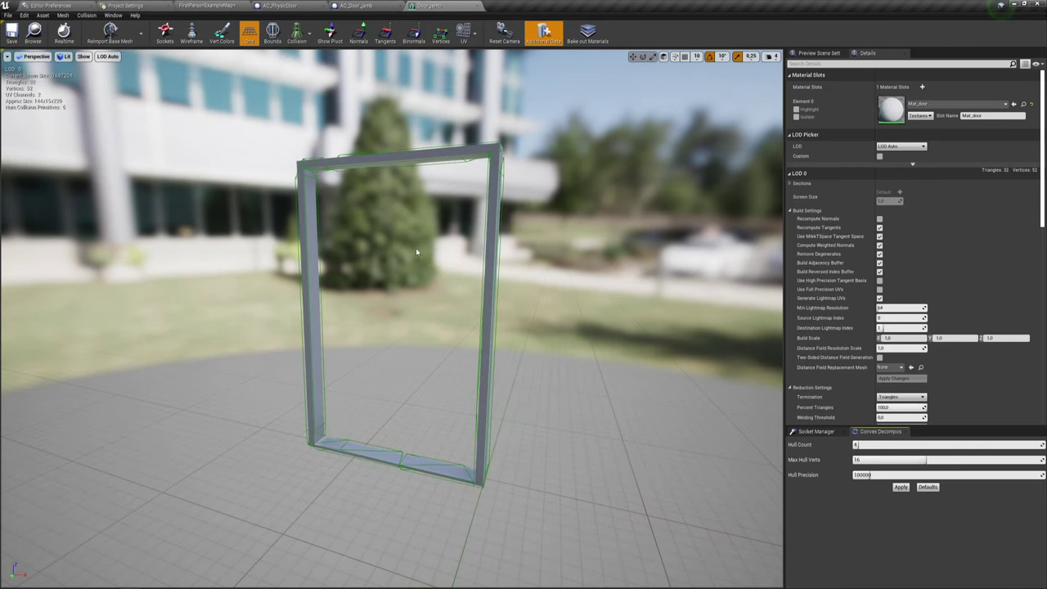
drag(415, 248, 426, 261)
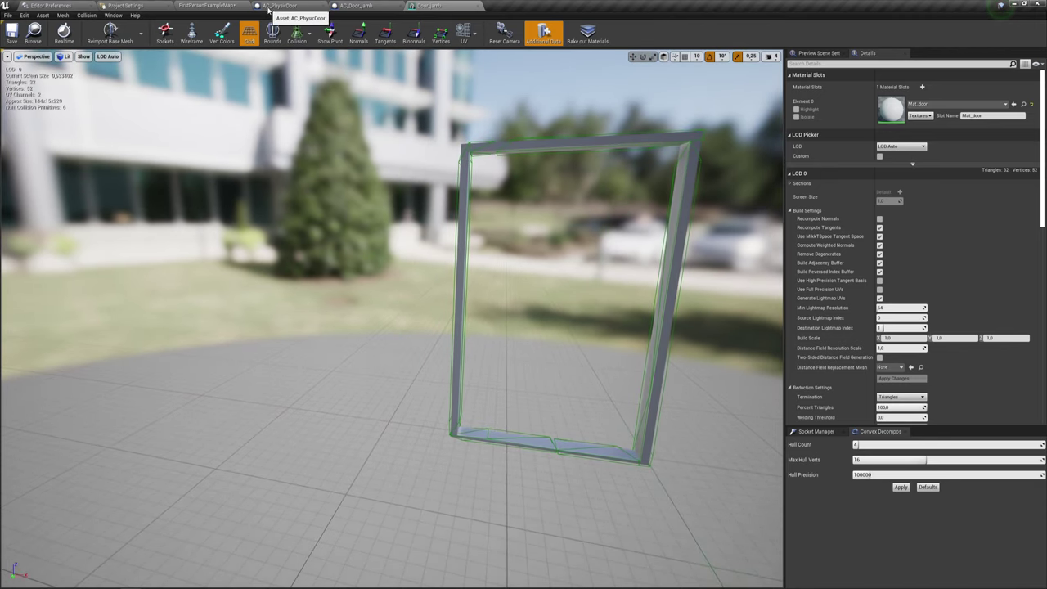
click(212, 6)
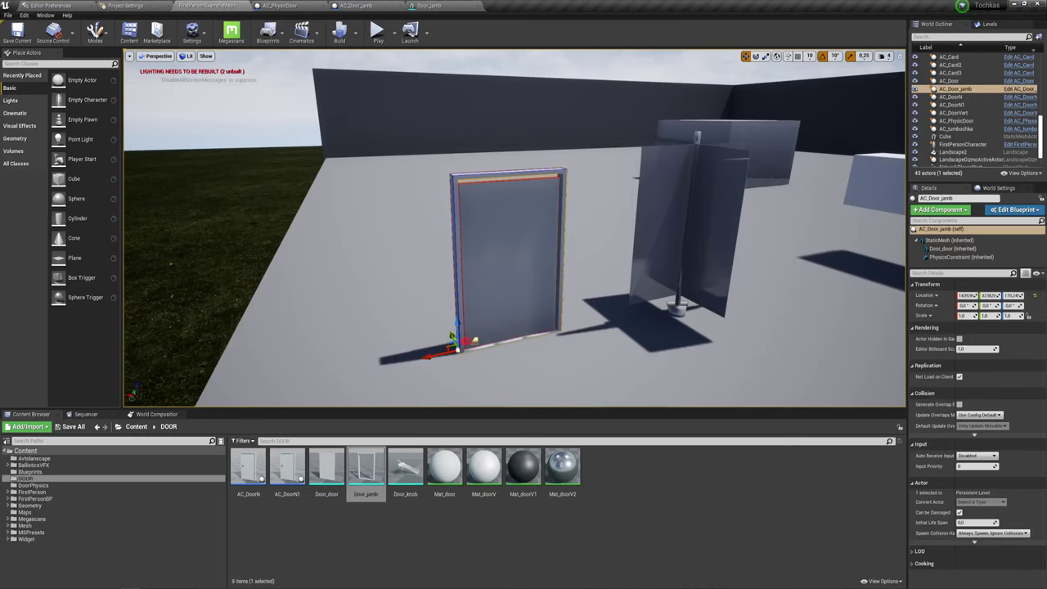
Step: Inspect the Door_door mesh's simple collision, then play the level in the editor
double_click(326, 468)
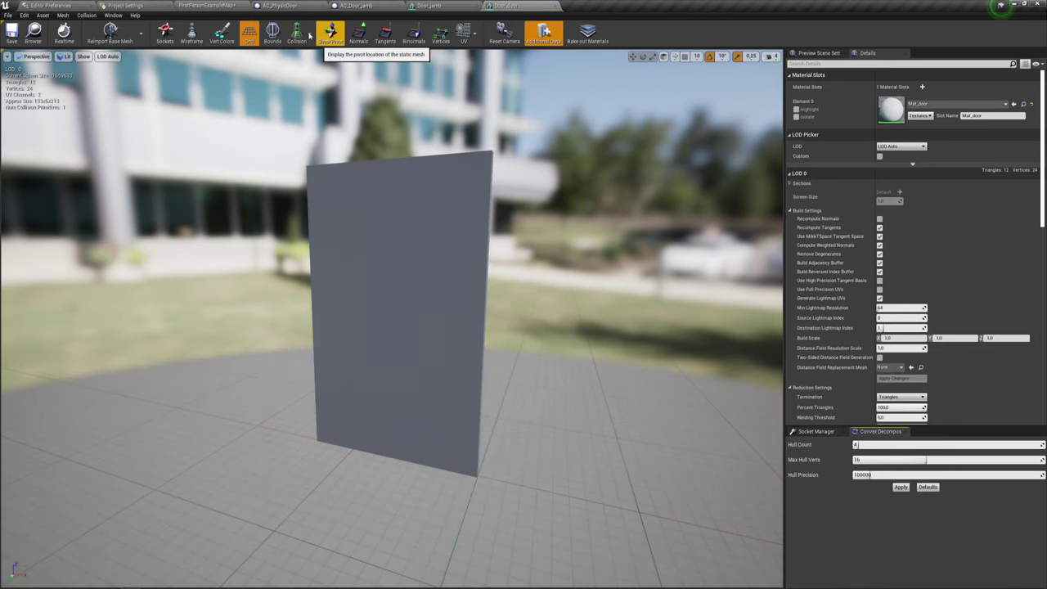
click(301, 59)
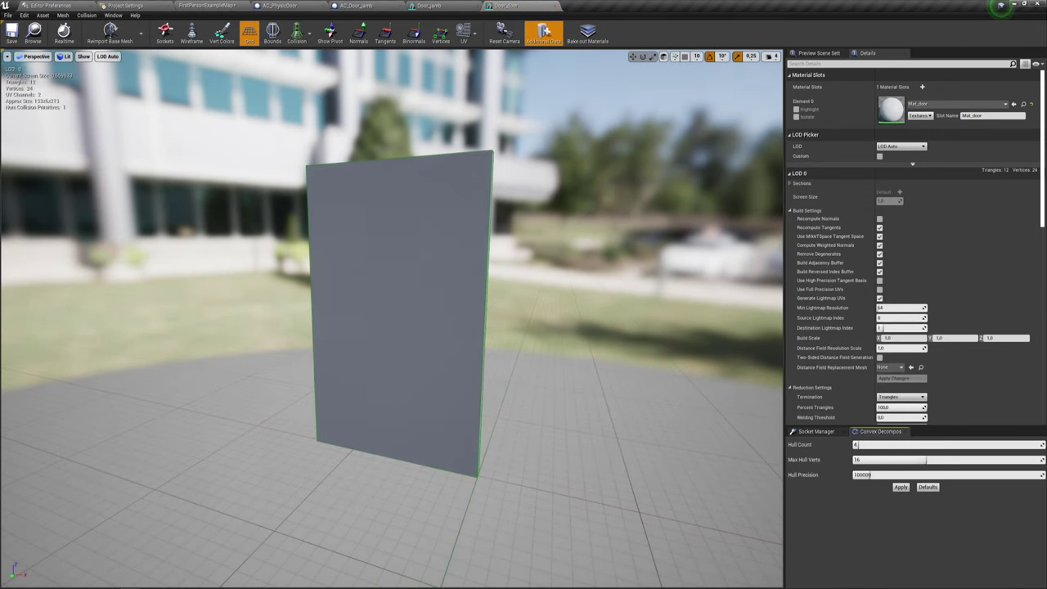
drag(352, 115, 458, 115)
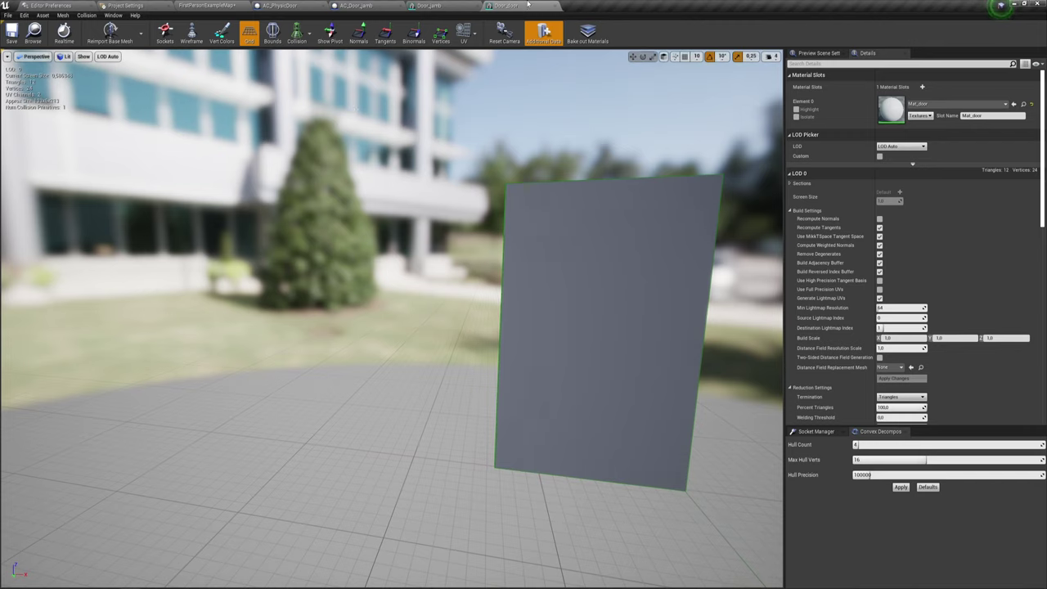
click(193, 5)
click(378, 34)
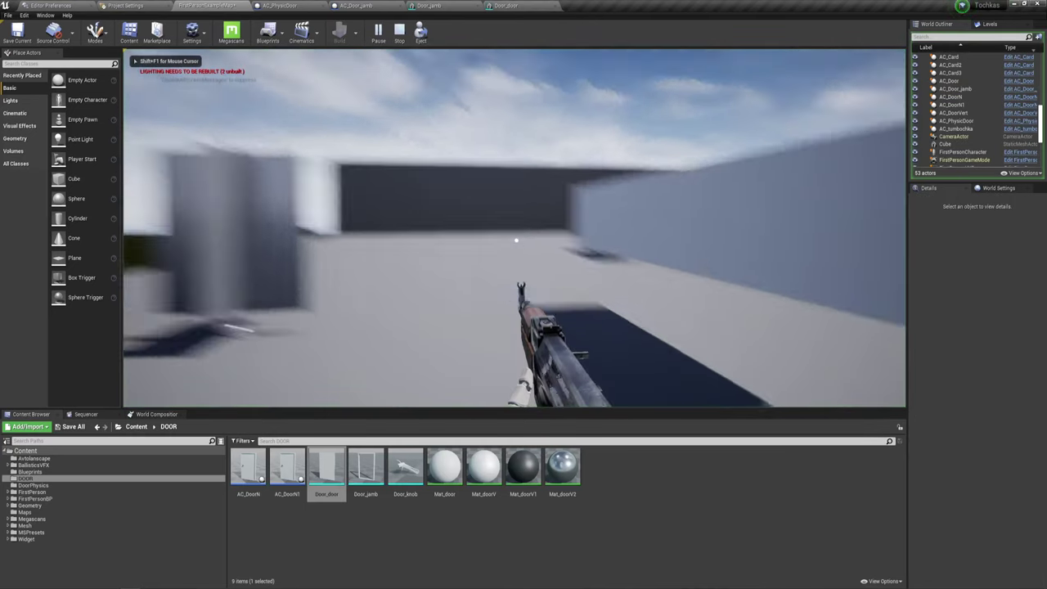
Step: Walk up to the door, bump it and shoot it to make it swing, then stop playing
key(w)
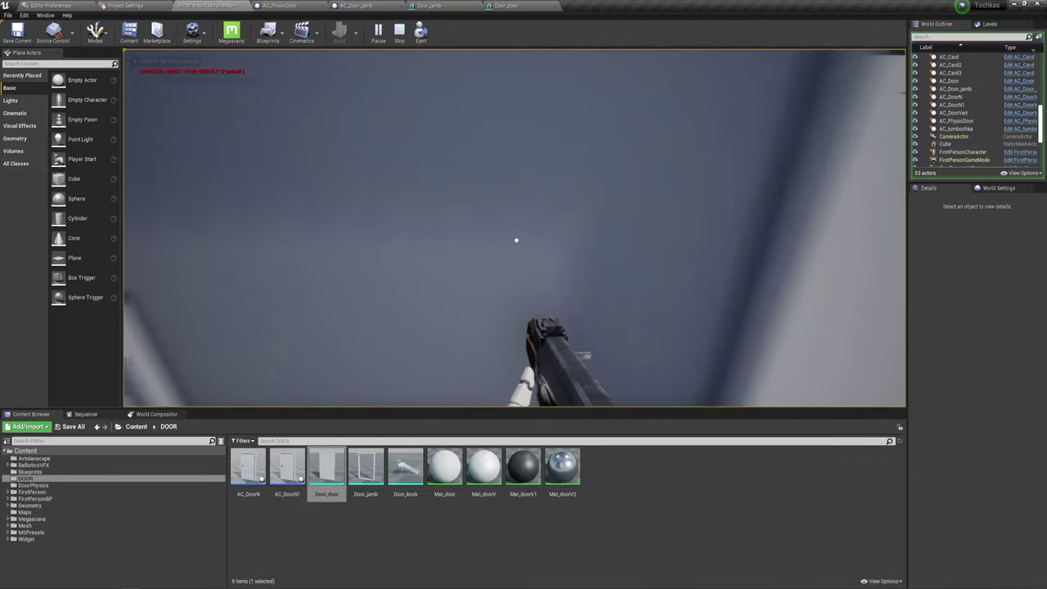
key(s)
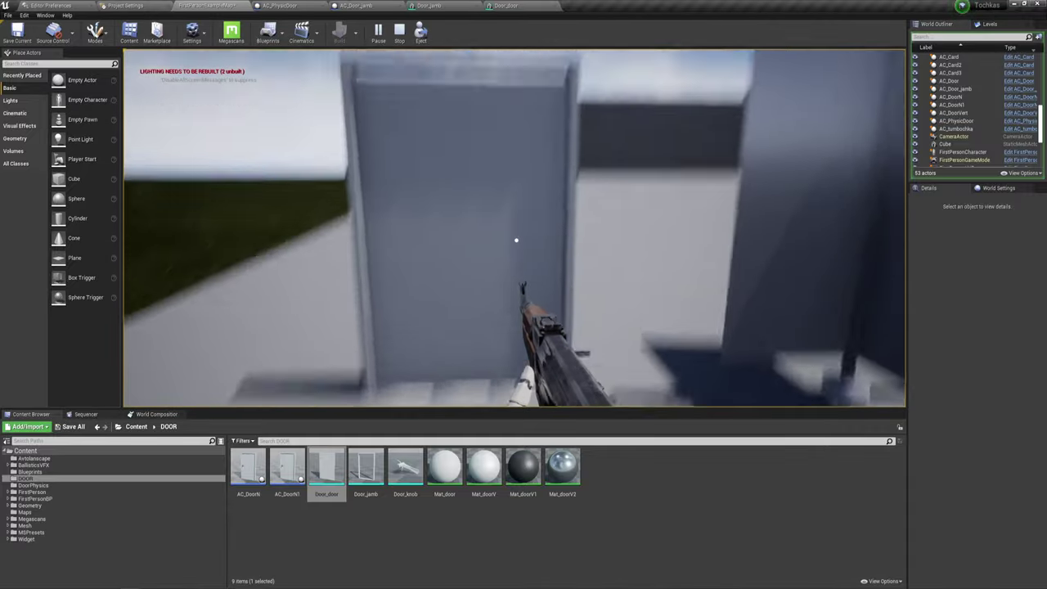
key(w)
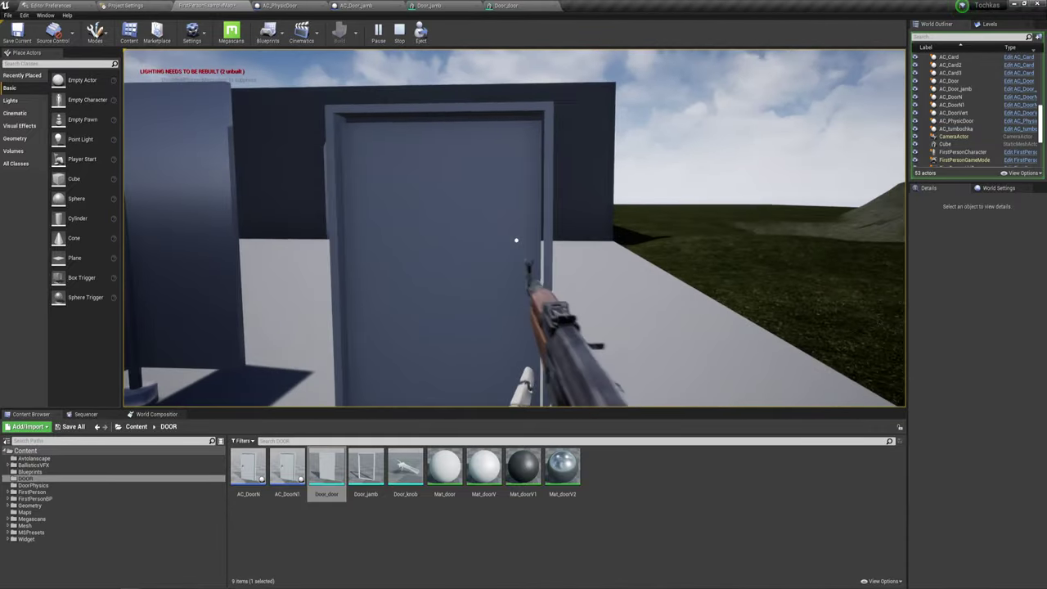
key(s)
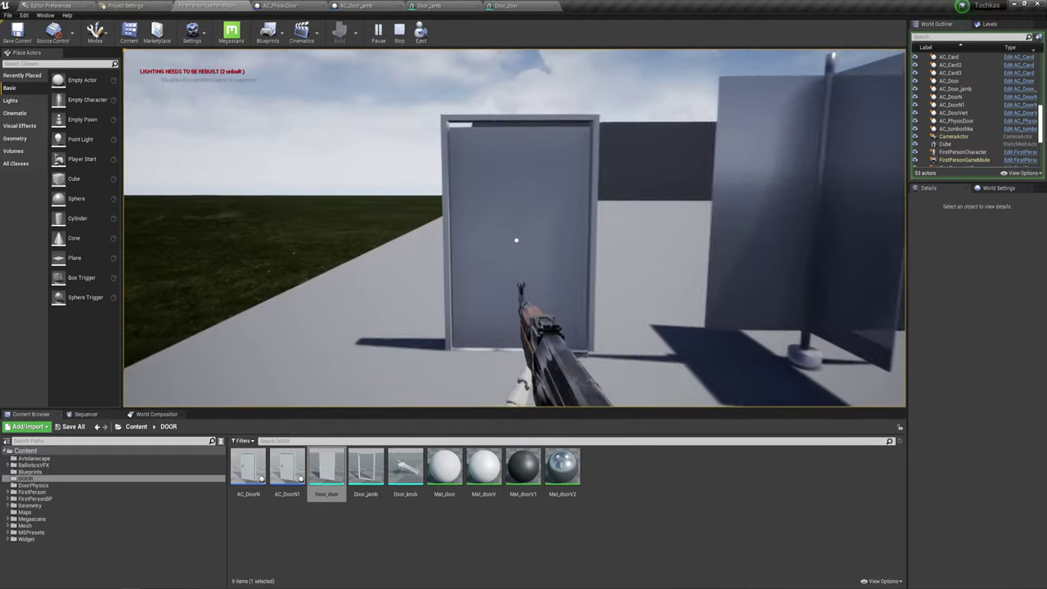
key(w)
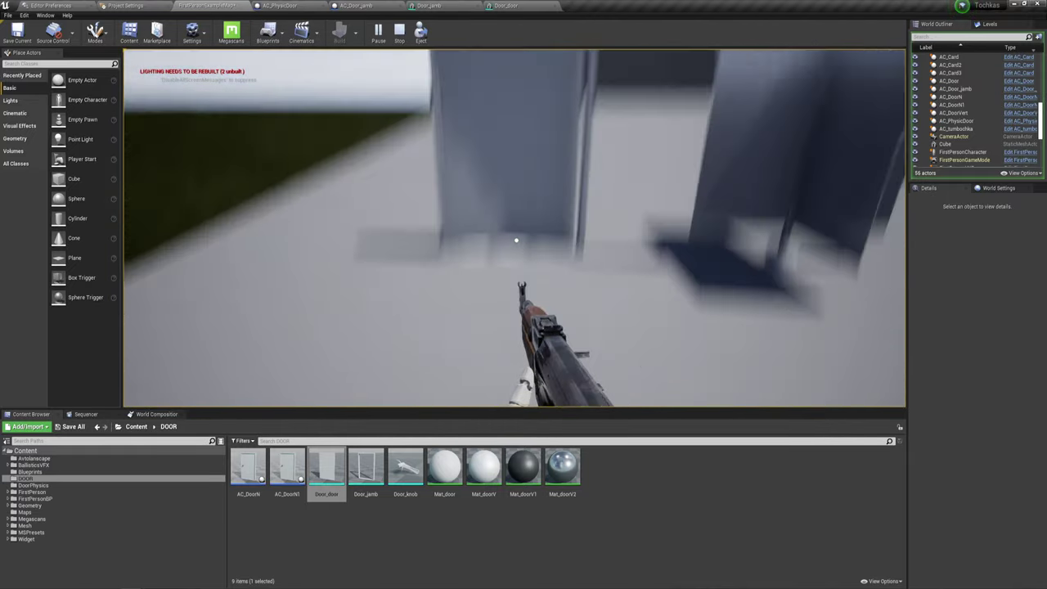
click(516, 239)
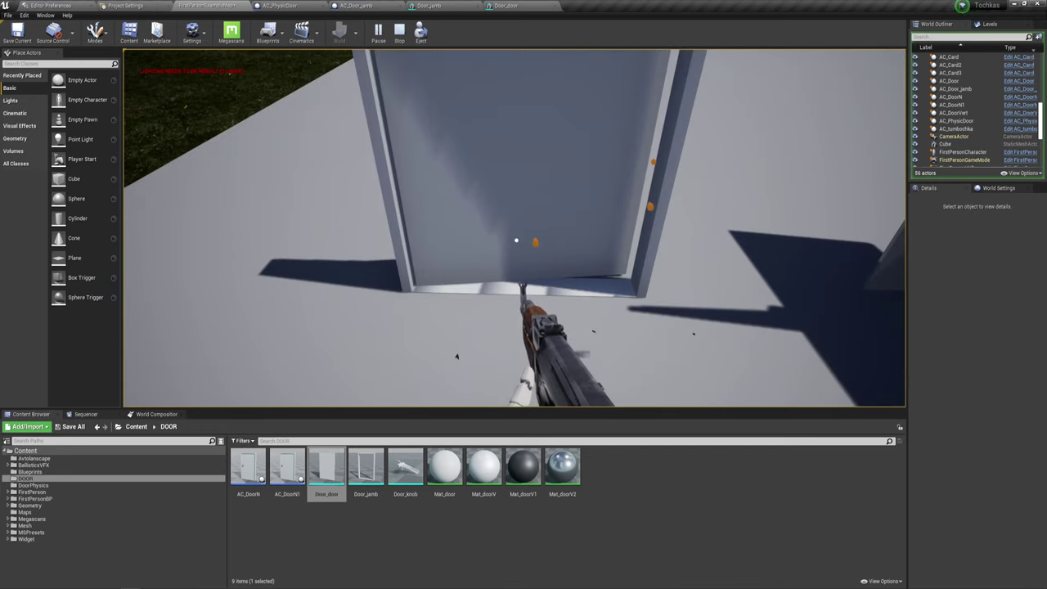
key(s)
key(Escape)
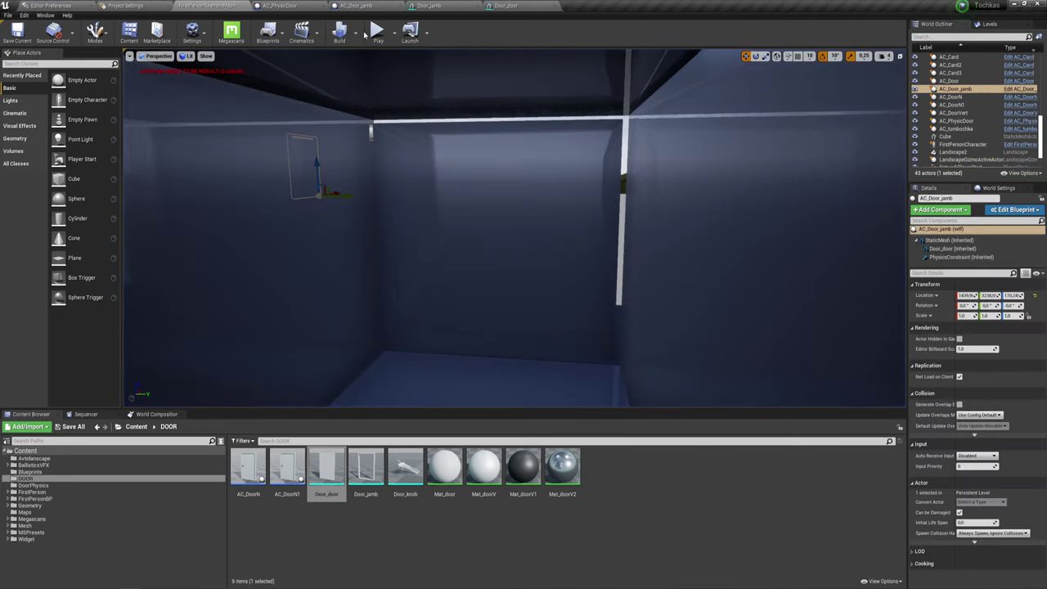
Step: From AC_Door_jamb, launch a standalone preview, walk among the door frames and fire at the door
click(384, 5)
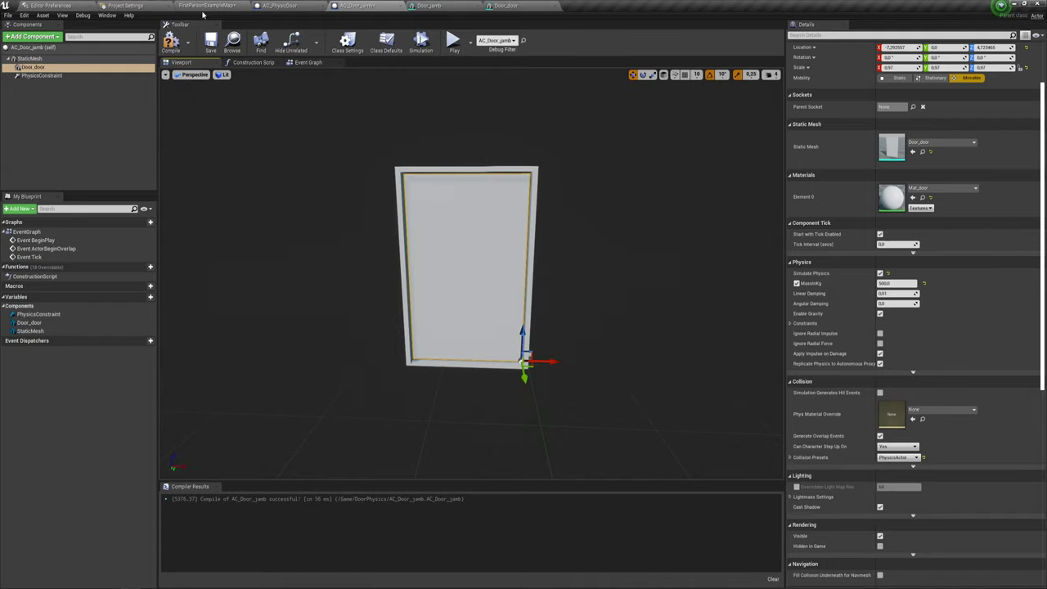
click(454, 43)
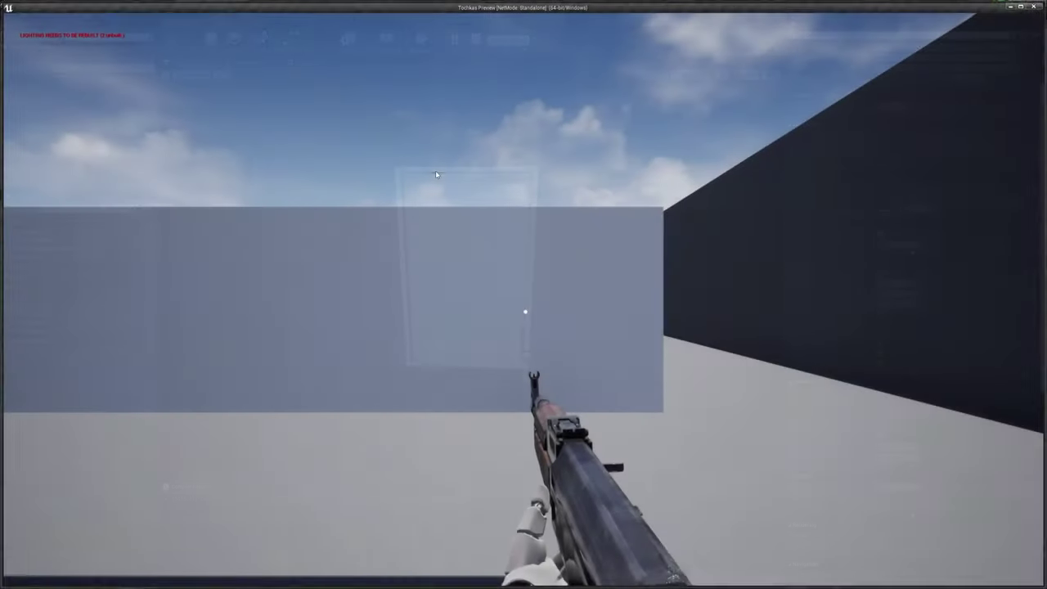
key(w)
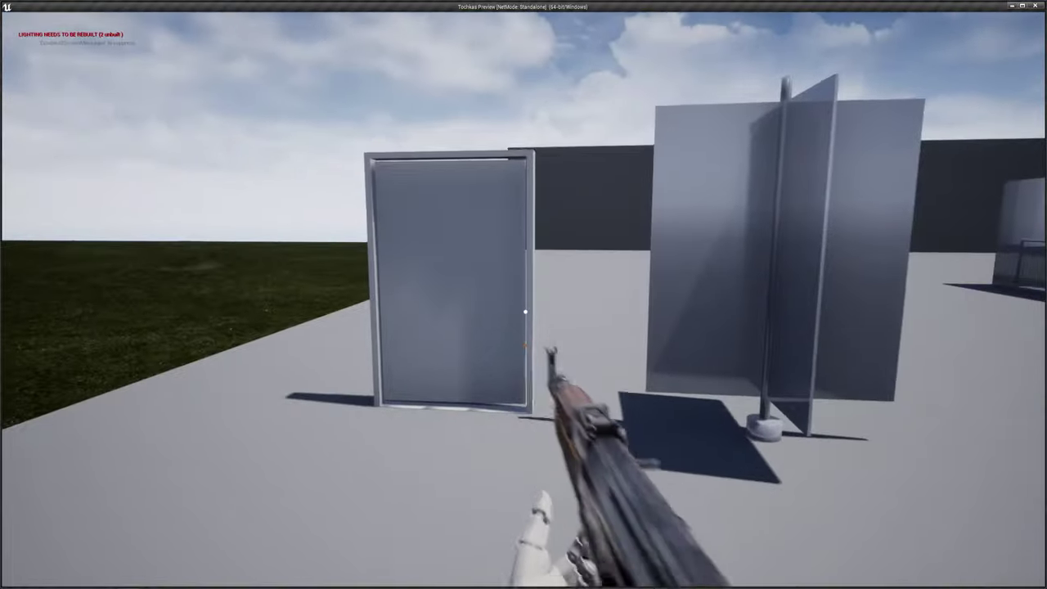
key(s)
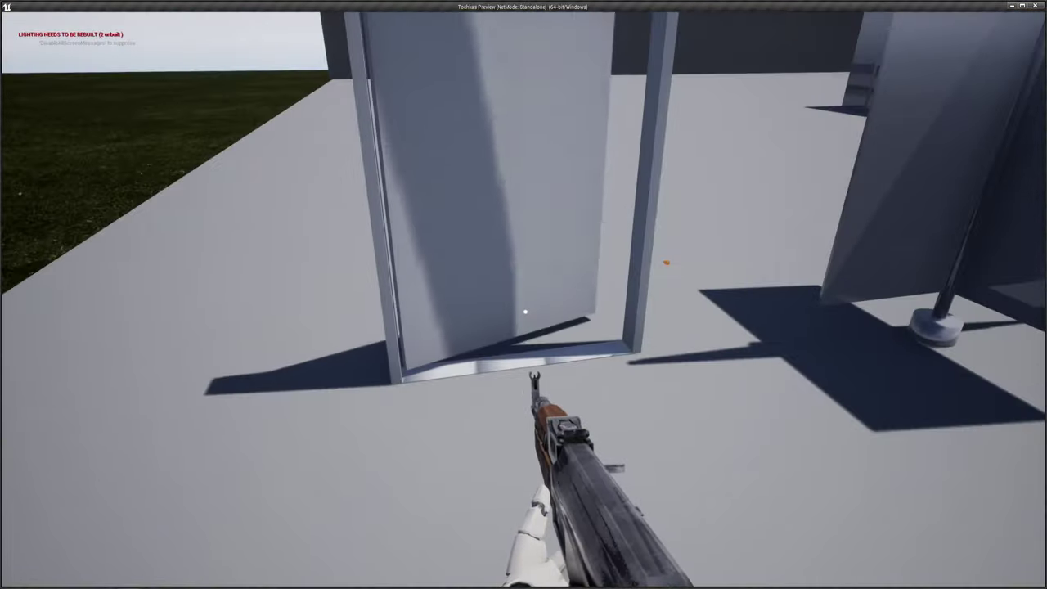
key(w)
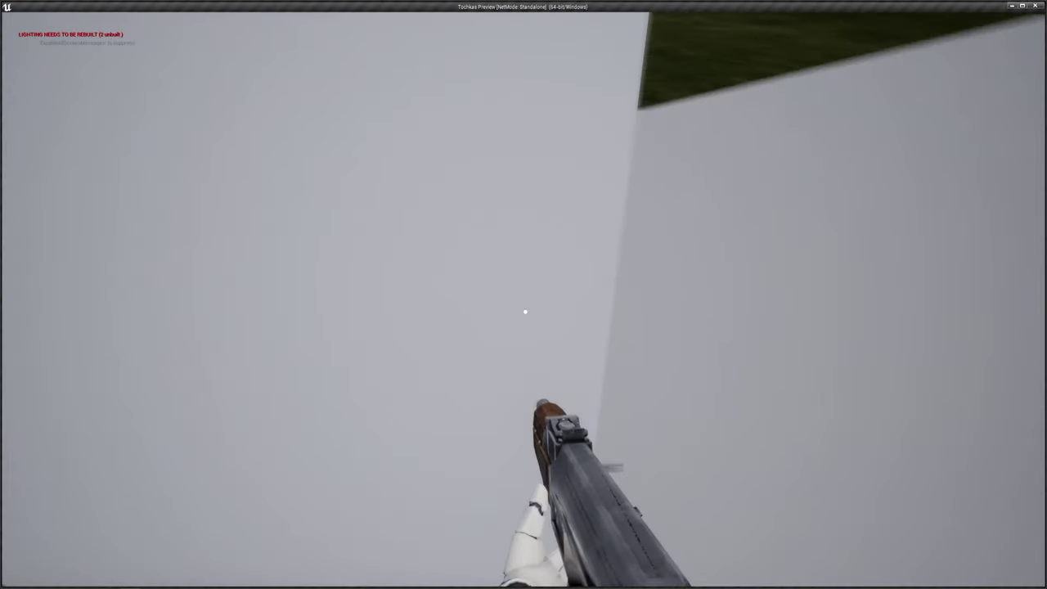
key(s)
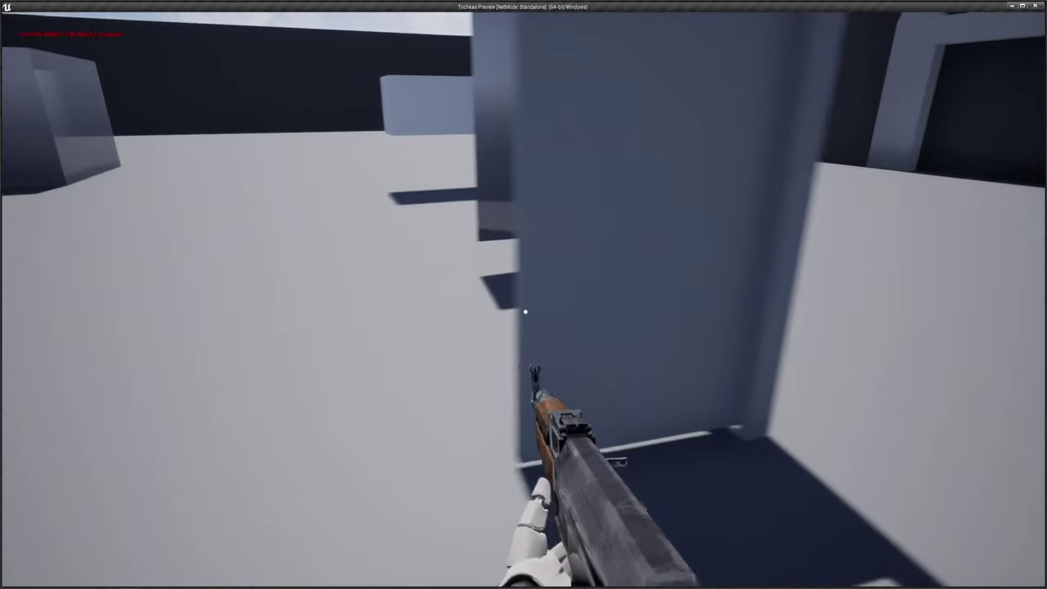
key(w)
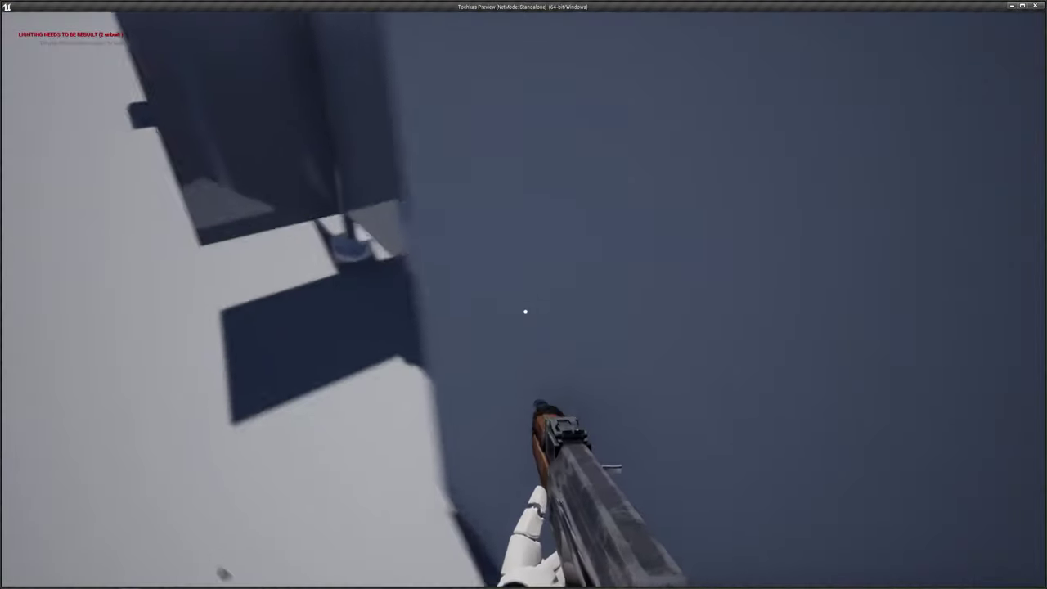
key(w)
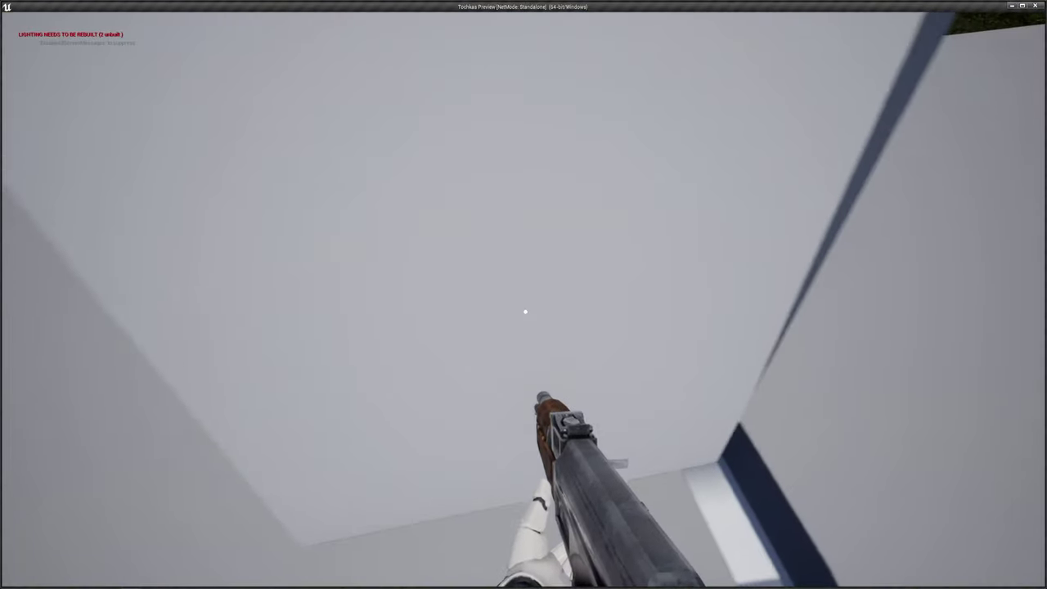
key(s)
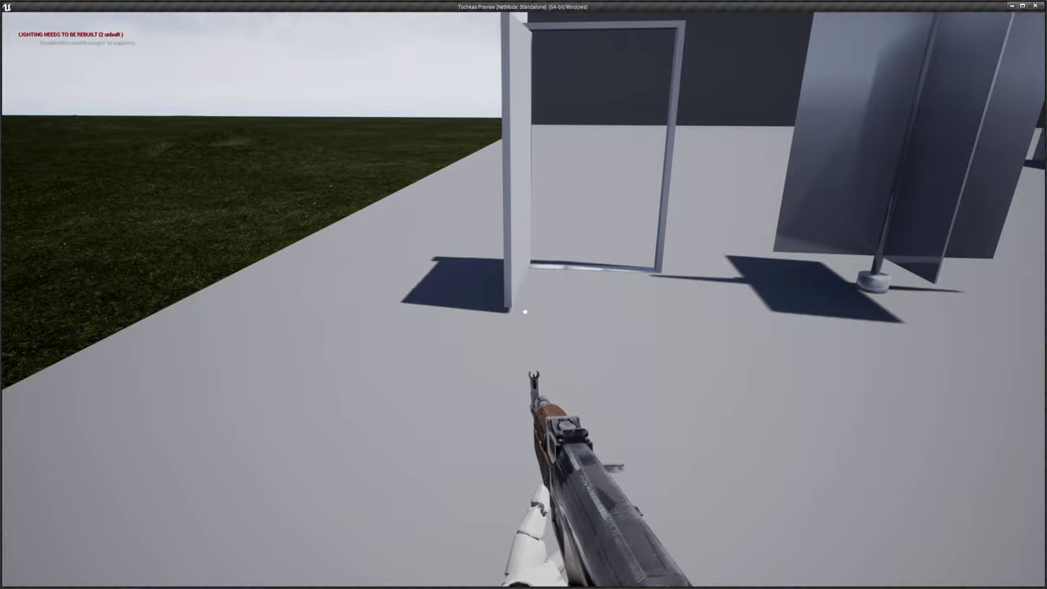
key(w)
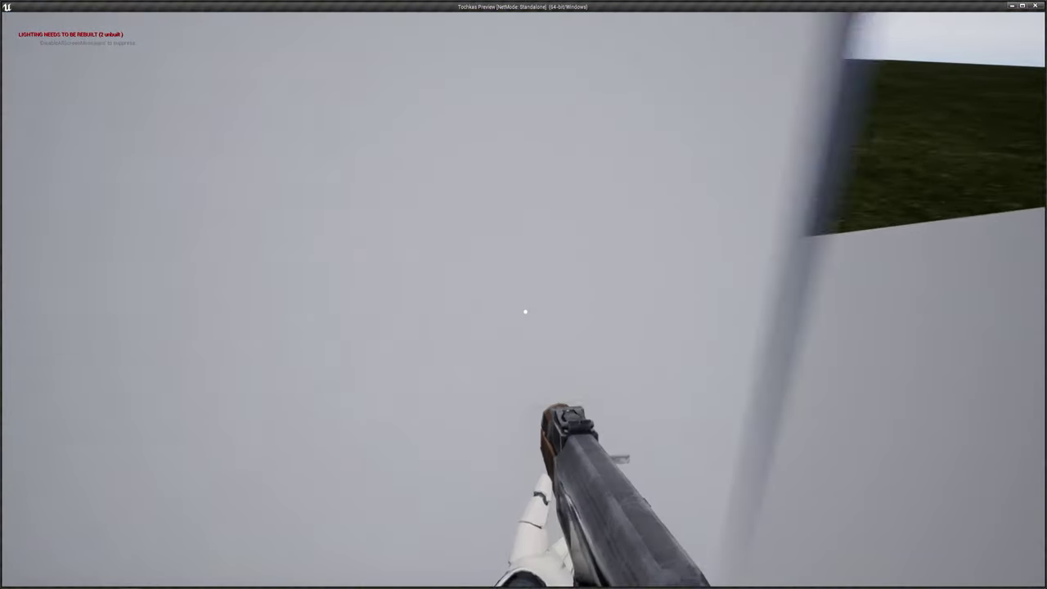
key(w)
key(w)
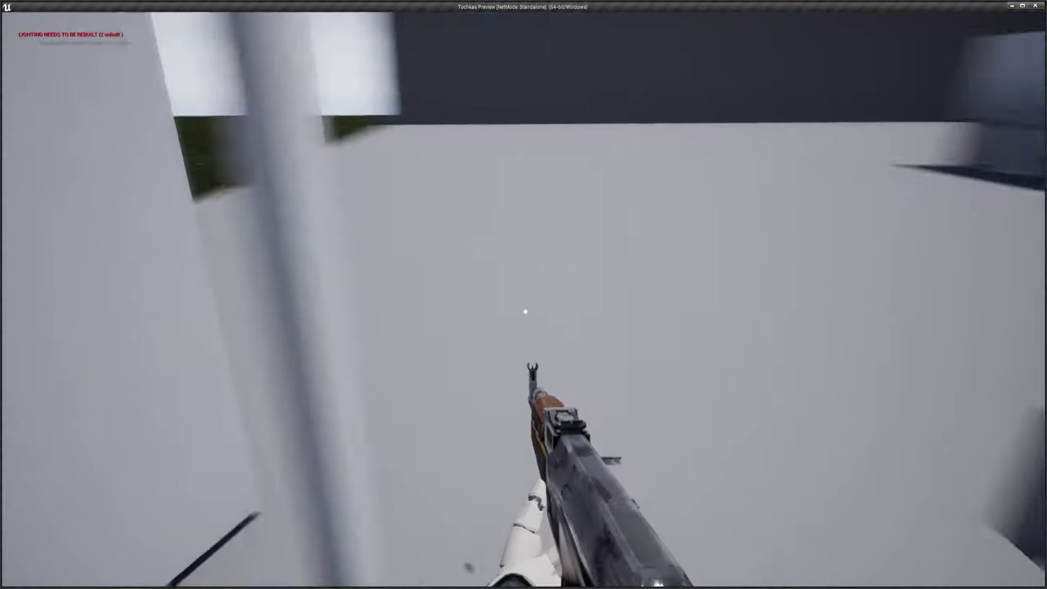
key(w)
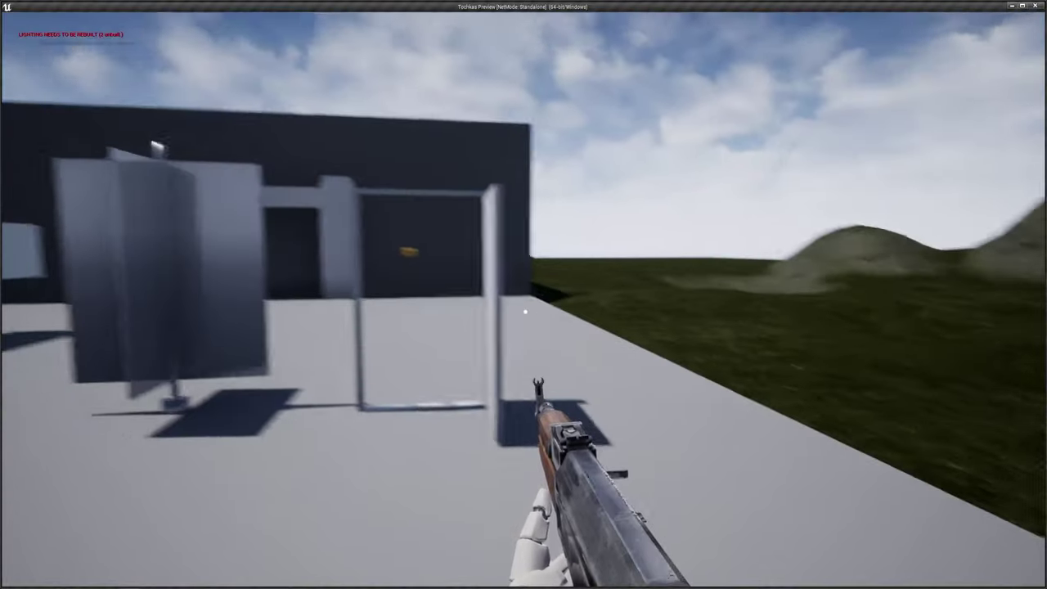
click(525, 311)
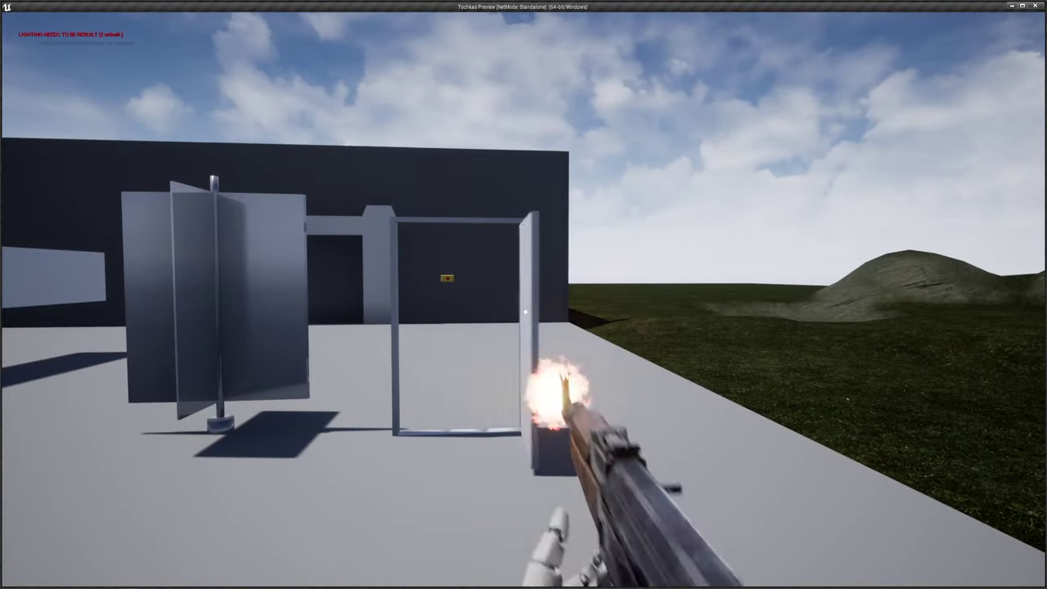
Step: Approach the door, push it so it swings open, then end the playtest
key(w)
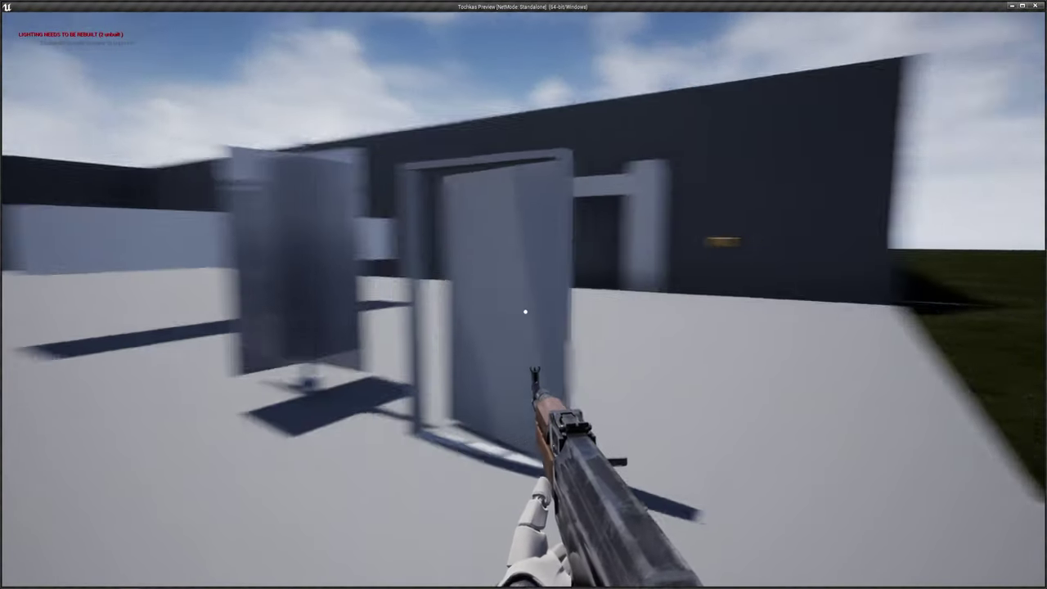
key(w)
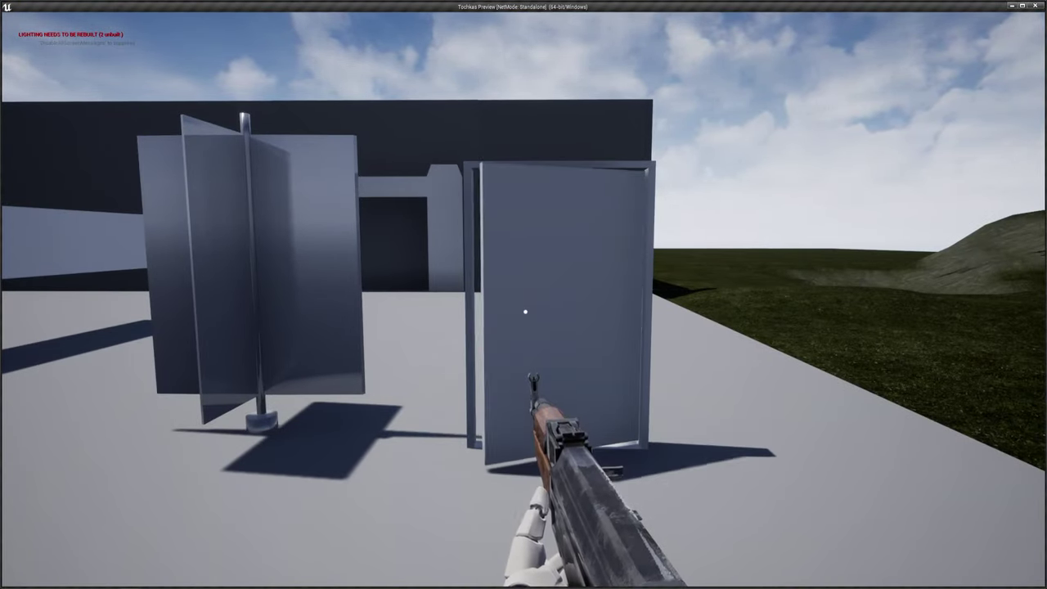
key(w)
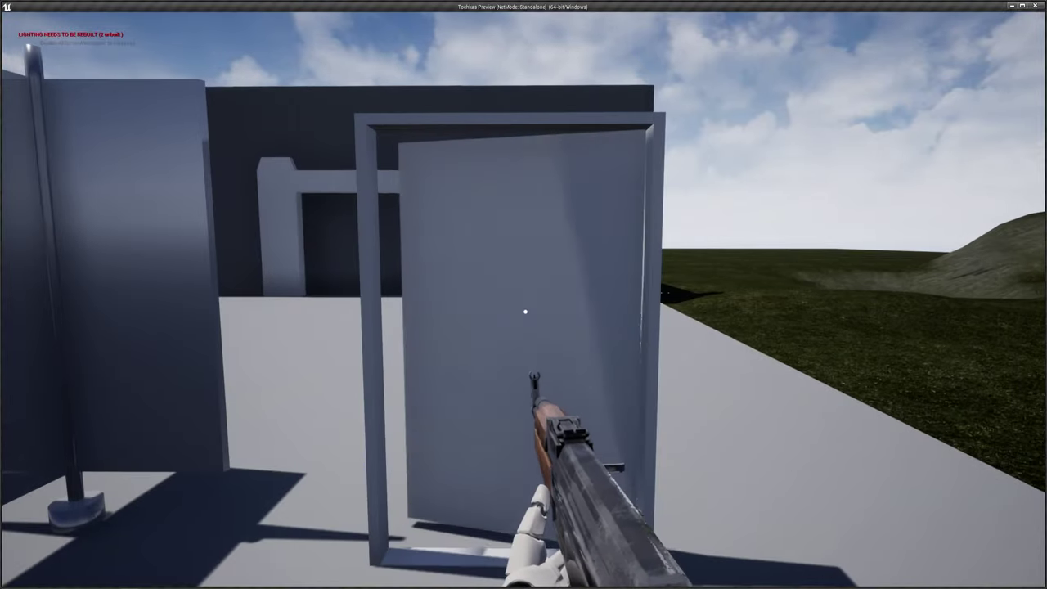
key(s)
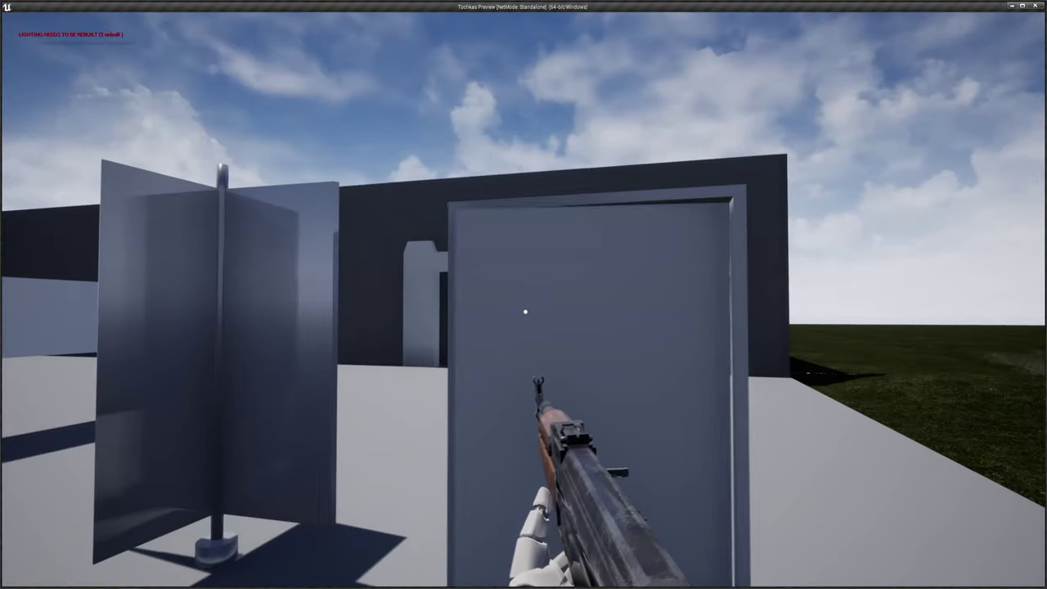
key(w)
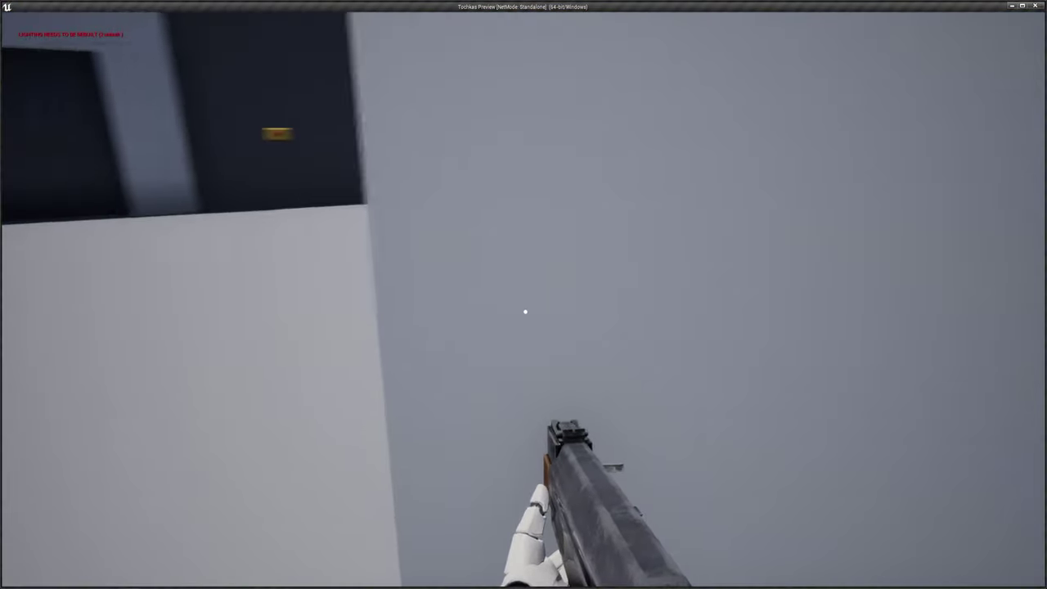
key(s)
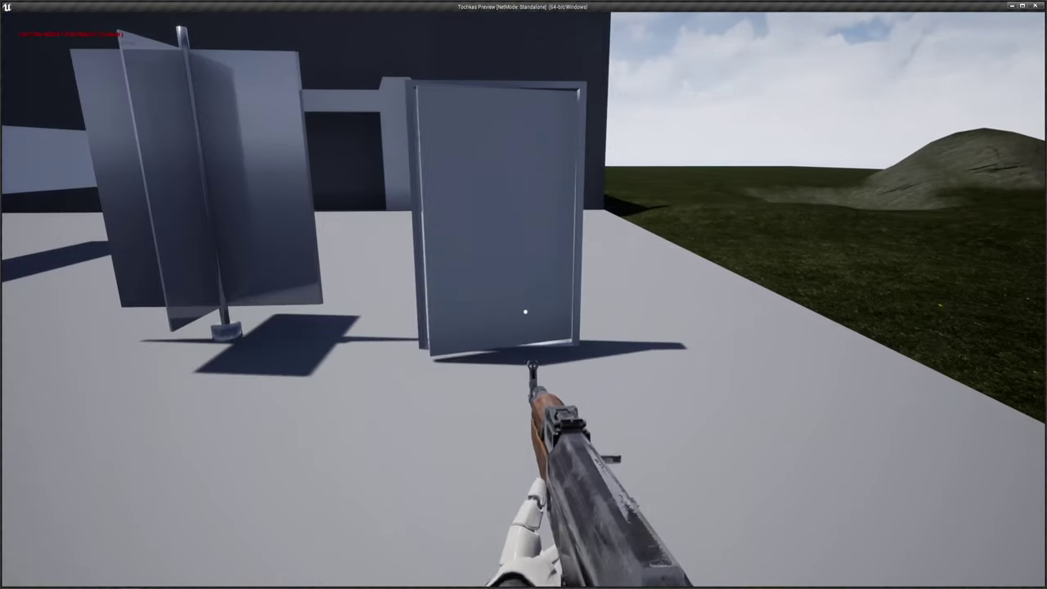
key(e)
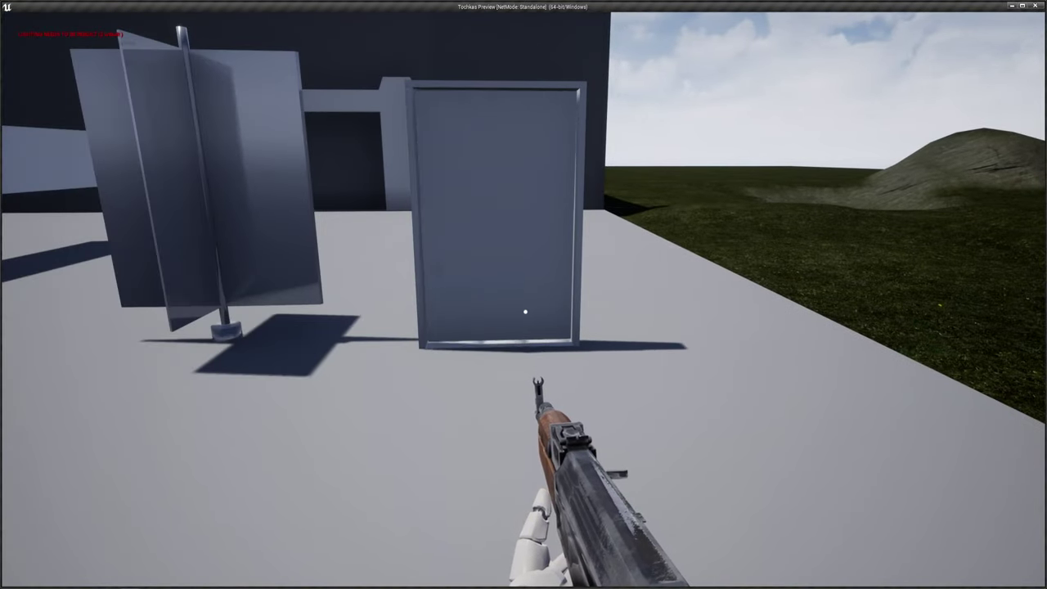
key(Escape)
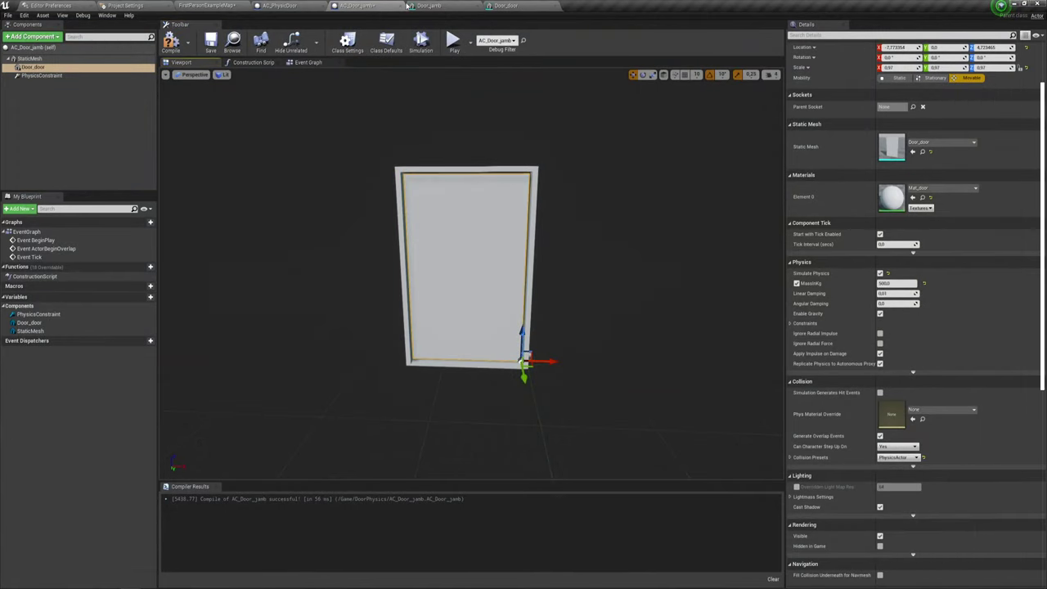
click(454, 44)
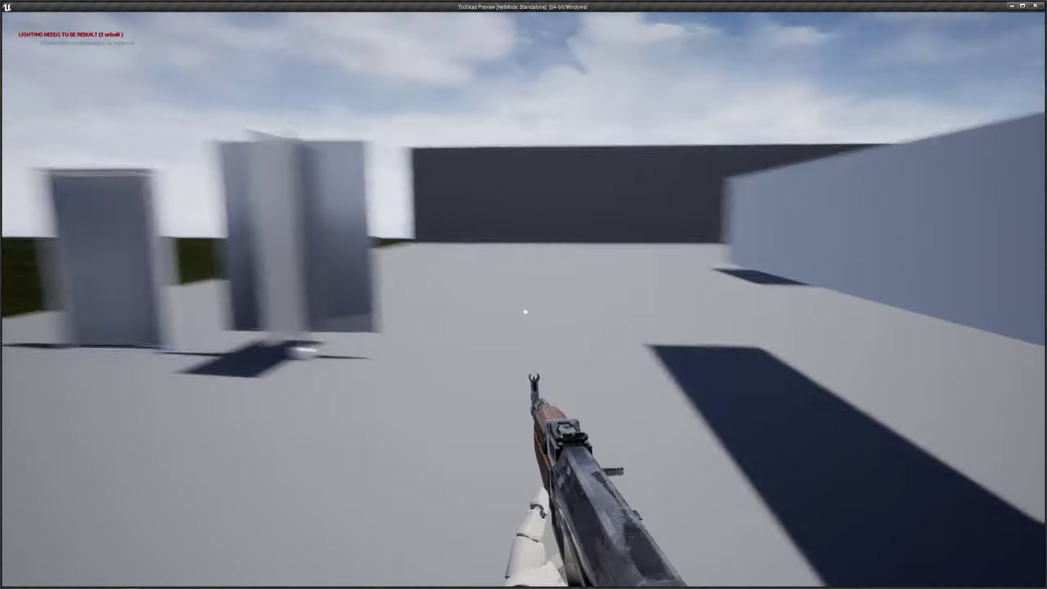
key(w)
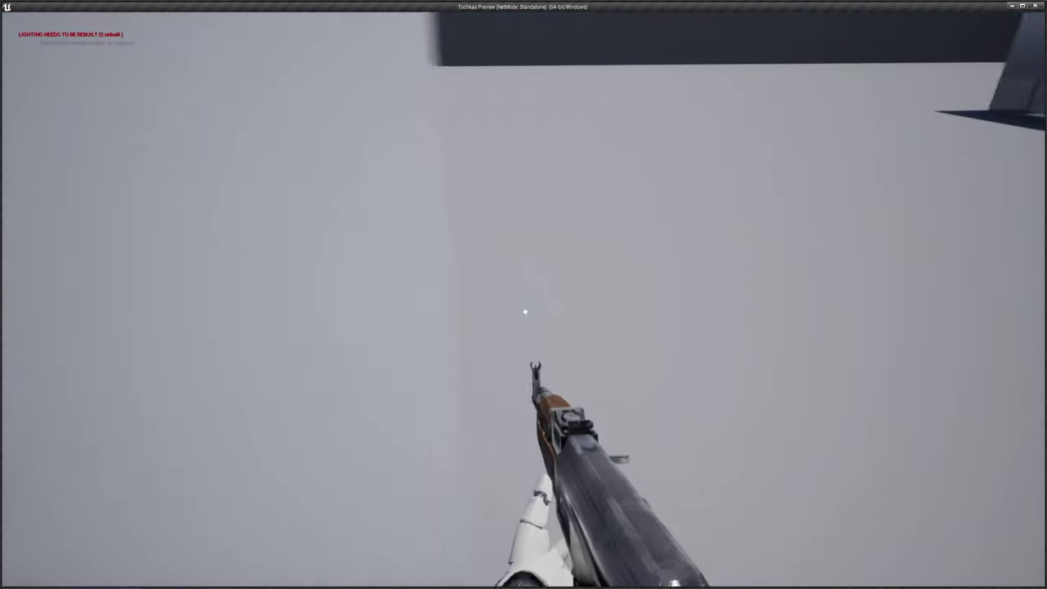
key(w)
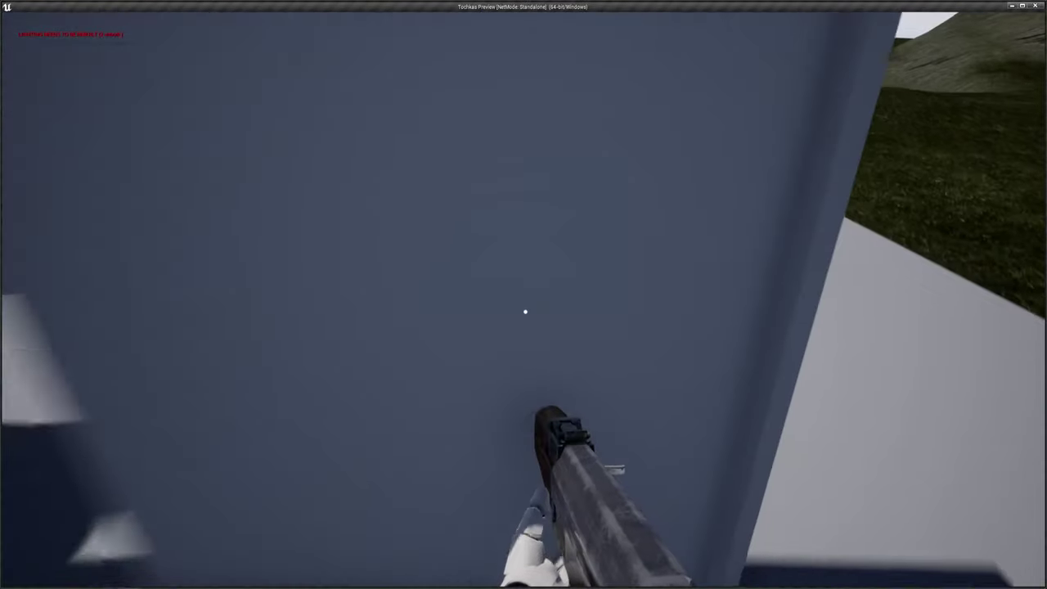
key(s)
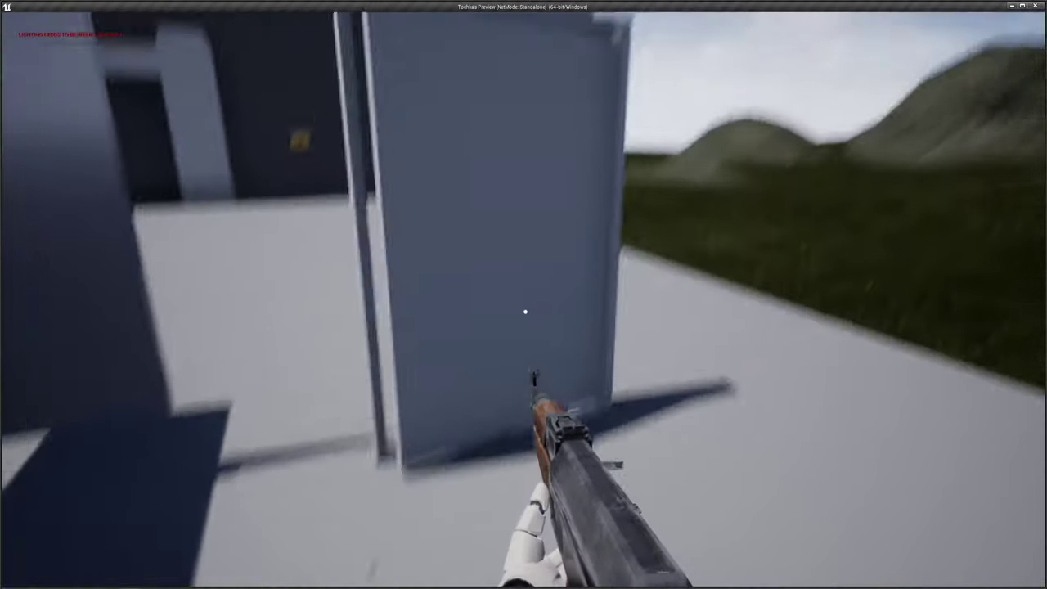
key(e)
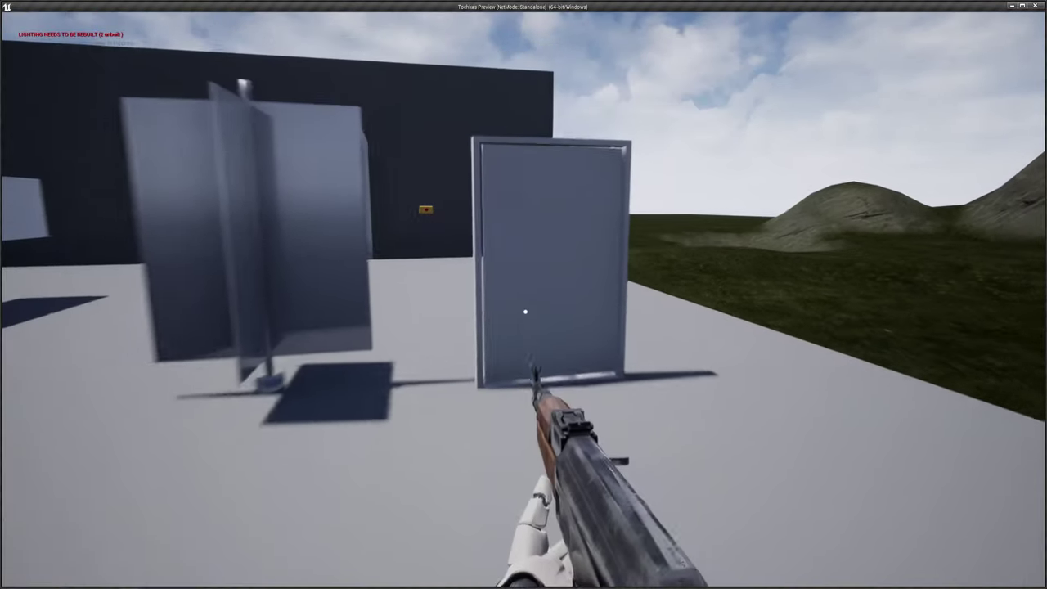
key(e)
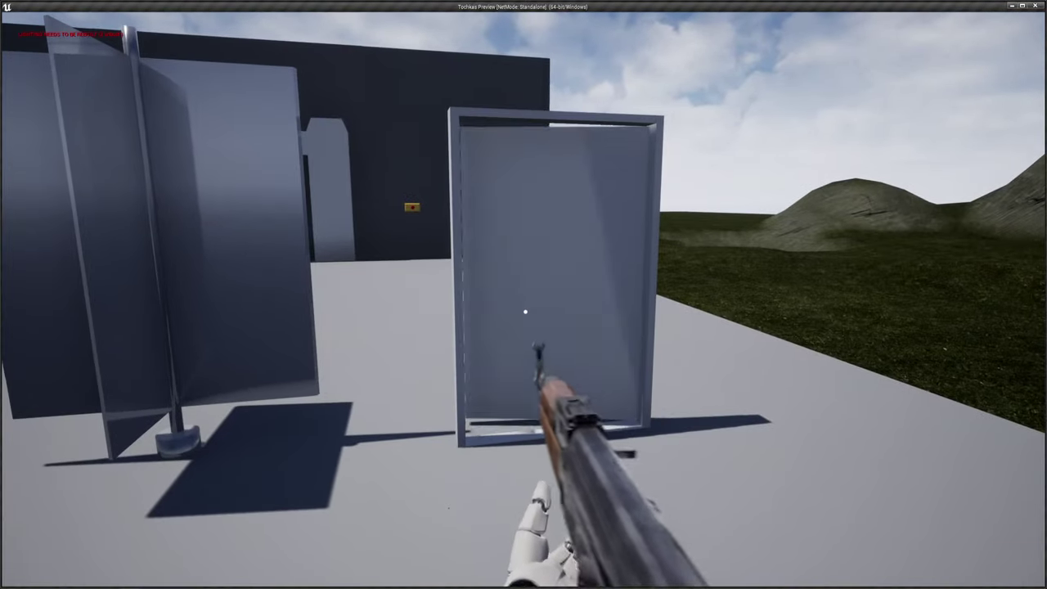
key(e)
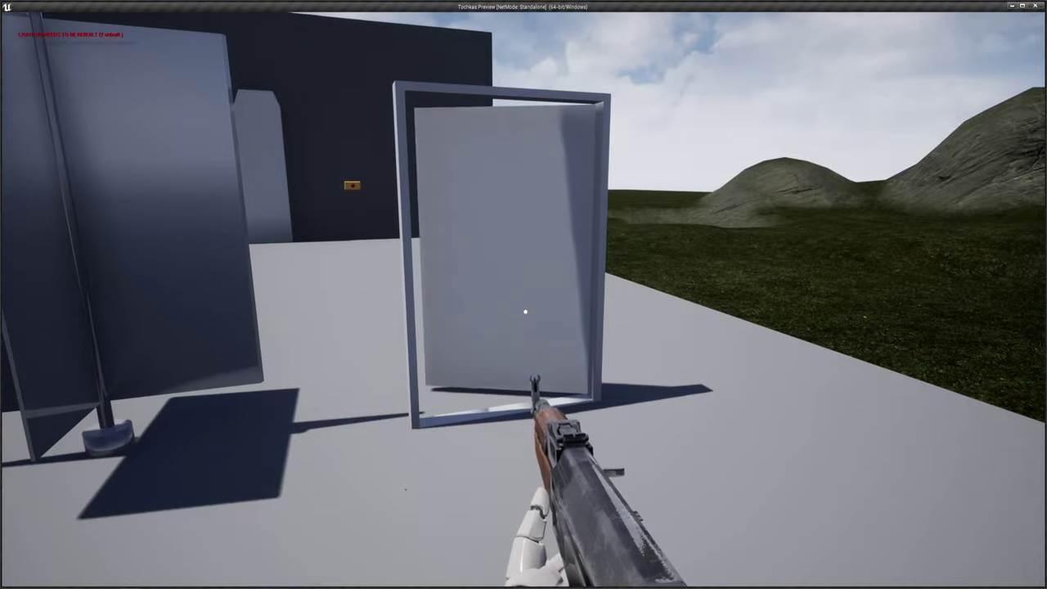
key(w)
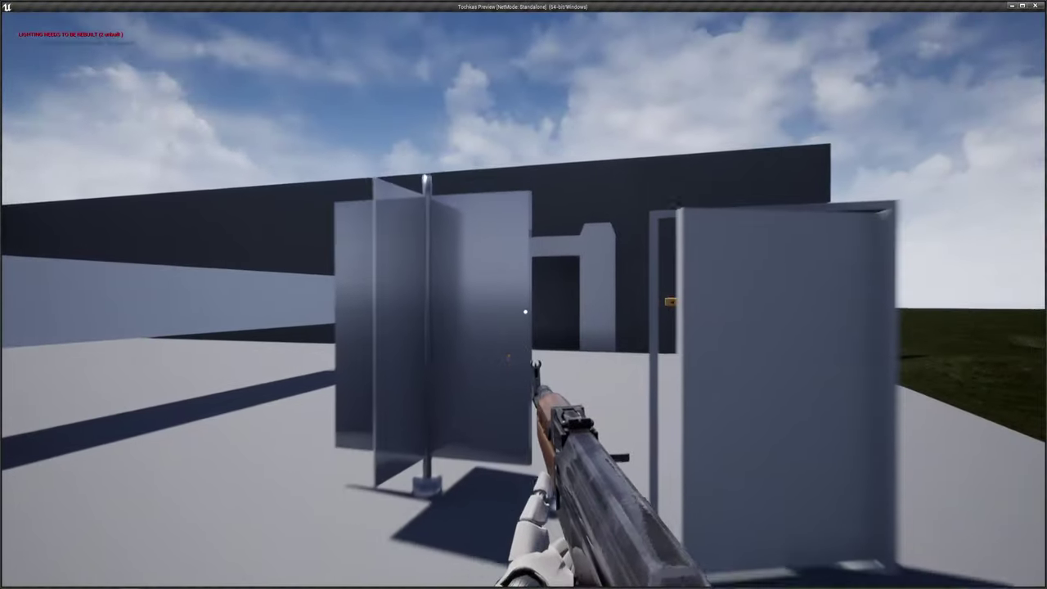
key(w)
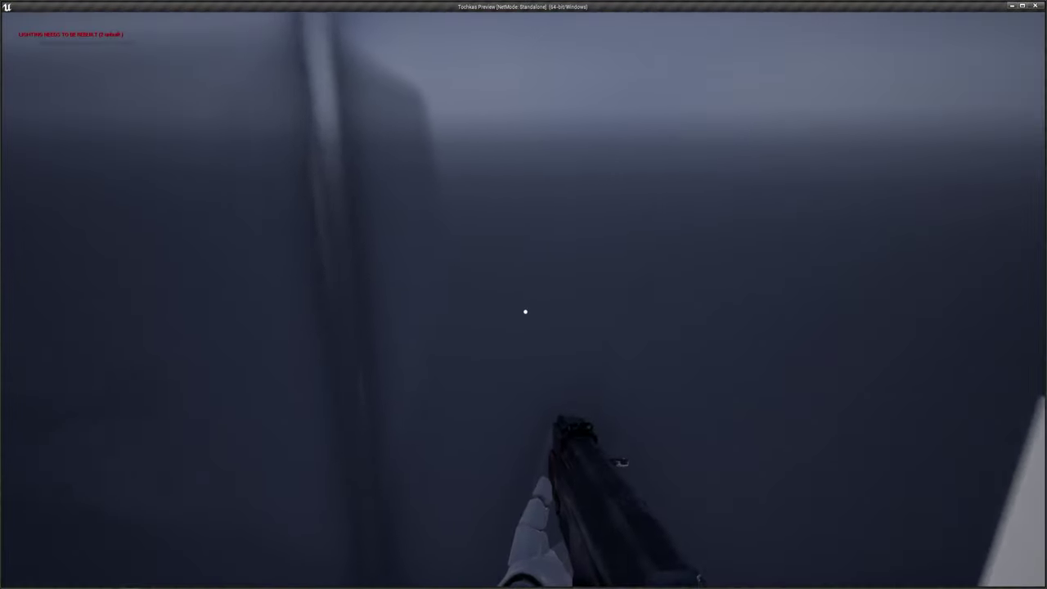
key(s)
key(Escape)
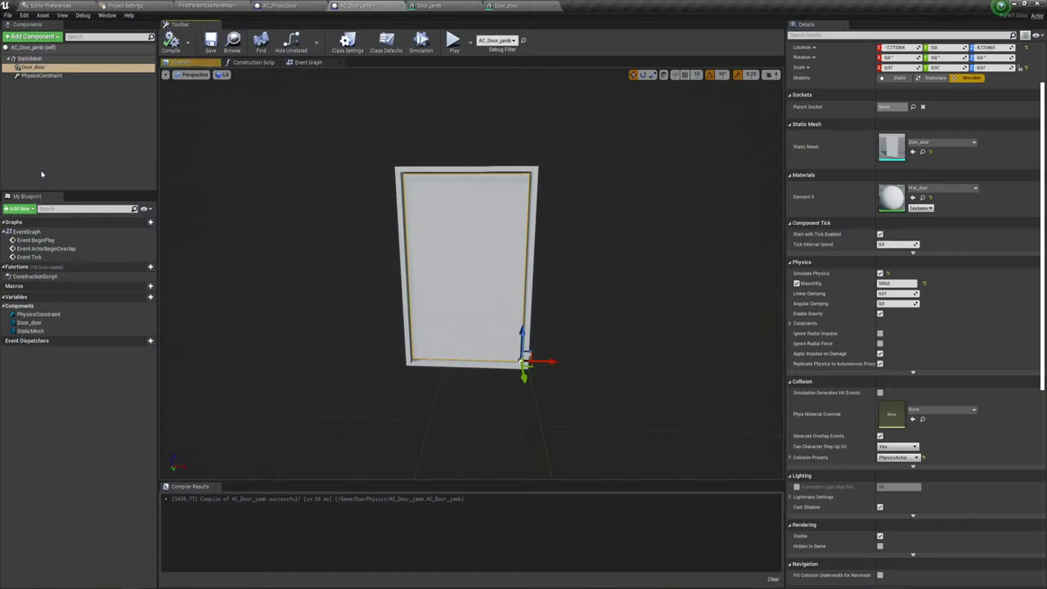
Step: On FirstPersonExampleMap, fly the camera out to frame the placed door and jamb
click(231, 4)
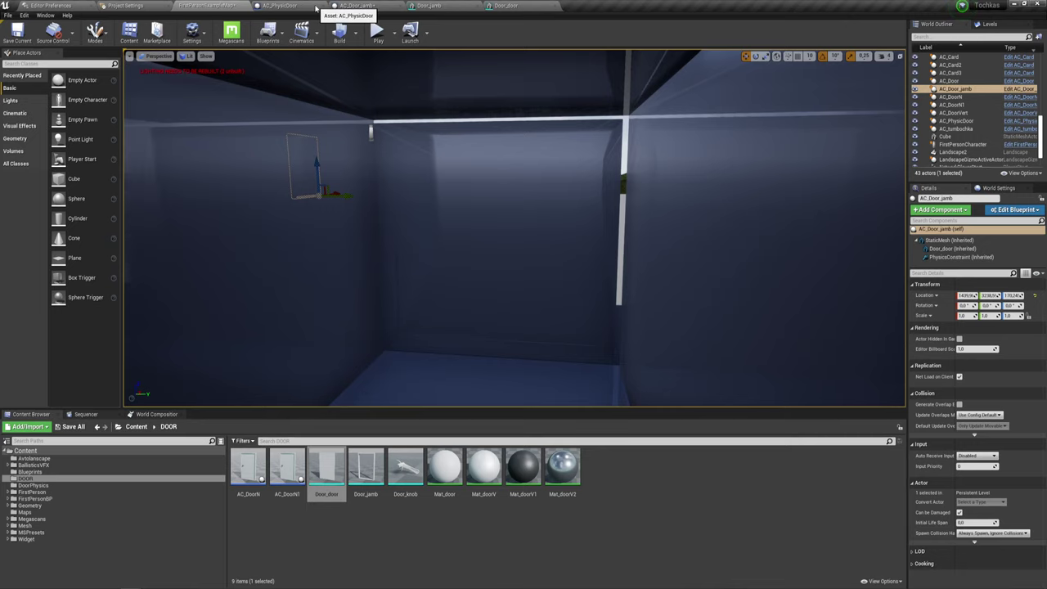
mouse_move(433, 137)
right_down()
mouse_move(642, 312)
mouse_move(796, 185)
right_up()
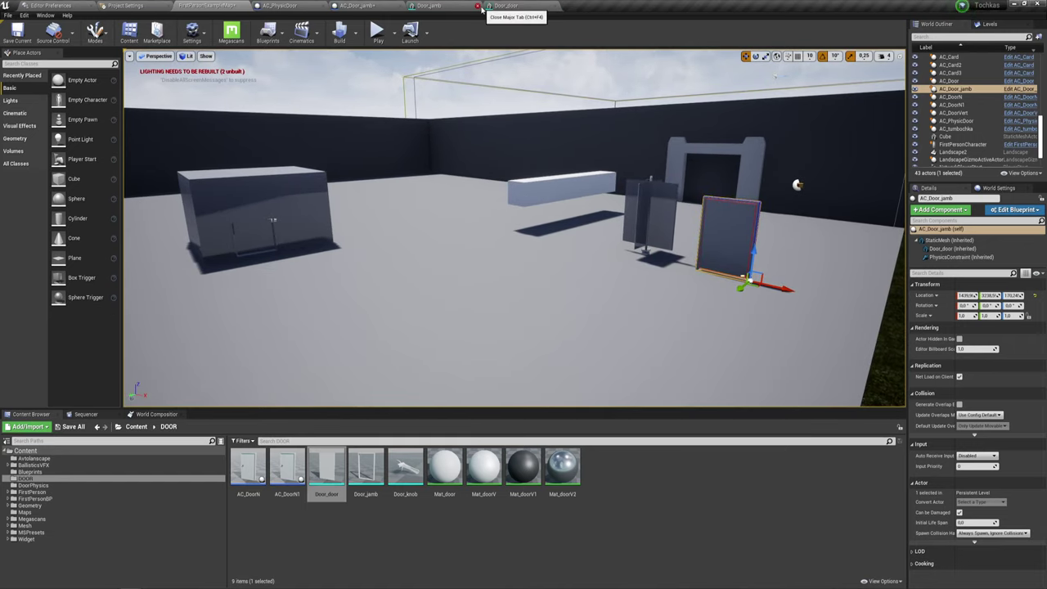
right_drag(796, 185, 767, 194)
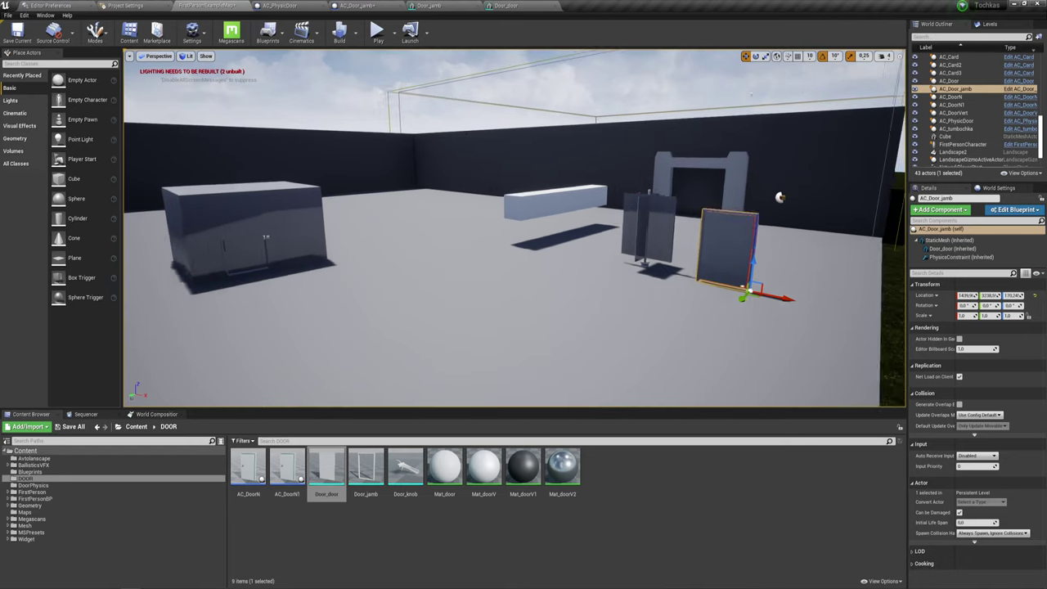